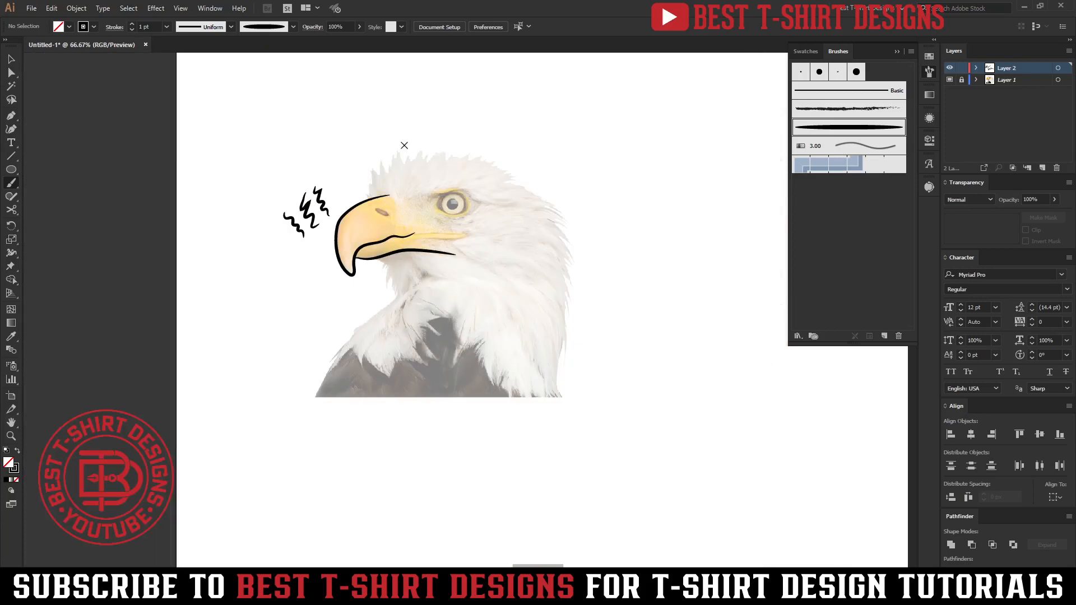
- Paint the eagle's throat and front neck contour from beneath the beak, with jagged throat feathers, down to the shoulder
scroll(470, 305, up, 3)
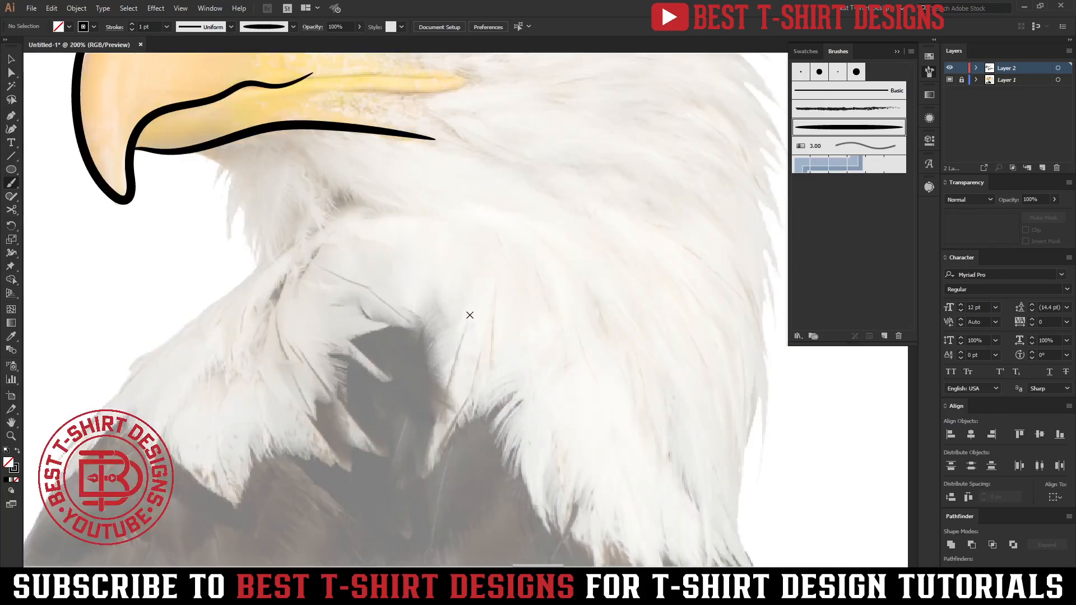
drag(474, 343, 558, 399)
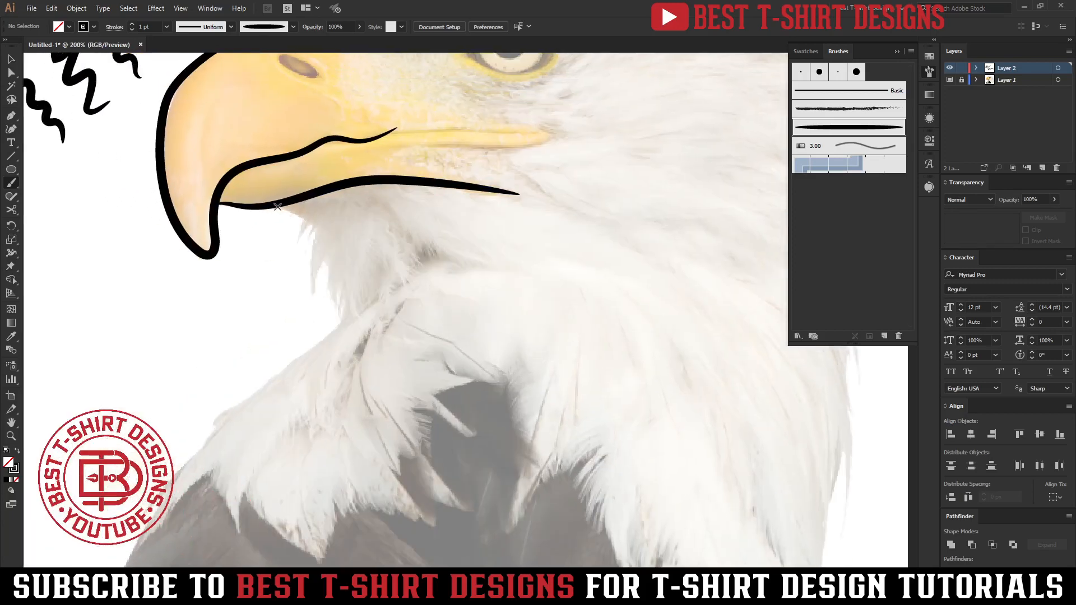
mouse_move(277, 206)
mouse_down()
mouse_move(317, 226)
mouse_move(312, 299)
mouse_move(325, 259)
mouse_move(327, 307)
mouse_move(334, 282)
mouse_move(342, 318)
mouse_move(226, 419)
mouse_move(146, 528)
mouse_up()
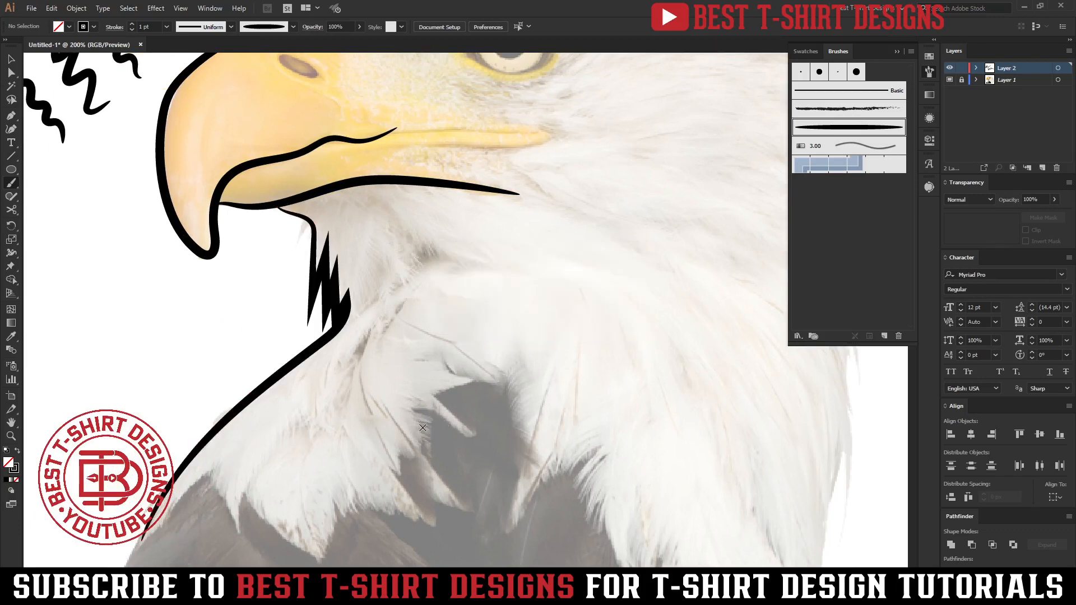
- Trace the jagged lower edge of the white neck feathers across the dark chest, finishing with a curved stroke up the lower back
scroll(422, 437, down, 4)
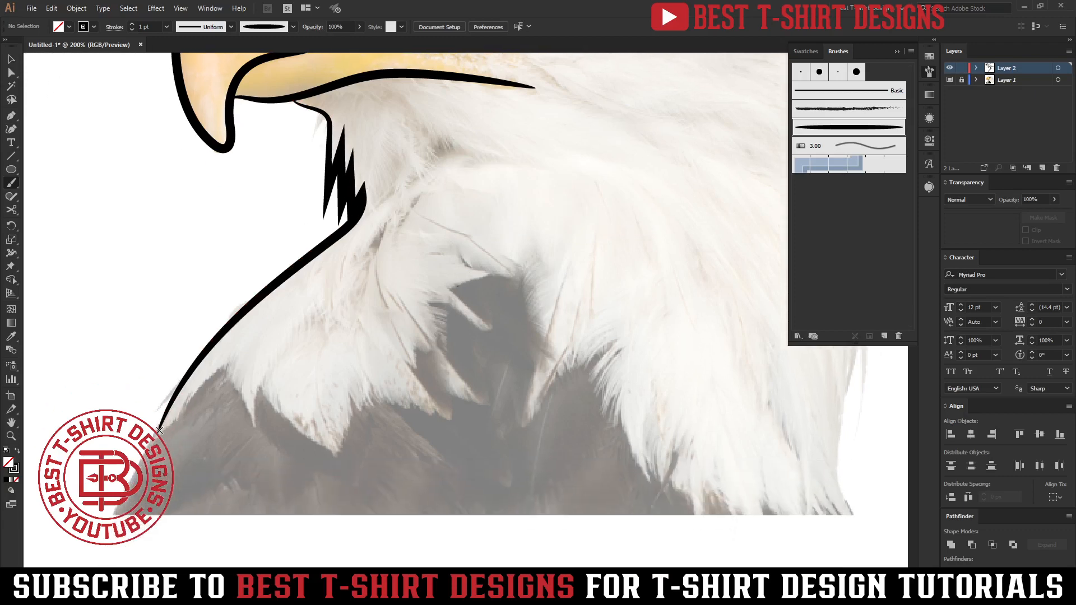
mouse_move(159, 430)
mouse_down()
mouse_move(231, 355)
mouse_move(259, 427)
mouse_move(267, 375)
mouse_move(320, 445)
mouse_move(315, 405)
mouse_move(337, 444)
mouse_move(349, 366)
mouse_move(365, 396)
mouse_up()
drag(430, 415, 448, 416)
drag(437, 352, 459, 371)
drag(438, 280, 439, 279)
drag(513, 415, 340, 373)
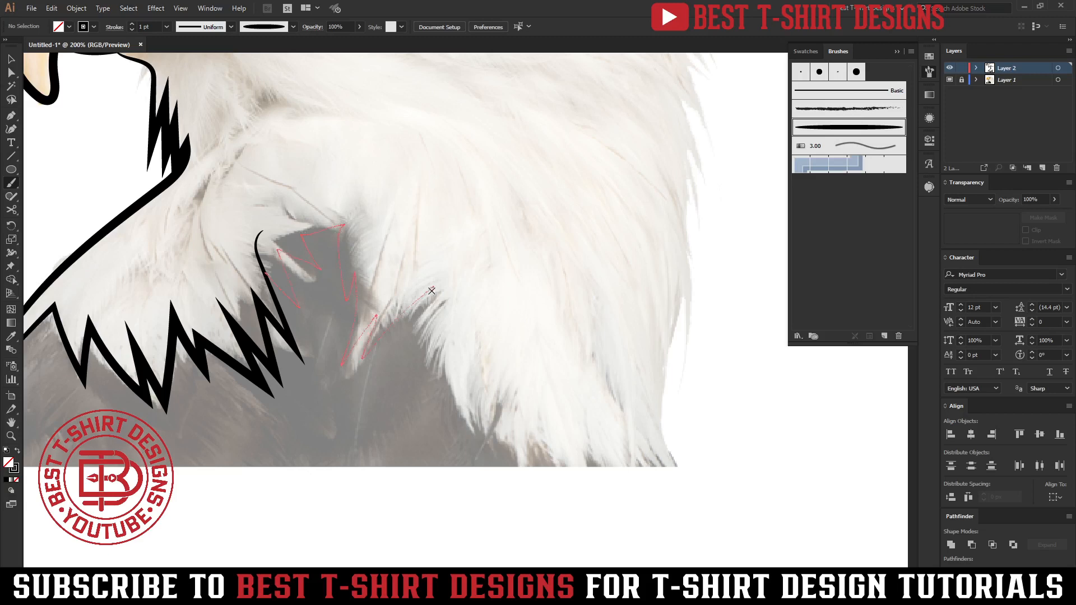
mouse_move(433, 386)
mouse_down()
mouse_move(436, 350)
mouse_move(474, 427)
mouse_move(474, 389)
mouse_move(491, 431)
mouse_move(498, 401)
mouse_move(525, 463)
mouse_move(527, 438)
mouse_move(576, 488)
mouse_move(585, 478)
mouse_move(602, 487)
mouse_move(607, 474)
mouse_move(673, 505)
mouse_move(642, 468)
mouse_move(701, 496)
mouse_move(665, 430)
mouse_move(655, 230)
mouse_up()
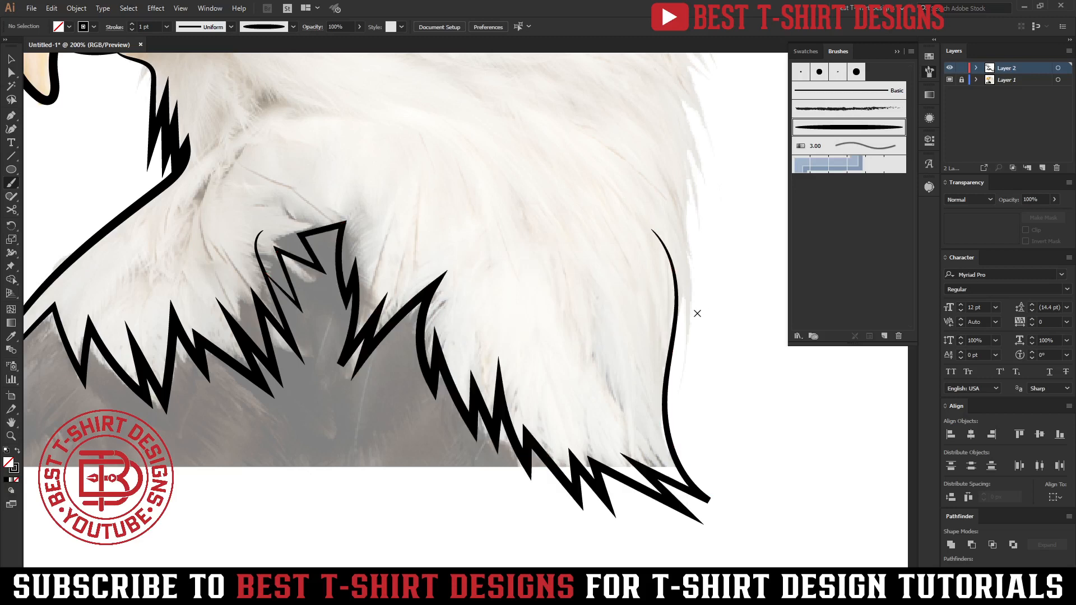
key(ctrl+minus)
key(ctrl+minus)
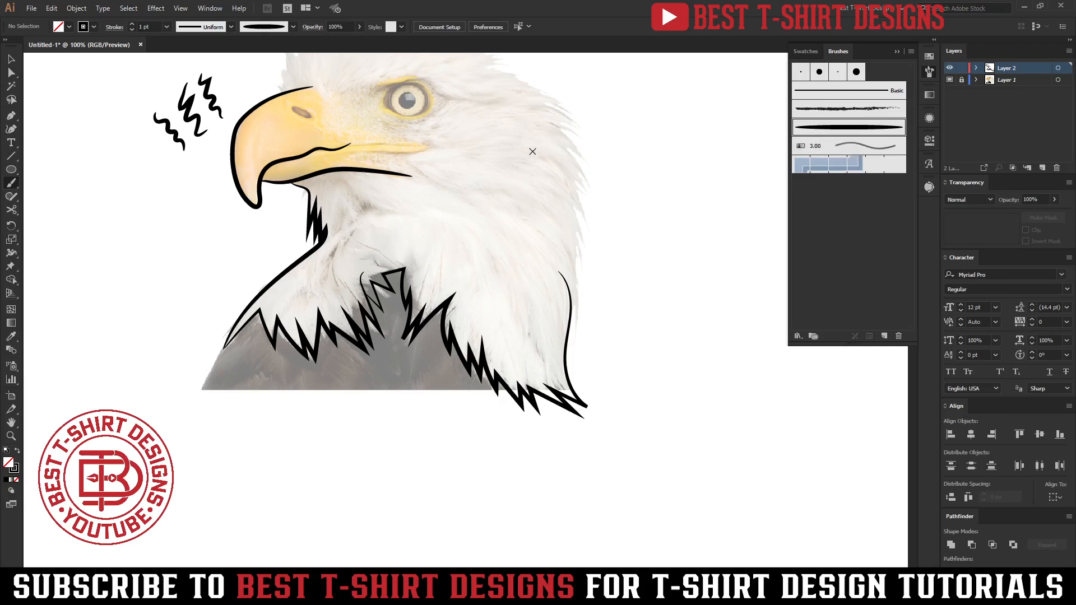
mouse_move(641, 92)
mouse_down()
mouse_move(558, 140)
mouse_move(466, 402)
mouse_move(363, 451)
mouse_up()
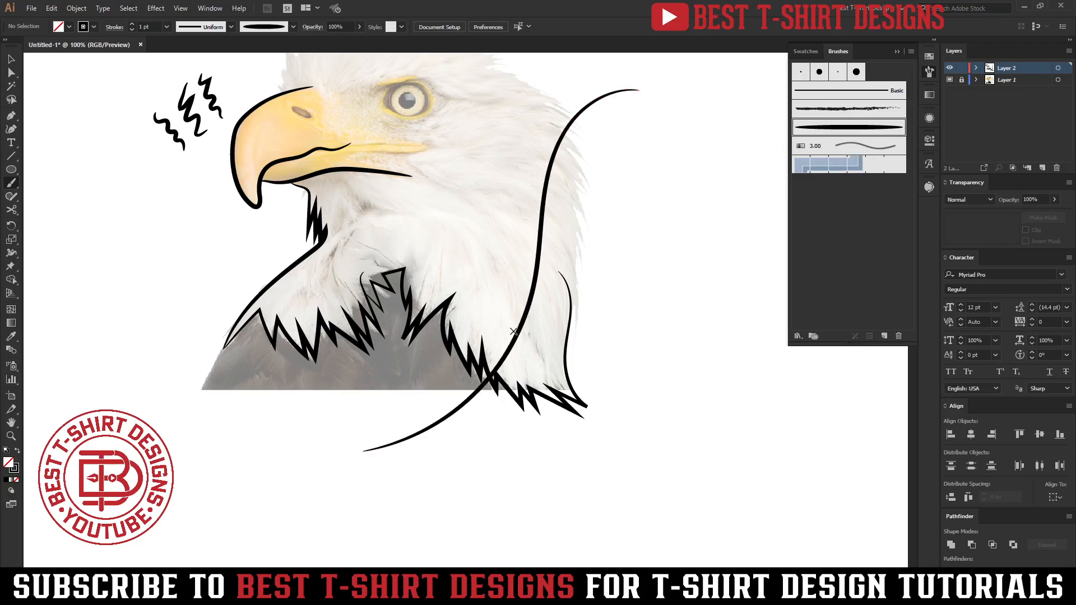
key(ctrl+z)
drag(542, 204, 500, 271)
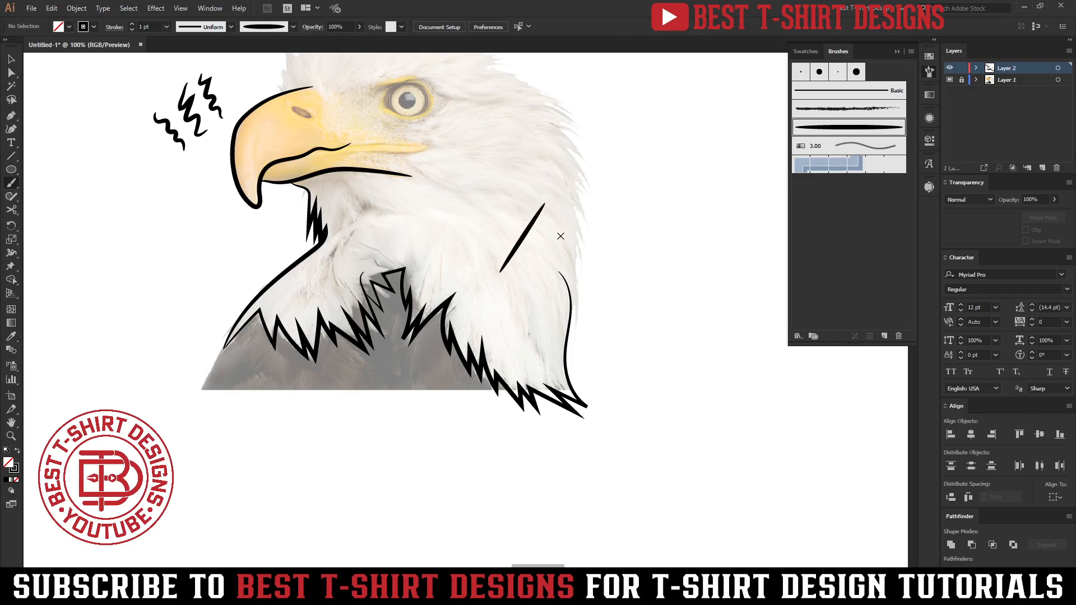
key(ctrl+z)
- Paint spiky feather tips up the lower back of the neck, starting from the curved stroke and replacing the unsatisfactory first attempt
key(ctrl+plus)
key(ctrl+plus)
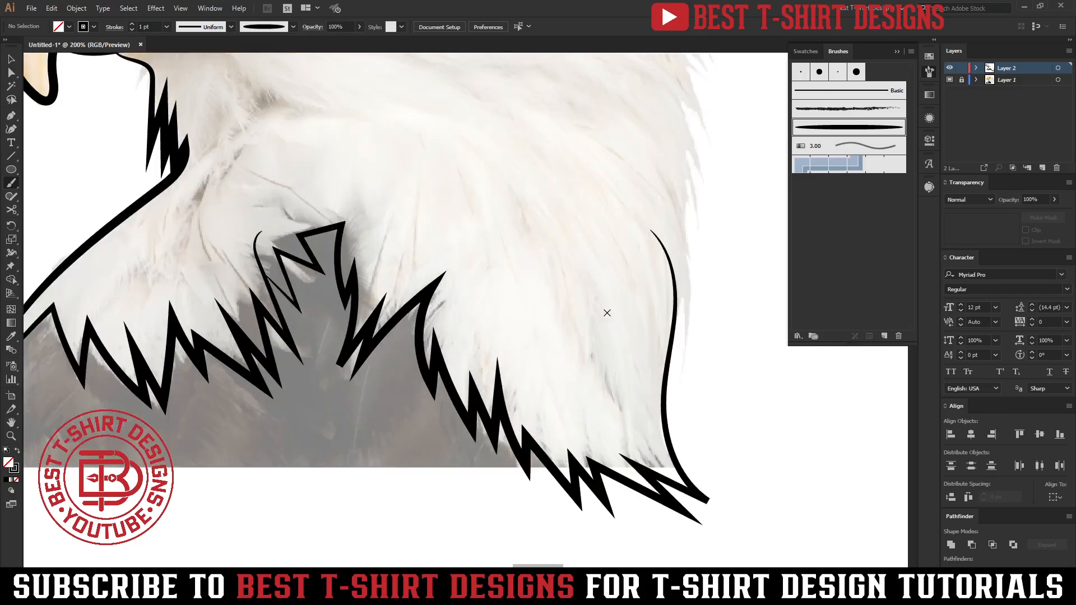
drag(558, 296, 391, 290)
drag(497, 365, 455, 376)
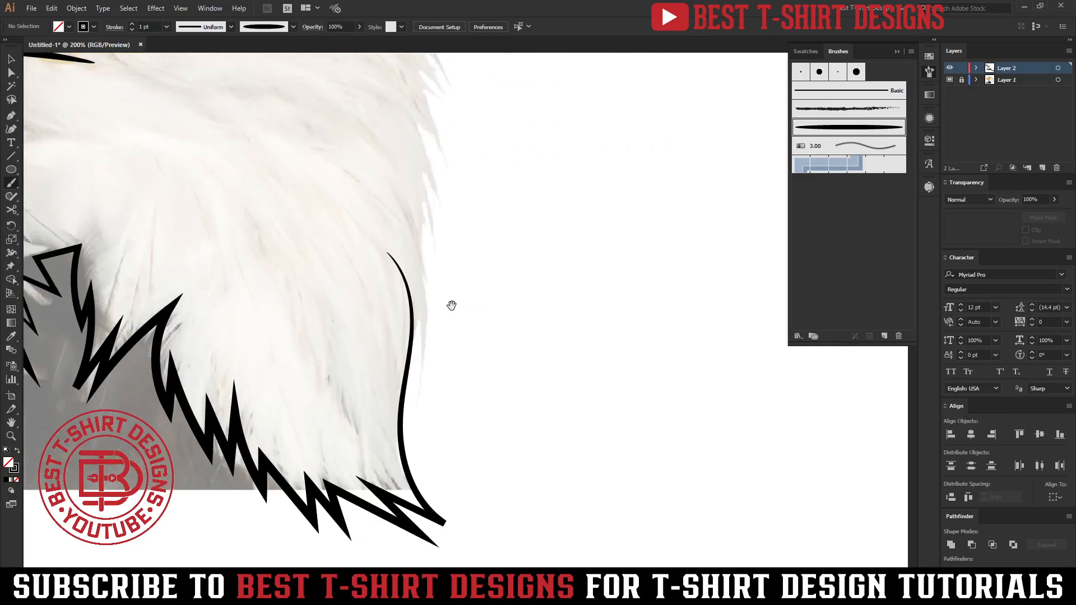
mouse_move(411, 306)
mouse_down()
mouse_move(422, 351)
mouse_move(435, 320)
mouse_move(391, 173)
mouse_up()
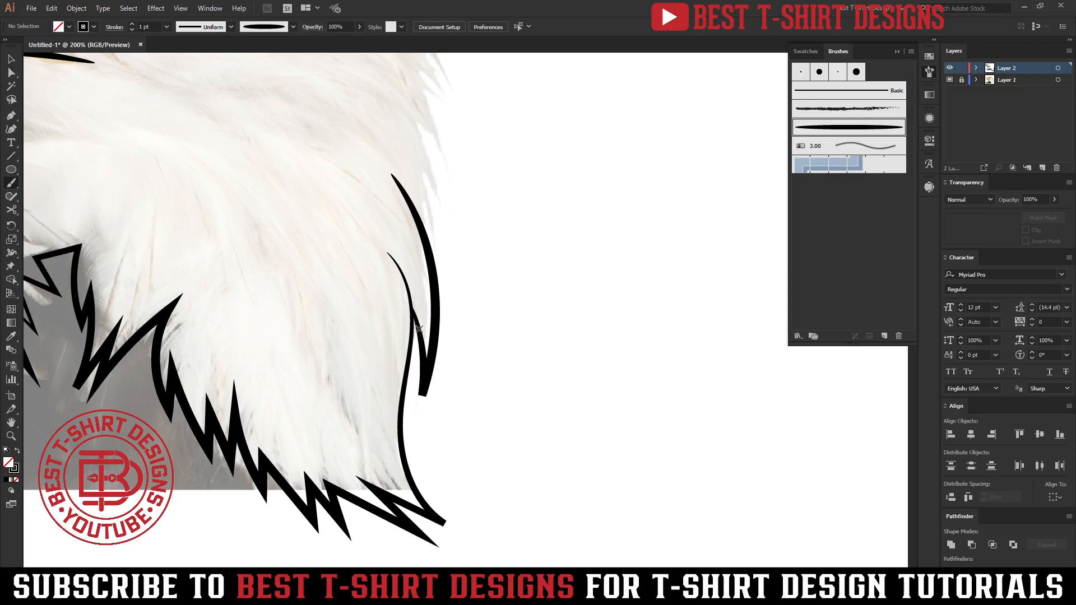
key(ctrl+z)
mouse_move(413, 315)
mouse_down()
mouse_move(418, 382)
mouse_move(415, 225)
mouse_move(441, 293)
mouse_move(411, 164)
mouse_move(448, 231)
mouse_move(448, 218)
mouse_move(375, 74)
mouse_up()
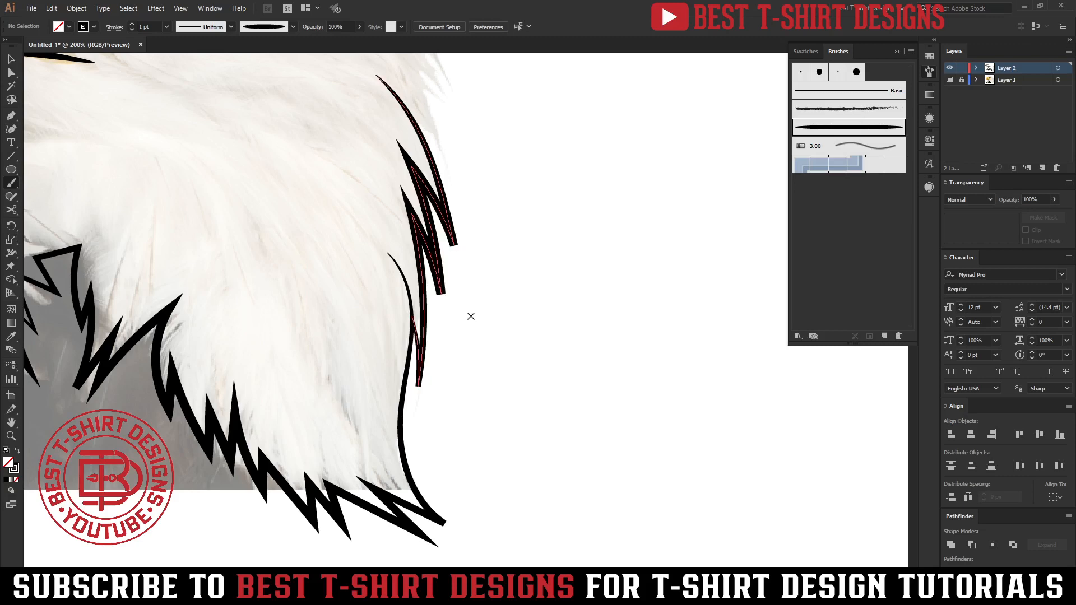
- Continue the spiky feather contour up the back of the neck to the rear of the head
scroll(474, 336, up, 3)
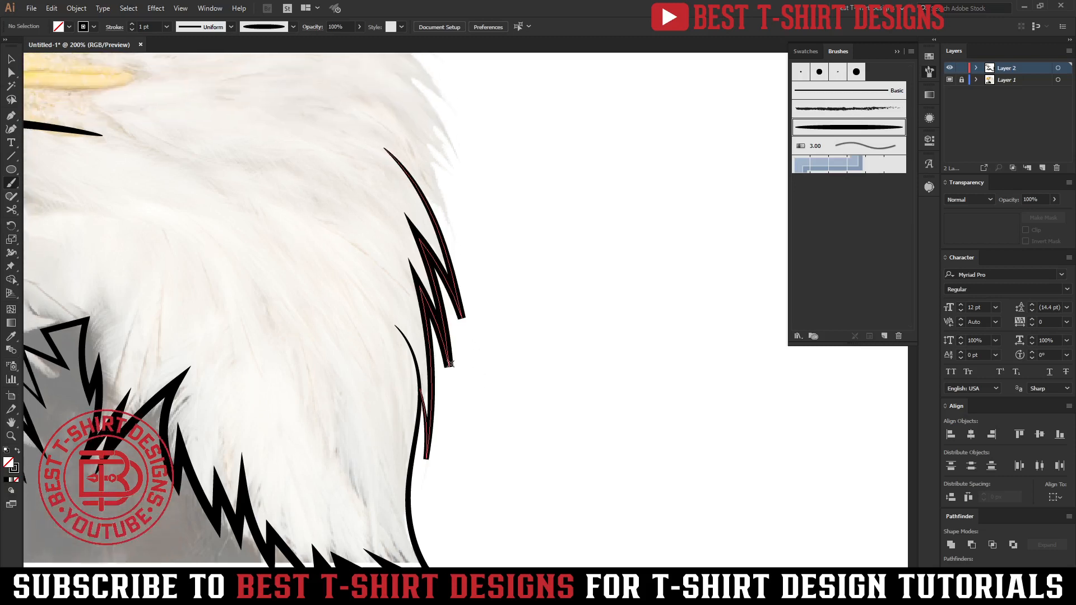
scroll(476, 336, up, 6)
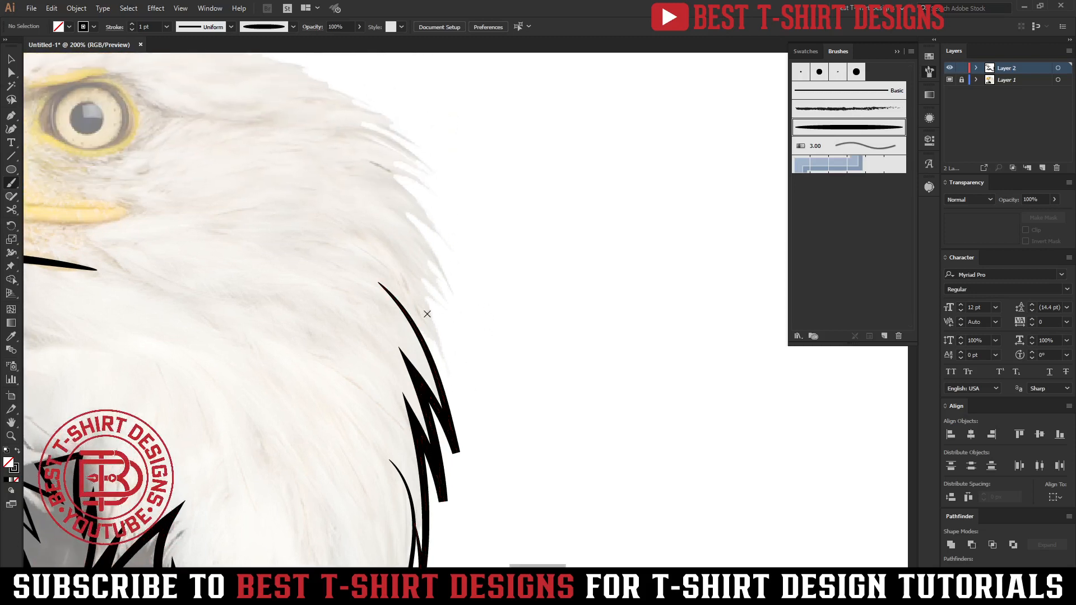
mouse_move(441, 362)
mouse_down()
mouse_move(428, 295)
mouse_move(444, 315)
mouse_move(412, 236)
mouse_move(441, 271)
mouse_move(391, 189)
mouse_move(430, 219)
mouse_move(370, 153)
mouse_move(425, 183)
mouse_move(413, 161)
mouse_move(282, 93)
mouse_up()
- Paint the spiky crown feathers from the top of the beak over the head, joining the contour at the rear of the head
drag(516, 294, 711, 432)
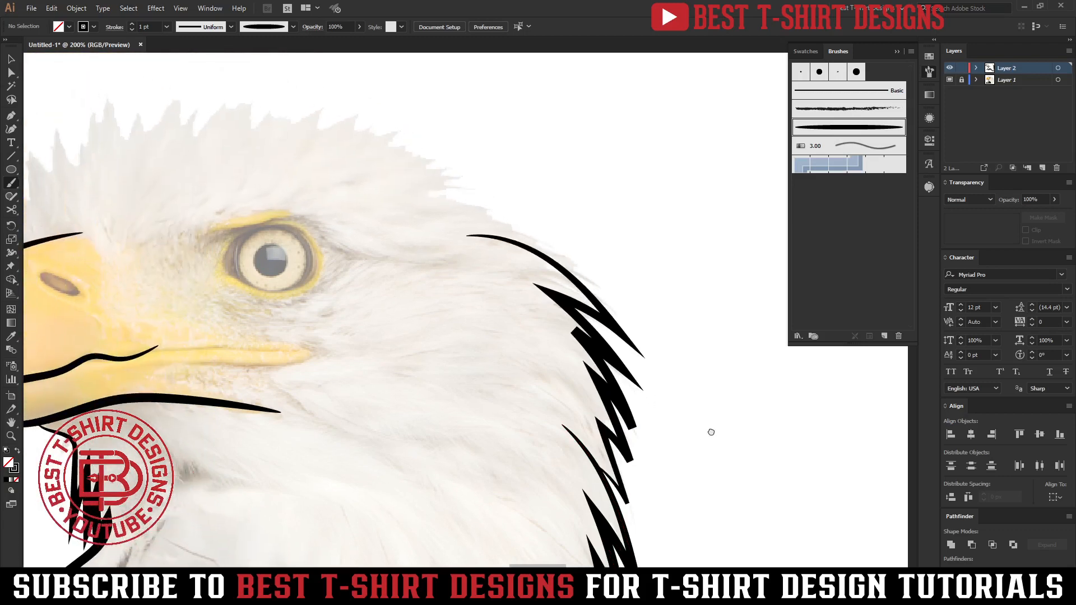
drag(650, 336, 755, 353)
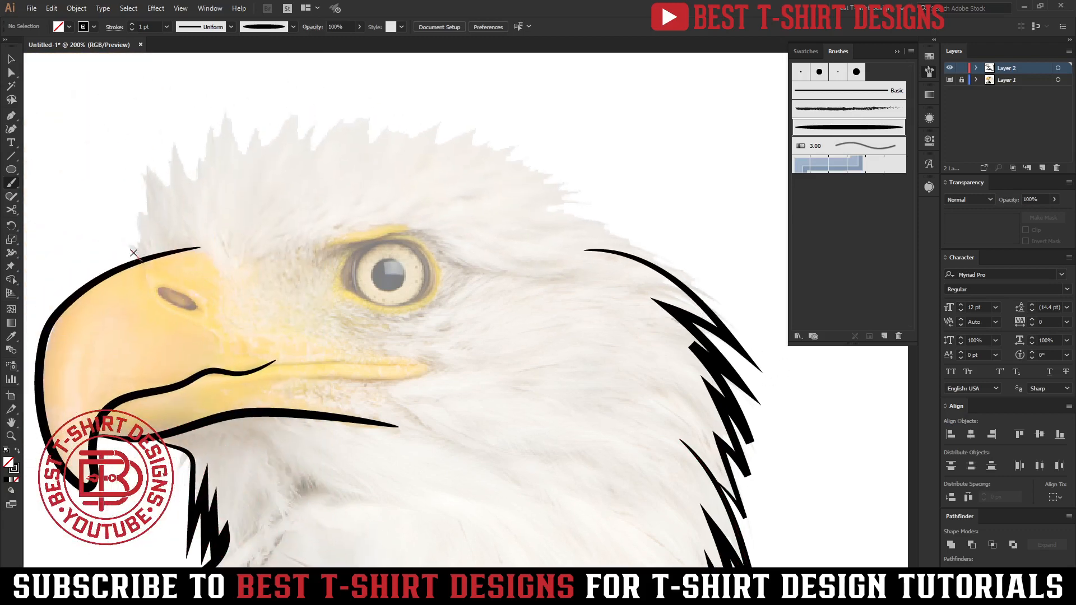
mouse_move(145, 245)
mouse_down()
mouse_move(168, 135)
mouse_move(202, 156)
mouse_move(218, 140)
mouse_move(240, 153)
mouse_move(261, 101)
mouse_move(319, 92)
mouse_move(325, 108)
mouse_move(348, 115)
mouse_move(372, 102)
mouse_up()
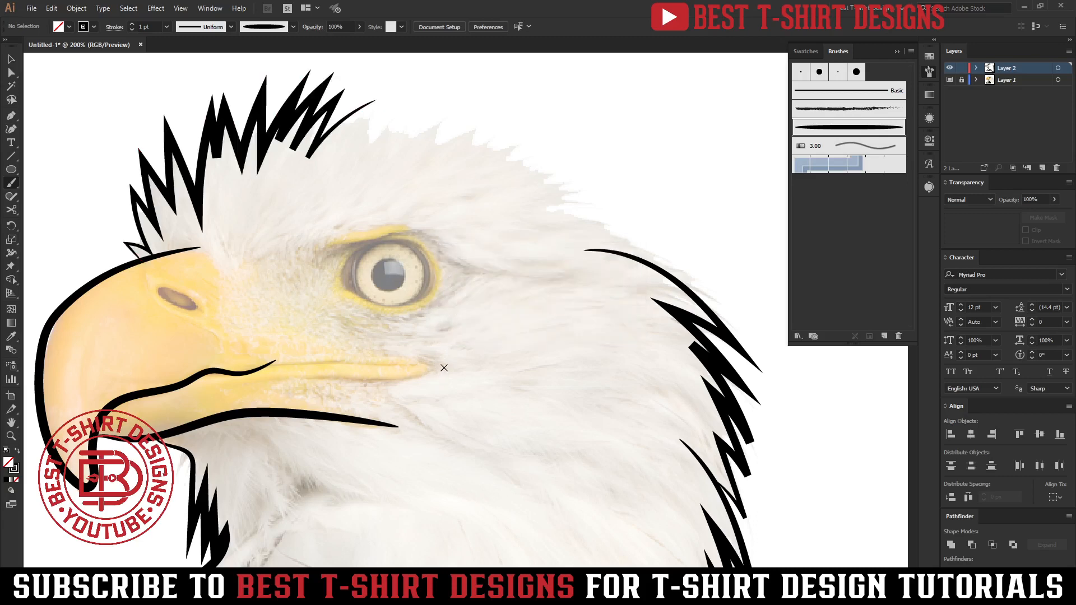
drag(454, 365, 284, 362)
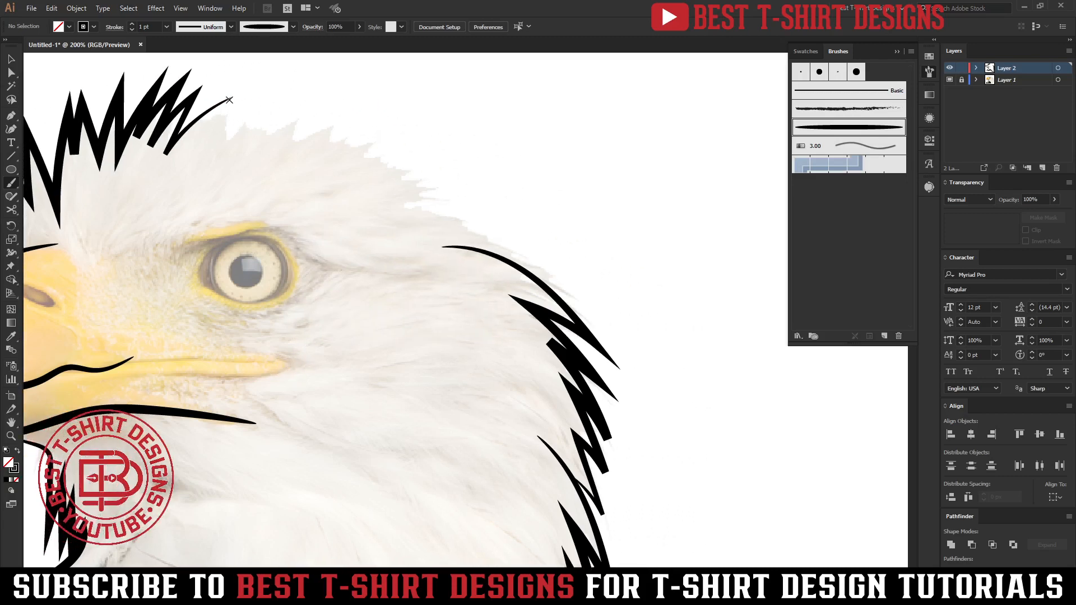
mouse_move(229, 98)
mouse_down()
mouse_move(223, 145)
mouse_move(295, 99)
mouse_move(292, 114)
mouse_move(328, 100)
mouse_move(294, 141)
mouse_move(356, 109)
mouse_move(327, 137)
mouse_move(391, 115)
mouse_move(340, 154)
mouse_move(427, 133)
mouse_up()
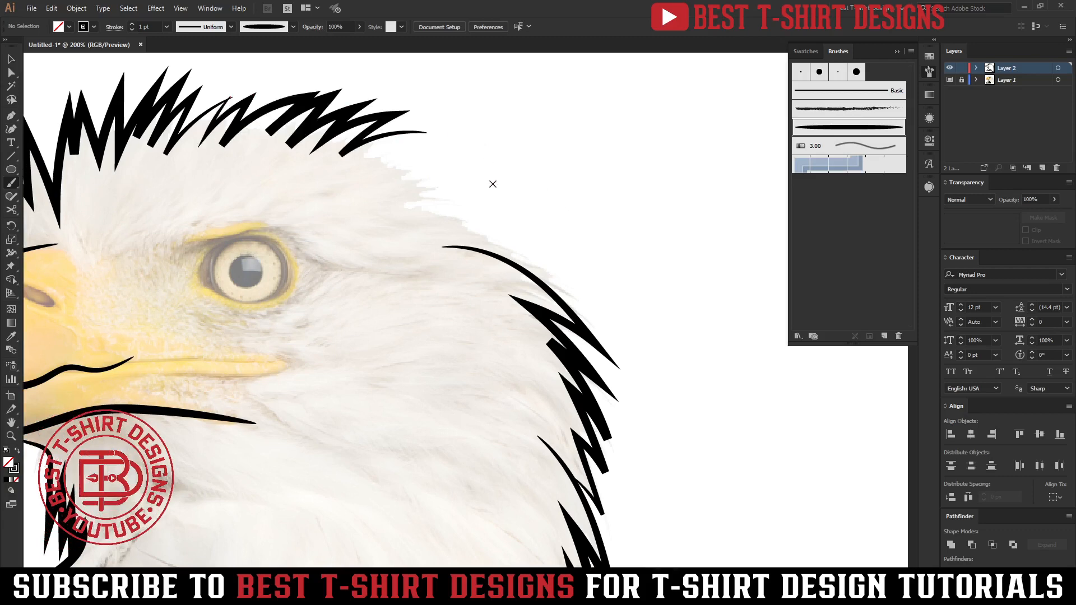
drag(540, 353, 420, 341)
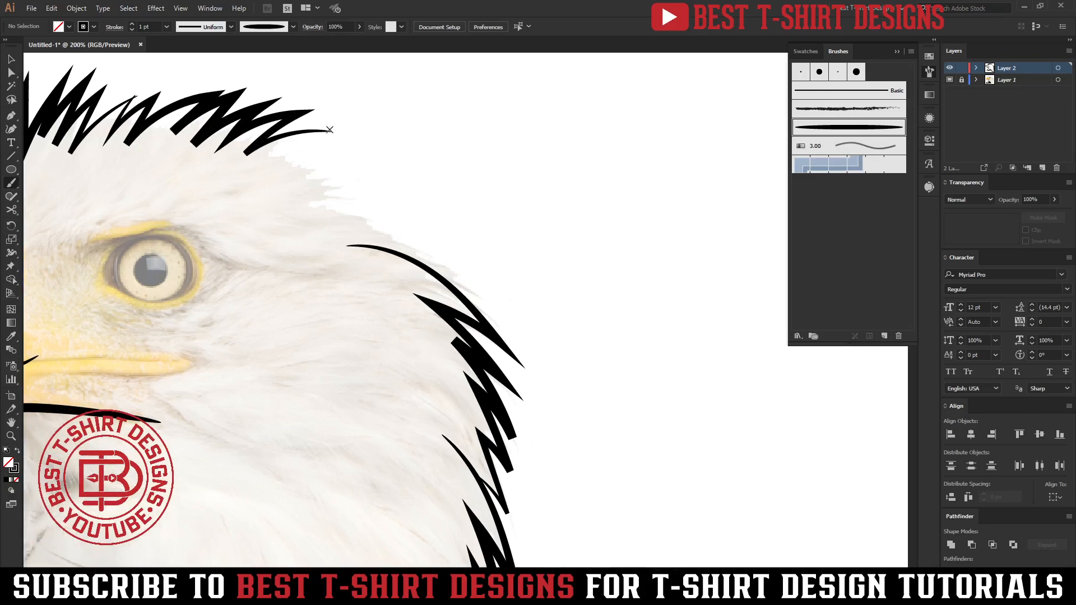
mouse_move(313, 136)
mouse_down()
mouse_move(320, 157)
mouse_move(293, 162)
mouse_move(346, 169)
mouse_move(317, 176)
mouse_move(371, 198)
mouse_move(312, 202)
mouse_move(373, 214)
mouse_move(382, 220)
mouse_move(364, 220)
mouse_move(412, 236)
mouse_move(366, 233)
mouse_move(424, 252)
mouse_up()
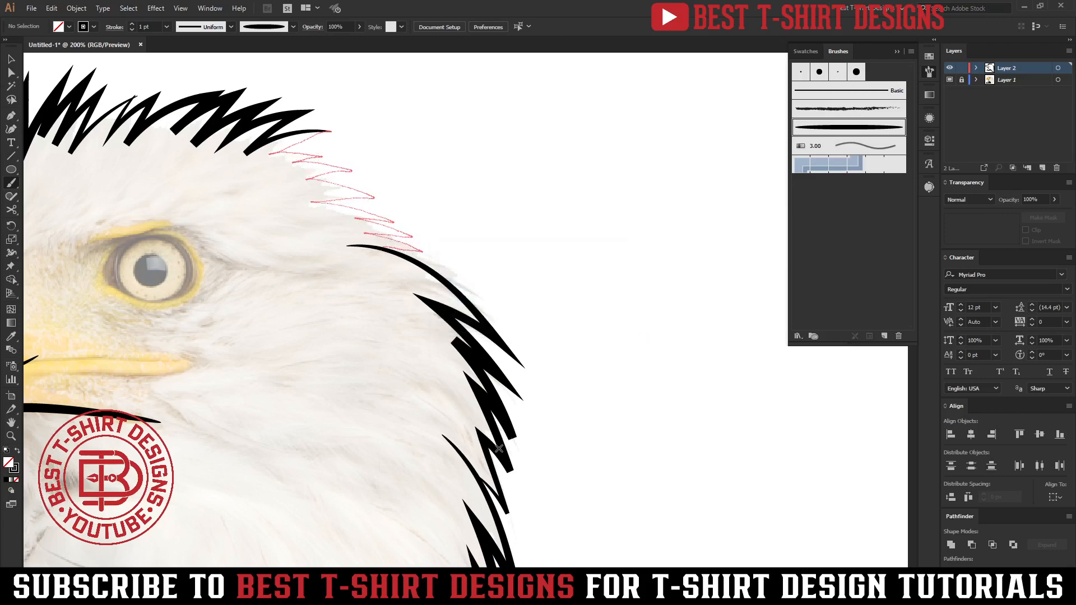
- Hide the reference photo layer to check the full outer outline, and show it again
key(ctrl+minus)
key(ctrl+minus)
key(ctrl+minus)
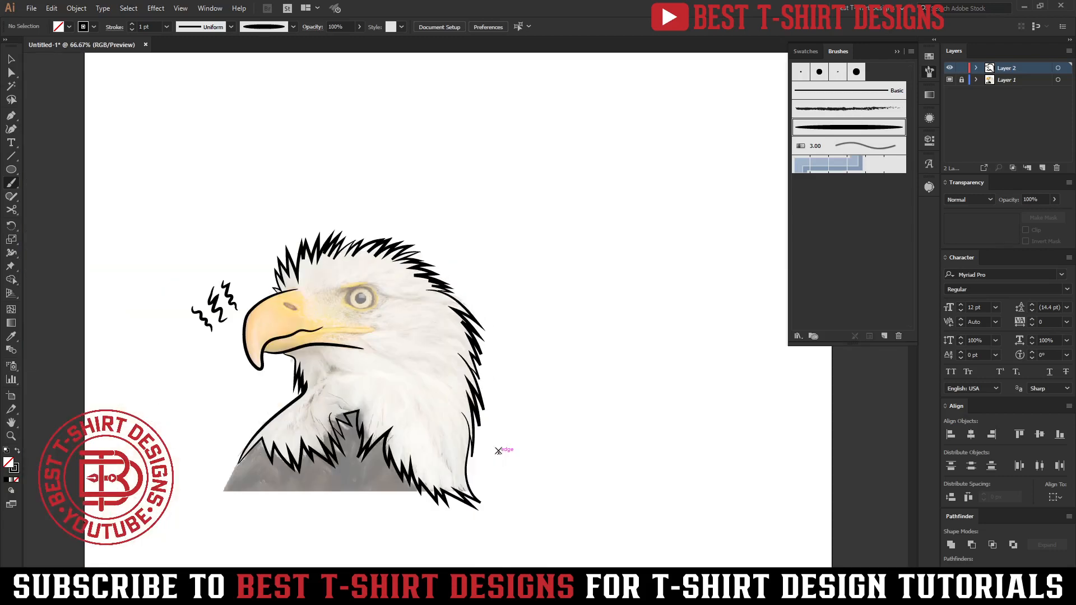
drag(528, 430, 583, 367)
key(ctrl+plus)
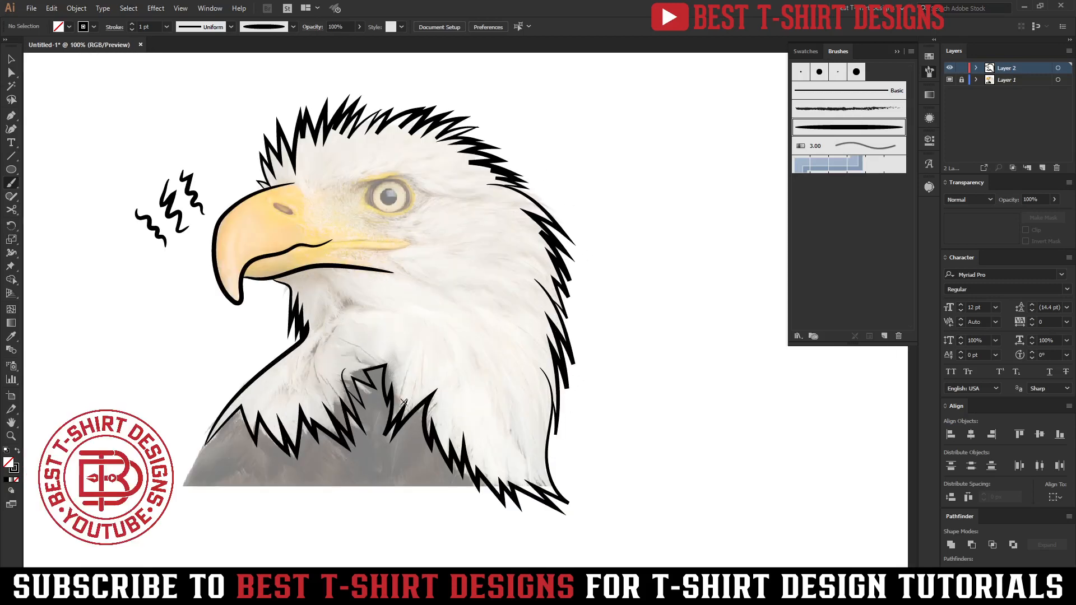
click(949, 81)
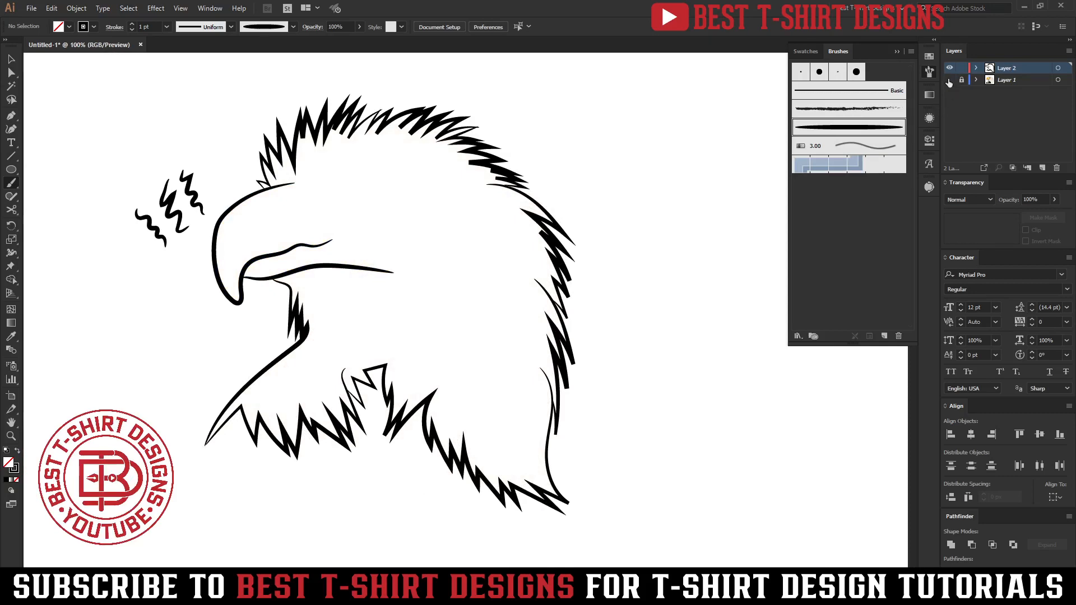
click(948, 81)
- Paint the jagged face contour from the lower beak line behind the mouth, around the eye and along the brow to the beak's top
key(ctrl+plus)
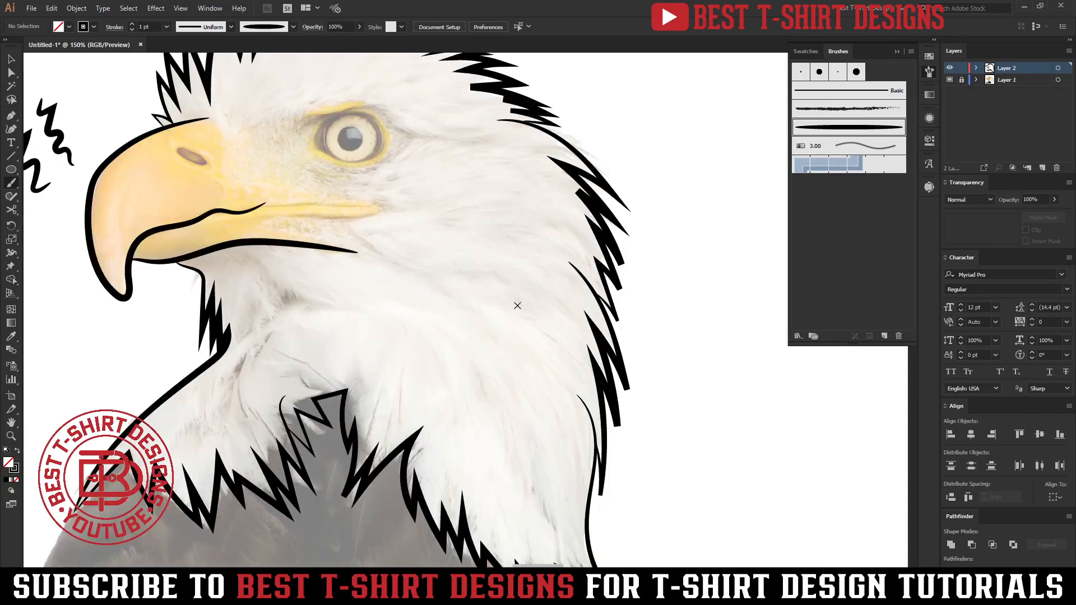
drag(487, 355, 637, 405)
key(ctrl+plus)
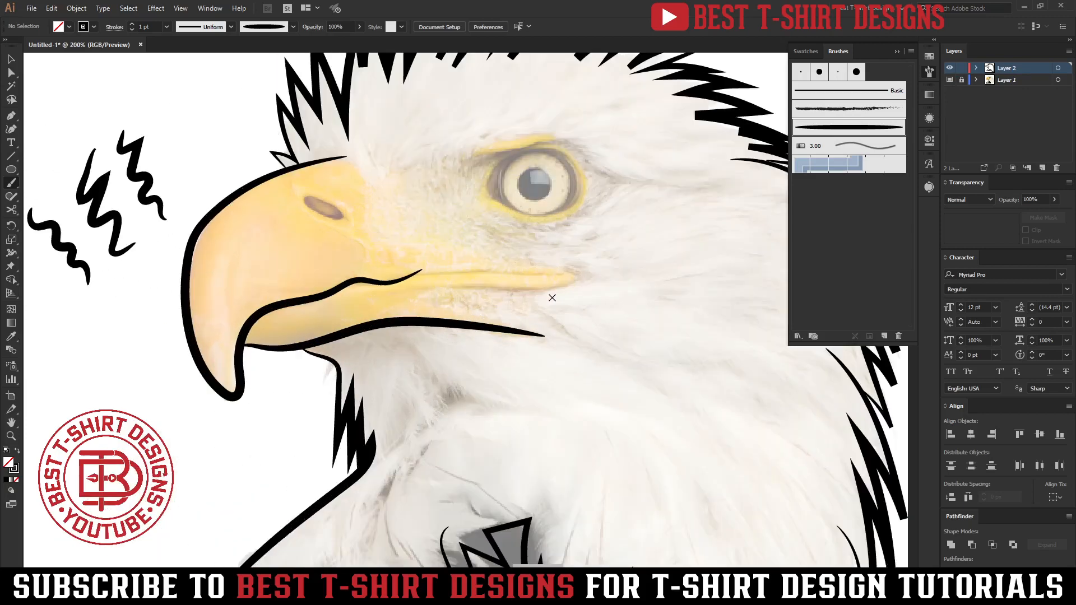
drag(569, 301, 539, 277)
key(ctrl+plus)
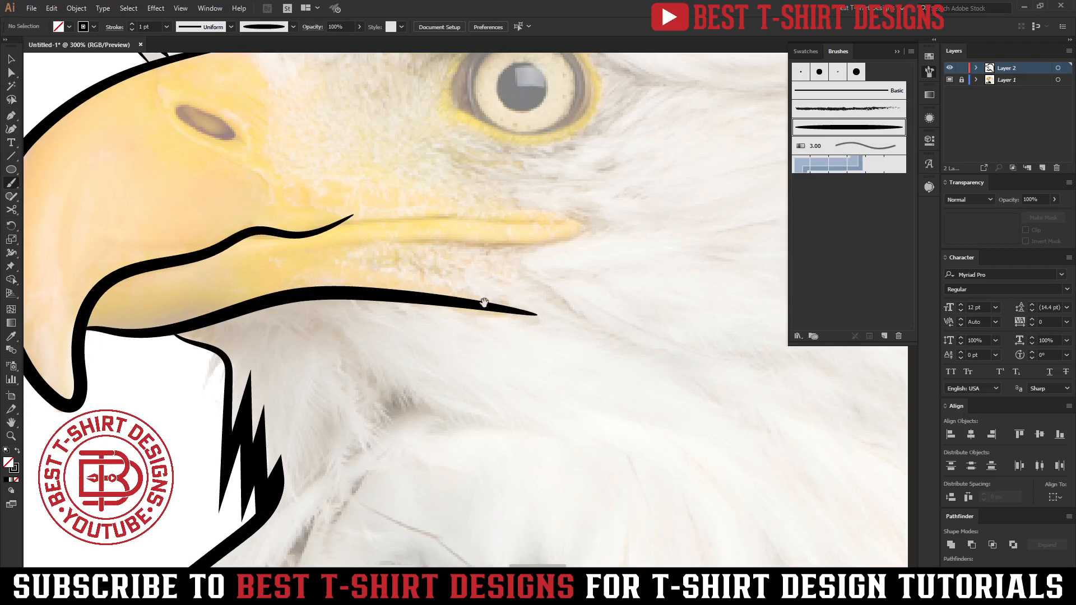
mouse_move(487, 307)
mouse_down()
mouse_move(506, 407)
mouse_move(513, 380)
mouse_move(474, 378)
mouse_move(563, 279)
mouse_move(432, 375)
mouse_move(381, 354)
mouse_move(438, 361)
mouse_move(398, 330)
mouse_move(457, 335)
mouse_move(446, 325)
mouse_move(522, 300)
mouse_move(423, 258)
mouse_move(456, 250)
mouse_move(418, 230)
mouse_move(521, 198)
mouse_move(560, 161)
mouse_move(512, 184)
mouse_move(550, 145)
mouse_move(537, 132)
mouse_move(552, 132)
mouse_move(501, 98)
mouse_move(528, 98)
mouse_move(513, 88)
mouse_move(419, 84)
mouse_move(324, 117)
mouse_move(325, 108)
mouse_move(286, 140)
mouse_move(289, 132)
mouse_move(265, 186)
mouse_move(242, 146)
mouse_move(251, 190)
mouse_move(221, 161)
mouse_move(221, 180)
mouse_move(166, 125)
mouse_move(99, 111)
mouse_up()
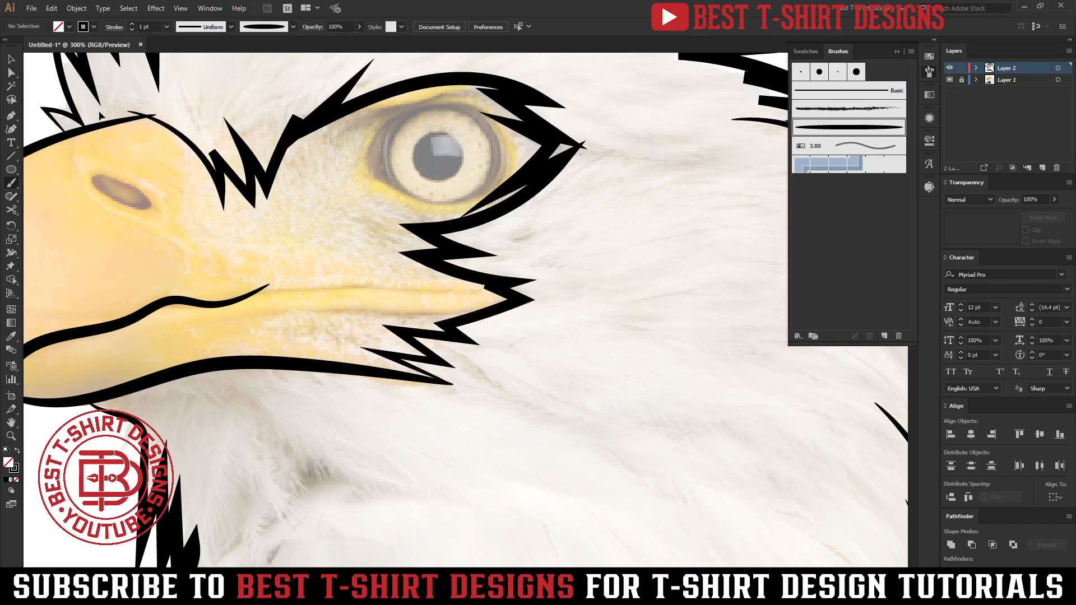
- Toggle the reference photo layer off and on to check the eye and face linework
key(ctrl+minus)
key(ctrl+minus)
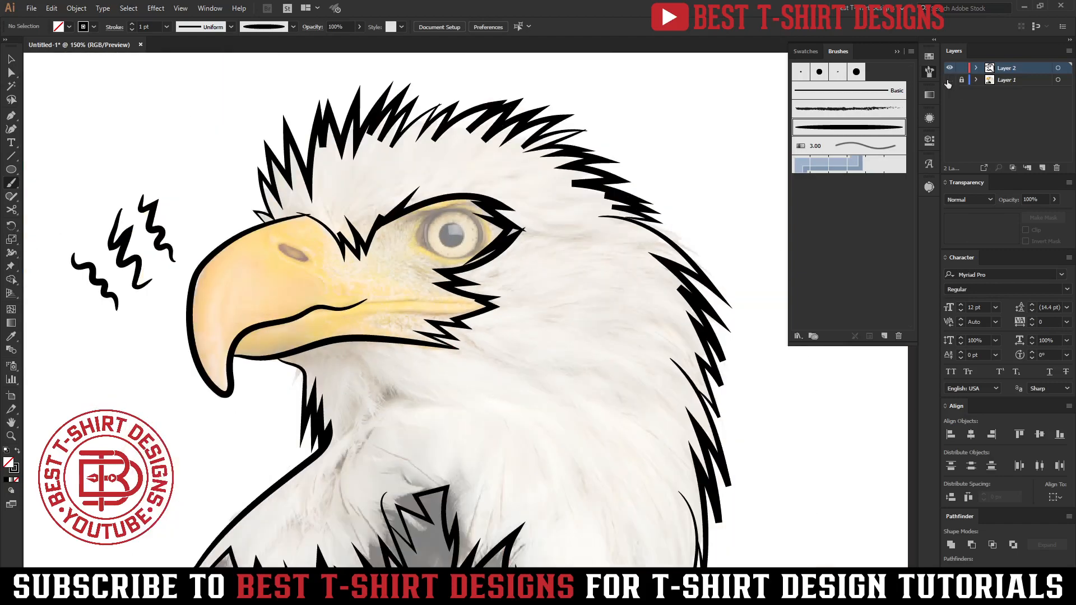
click(949, 79)
click(949, 80)
key(ctrl+plus)
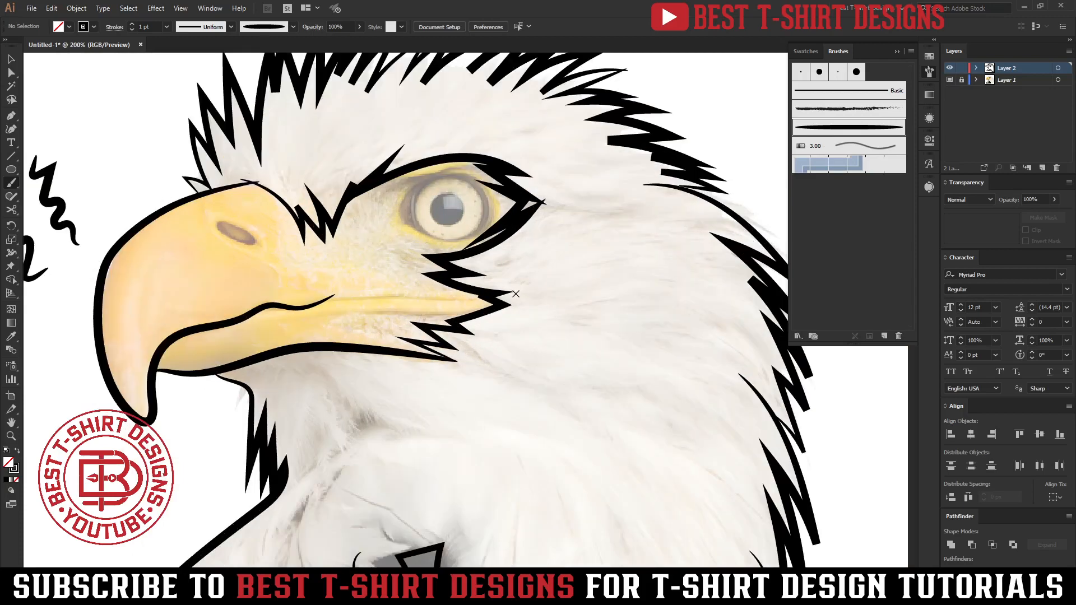
key(ctrl+plus)
scroll(493, 247, up, 3)
scroll(493, 247, left, 2)
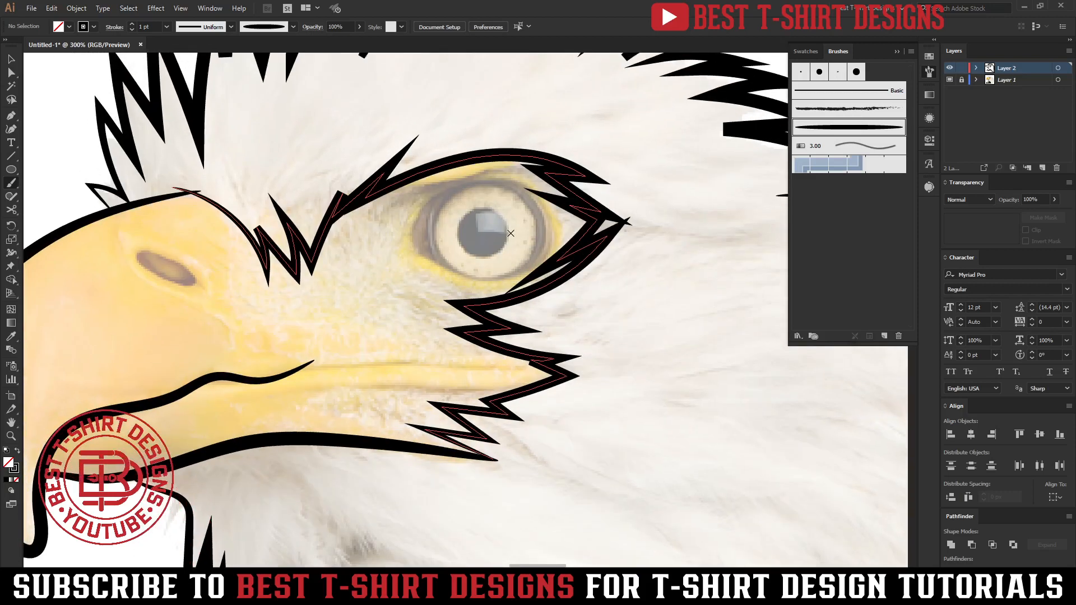
key(ctrl+minus)
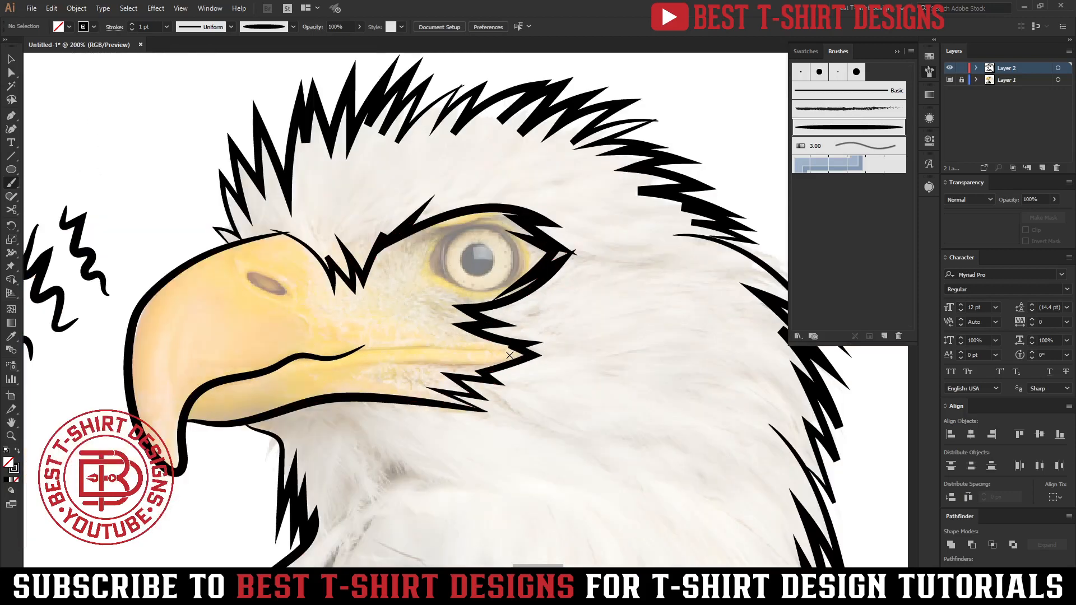
drag(508, 361, 462, 324)
key(ctrl+minus)
key(ctrl+minus)
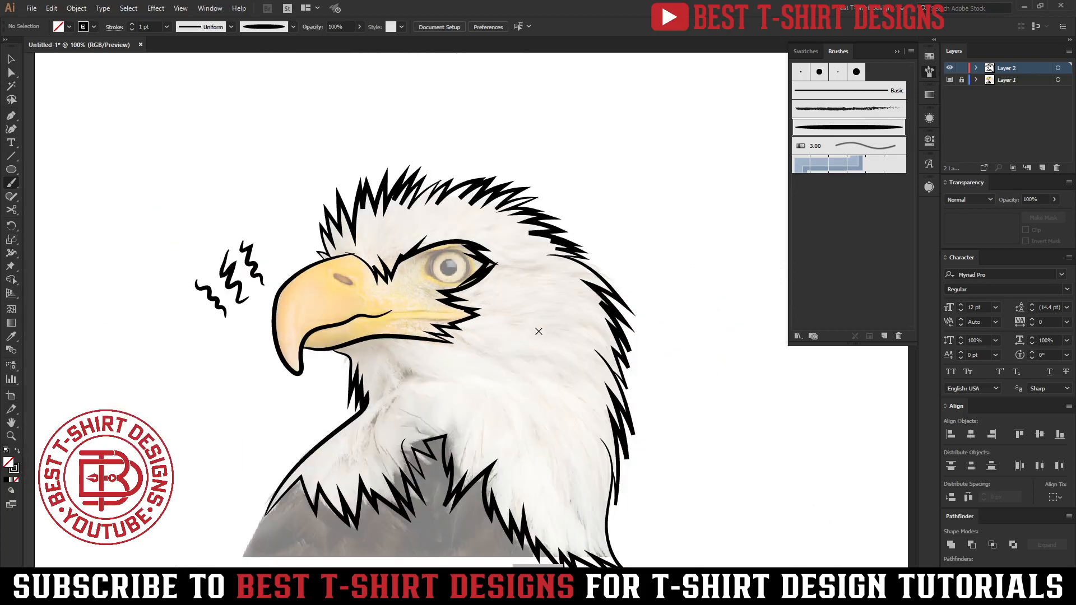
drag(533, 385, 496, 303)
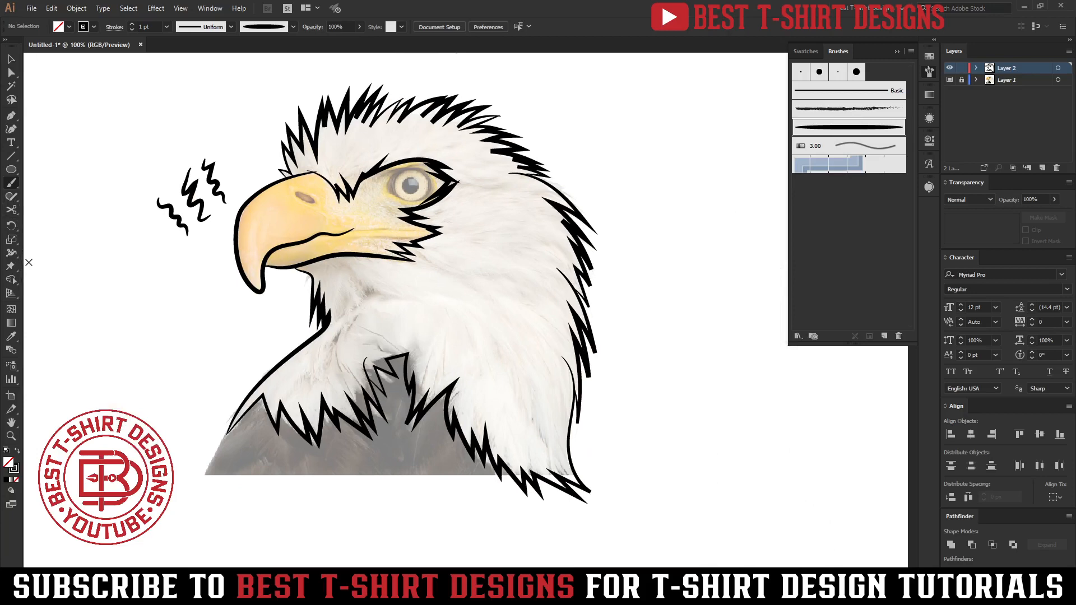
- With the Pencil tool set to black fill and no stroke, draw tapered shapes along the upper and lower edges of the mouth opening
key(n)
drag(13, 201, 90, 213)
key(shift+x)
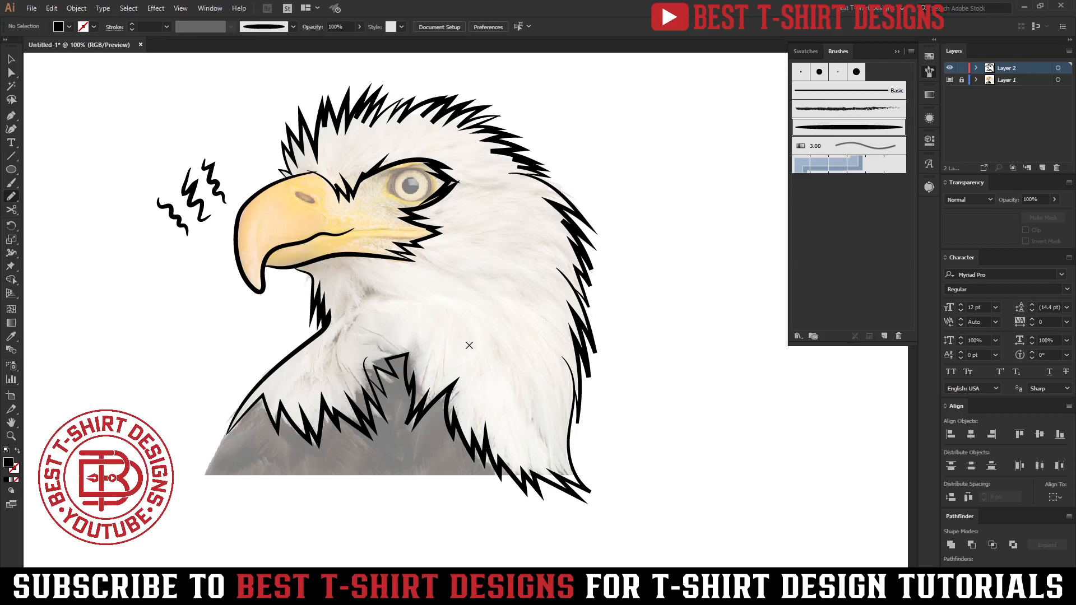
key(ctrl+plus)
key(ctrl+plus)
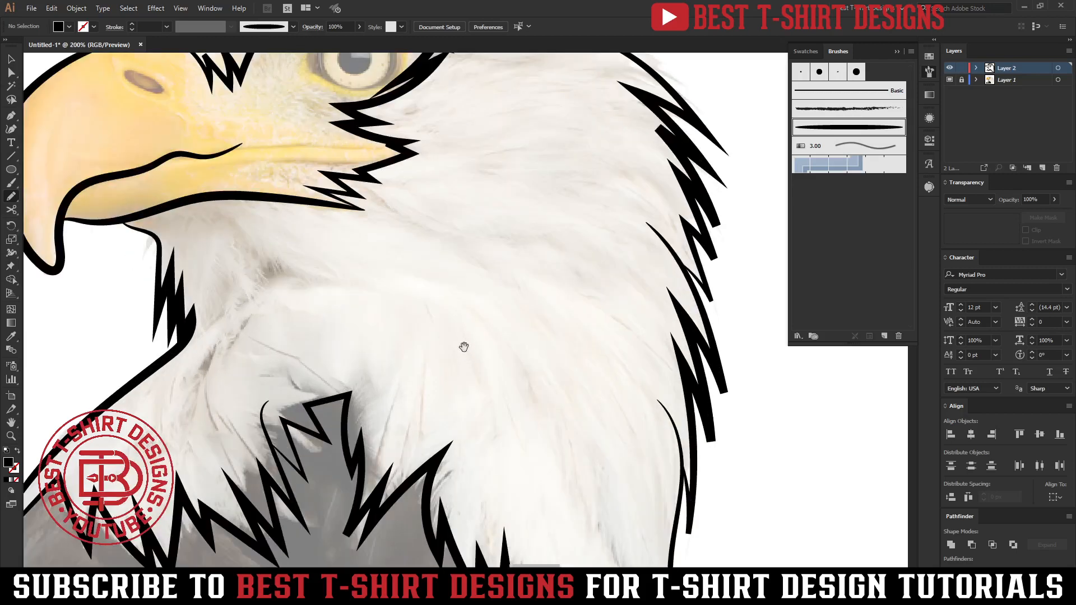
drag(464, 347, 618, 284)
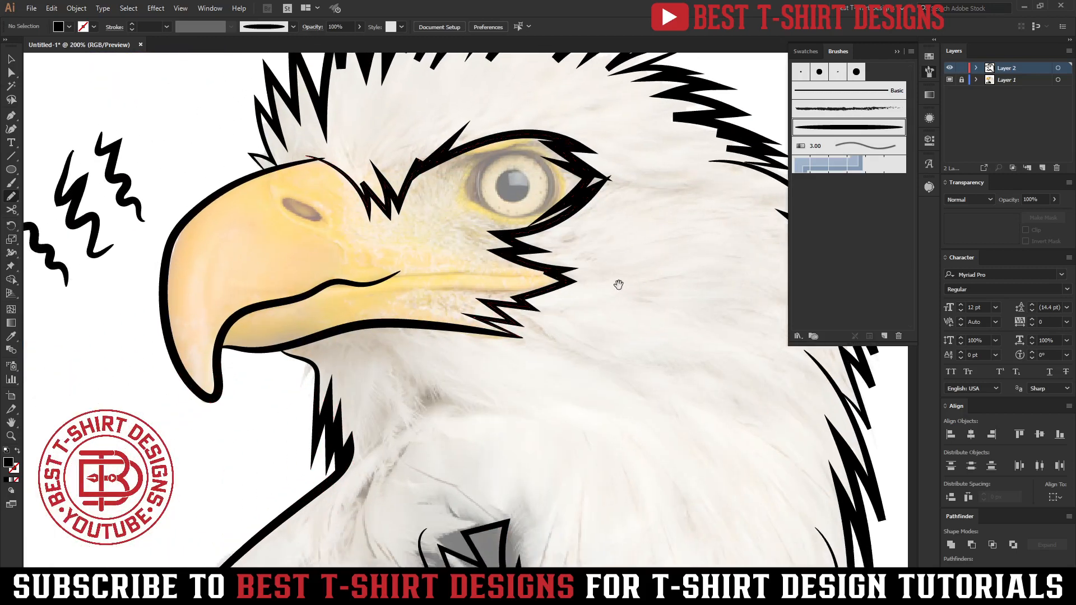
key(ctrl+plus)
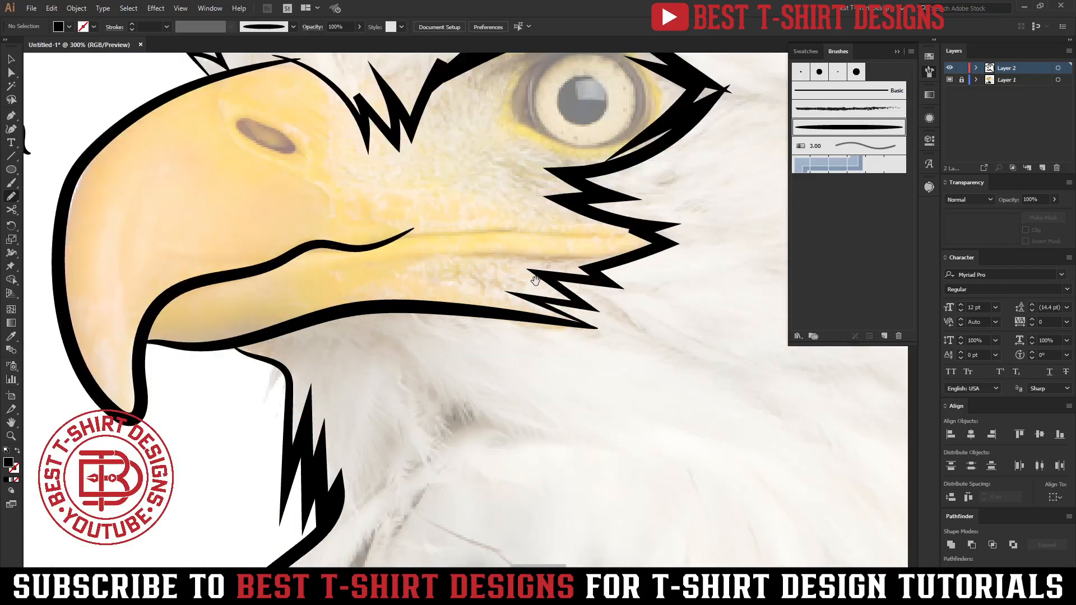
drag(535, 280, 495, 300)
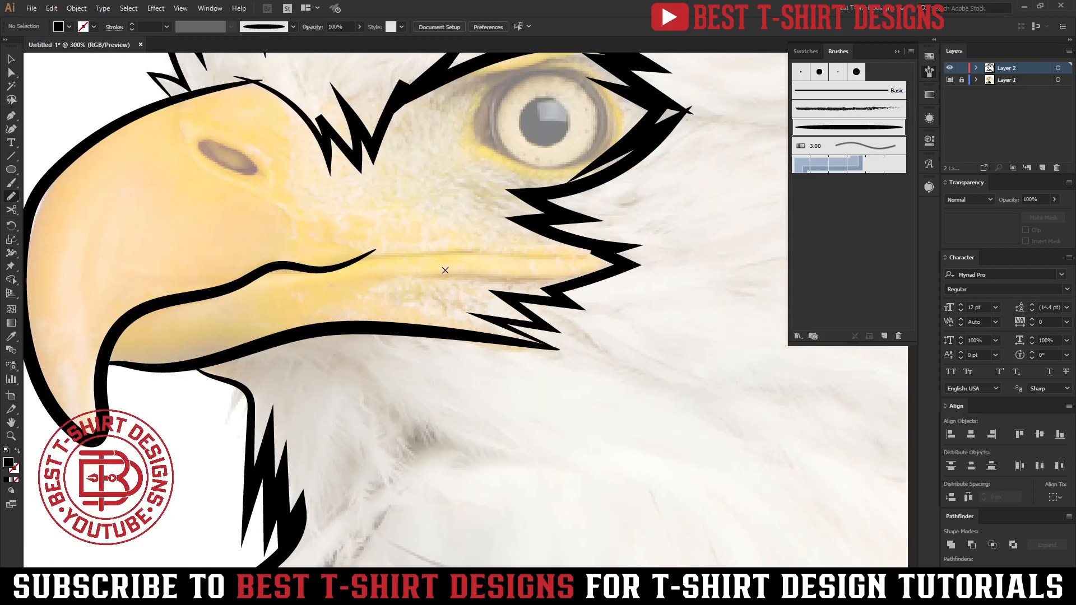
mouse_move(386, 266)
mouse_down()
mouse_move(576, 258)
mouse_move(381, 270)
mouse_up()
key(ctrl+z)
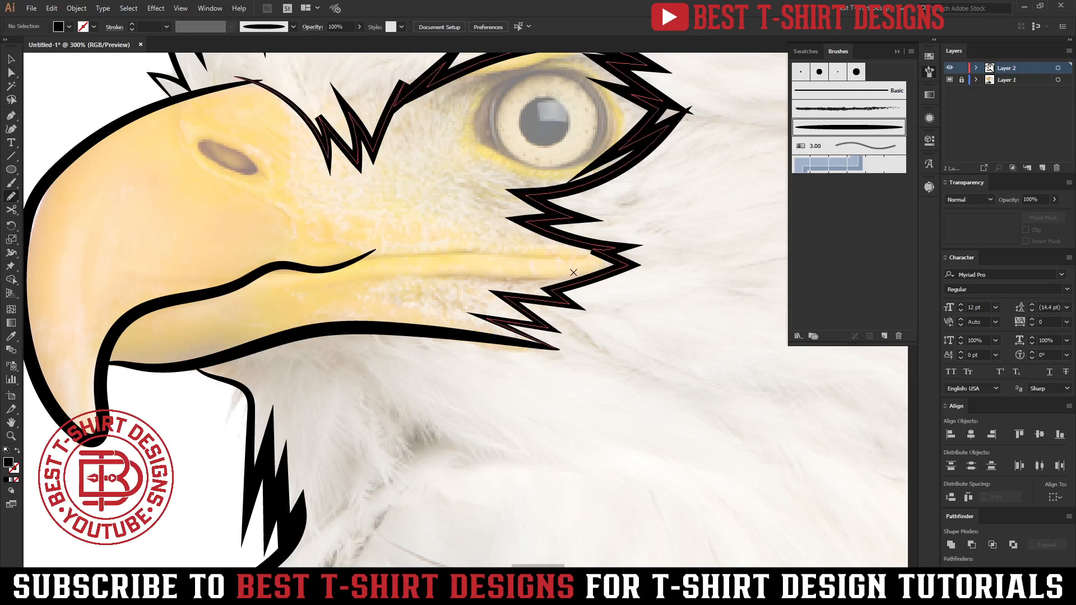
mouse_move(581, 281)
mouse_down()
mouse_move(316, 284)
mouse_move(359, 279)
mouse_move(325, 295)
mouse_move(587, 284)
mouse_up()
mouse_move(602, 244)
mouse_down()
mouse_move(443, 245)
mouse_move(495, 248)
mouse_move(342, 262)
mouse_move(622, 252)
mouse_up()
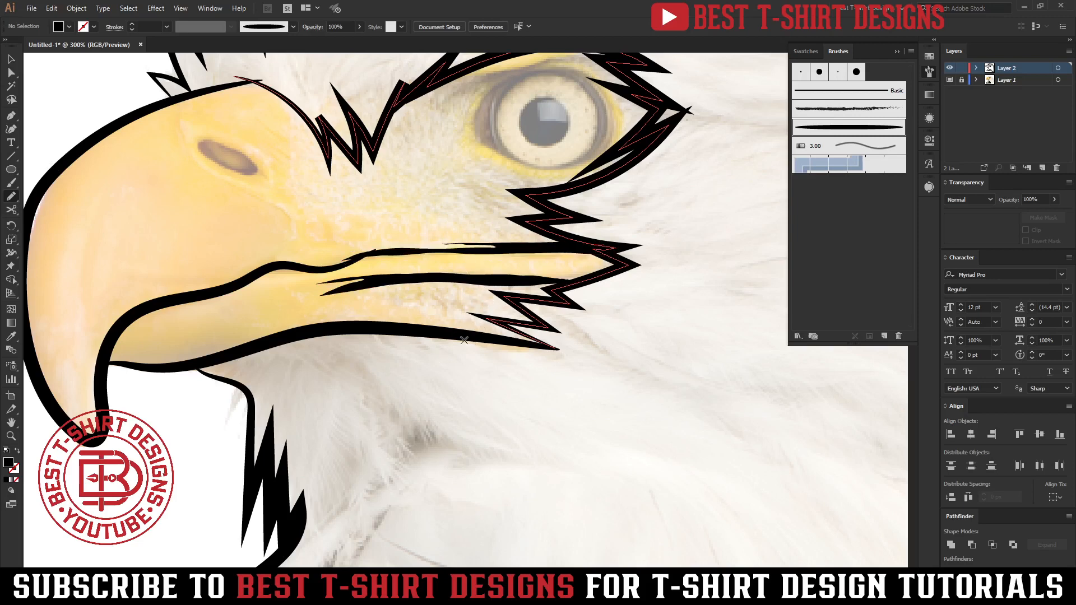
- Draw a thick black ring around the iris, with a tapered upper lid crease and a shadow at the front of the eye
scroll(482, 306, up, 3)
scroll(504, 252, right, 1)
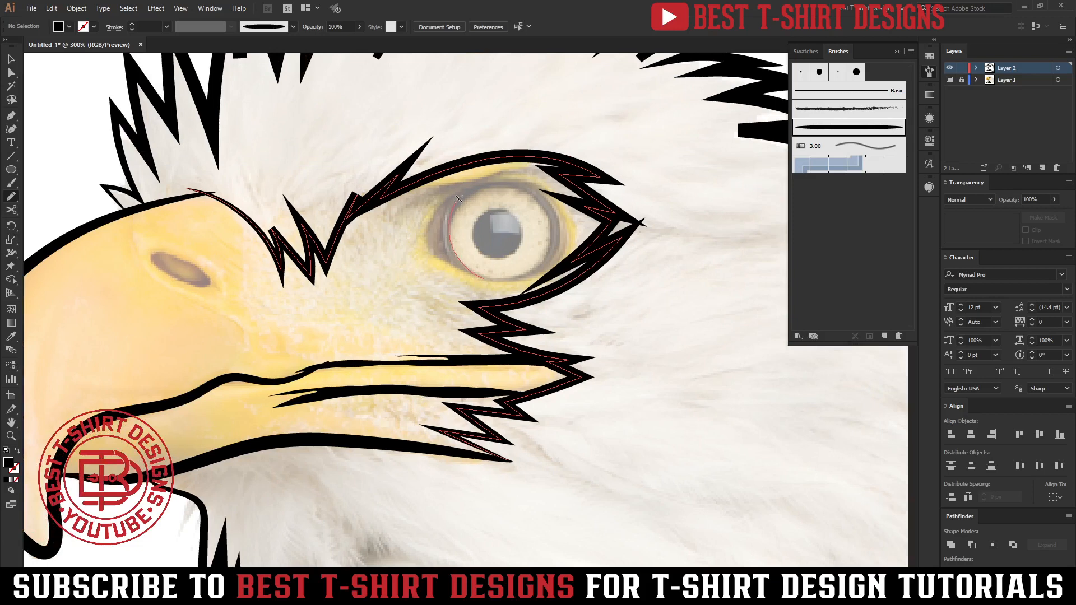
drag(524, 179, 526, 180)
key(ctrl+z)
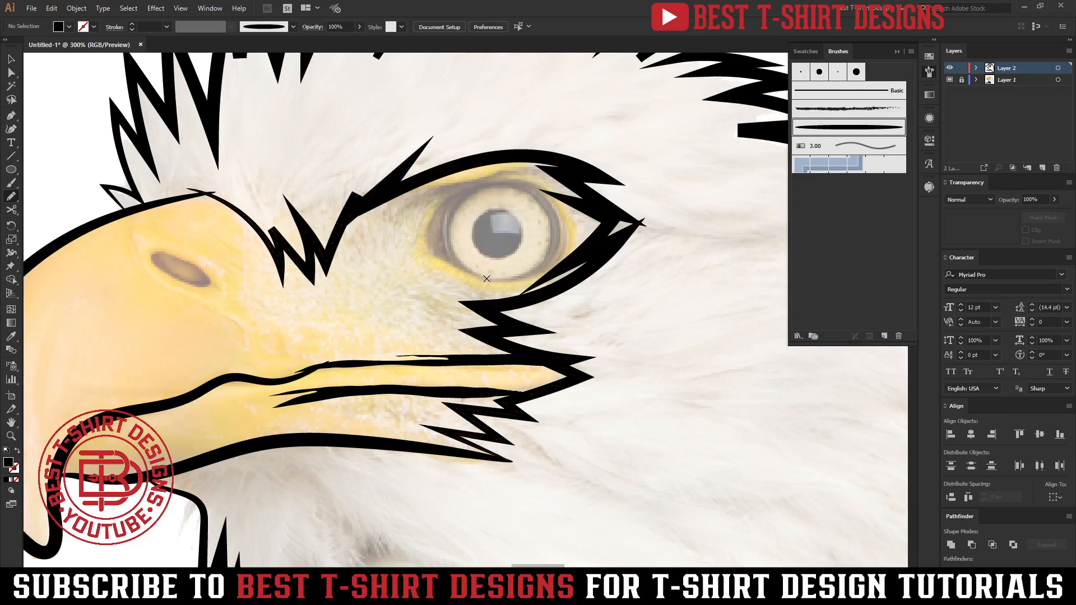
mouse_move(487, 279)
mouse_down()
mouse_move(452, 233)
mouse_move(463, 201)
mouse_up()
drag(545, 211, 545, 252)
mouse_move(527, 170)
mouse_down()
mouse_move(488, 167)
mouse_move(441, 187)
mouse_up()
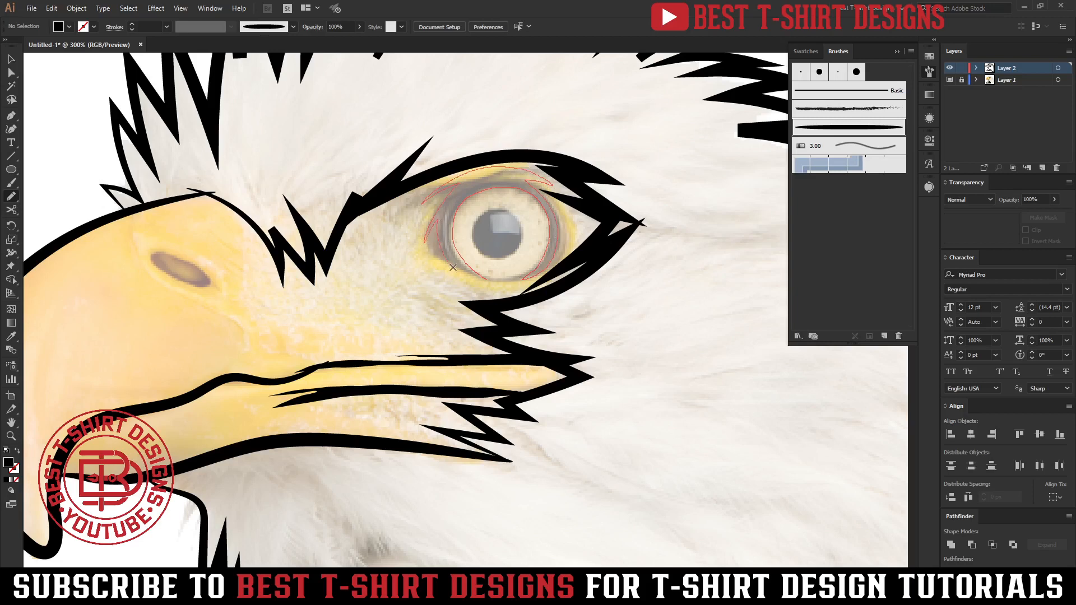
drag(453, 267, 493, 287)
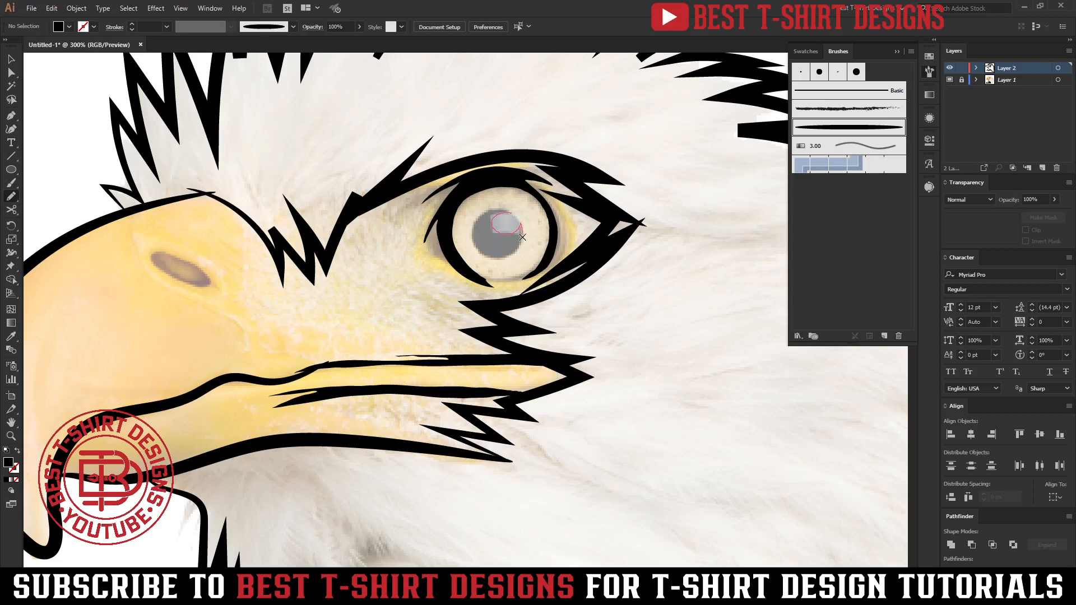
- Fill the pupil in black around its open highlight and add pointed accents at the eye's front and rear corners
mouse_move(522, 237)
mouse_down()
mouse_move(495, 263)
mouse_move(476, 249)
mouse_move(473, 224)
mouse_move(507, 212)
mouse_up()
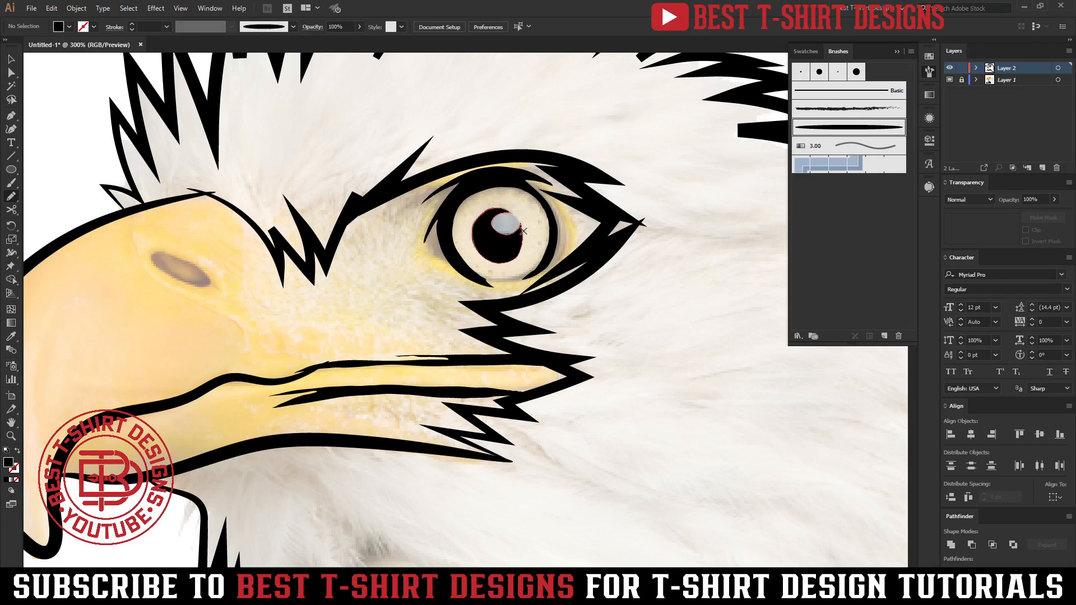
mouse_move(561, 204)
mouse_down()
mouse_move(589, 226)
mouse_move(568, 246)
mouse_move(566, 207)
mouse_up()
mouse_move(429, 205)
mouse_down()
mouse_move(405, 258)
mouse_move(441, 270)
mouse_move(414, 253)
mouse_move(447, 181)
mouse_up()
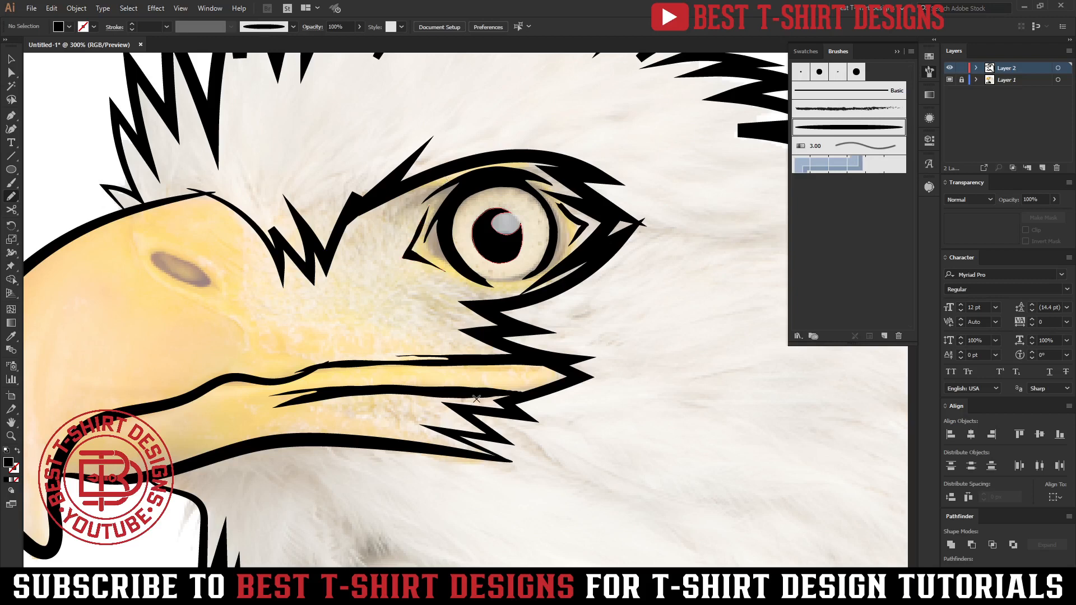
- Draw the nostril on the beak as a black oval shape with an open center, undoing the extra blob inside it
key(ctrl+minus)
scroll(546, 342, left, 3)
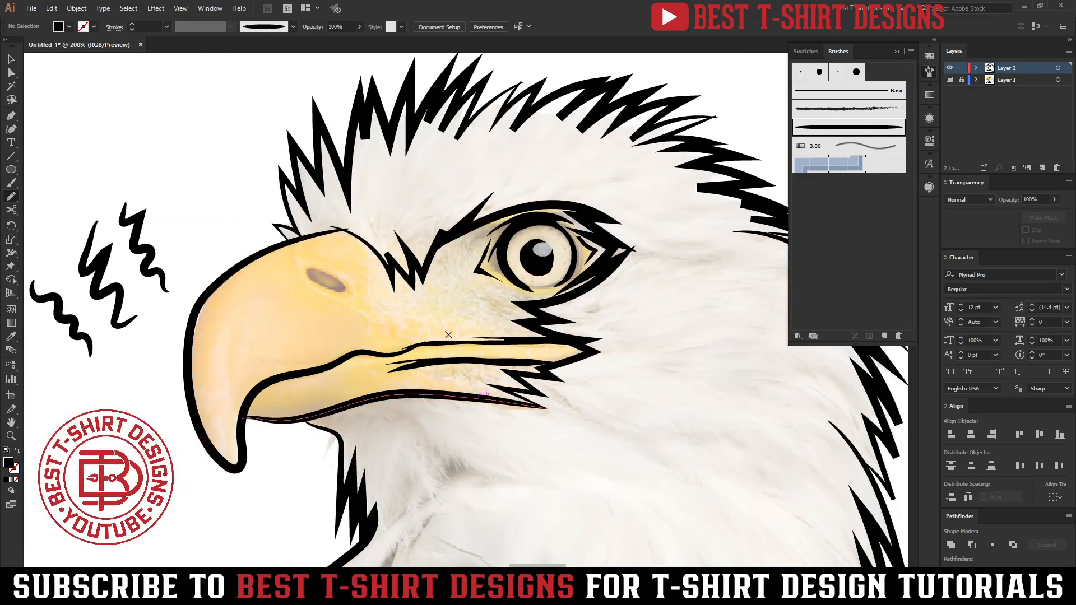
key(ctrl+plus)
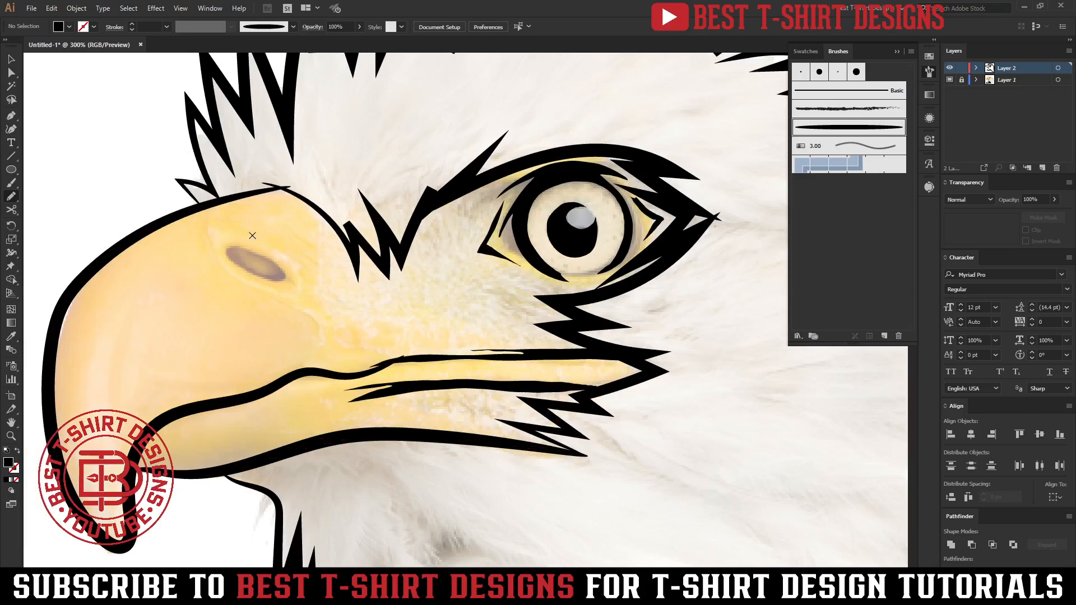
key(ctrl+plus)
scroll(336, 310, left, 3)
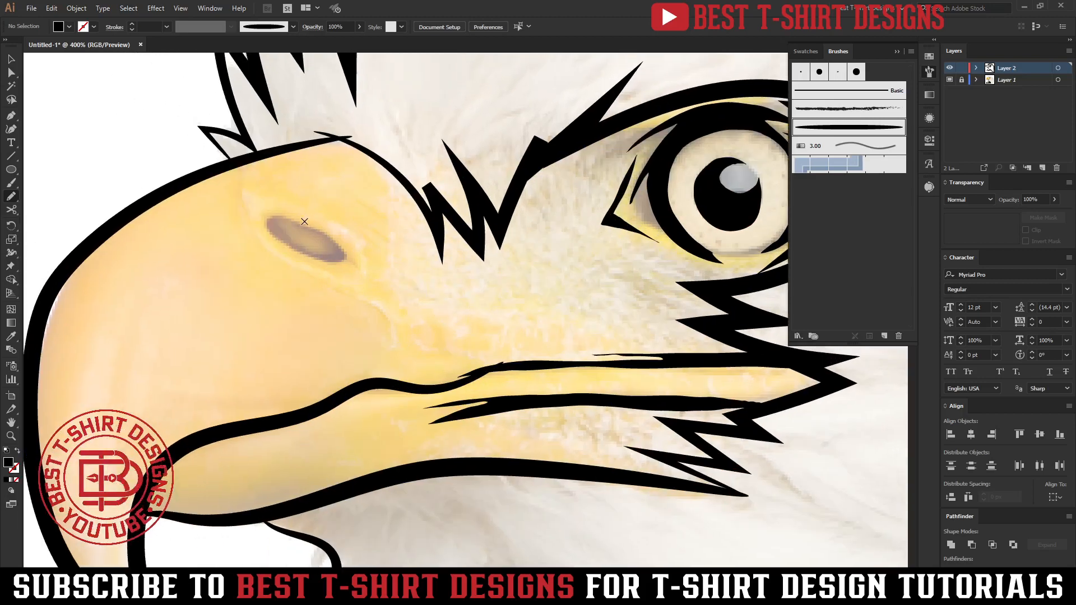
drag(306, 226, 270, 215)
mouse_move(340, 265)
mouse_down()
mouse_move(337, 240)
mouse_move(318, 231)
mouse_move(329, 232)
mouse_move(306, 242)
mouse_move(306, 233)
mouse_up()
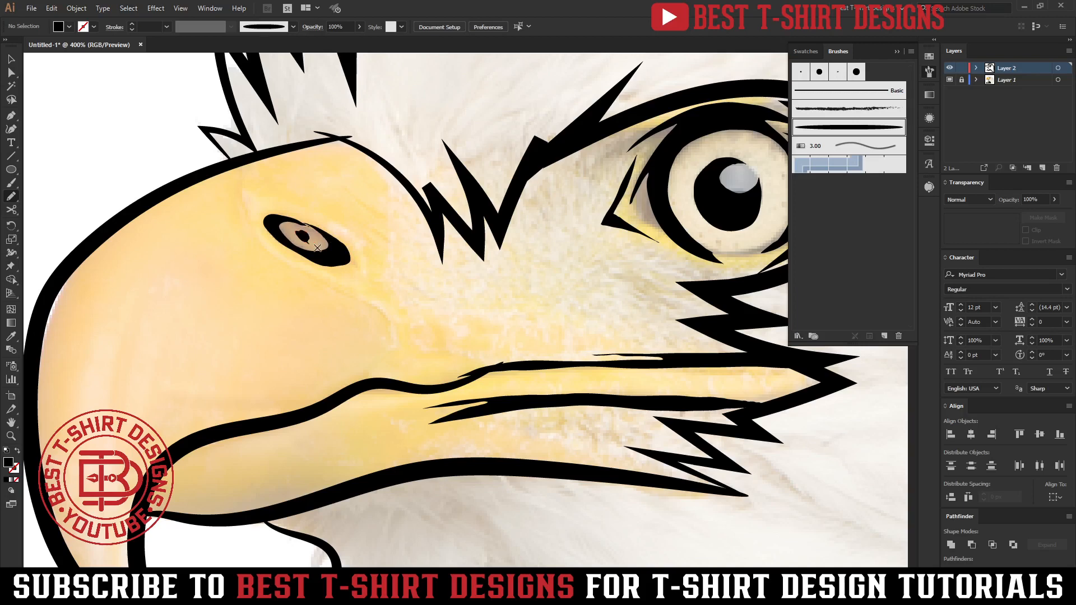
key(ctrl+z)
- Draw a large black feather shadow with pointed upper tips, sweeping down the side of the neck toward the lower rear corner
key(ctrl+minus)
key(ctrl+minus)
drag(572, 401, 533, 360)
key(ctrl+minus)
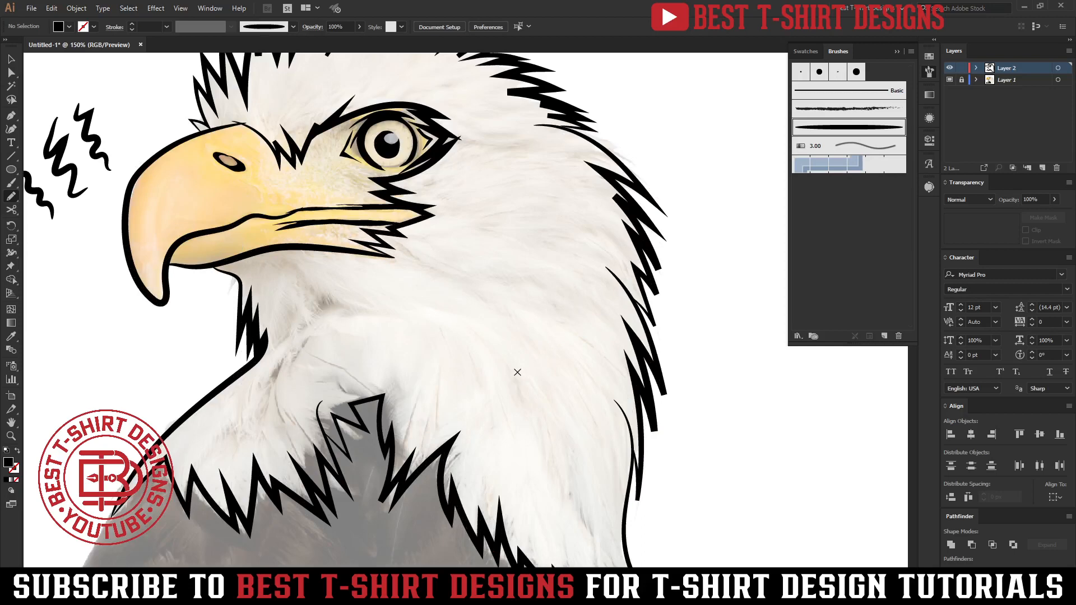
drag(518, 372, 569, 236)
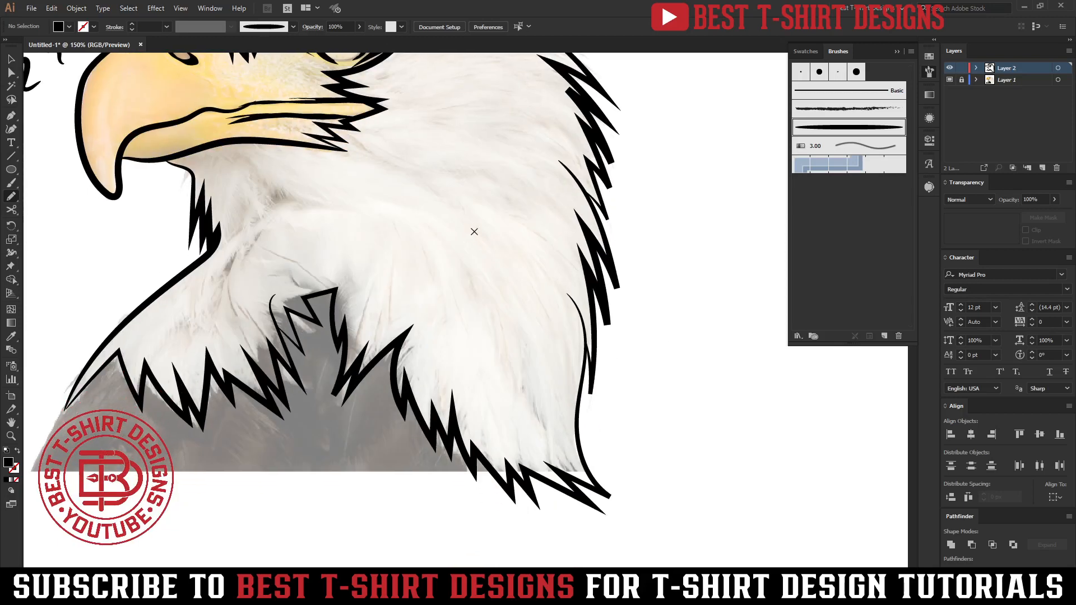
mouse_move(460, 233)
mouse_down()
mouse_move(510, 280)
mouse_move(528, 318)
mouse_move(535, 415)
mouse_move(559, 455)
mouse_up()
mouse_move(485, 286)
mouse_down()
mouse_move(498, 386)
mouse_move(446, 271)
mouse_move(413, 243)
mouse_move(466, 291)
mouse_move(425, 233)
mouse_move(466, 258)
mouse_move(462, 248)
mouse_move(399, 195)
mouse_move(475, 245)
mouse_up()
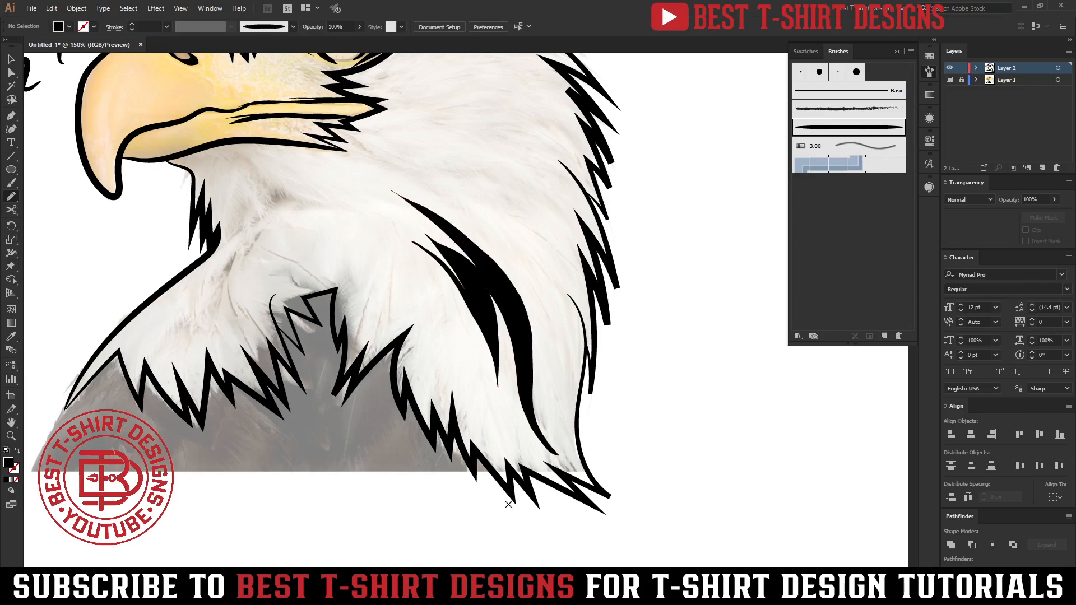
- Draw a second spiky feather shadow above the first, curving from behind the cheek down along the rear of the neck
scroll(552, 396, up, 3)
scroll(553, 396, right, 2)
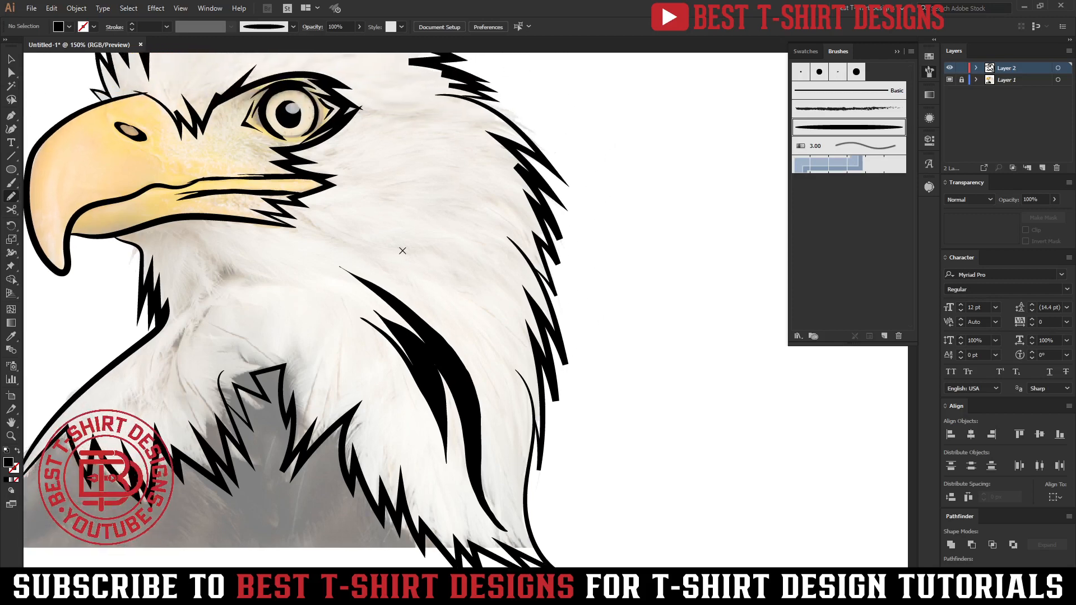
mouse_move(408, 256)
mouse_down()
mouse_move(447, 284)
mouse_move(477, 332)
mouse_move(465, 288)
mouse_move(494, 326)
mouse_move(508, 436)
mouse_move(516, 394)
mouse_move(492, 282)
mouse_move(396, 191)
mouse_move(456, 257)
mouse_move(382, 220)
mouse_move(430, 248)
mouse_move(344, 231)
mouse_move(408, 248)
mouse_move(351, 247)
mouse_move(415, 260)
mouse_up()
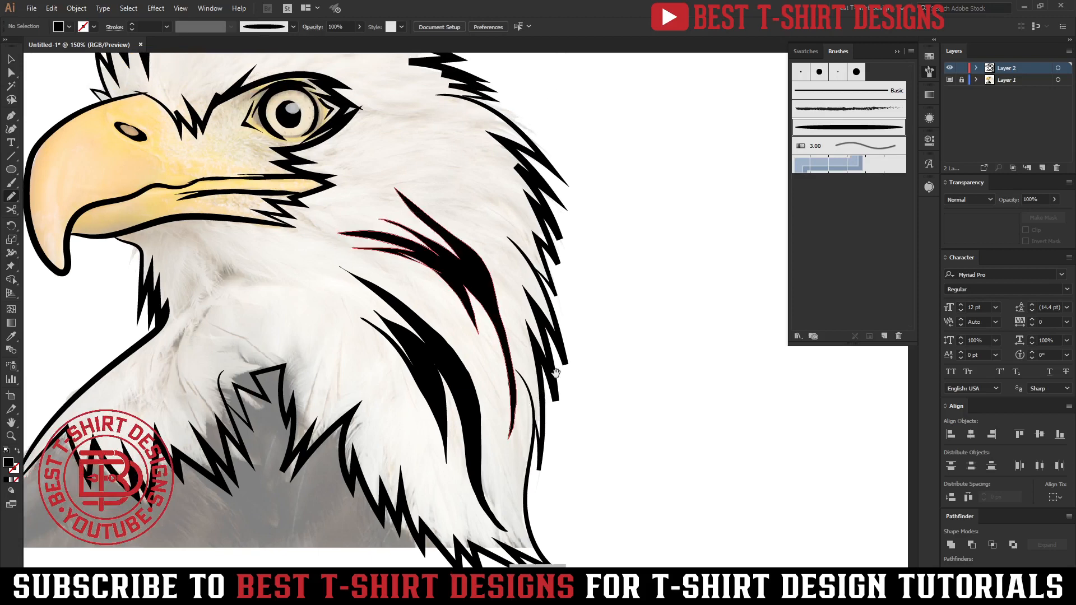
- Draw a curved feather shadow down the throat below the beak and a smaller forked one on the front shoulder
mouse_move(587, 362)
mouse_down()
mouse_move(659, 382)
mouse_move(716, 357)
mouse_up()
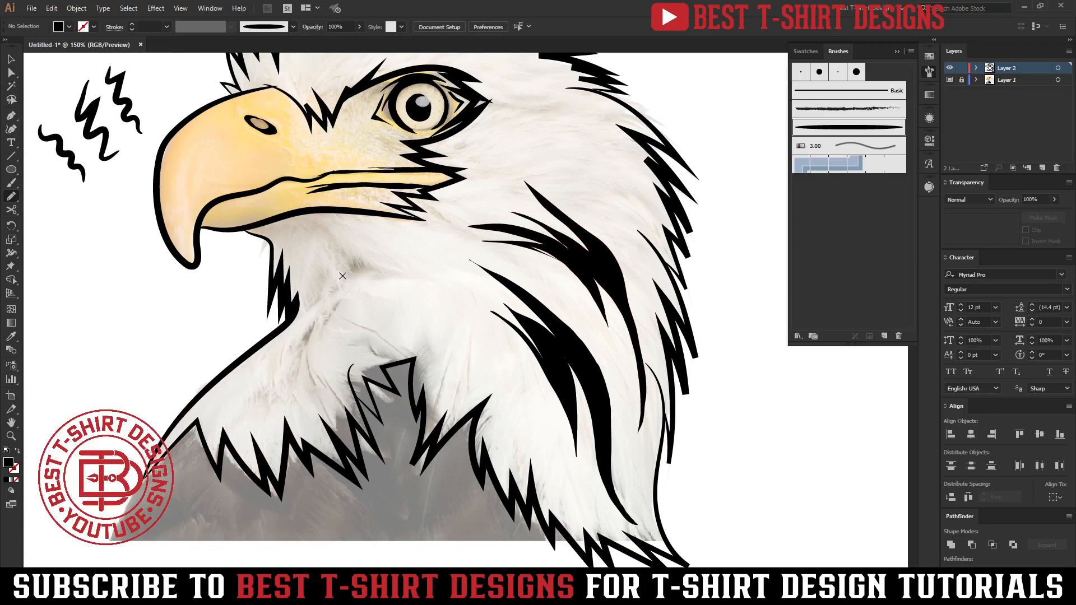
mouse_move(342, 275)
mouse_down()
mouse_move(309, 332)
mouse_move(314, 399)
mouse_move(323, 323)
mouse_move(331, 382)
mouse_move(357, 283)
mouse_move(325, 224)
mouse_move(341, 274)
mouse_up()
drag(477, 362, 593, 336)
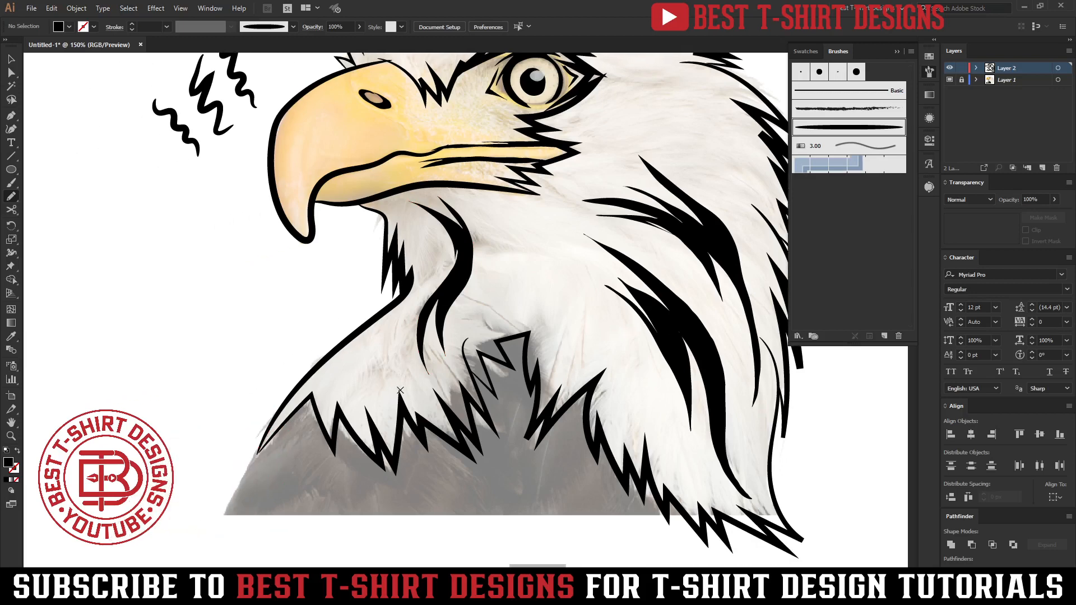
mouse_move(359, 413)
mouse_down()
mouse_move(391, 350)
mouse_move(361, 373)
mouse_move(411, 300)
mouse_move(357, 353)
mouse_move(341, 385)
mouse_move(360, 358)
mouse_move(360, 418)
mouse_up()
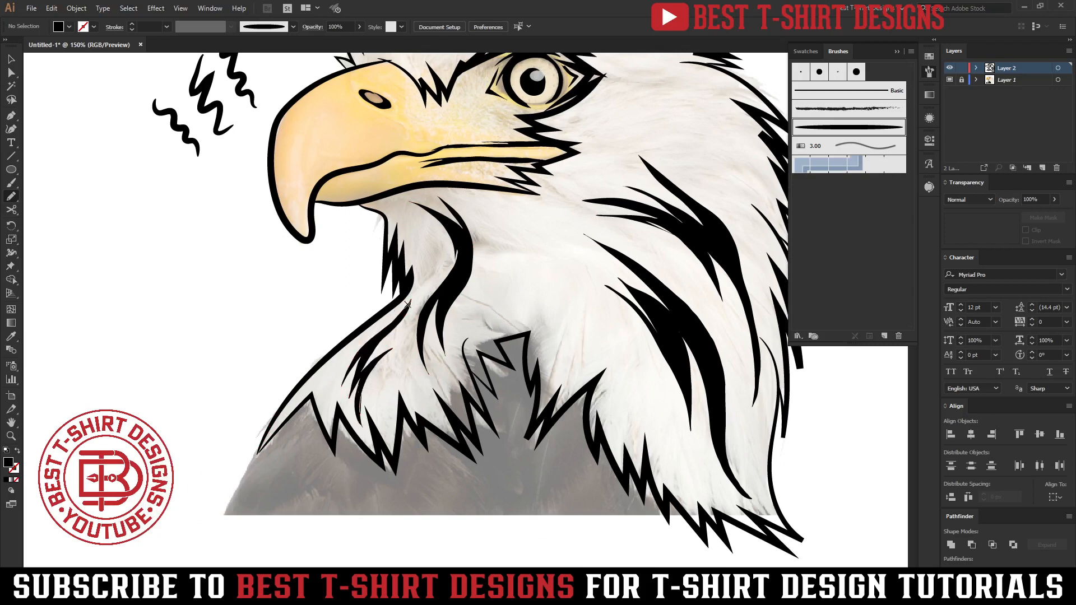
- Draw a forked feather shadow down the middle of the neck and a spiky cluster between it and the large side shadow
drag(612, 304, 447, 327)
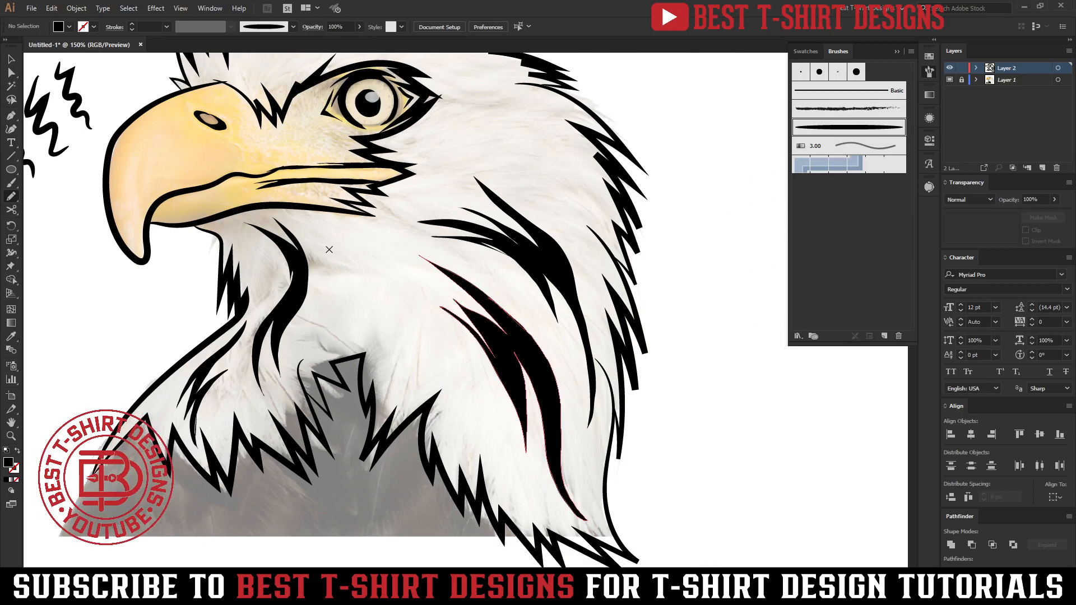
mouse_move(320, 243)
mouse_down()
mouse_move(397, 292)
mouse_move(420, 339)
mouse_move(409, 388)
mouse_move(386, 302)
mouse_move(409, 335)
mouse_move(405, 325)
mouse_move(340, 279)
mouse_move(373, 308)
mouse_move(363, 305)
mouse_move(391, 383)
mouse_move(290, 218)
mouse_move(311, 235)
mouse_up()
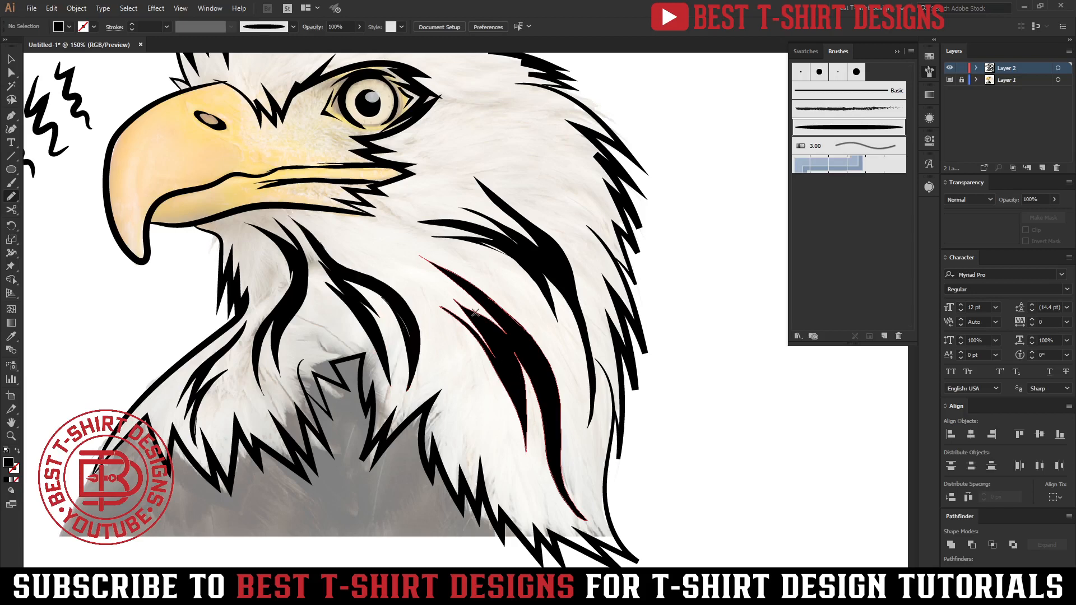
mouse_move(438, 328)
mouse_down()
mouse_move(488, 399)
mouse_move(485, 408)
mouse_move(462, 368)
mouse_move(480, 422)
mouse_move(452, 387)
mouse_move(462, 447)
mouse_move(427, 341)
mouse_move(454, 372)
mouse_move(441, 342)
mouse_move(461, 359)
mouse_move(421, 309)
mouse_up()
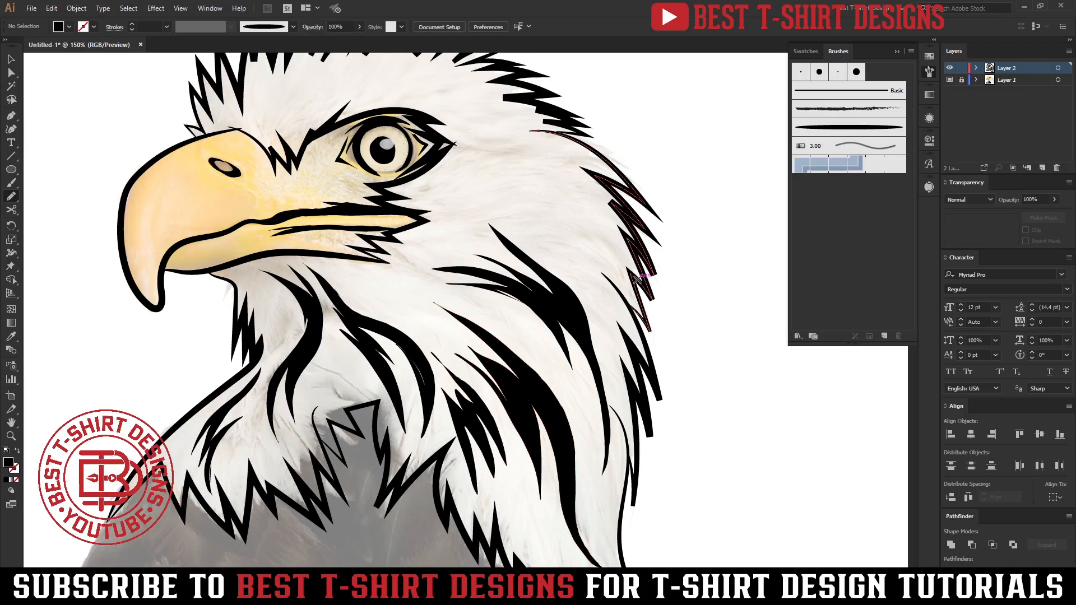
- Draw a jagged feather shadow from behind the mouth toward the rear contour, and small spikes near the neck's lower edge
mouse_move(464, 191)
mouse_down()
mouse_move(566, 233)
mouse_move(595, 277)
mouse_move(603, 249)
mouse_move(622, 266)
mouse_move(557, 183)
mouse_move(552, 201)
mouse_move(449, 181)
mouse_move(425, 195)
mouse_move(464, 192)
mouse_up()
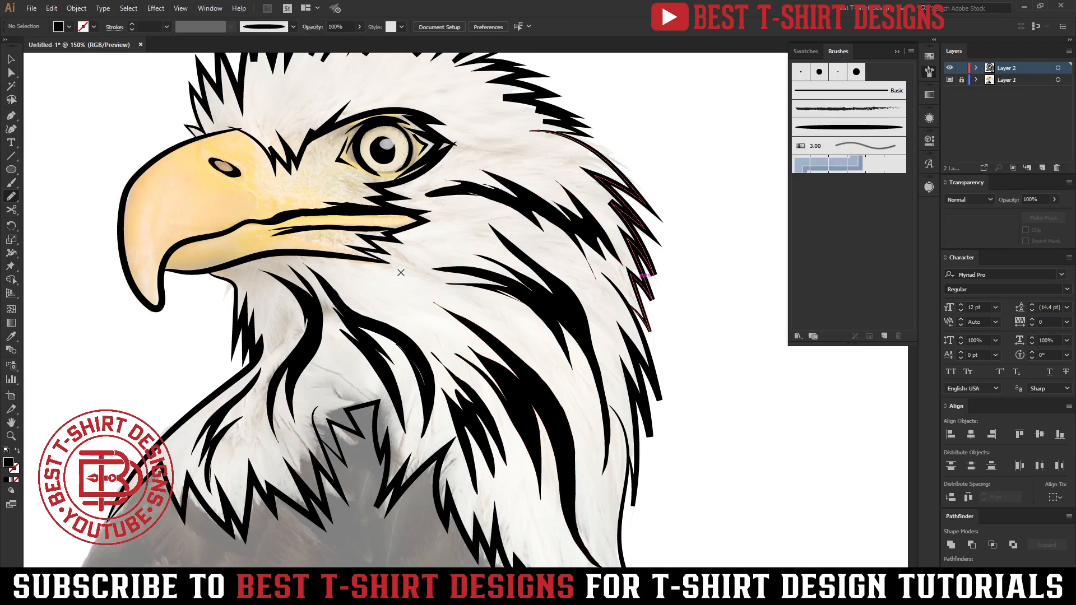
scroll(514, 288, down, 5)
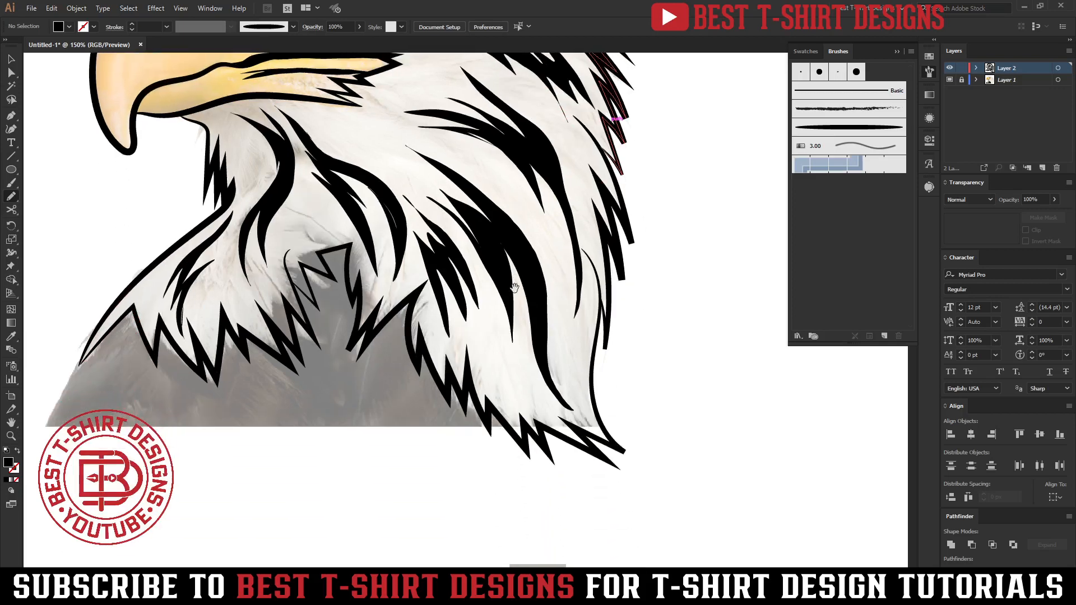
mouse_move(495, 315)
mouse_down()
mouse_move(534, 401)
mouse_move(512, 373)
mouse_move(522, 401)
mouse_move(489, 348)
mouse_move(481, 284)
mouse_up()
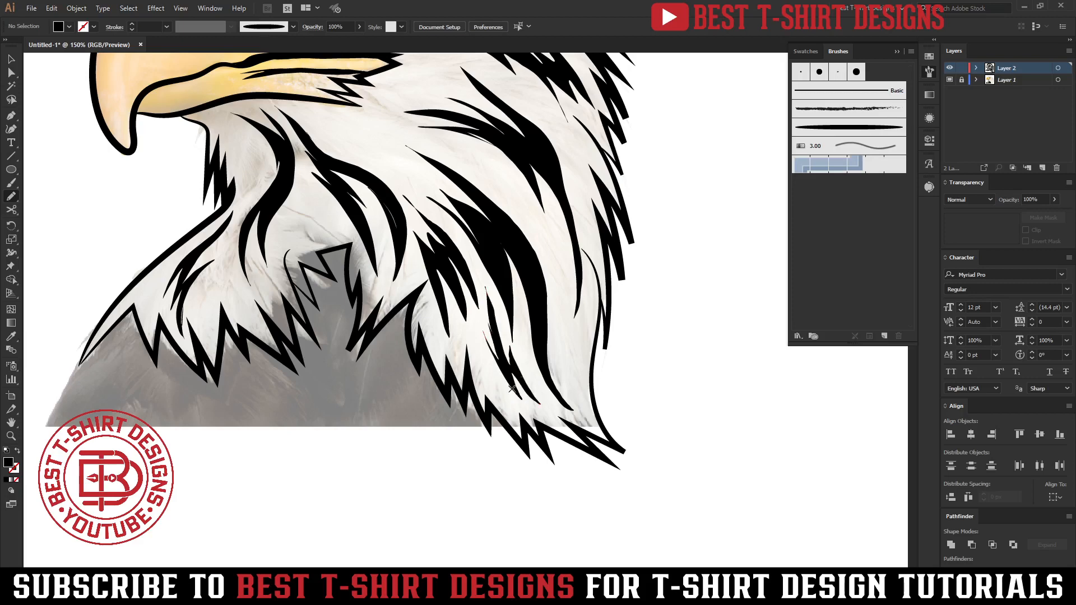
- Draw tapered feather shadows behind the eye, on the forehead above the beak, and over the brow toward the crown
scroll(549, 252, up, 7)
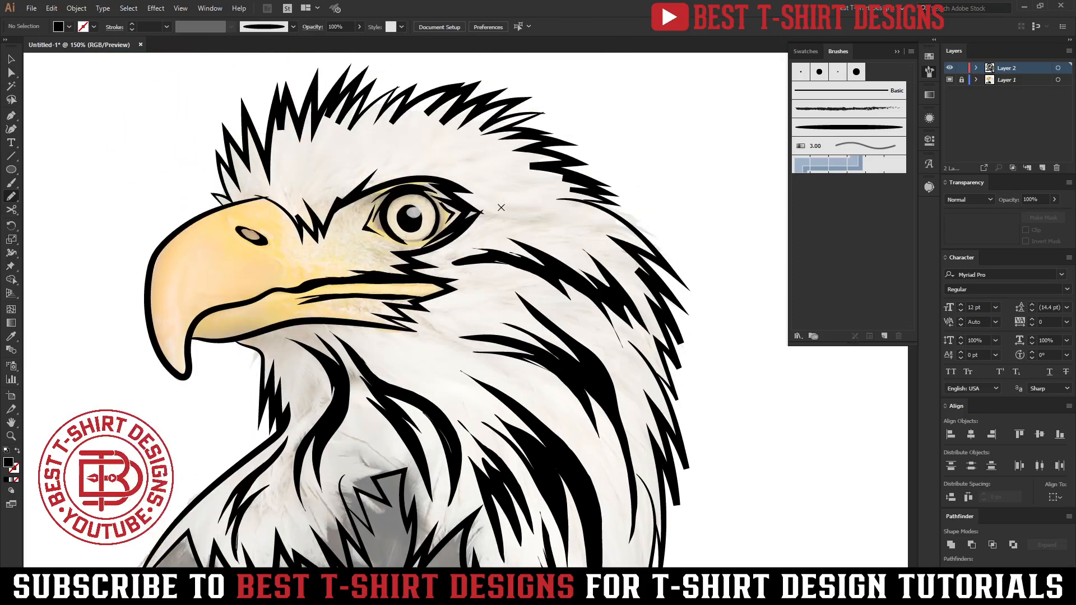
mouse_move(501, 208)
mouse_down()
mouse_move(554, 206)
mouse_move(605, 230)
mouse_move(522, 217)
mouse_move(531, 211)
mouse_move(484, 223)
mouse_up()
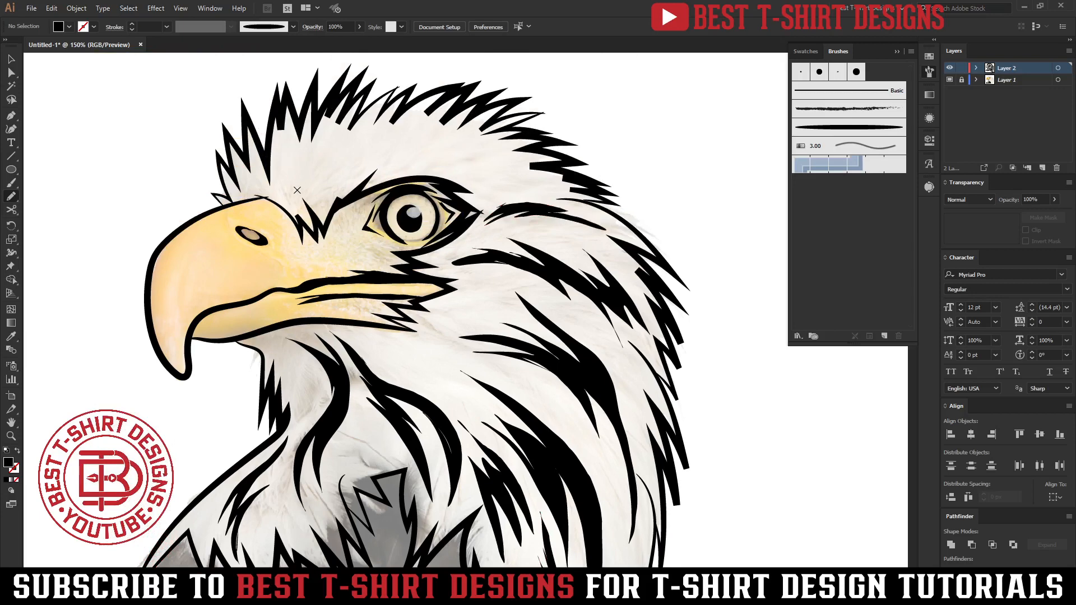
mouse_move(290, 199)
mouse_down()
mouse_move(292, 161)
mouse_move(300, 176)
mouse_move(321, 144)
mouse_move(318, 165)
mouse_move(367, 130)
mouse_move(345, 161)
mouse_move(413, 125)
mouse_move(349, 179)
mouse_move(356, 167)
mouse_move(292, 201)
mouse_up()
drag(488, 226, 466, 207)
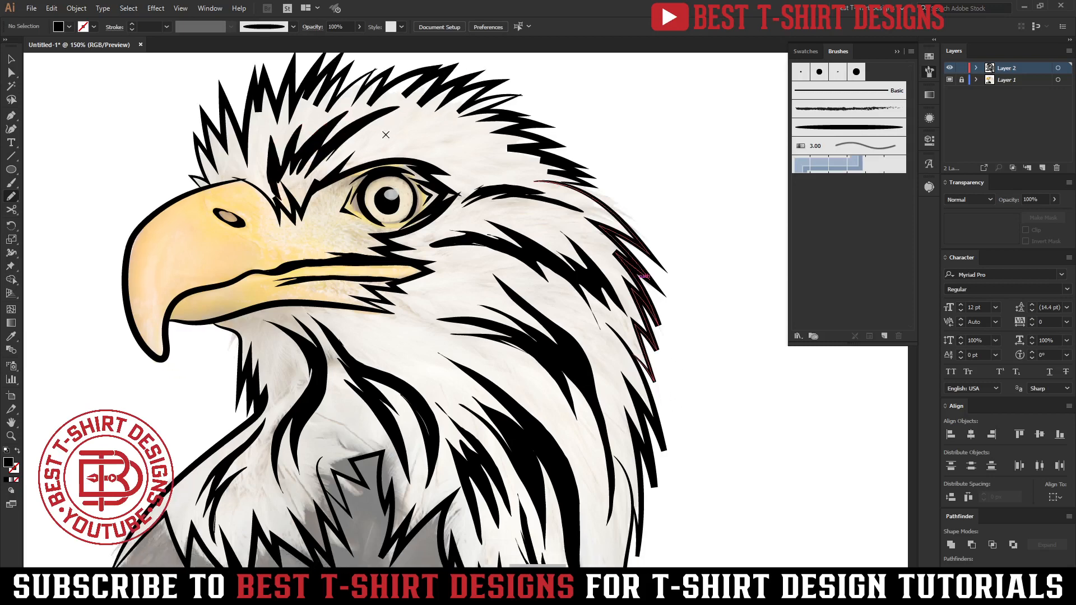
mouse_move(373, 139)
mouse_down()
mouse_move(440, 121)
mouse_move(515, 151)
mouse_move(487, 154)
mouse_move(526, 169)
mouse_move(415, 137)
mouse_move(373, 141)
mouse_up()
key(ctrl+minus)
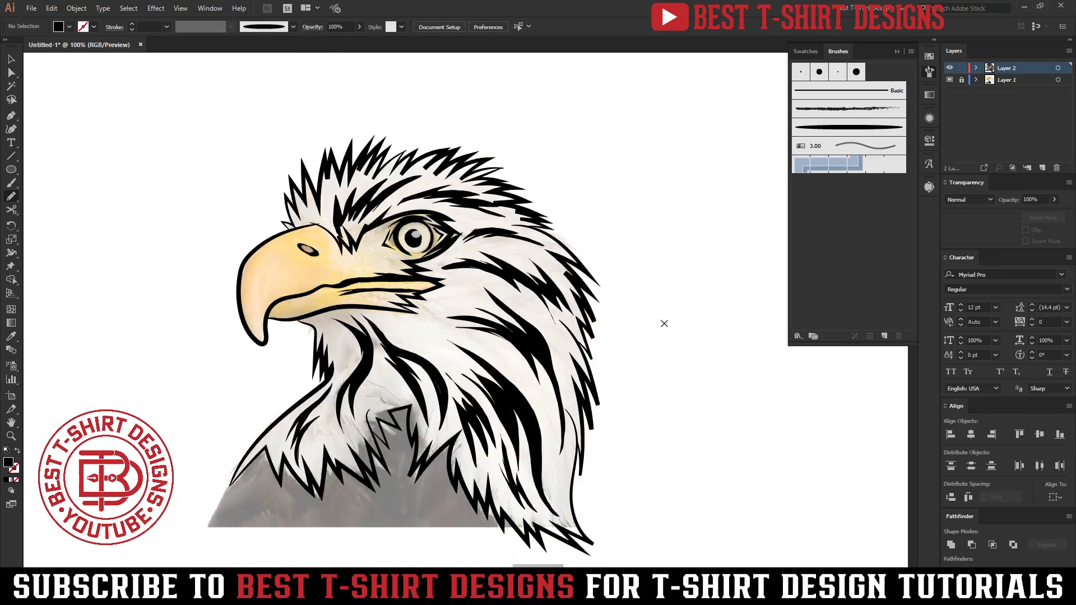
- Draw a black tapered, forked feather shadow on the cheek below the mouth, running back toward the neck
drag(628, 372, 598, 291)
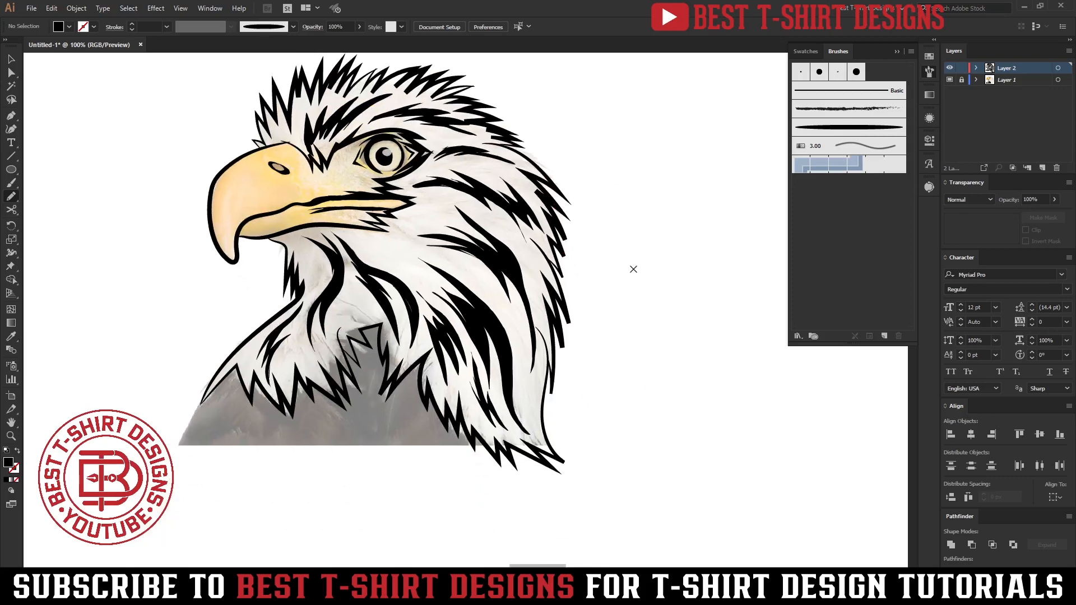
key(ctrl+minus)
key(ctrl+plus)
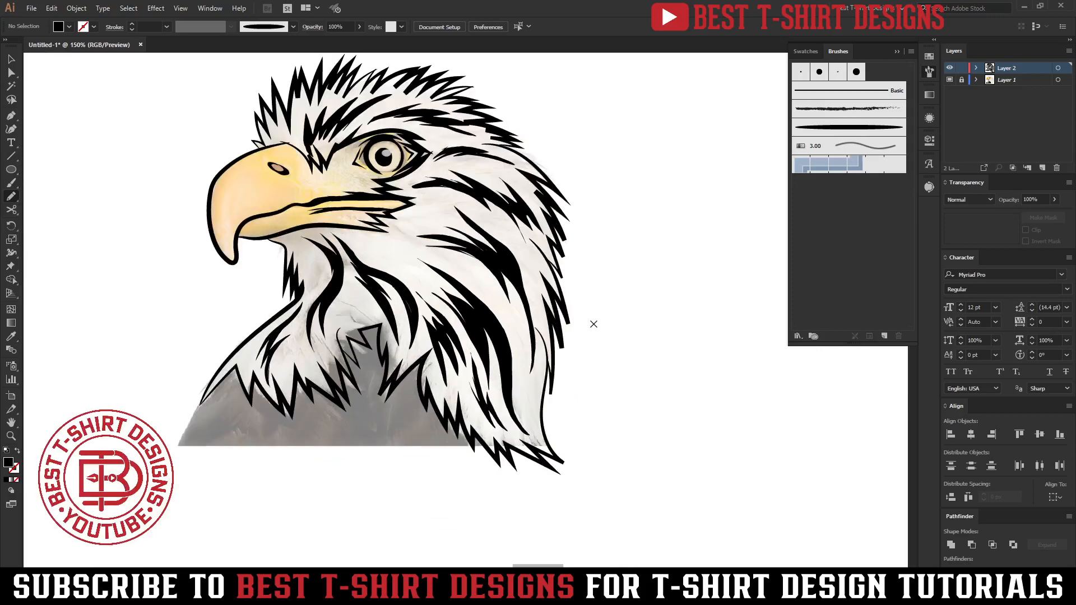
key(ctrl+plus)
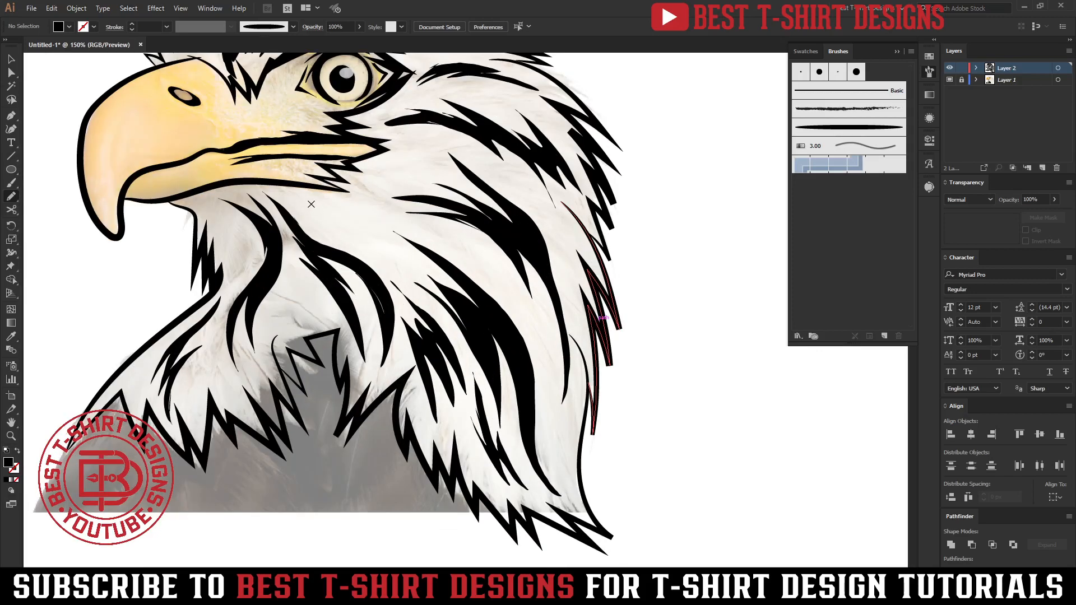
mouse_move(311, 204)
mouse_down()
mouse_move(341, 234)
mouse_move(412, 269)
mouse_up()
mouse_move(367, 228)
mouse_down()
mouse_move(336, 220)
mouse_move(357, 235)
mouse_move(307, 196)
mouse_up()
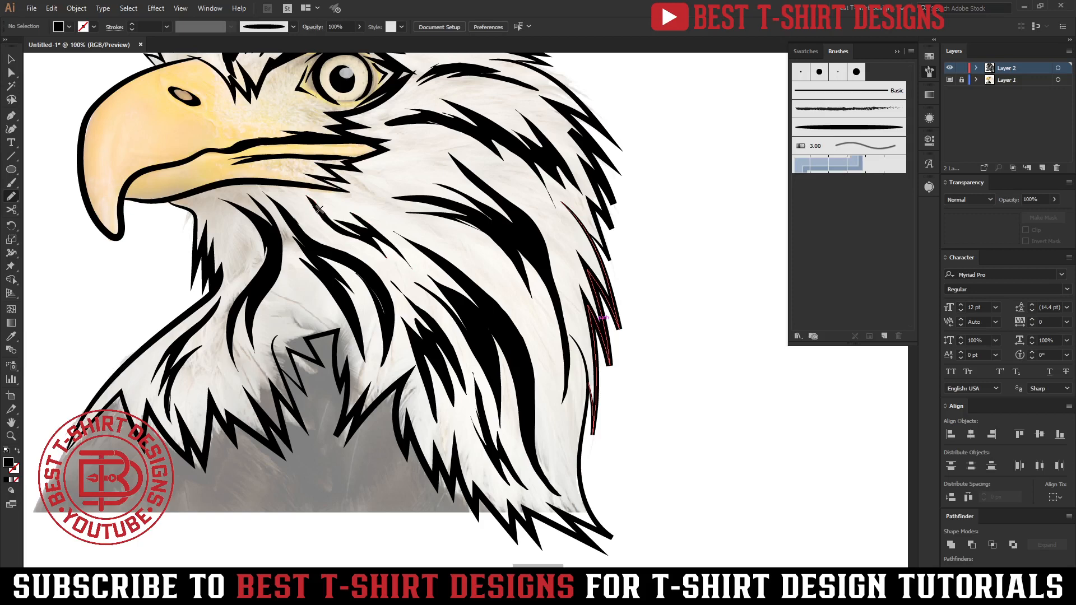
key(ctrl+minus)
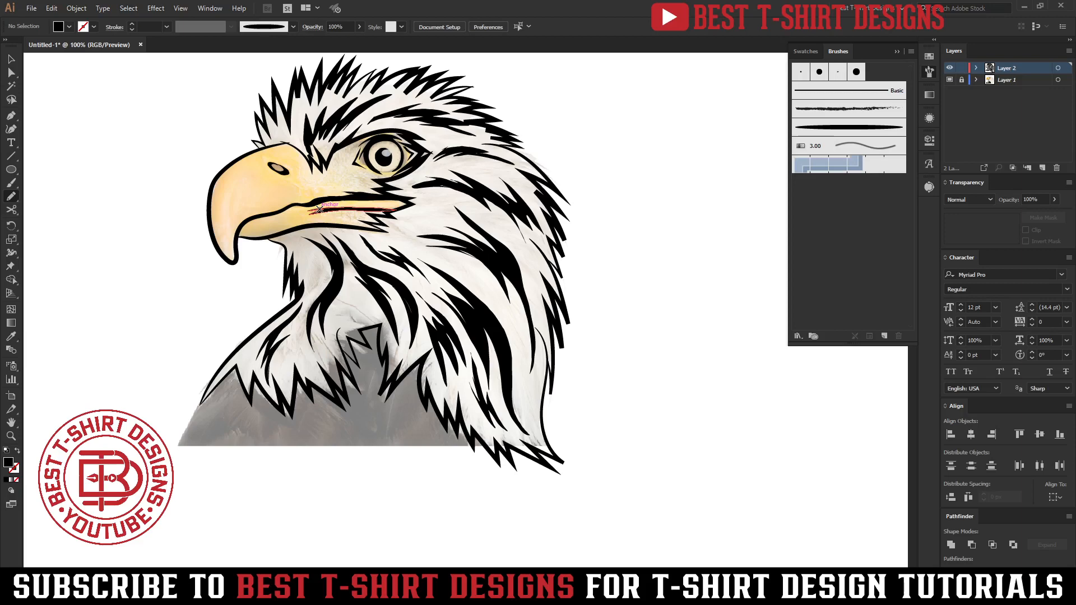
- Hide the eagle photo on Layer 1 so only the black line art shows
drag(579, 314, 584, 335)
click(948, 80)
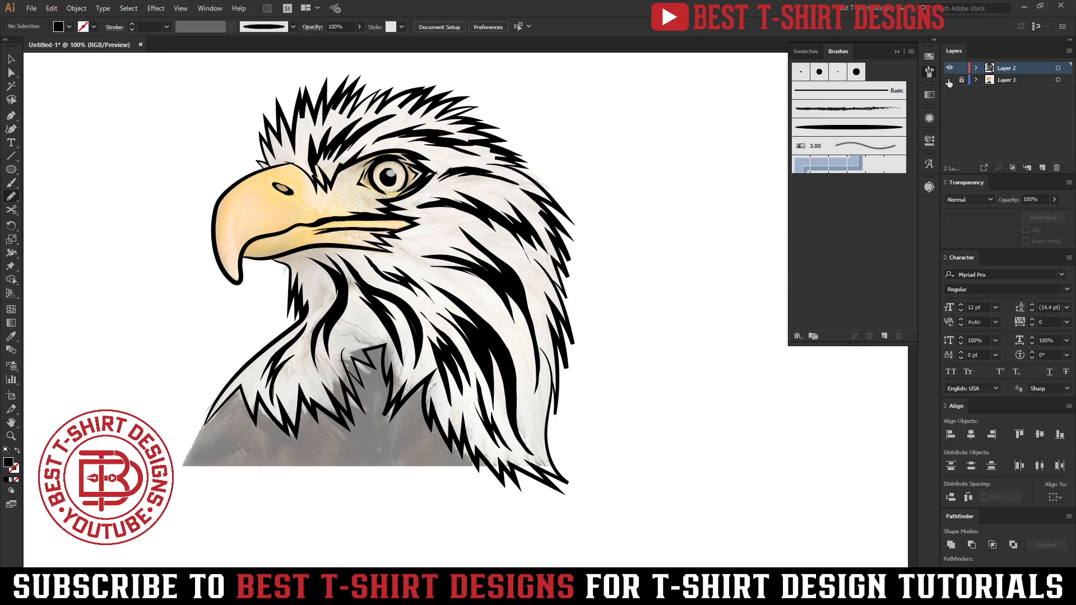
key(ctrl+minus)
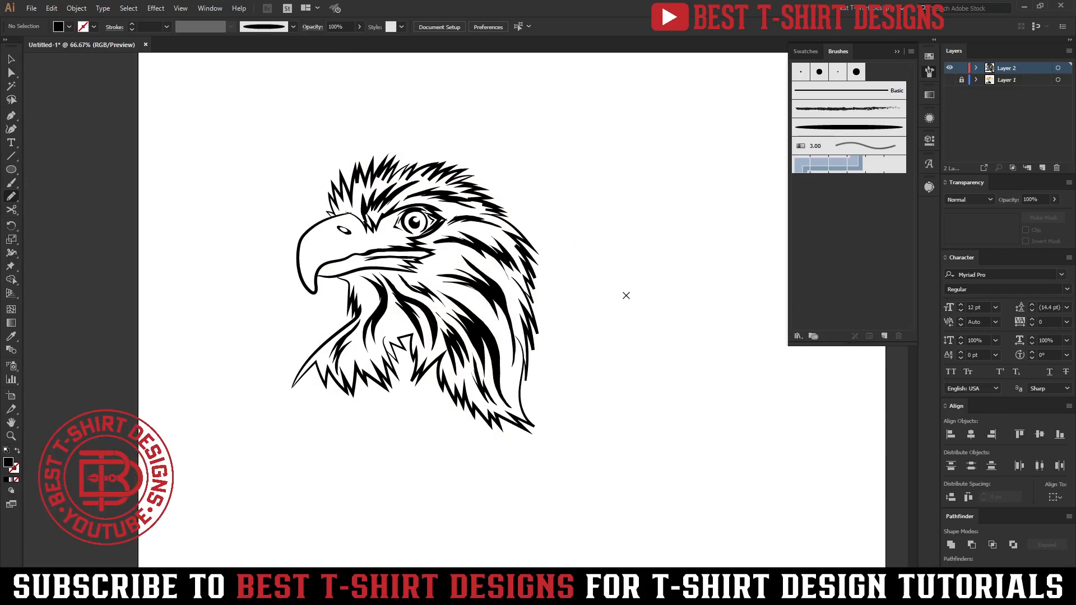
- Set the projecting cap on the upper rear contour stroke, after trying the round cap
key(ctrl+plus)
key(ctrl+plus)
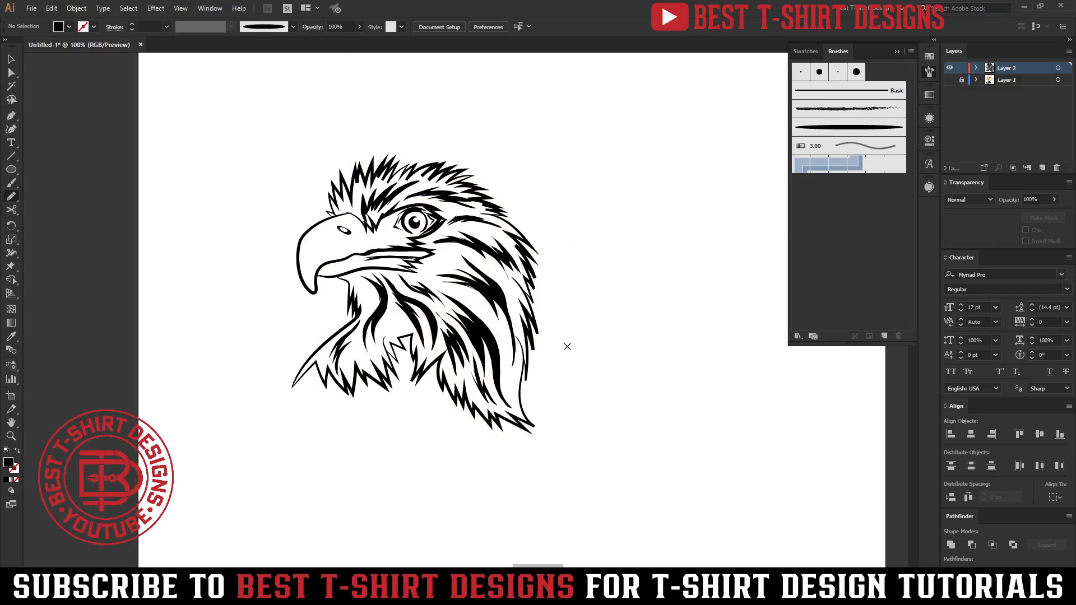
drag(569, 362, 460, 335)
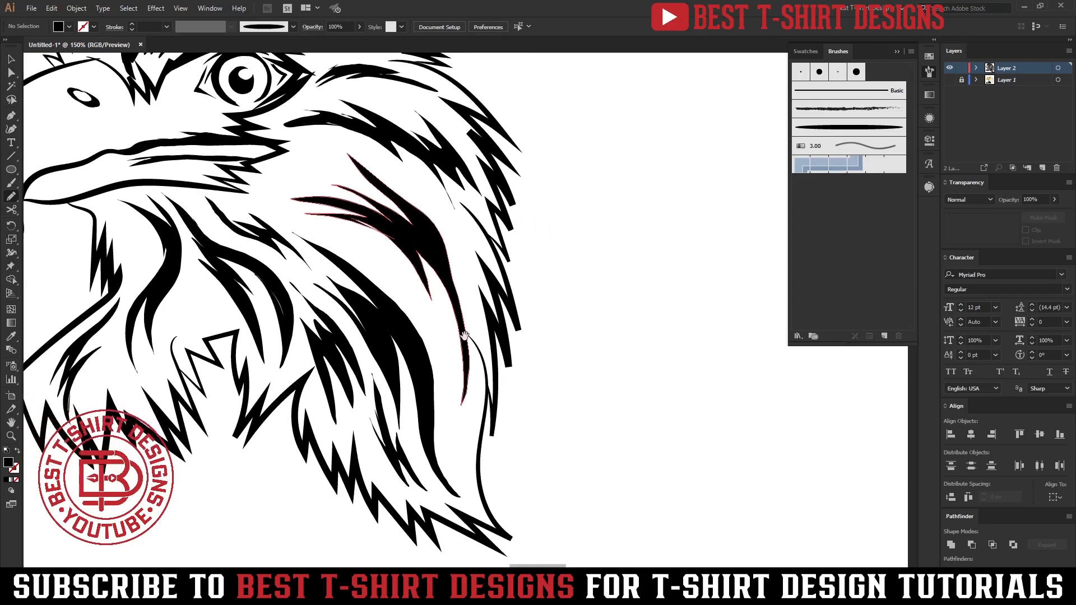
key(v)
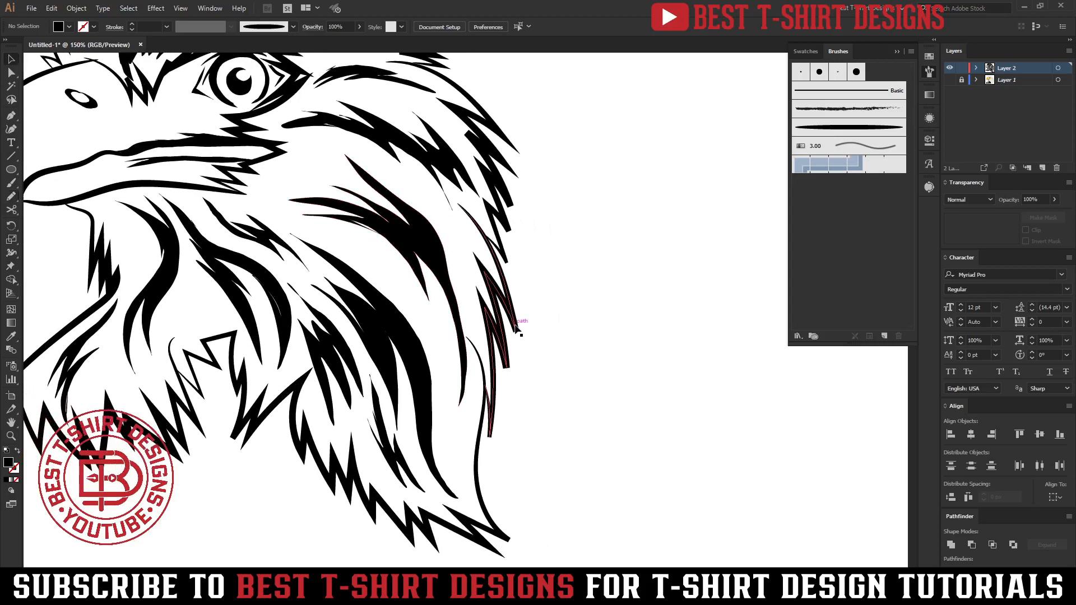
click(505, 375)
click(506, 375)
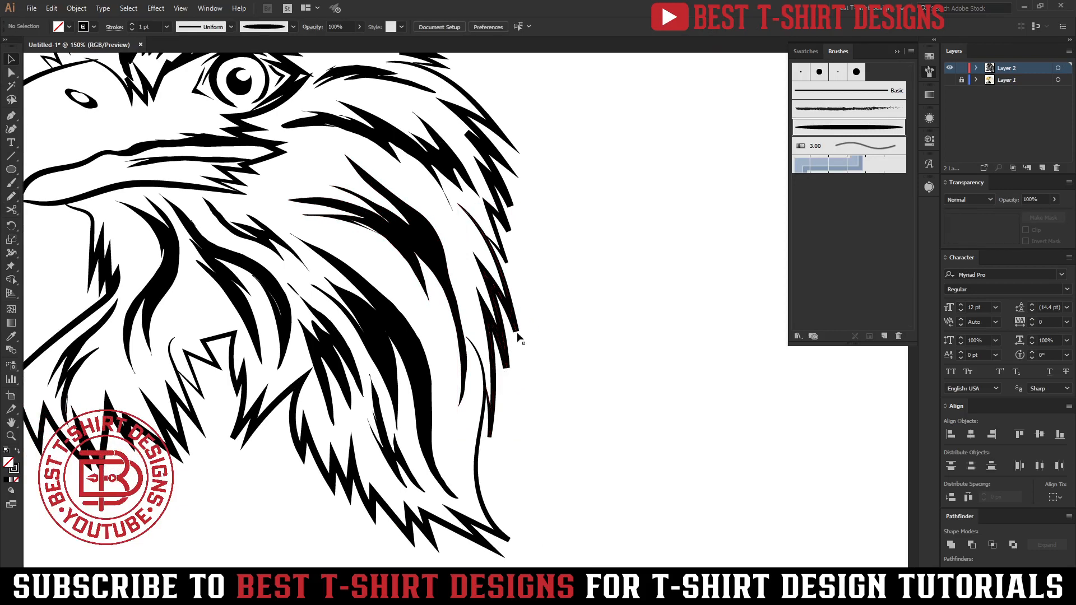
click(508, 230)
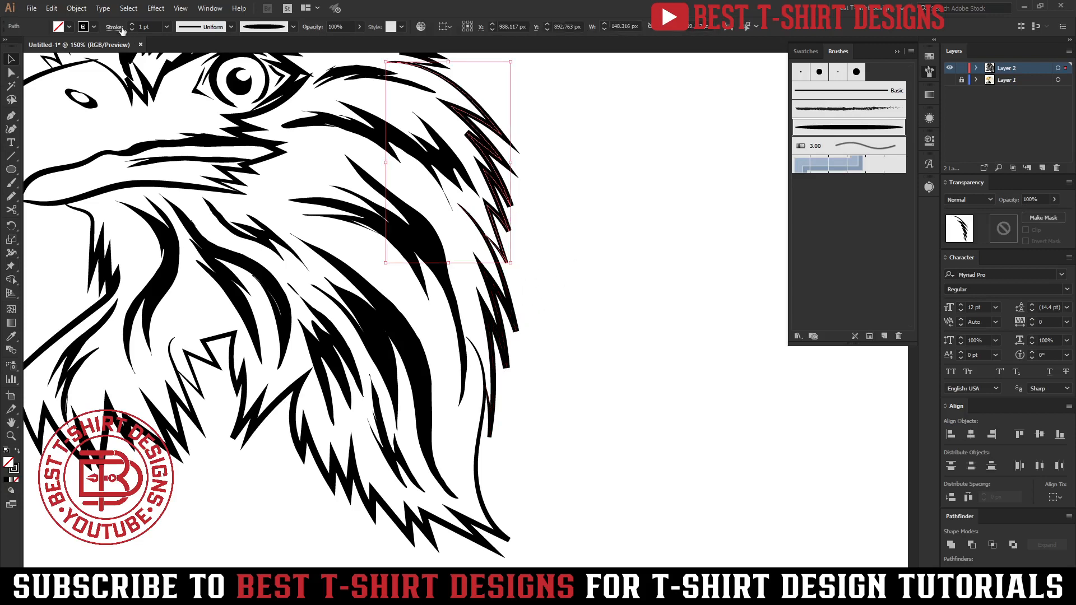
click(120, 28)
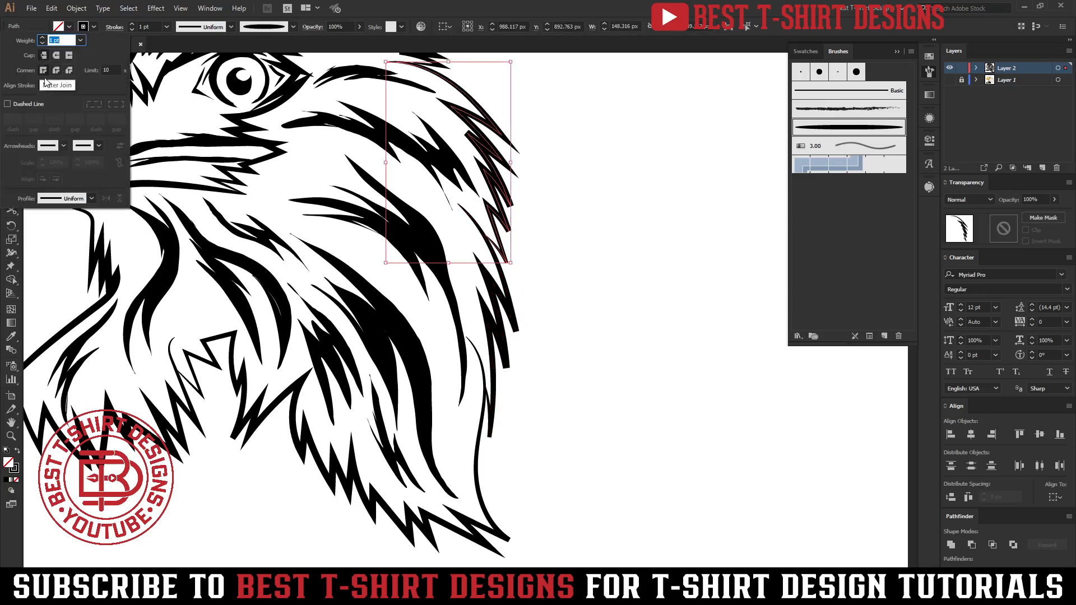
click(43, 83)
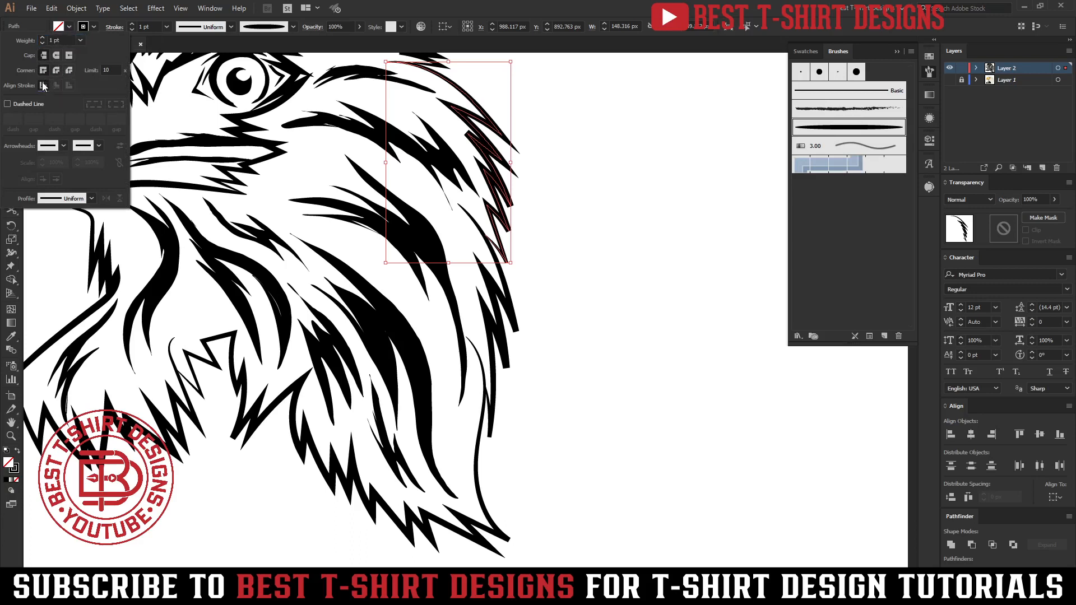
click(56, 58)
click(70, 56)
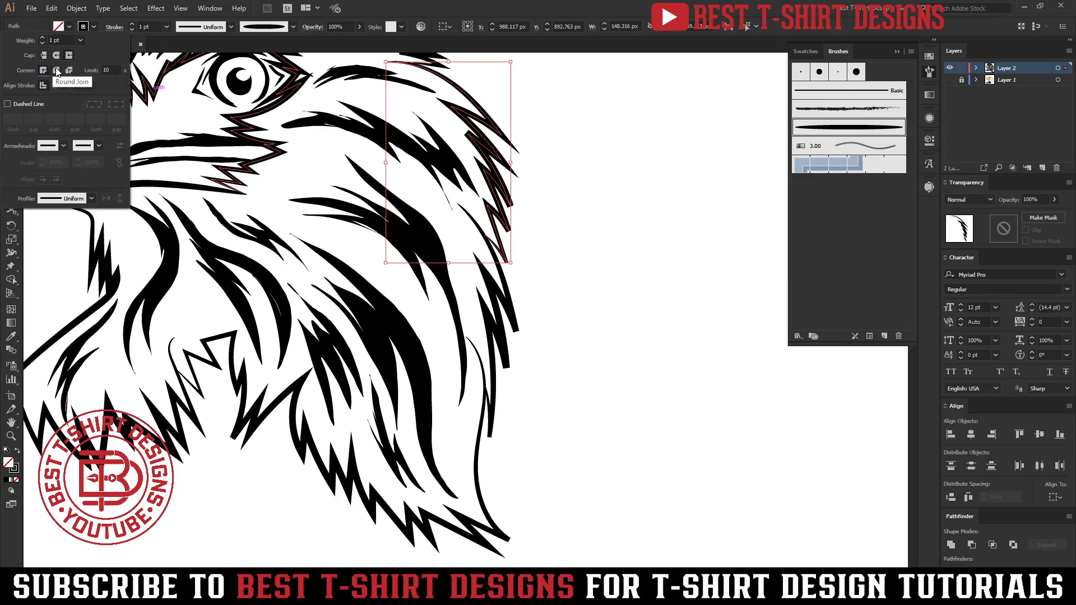
- Try the round and bevel corner joins on the upper rear contour stroke
click(56, 70)
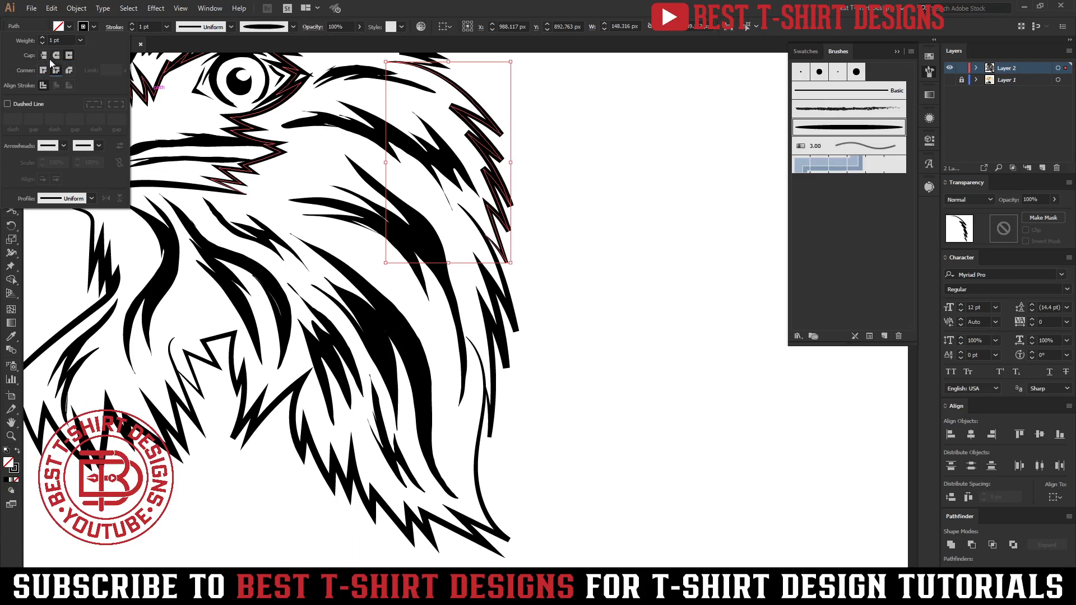
click(45, 72)
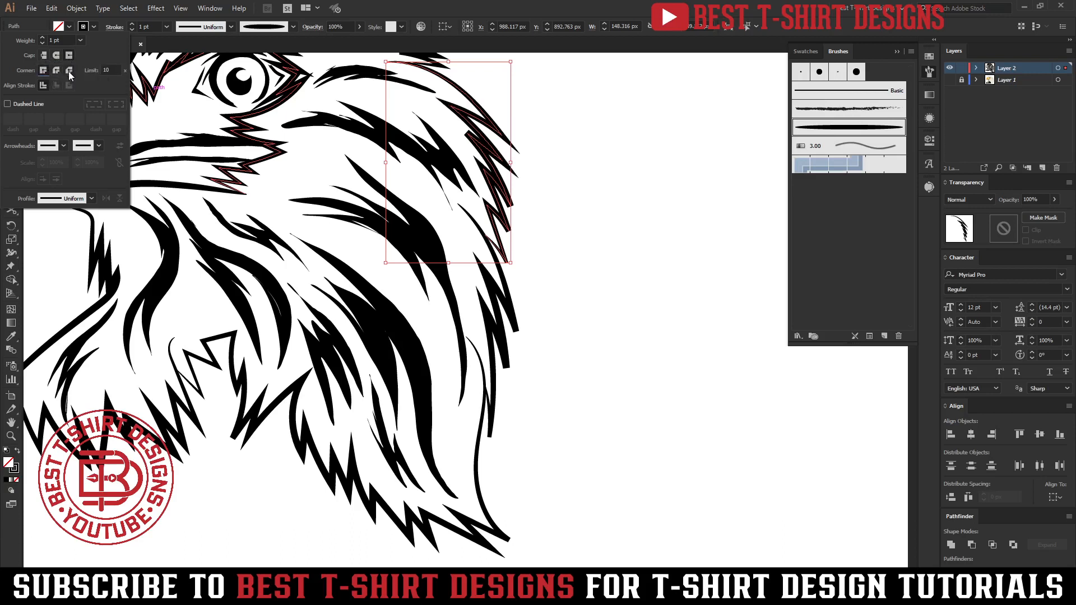
click(67, 71)
click(44, 68)
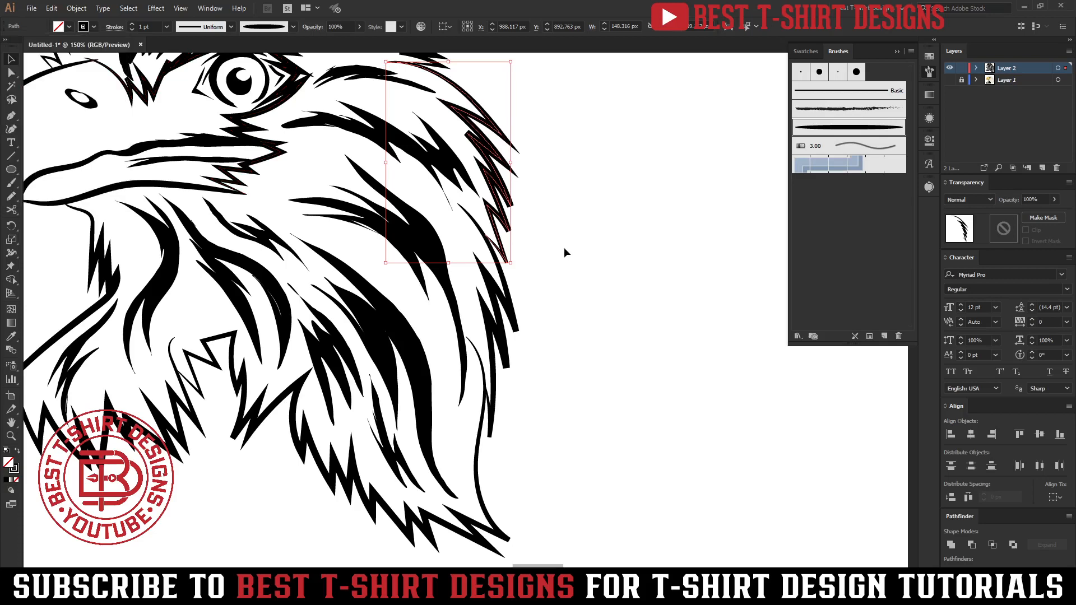
- Sharpen the three blunt feather tips on the upper rear contour stroke by adjusting the handles of their anchor points
drag(551, 274, 549, 280)
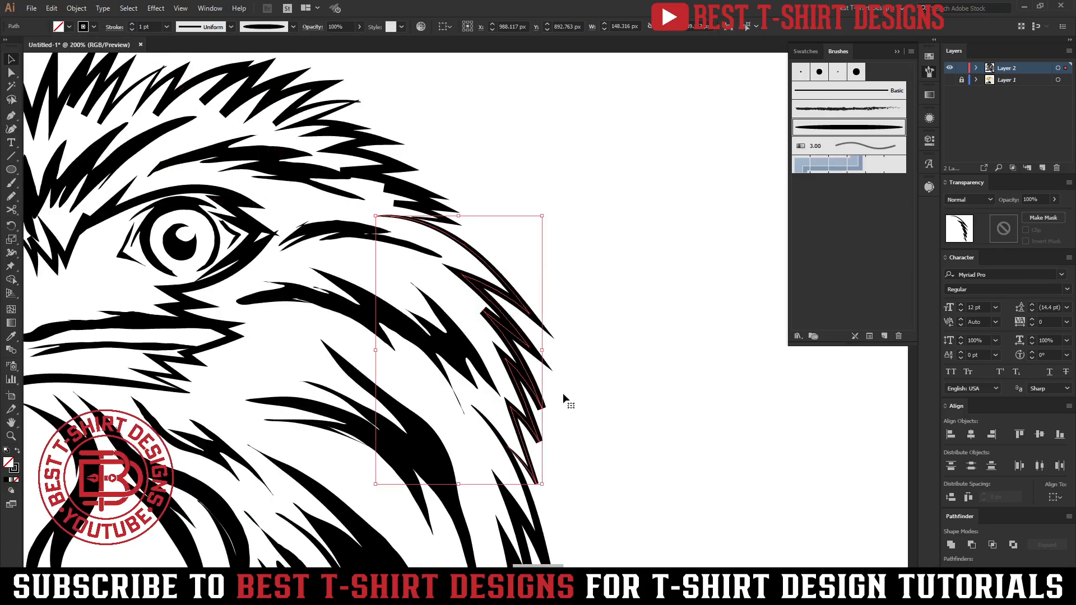
key(ctrl+plus)
drag(508, 425, 391, 323)
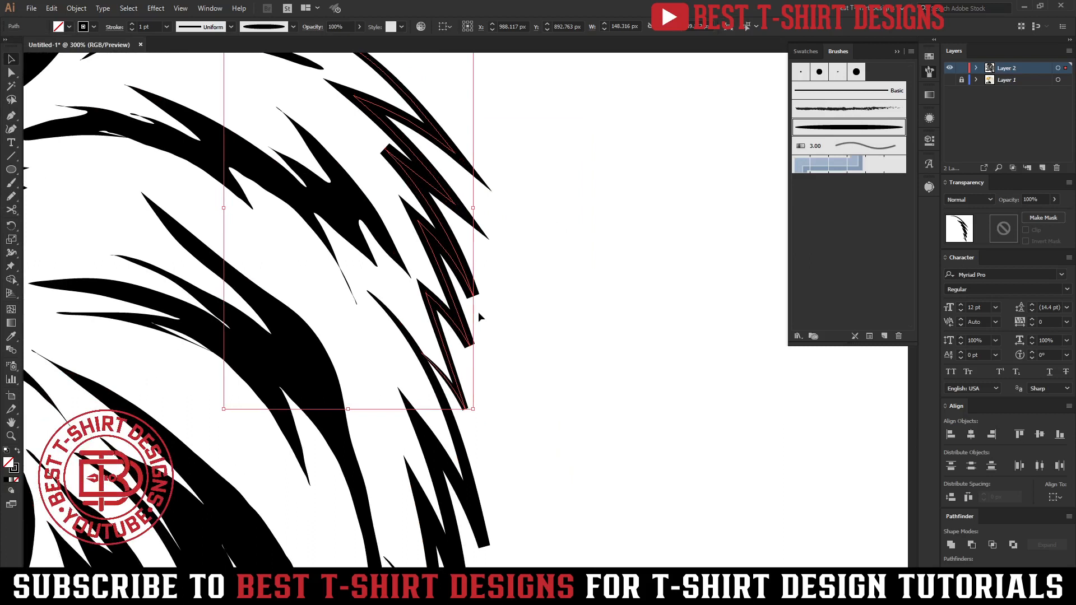
click(10, 74)
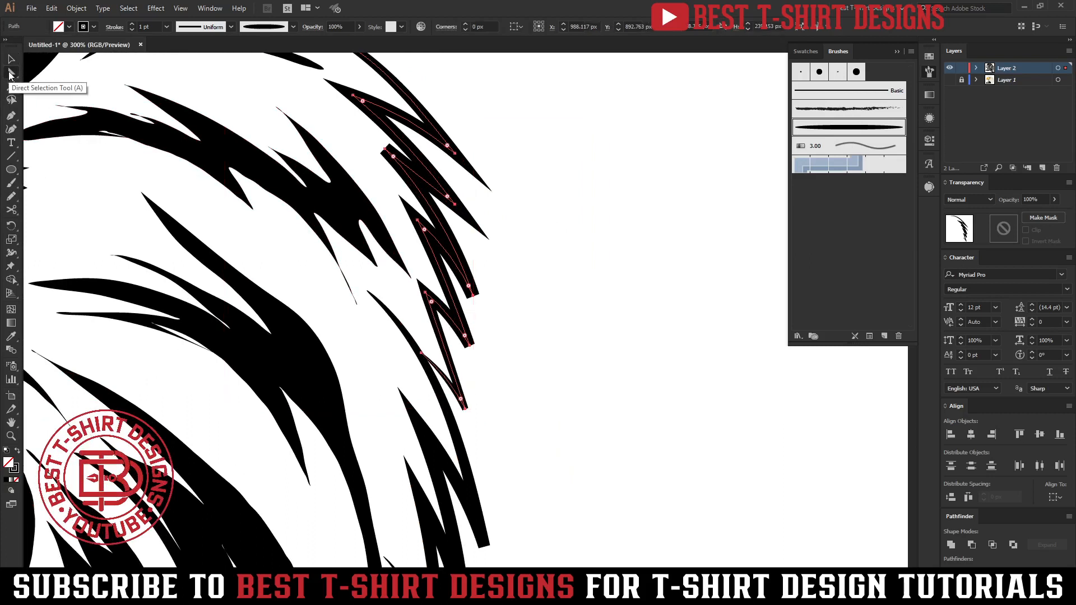
click(472, 294)
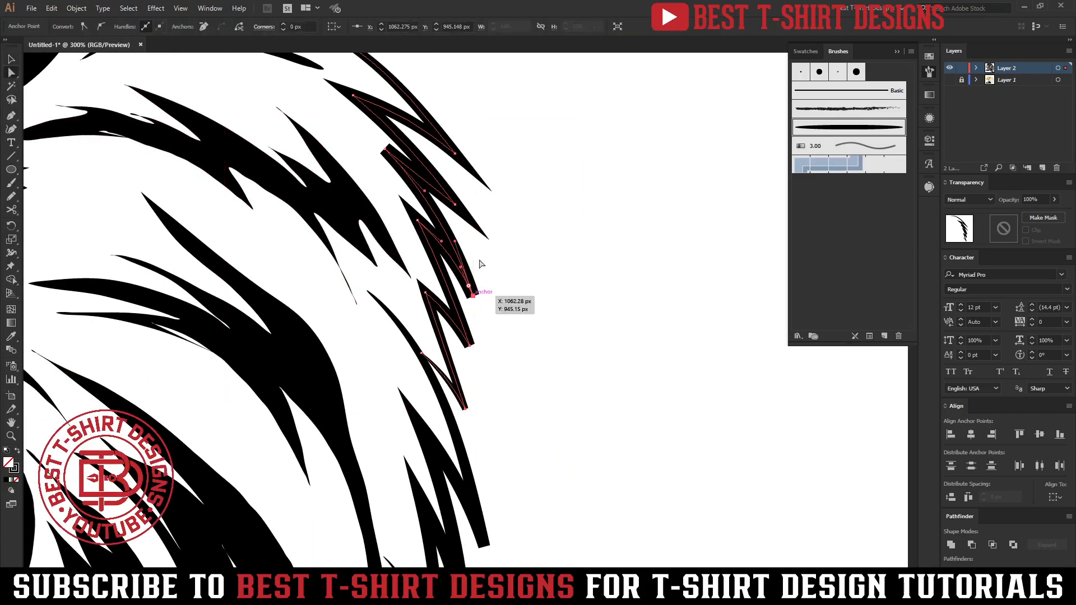
click(467, 240)
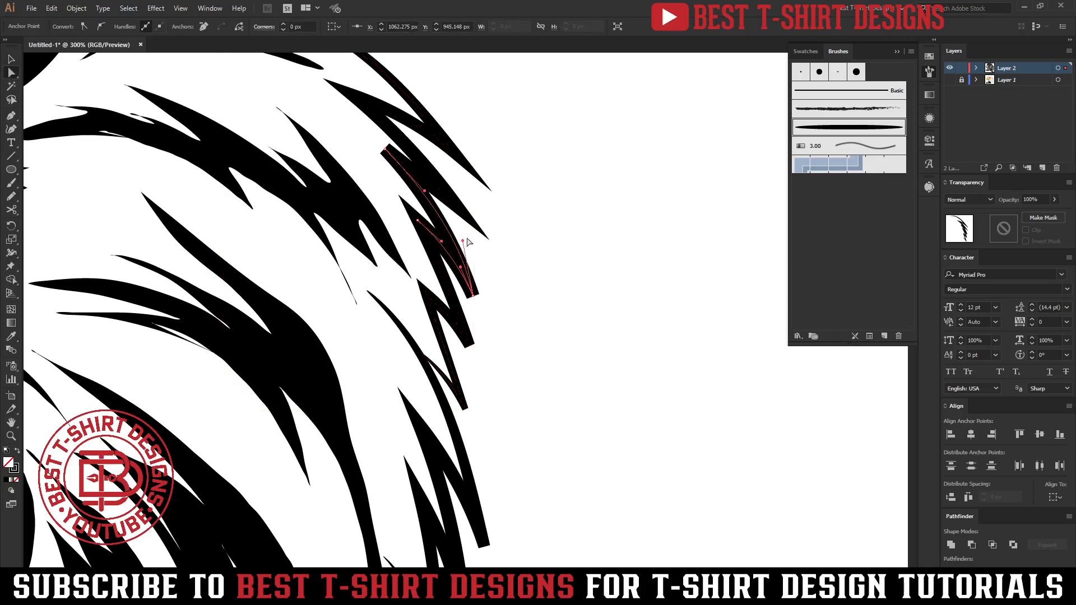
click(470, 347)
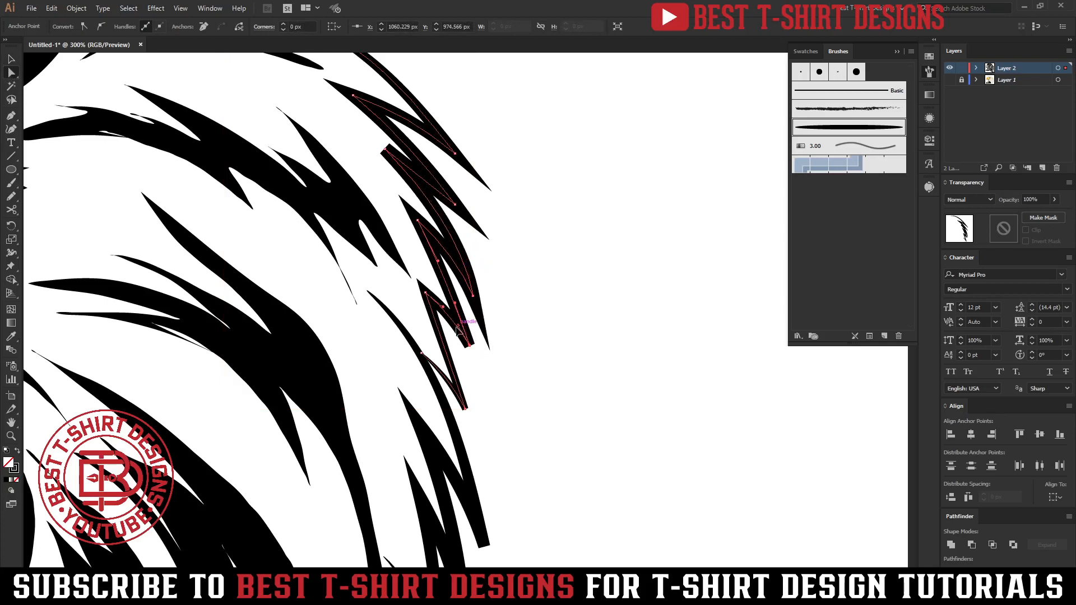
drag(458, 325, 454, 327)
click(547, 286)
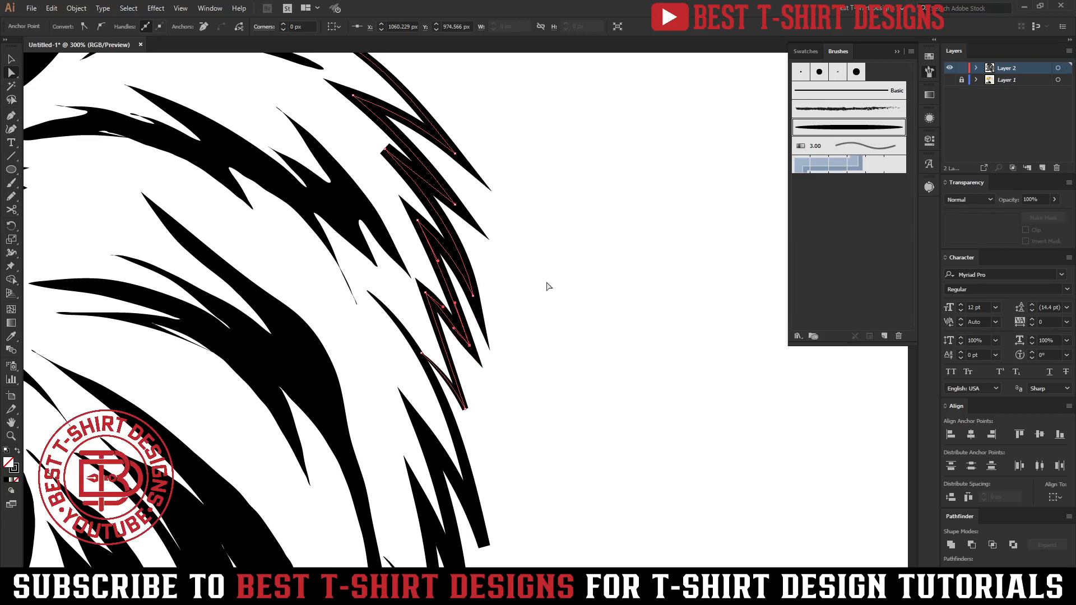
key(ctrl+minus)
scroll(512, 376, down, 5)
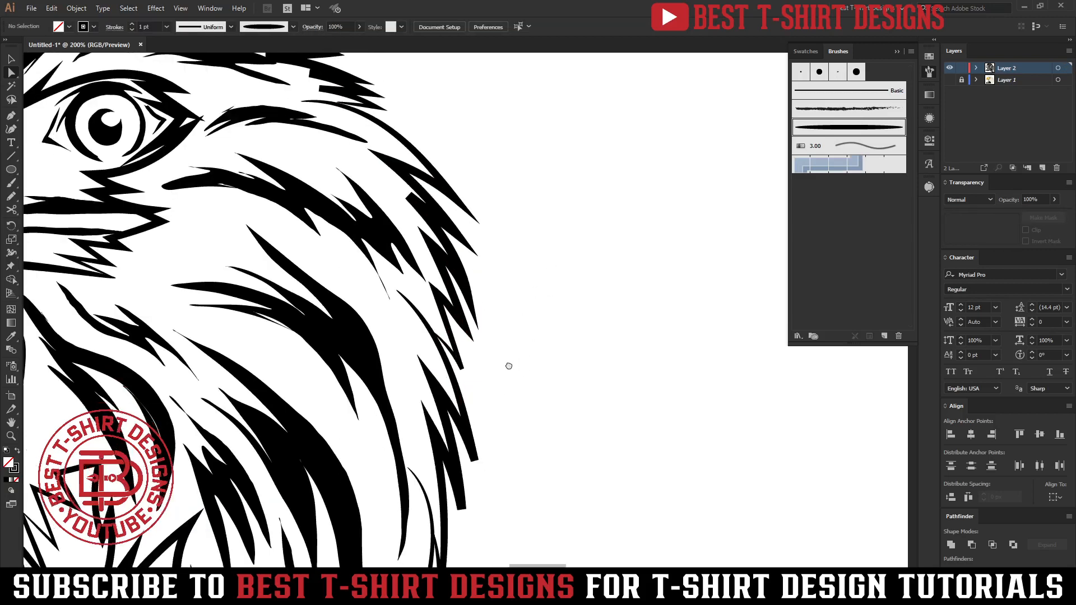
click(472, 227)
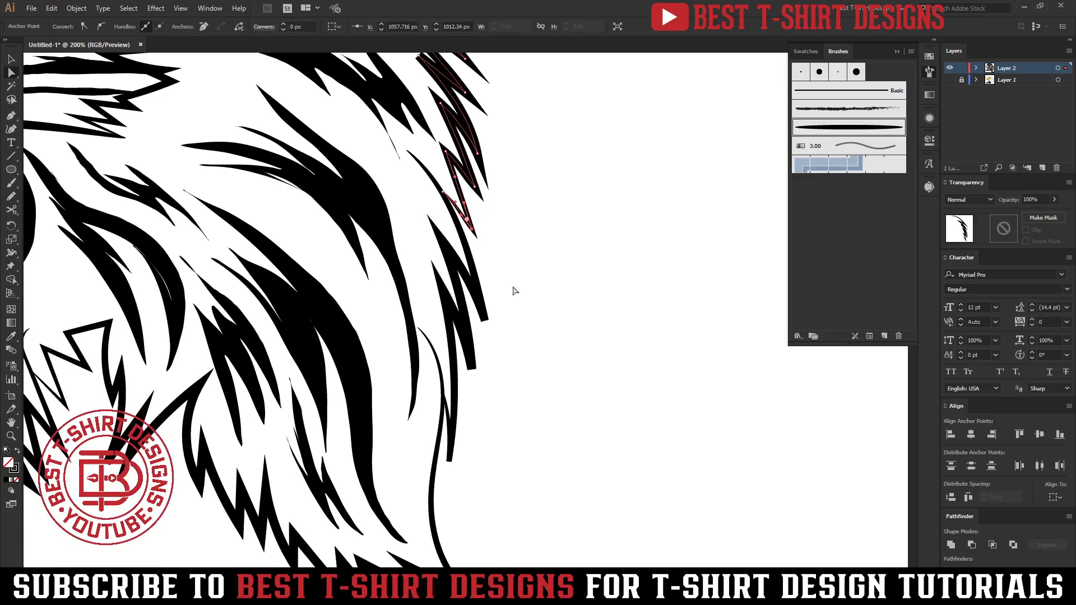
- Sharpen the three blunt feather tips on the lower rear contour stroke by adjusting their anchor handles
click(485, 320)
key(ctrl+plus)
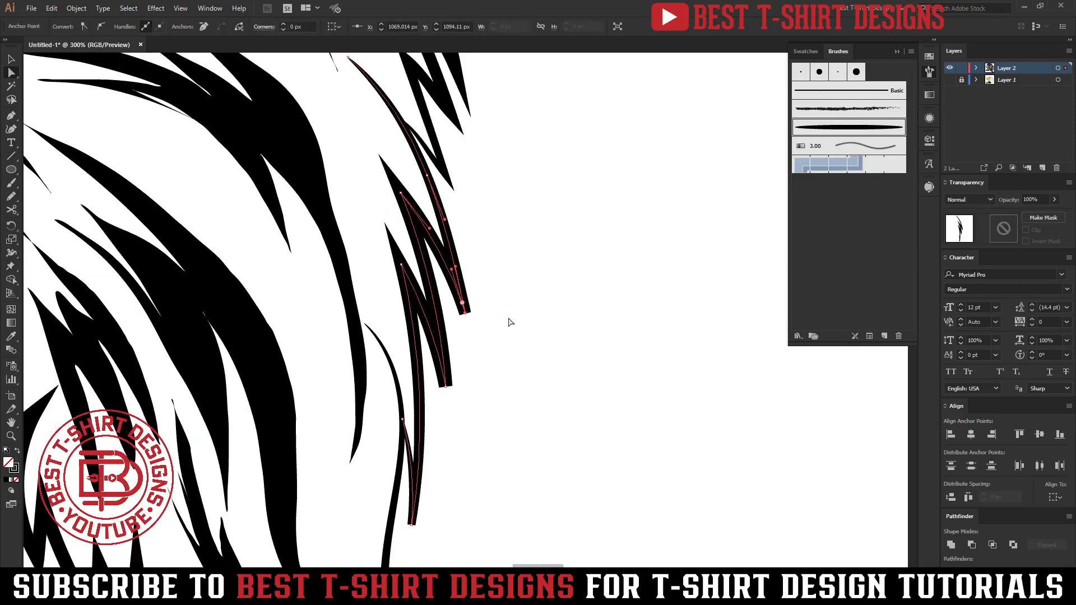
drag(482, 330, 460, 323)
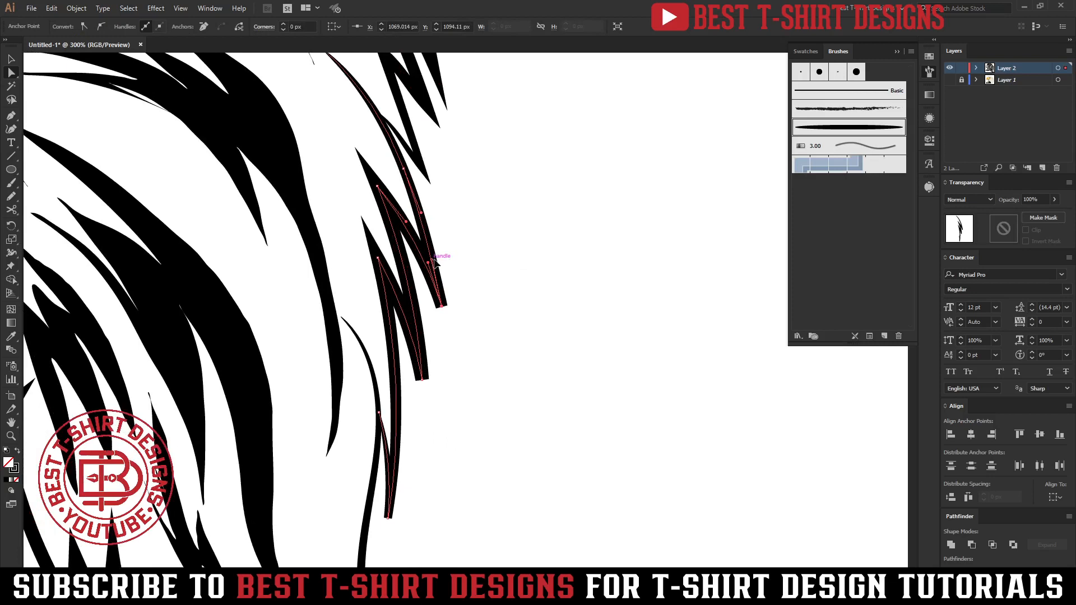
drag(436, 262, 430, 374)
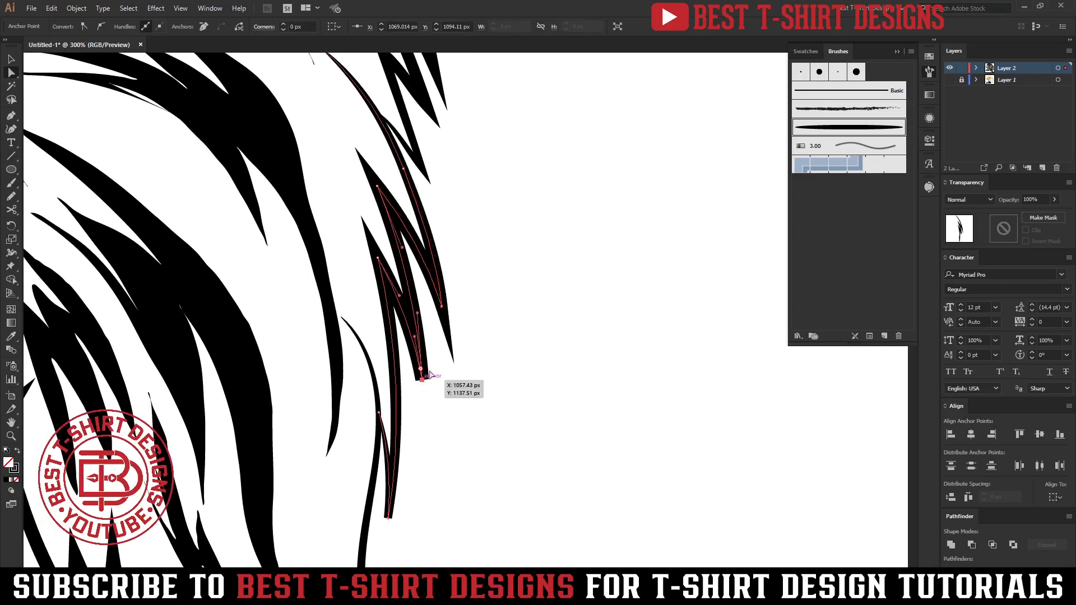
drag(415, 336, 425, 314)
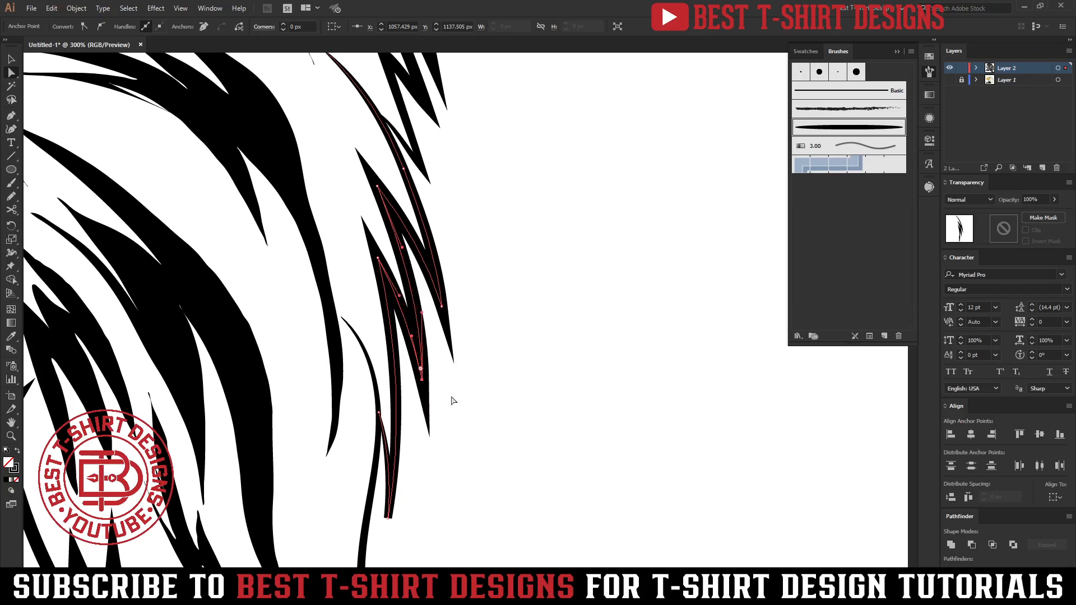
scroll(455, 454, down, 5)
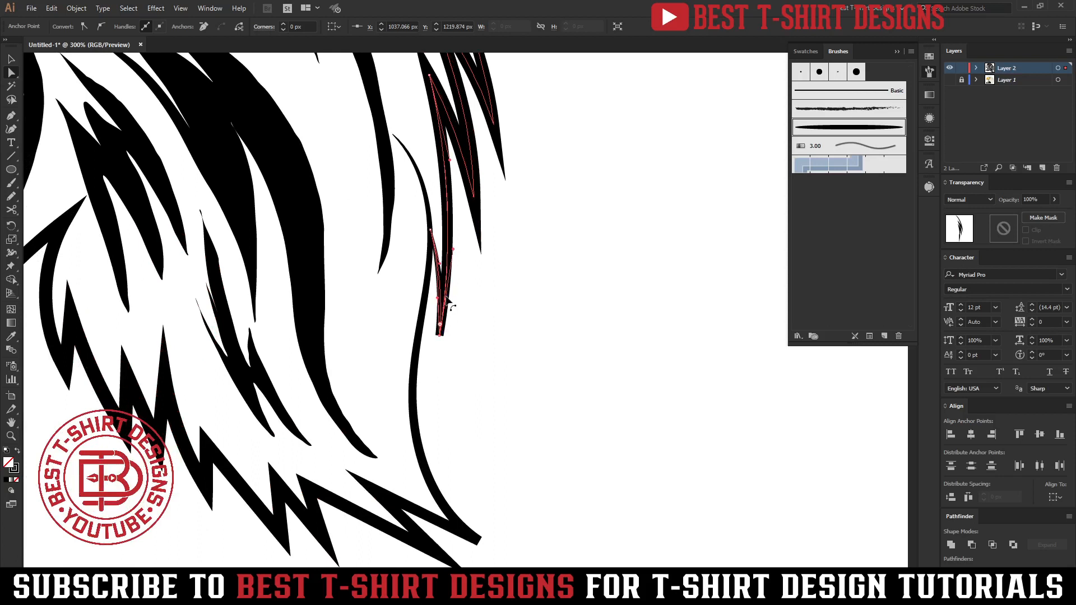
scroll(470, 347, down, 5)
- Sharpen the blunt corner where the rear contour meets the neck's lower feather edge by adjusting its anchor handle
click(489, 393)
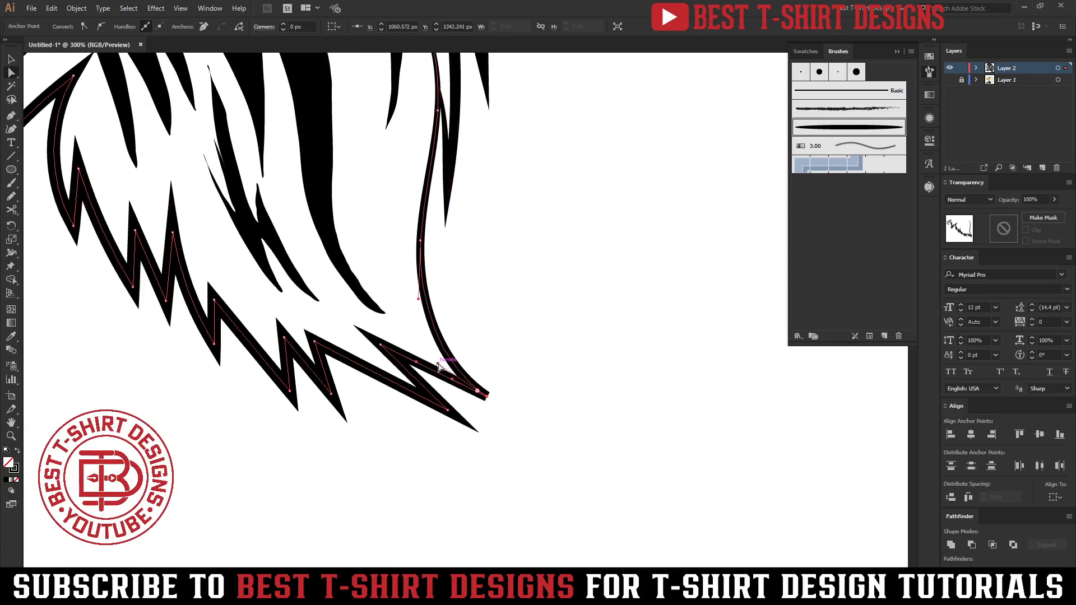
drag(437, 363, 442, 357)
click(526, 326)
key(ctrl+minus)
key(ctrl+minus)
key(ctrl+minus)
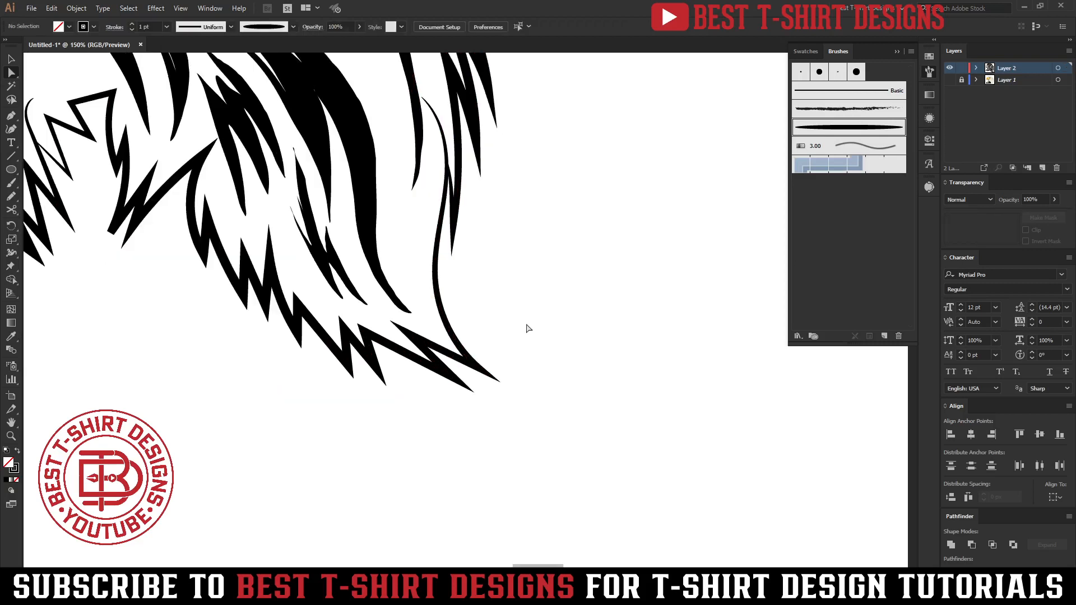
drag(515, 297, 542, 414)
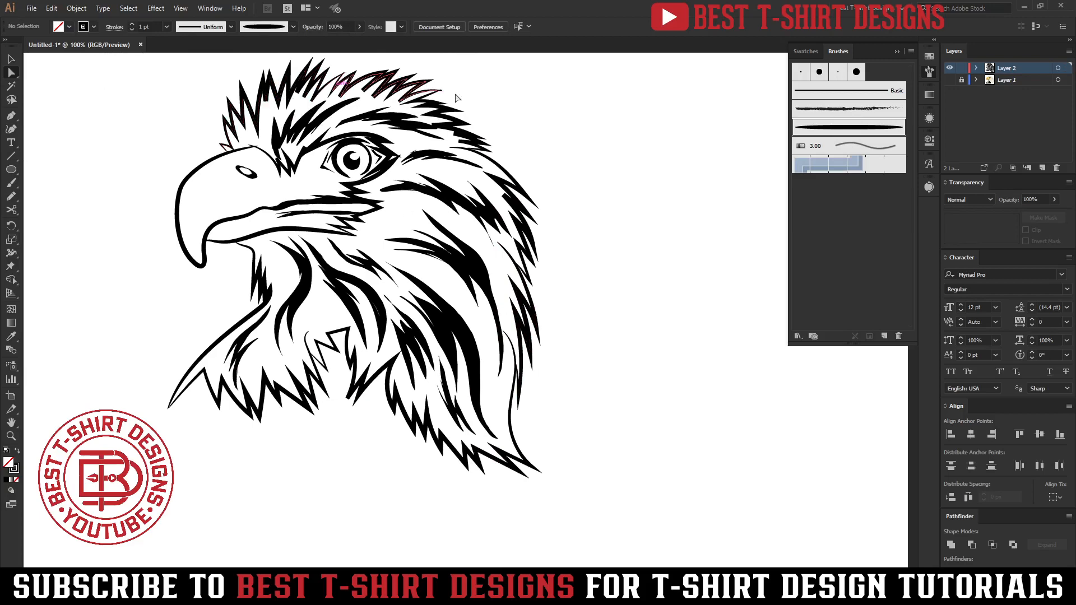
- Sharpen the blunt feather tip near the gap in the neck's lower feather edge by adjusting its anchor handle
scroll(413, 449, up, 3)
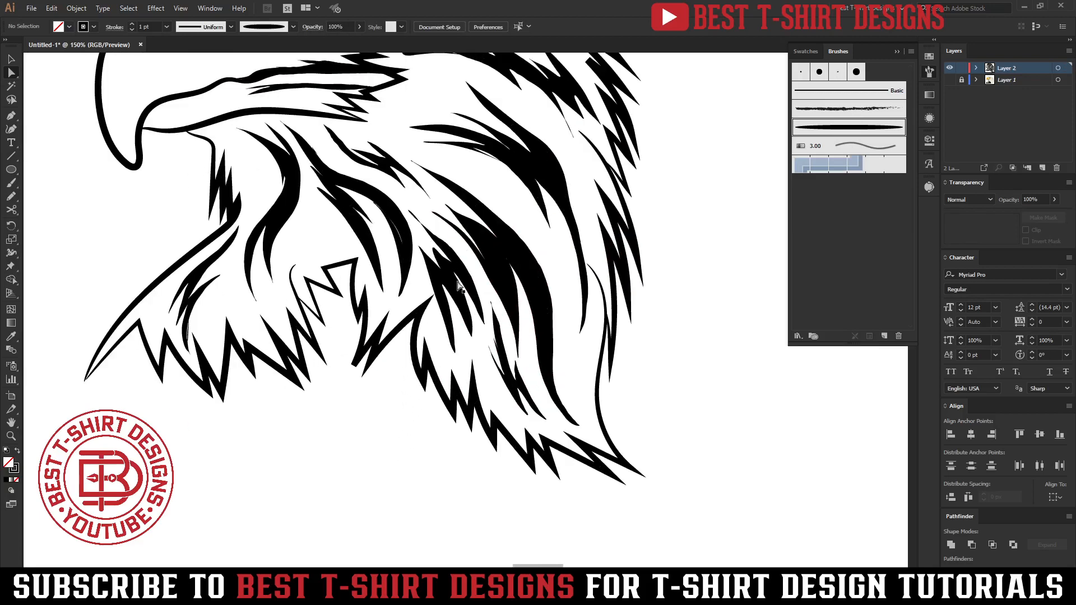
click(361, 357)
drag(363, 353, 367, 354)
click(470, 348)
key(ctrl+minus)
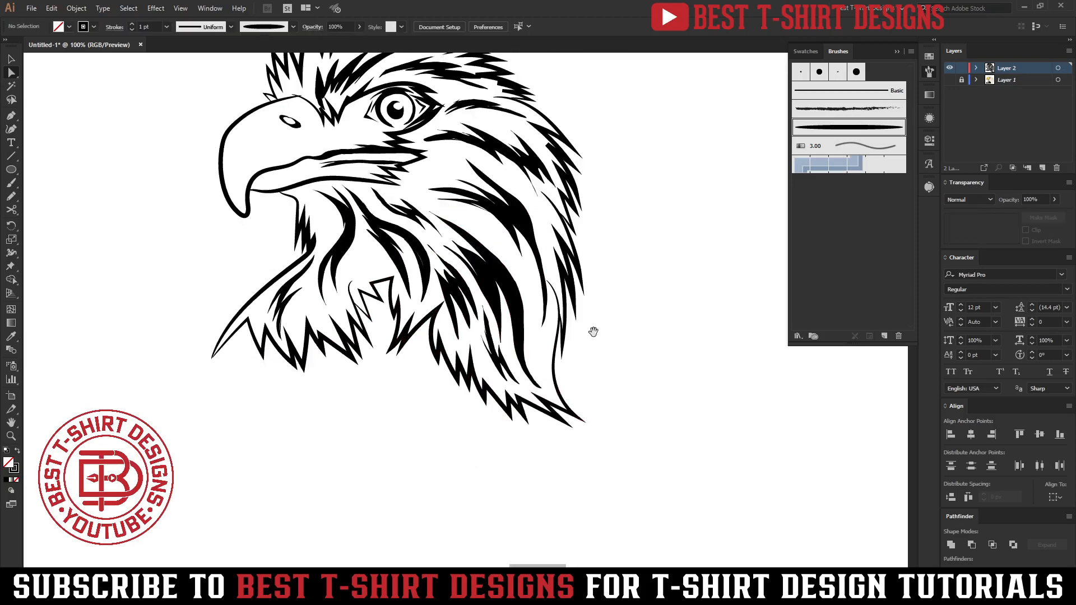
- Expand the appearance of the entire eagle artwork and group the resulting shapes
drag(594, 332, 562, 356)
key(ctrl+minus)
key(v)
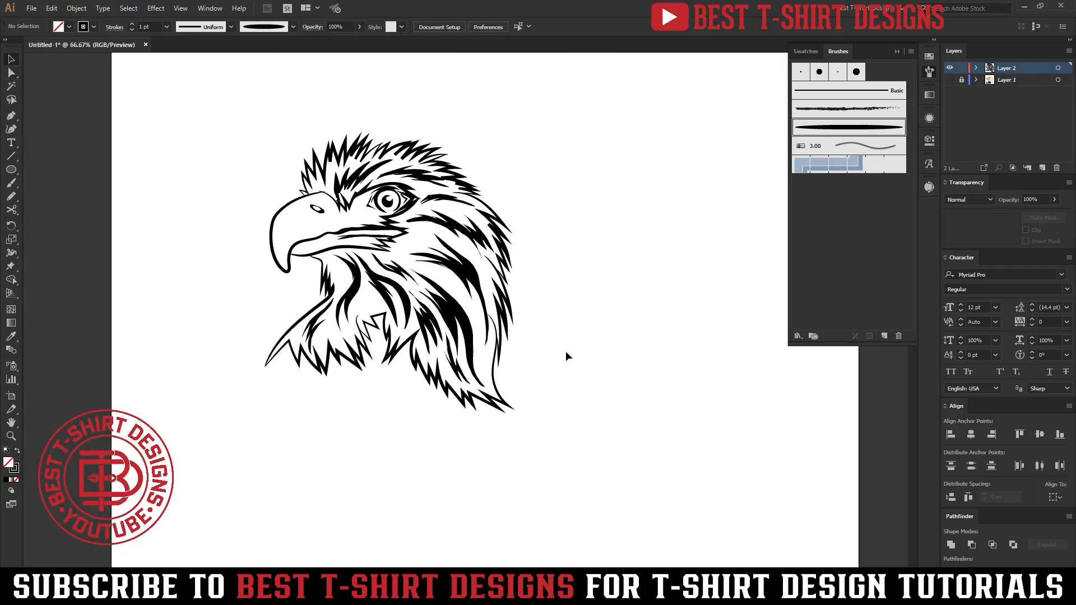
drag(190, 105, 586, 452)
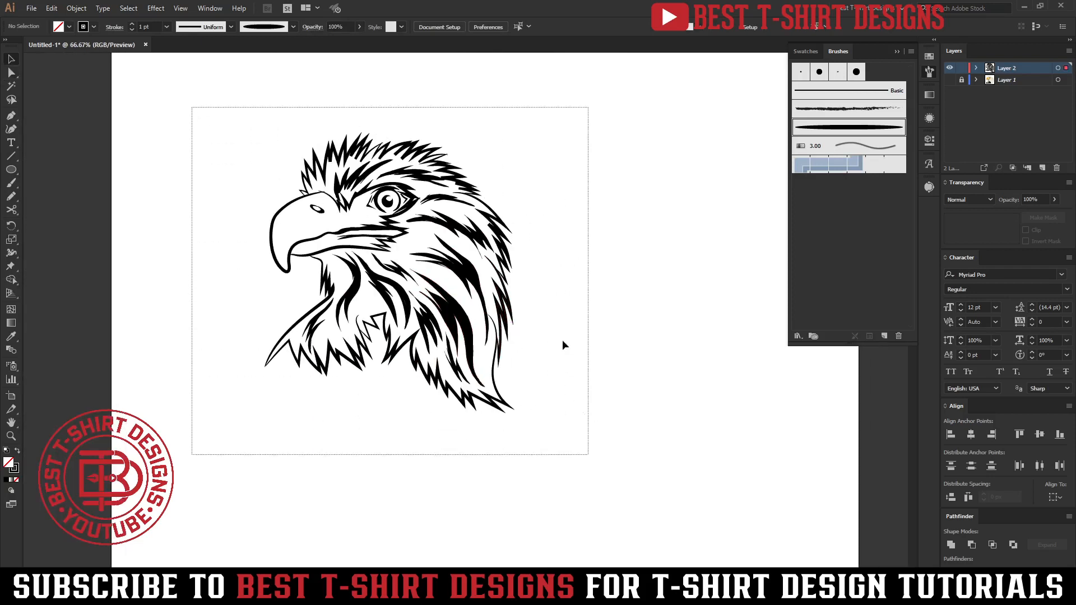
click(83, 12)
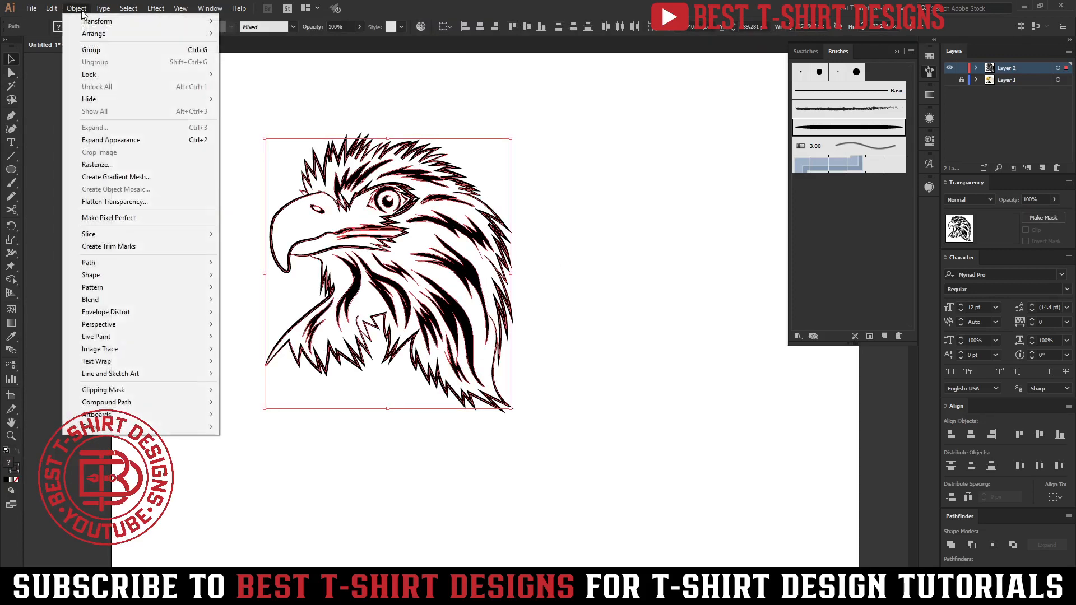
click(130, 139)
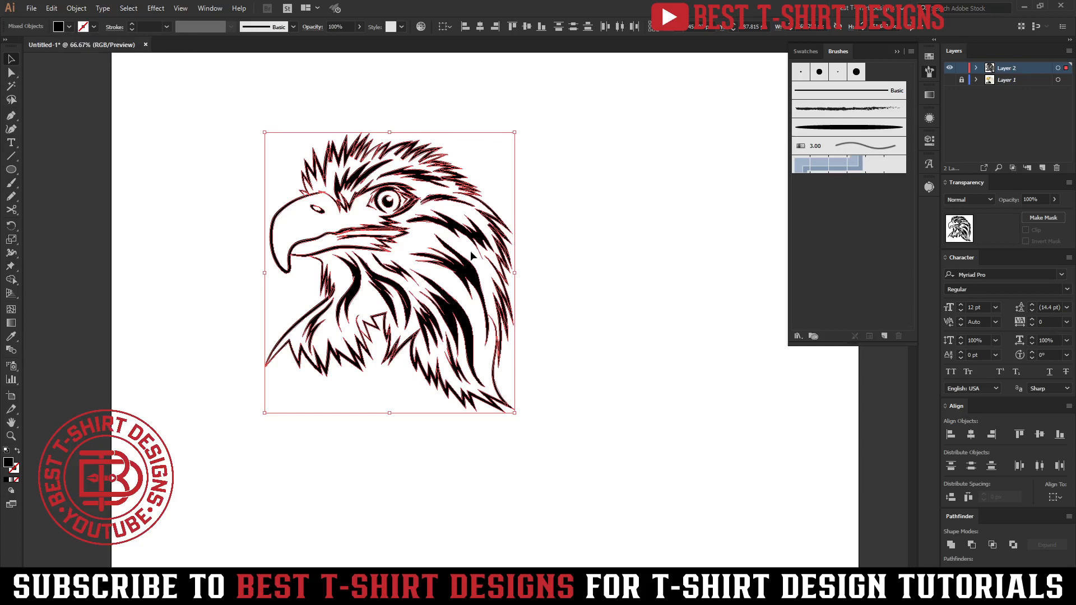
key(ctrl)
click(475, 275)
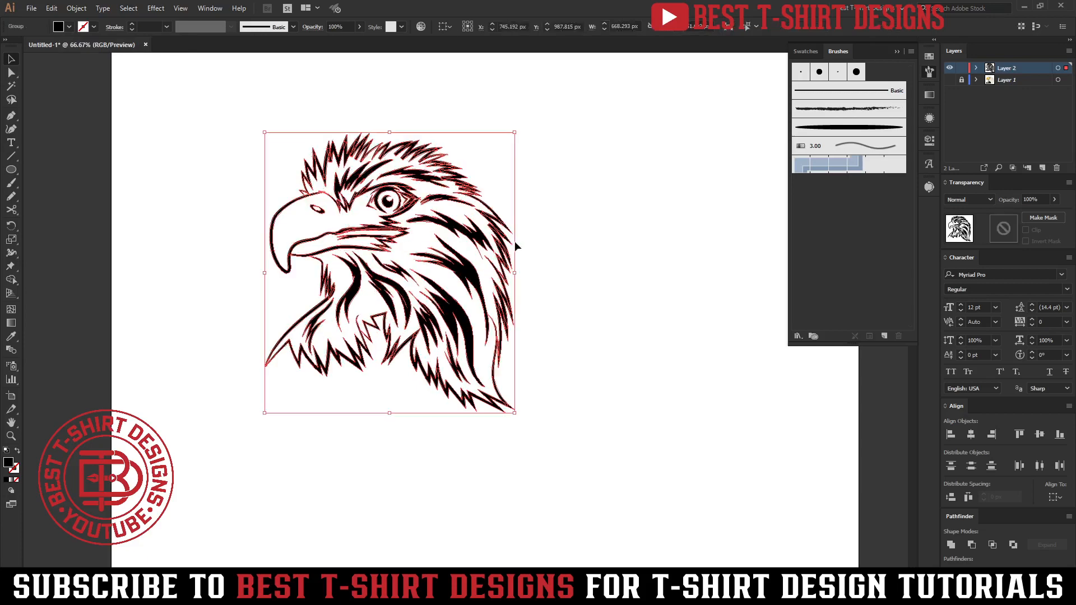
click(570, 213)
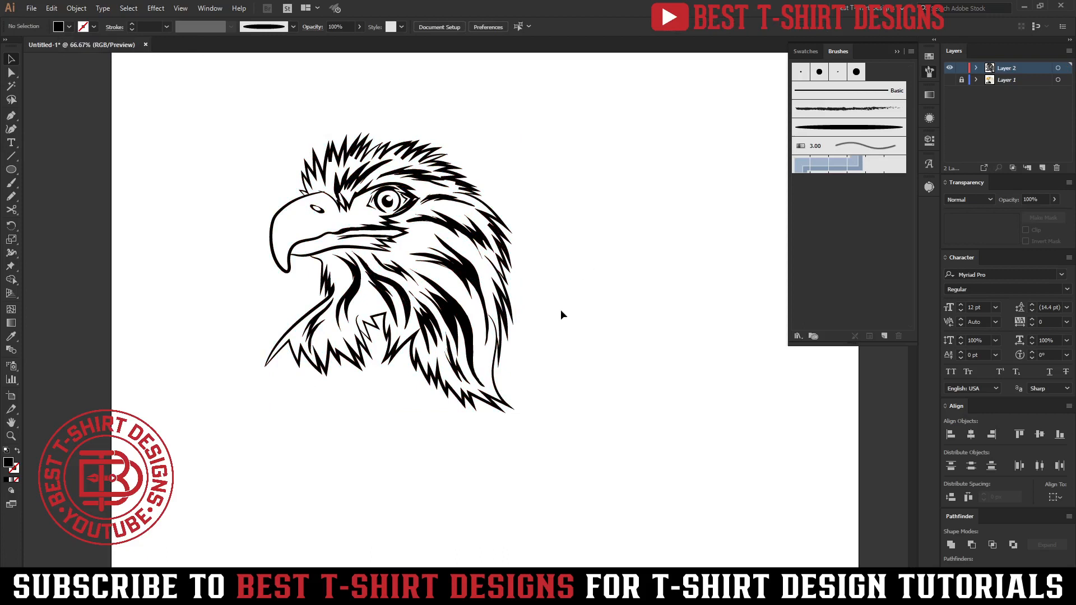
- Lock the eagle artwork's layer and add a new layer above it
key(ctrl+minus)
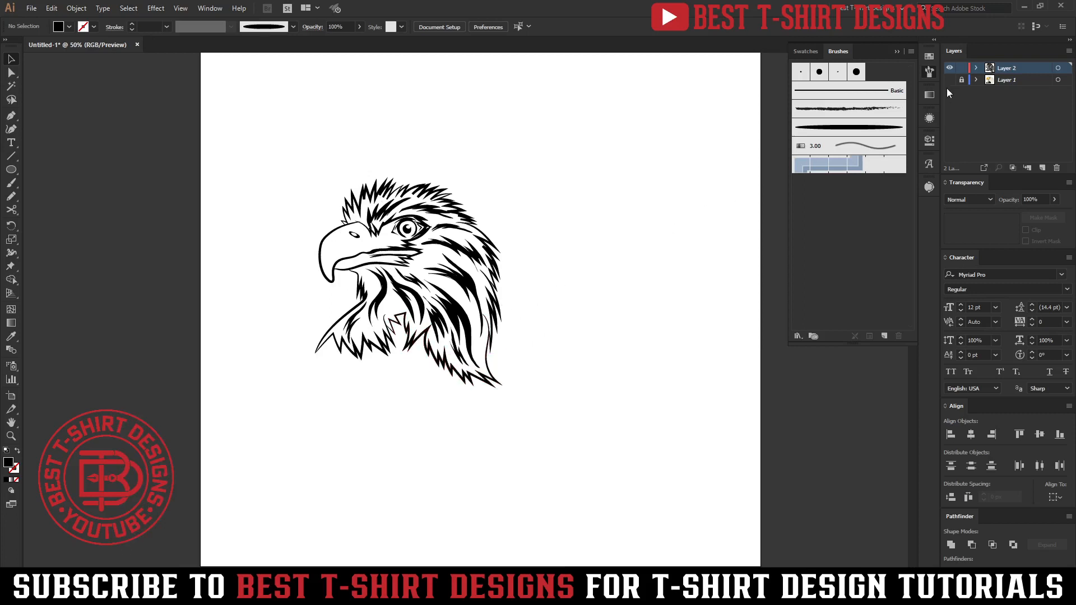
click(961, 69)
click(1042, 168)
- Set the Paintbrush to the large round Touch Calligraphic brush and try a wavy stroke beside the eagle
key(ctrl+=)
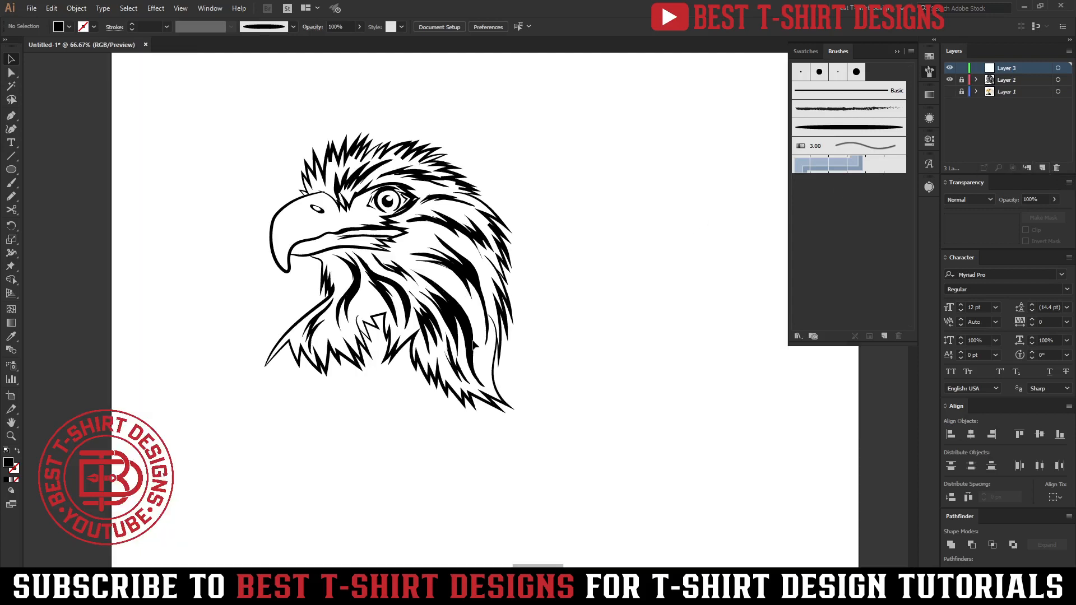
click(852, 133)
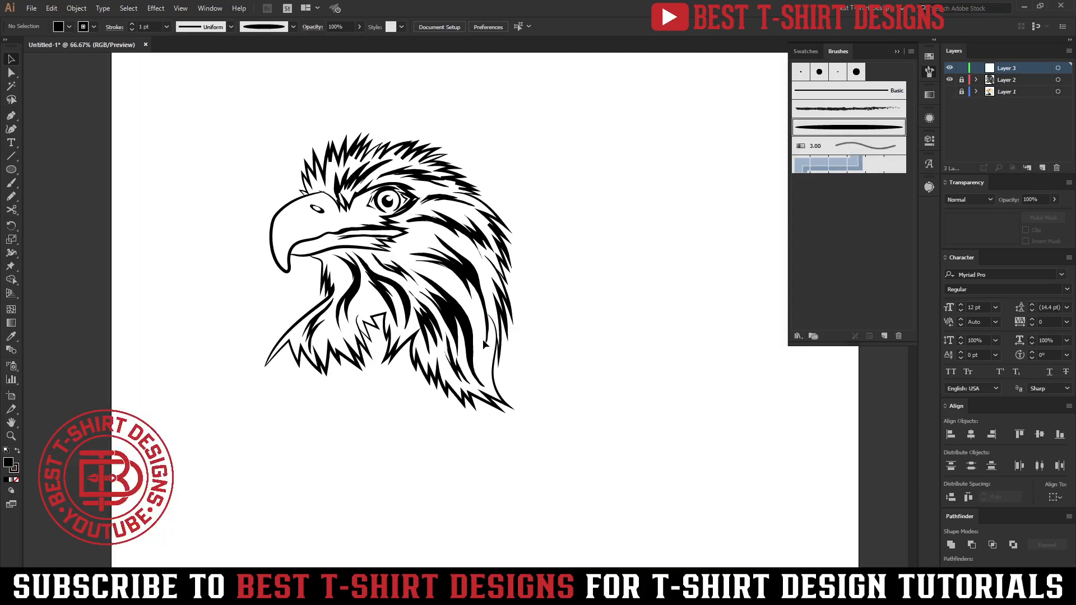
key(b)
click(856, 73)
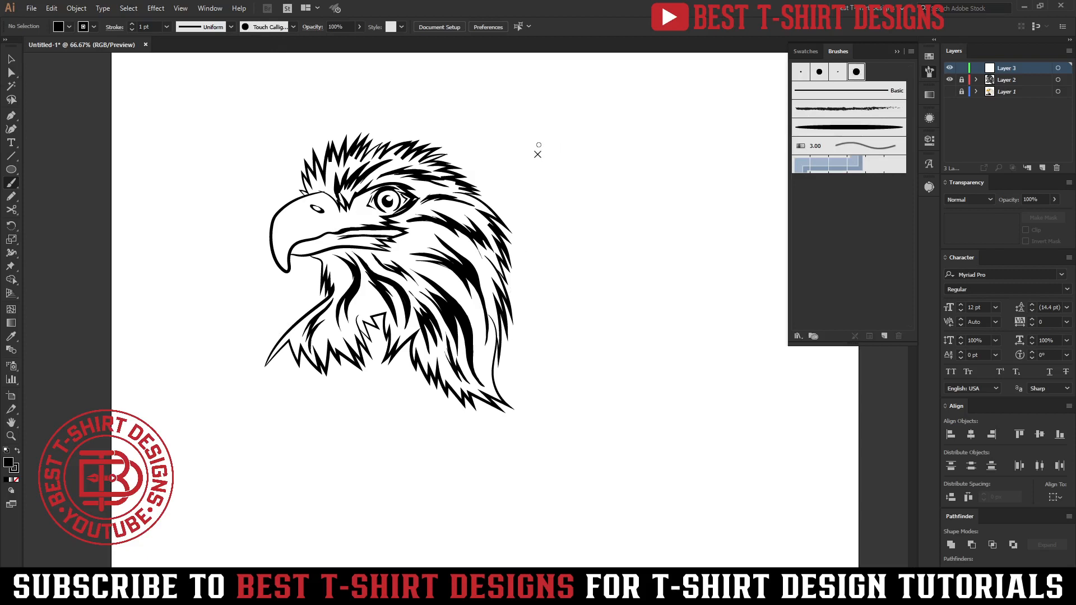
mouse_move(537, 154)
mouse_down()
mouse_move(573, 233)
mouse_move(567, 288)
mouse_move(601, 334)
mouse_move(591, 423)
mouse_move(646, 476)
mouse_move(628, 556)
mouse_up()
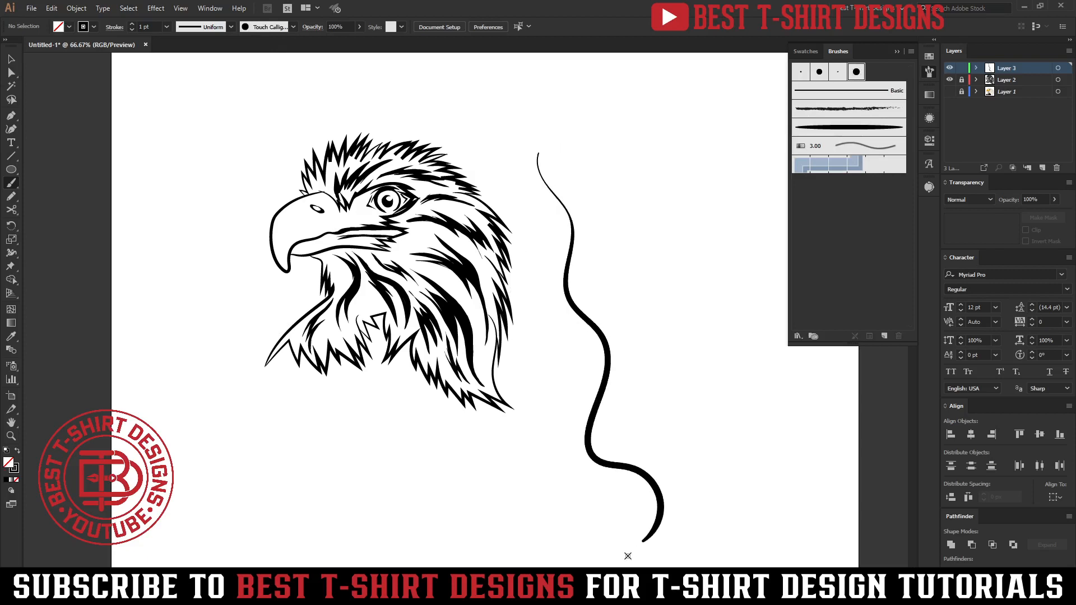
key(ctrl+z)
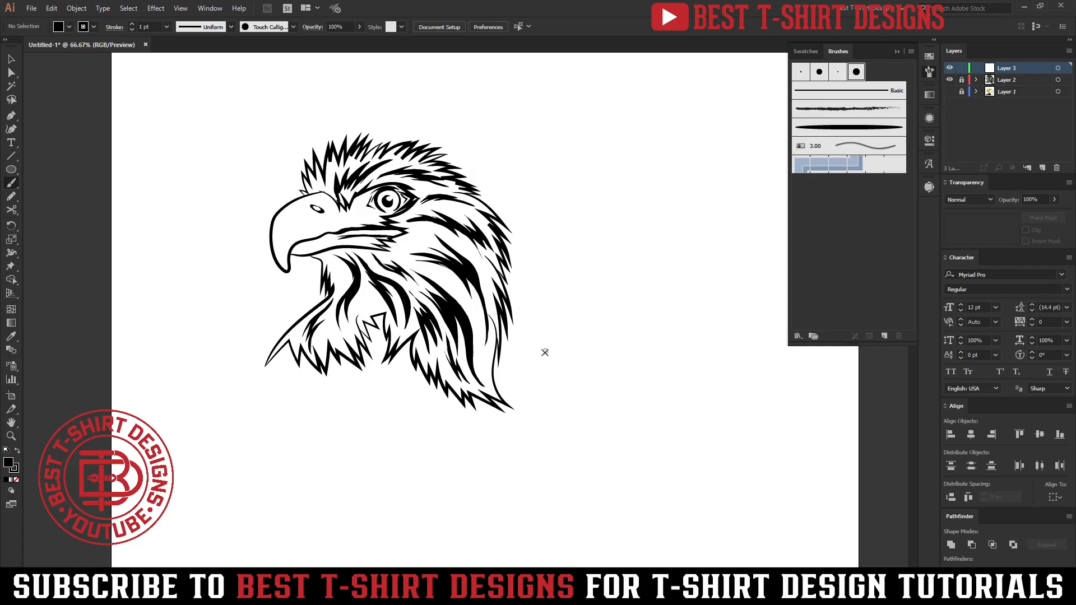
- Set the brush stroke colour to red and try a sagging curve across the lower neck
drag(541, 367, 560, 359)
key(ctrl+plus)
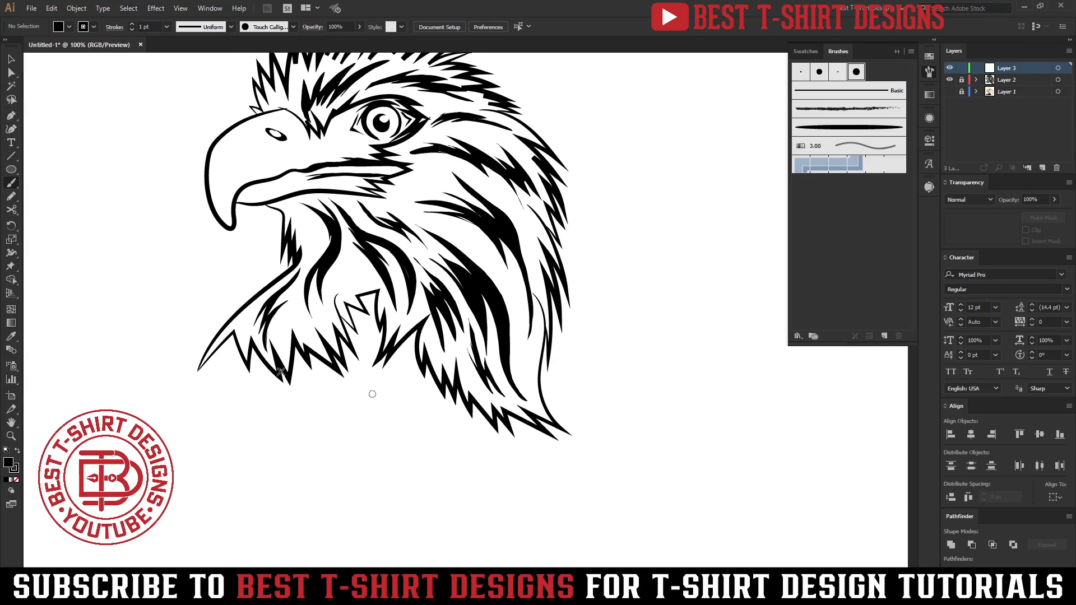
click(93, 26)
click(94, 26)
mouse_move(220, 302)
mouse_down()
mouse_move(360, 390)
mouse_move(538, 376)
mouse_move(586, 332)
mouse_up()
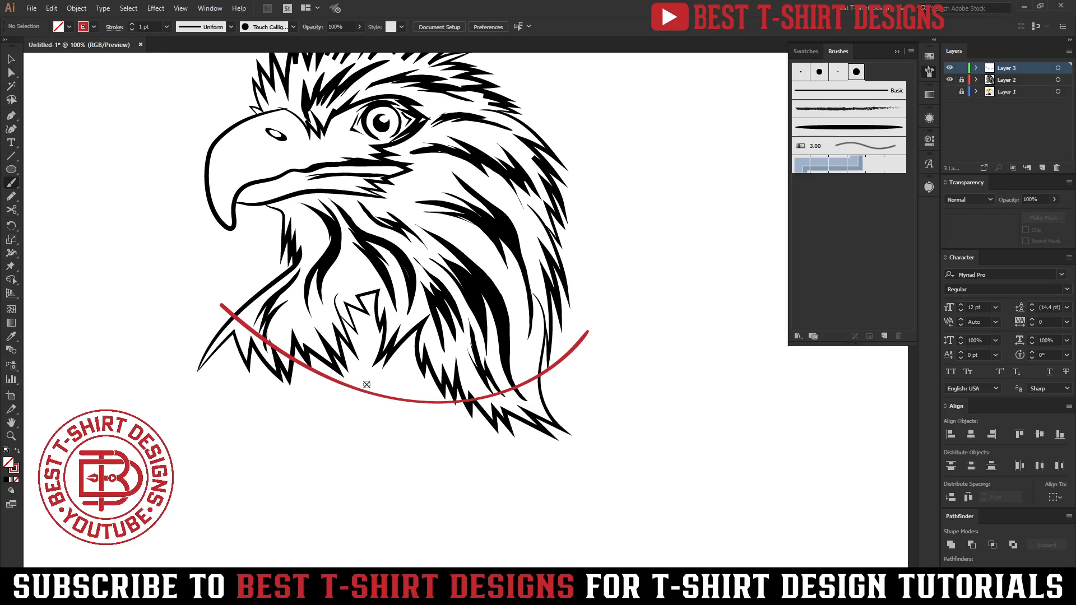
key(ctrl+z)
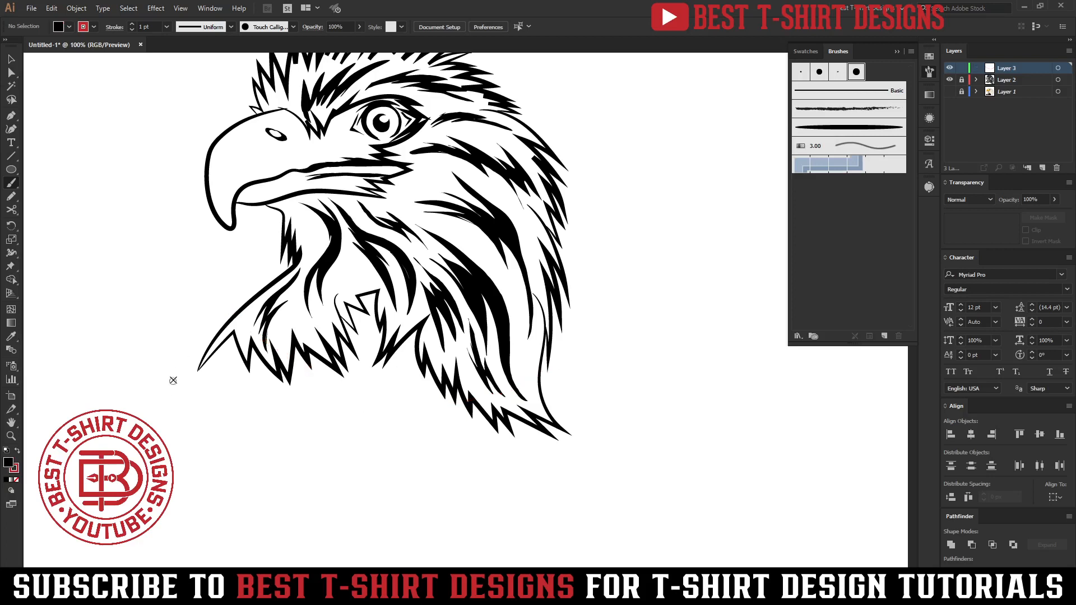
- Paint two roughly parallel S-shaped curves across the eagle's neck as the upper and lower edges of a banner
mouse_move(173, 379)
mouse_down()
mouse_move(269, 341)
mouse_move(424, 419)
mouse_move(607, 373)
mouse_move(619, 324)
mouse_up()
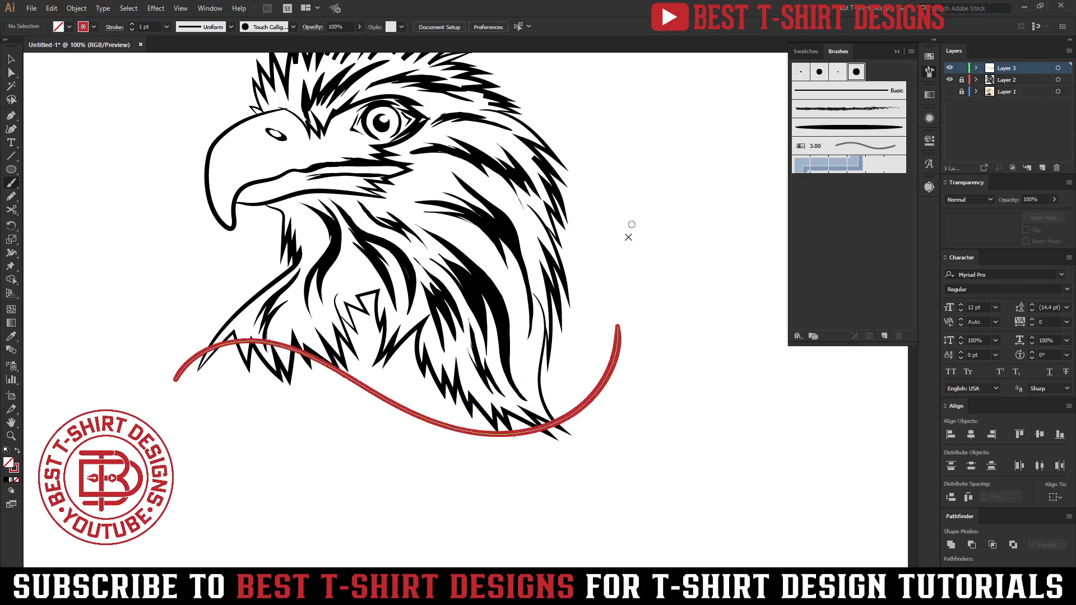
mouse_move(196, 286)
mouse_down()
mouse_move(286, 249)
mouse_move(480, 339)
mouse_move(595, 234)
mouse_up()
scroll(600, 343, down, 2)
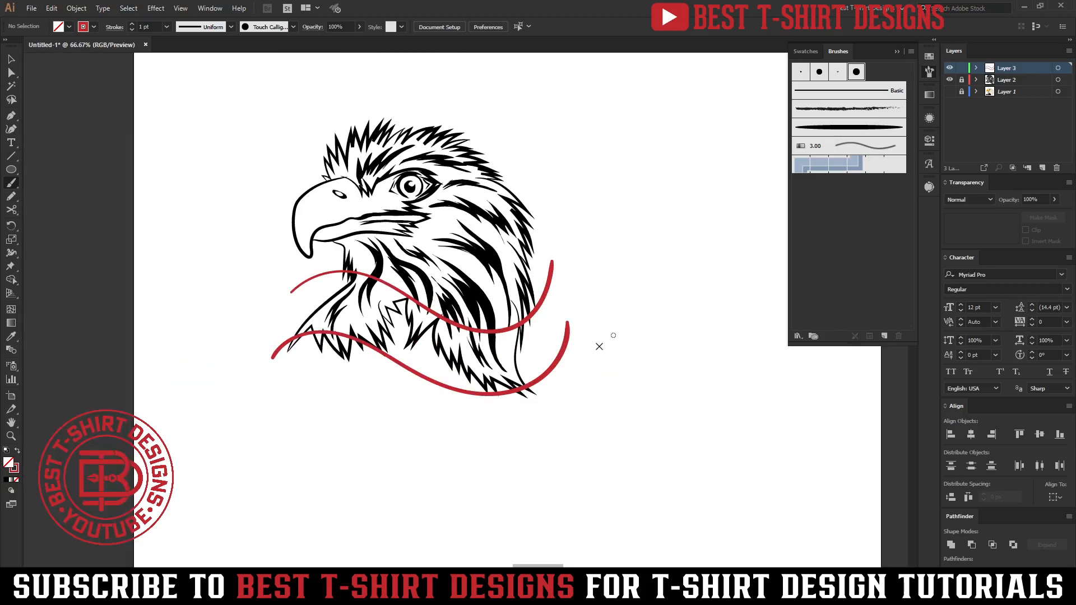
scroll(580, 388, up, 2)
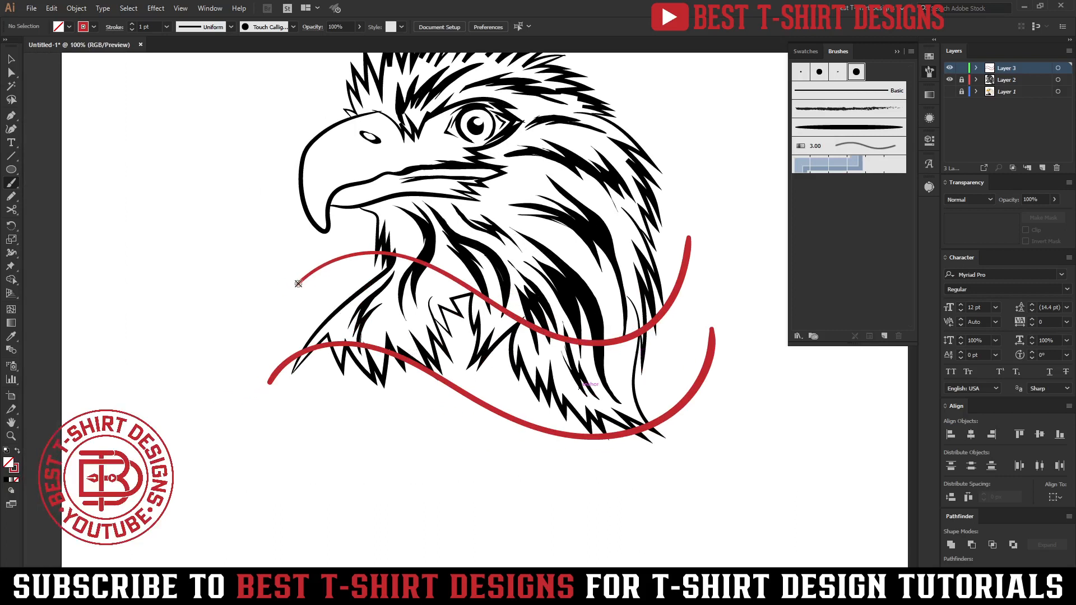
- Close both ends of the banner sketch with short edges and draw a curved, pointed fold at its beak-side end
drag(295, 288, 269, 383)
mouse_move(271, 381)
mouse_down()
mouse_move(308, 394)
mouse_move(330, 430)
mouse_move(323, 371)
mouse_move(366, 391)
mouse_move(355, 364)
mouse_move(359, 420)
mouse_up()
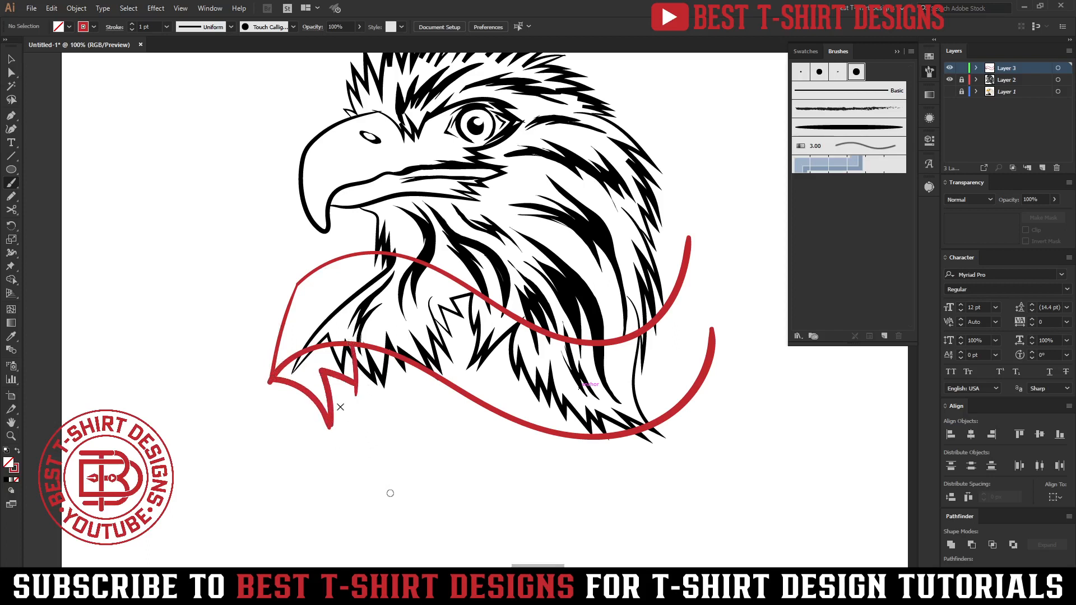
key(ctrl+z)
drag(330, 427, 318, 338)
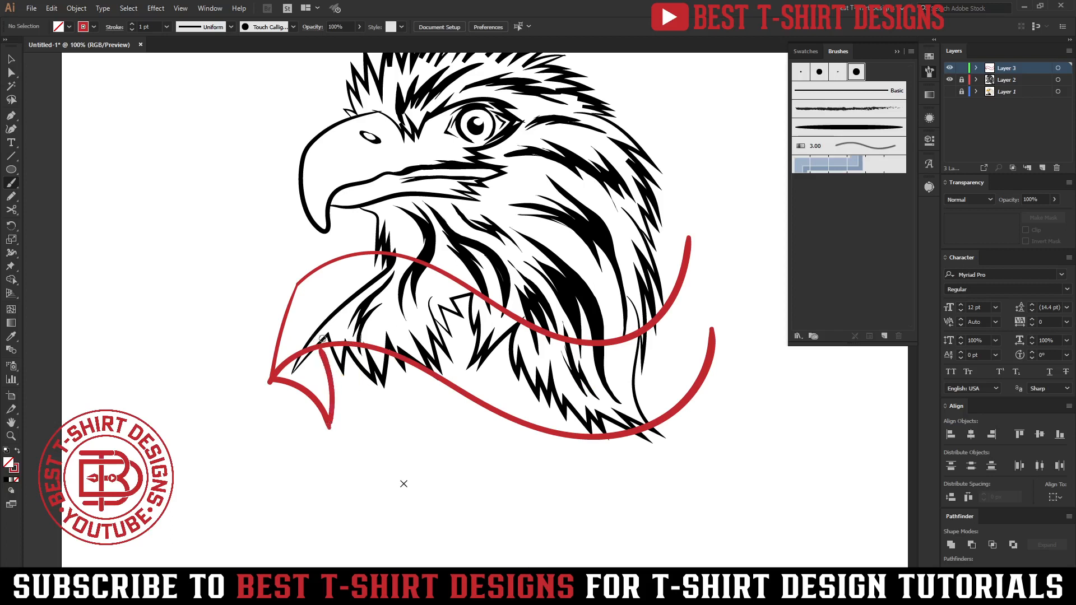
drag(529, 391, 429, 441)
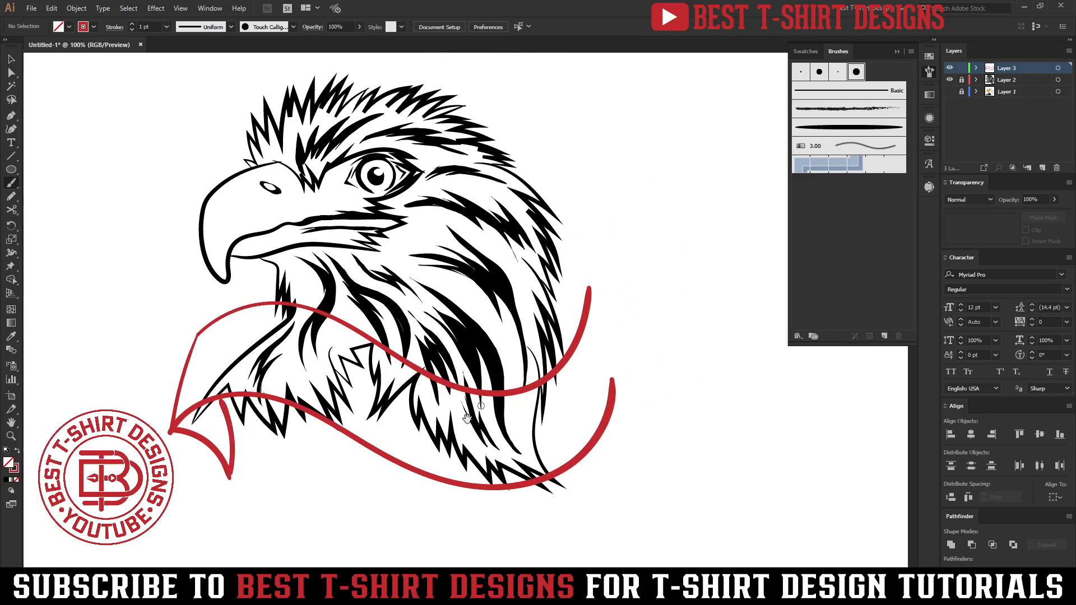
drag(589, 289, 613, 390)
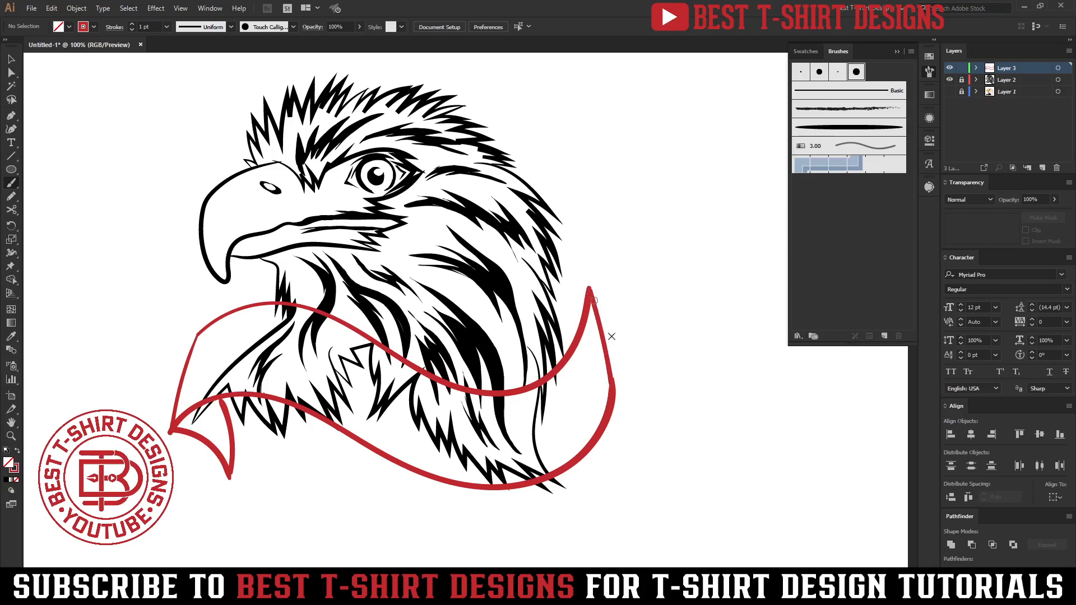
mouse_move(580, 331)
mouse_down()
mouse_move(531, 303)
mouse_move(617, 266)
mouse_move(588, 427)
mouse_up()
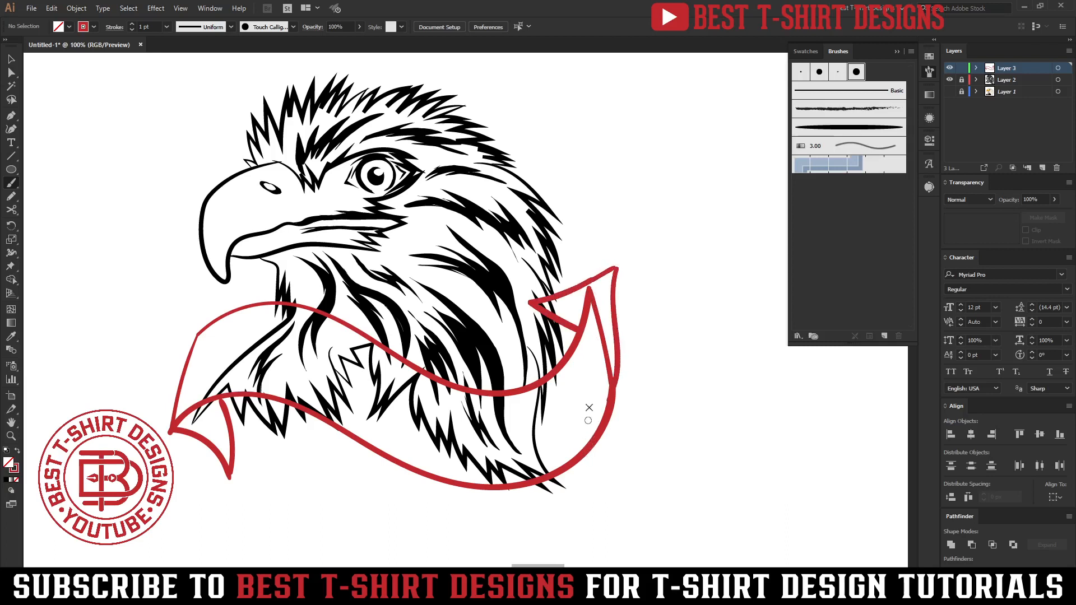
key(ctrl+z)
key(ctrl+z)
key(ctrl+z)
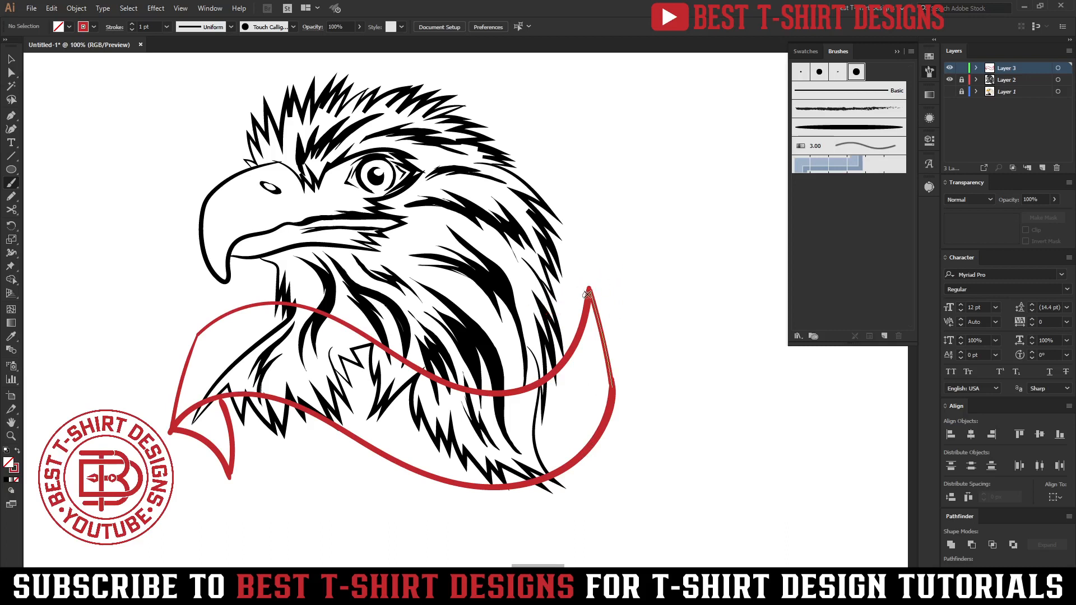
- Draw a triangular fold at the upper corner of the banner's end behind the neck
mouse_move(588, 289)
mouse_down()
mouse_move(535, 301)
mouse_move(592, 325)
mouse_up()
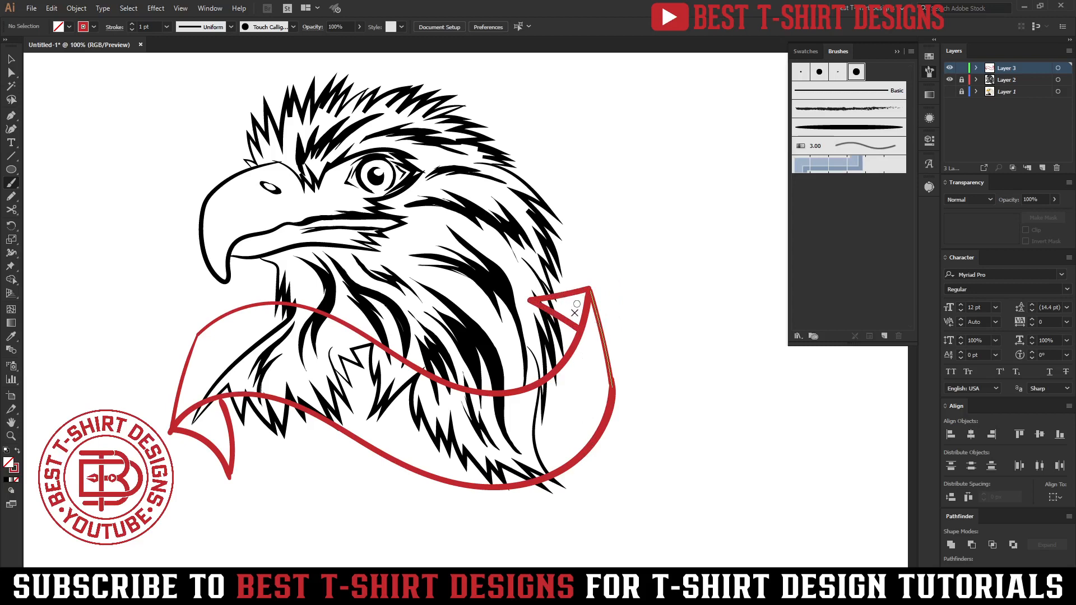
key(ctrl+minus)
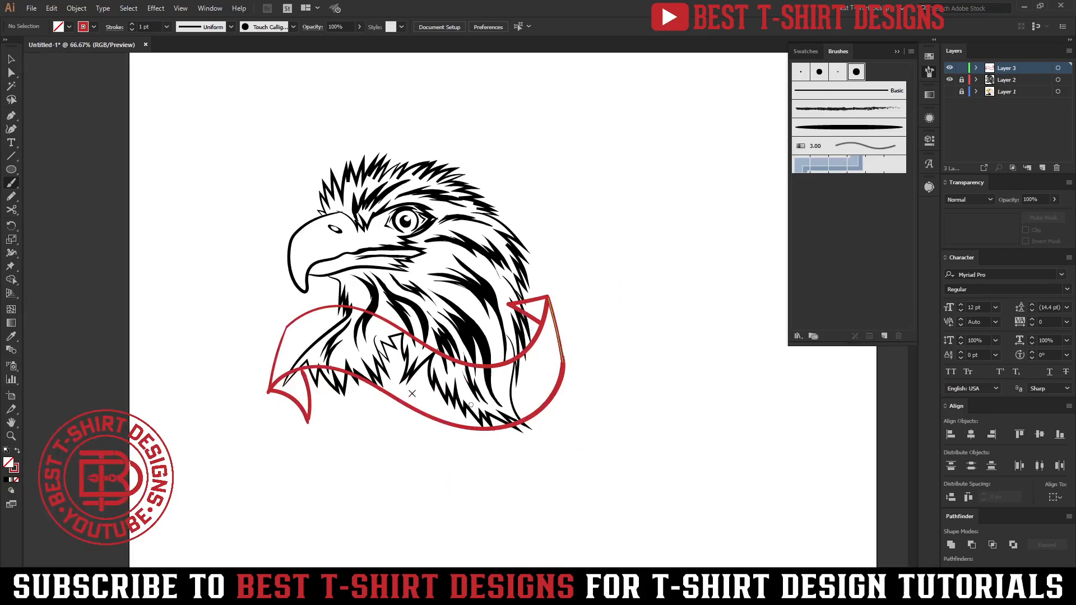
- Select the whole banner sketch and move it down so it crosses the eagle's lower neck feathers
key(v)
mouse_move(228, 267)
mouse_down()
mouse_move(590, 458)
mouse_move(594, 431)
mouse_up()
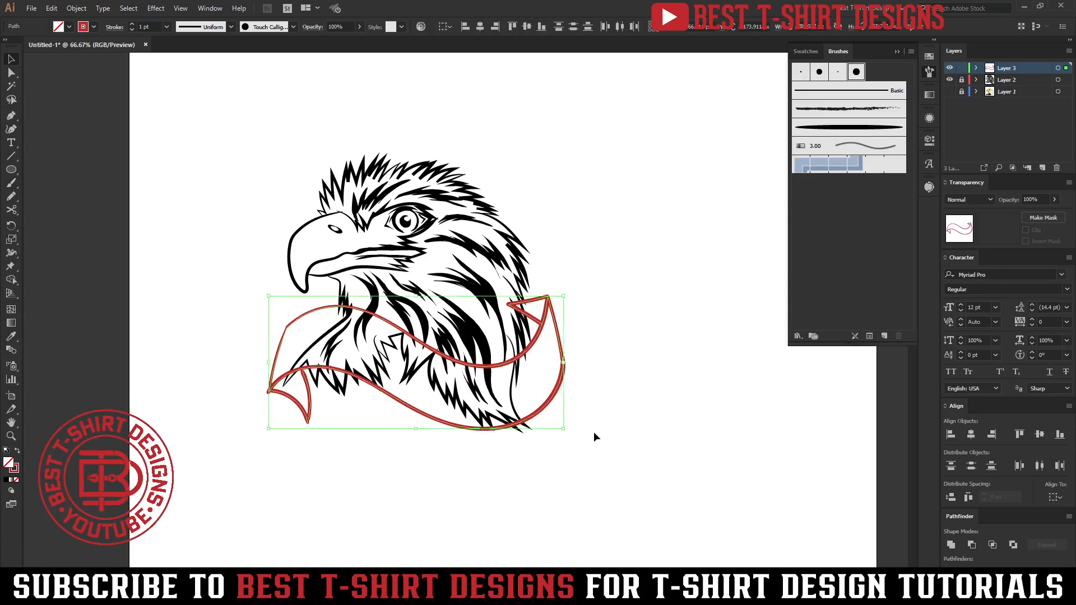
key(Down)
key(Down)
key(Down)
key(Down)
key(Down)
key(Down)
key(Down)
key(Down)
key(Down)
key(Down)
key(Down)
key(Down)
key(Down)
key(Down)
key(Down)
key(Down)
key(Down)
key(Down)
key(Down)
key(Down)
key(Down)
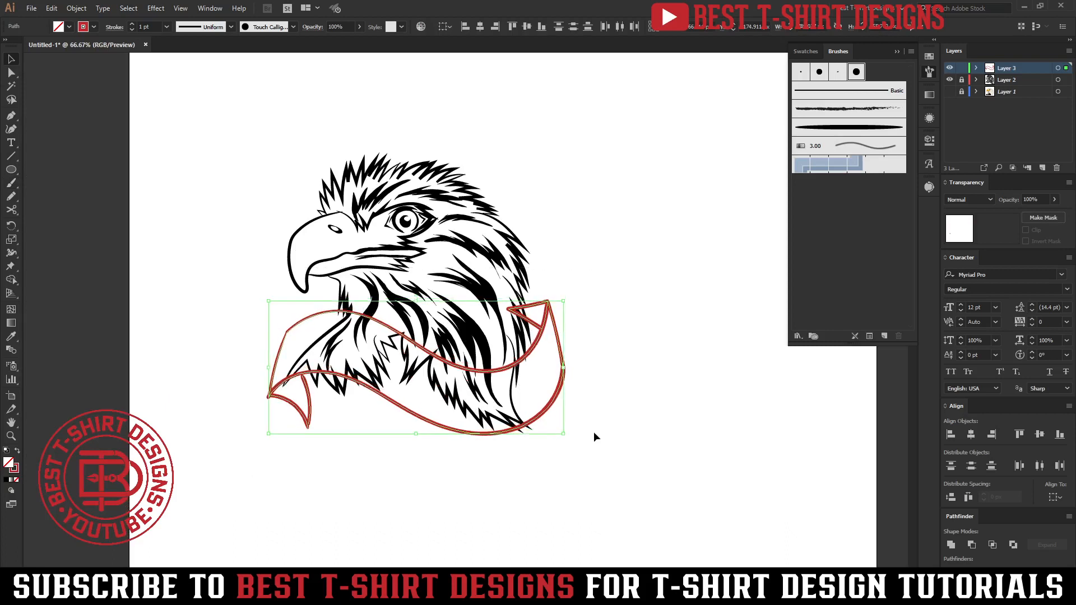
key(Down)
key(Down)
key(Down)
key(Down)
key(Down)
key(Down)
key(Down)
key(Down)
key(Down)
key(Down)
key(Down)
key(Down)
key(Down)
key(Down)
key(Down)
key(Down)
key(Down)
key(Down)
key(Down)
key(Down)
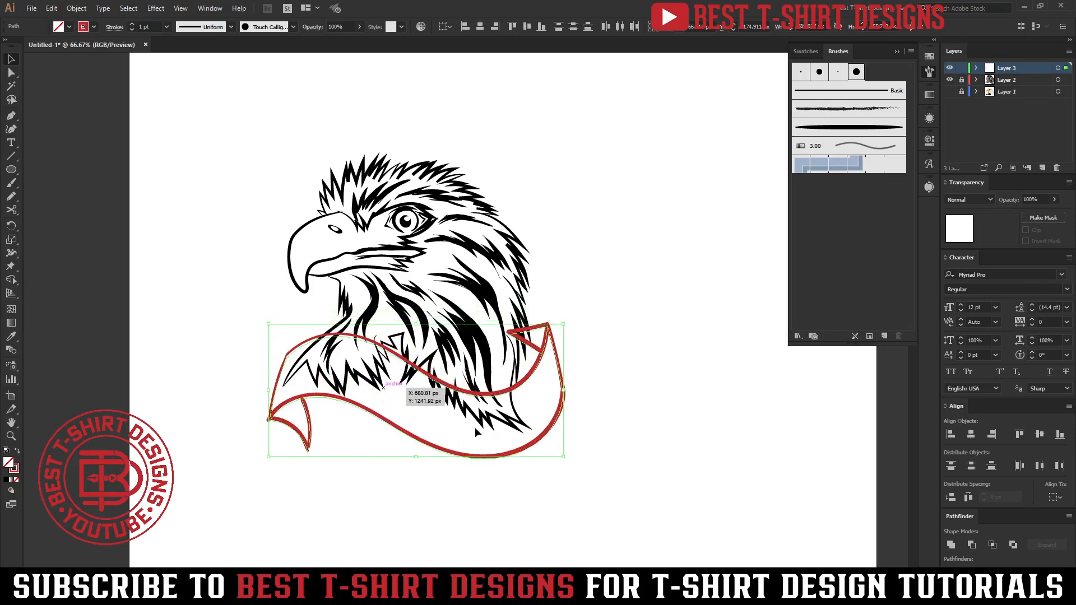
key(Down)
key(Down)
key(Down)
key(Down)
key(Down)
key(Down)
key(Down)
key(Down)
key(Down)
key(Down)
key(Down)
key(Down)
key(Down)
key(Down)
key(Down)
key(Down)
key(Down)
key(Down)
key(Down)
key(Down)
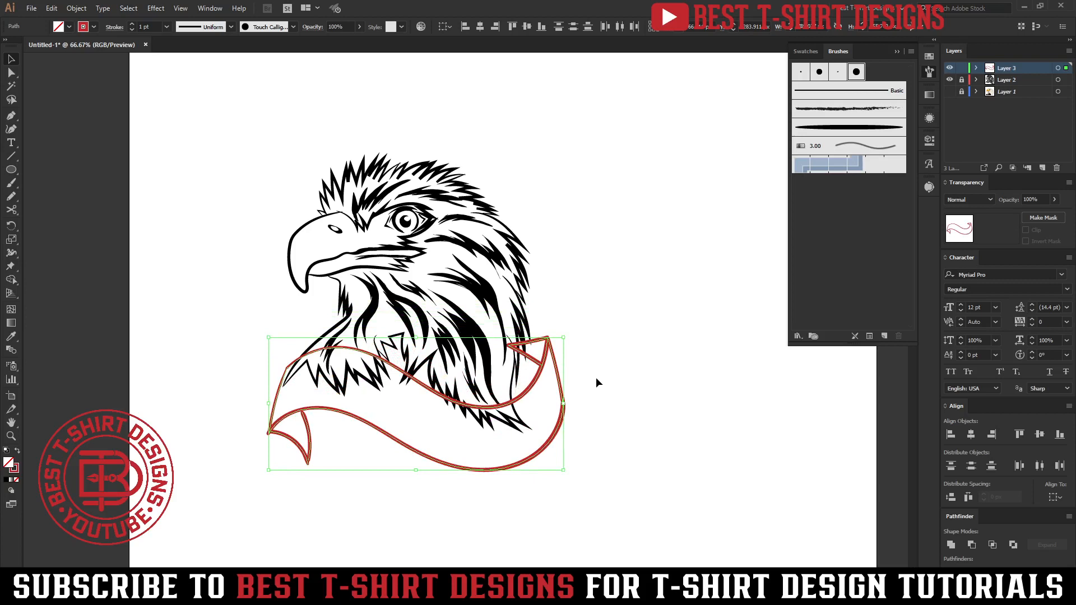
click(598, 378)
drag(337, 377, 361, 388)
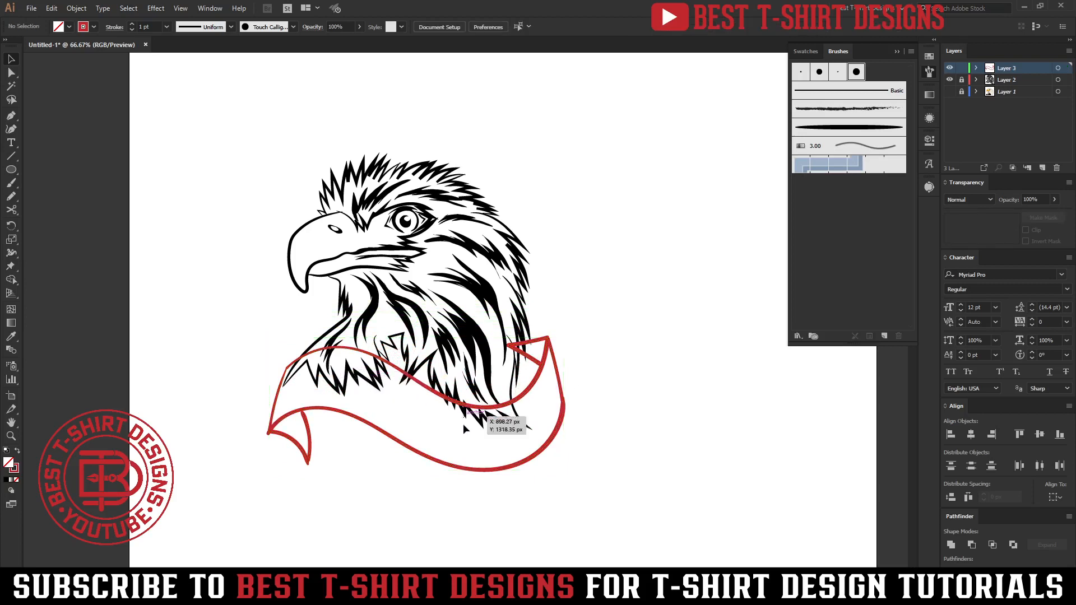
- Reselect the complete banner sketch and nudge it slightly up over the lower neck feathers
drag(238, 321, 621, 469)
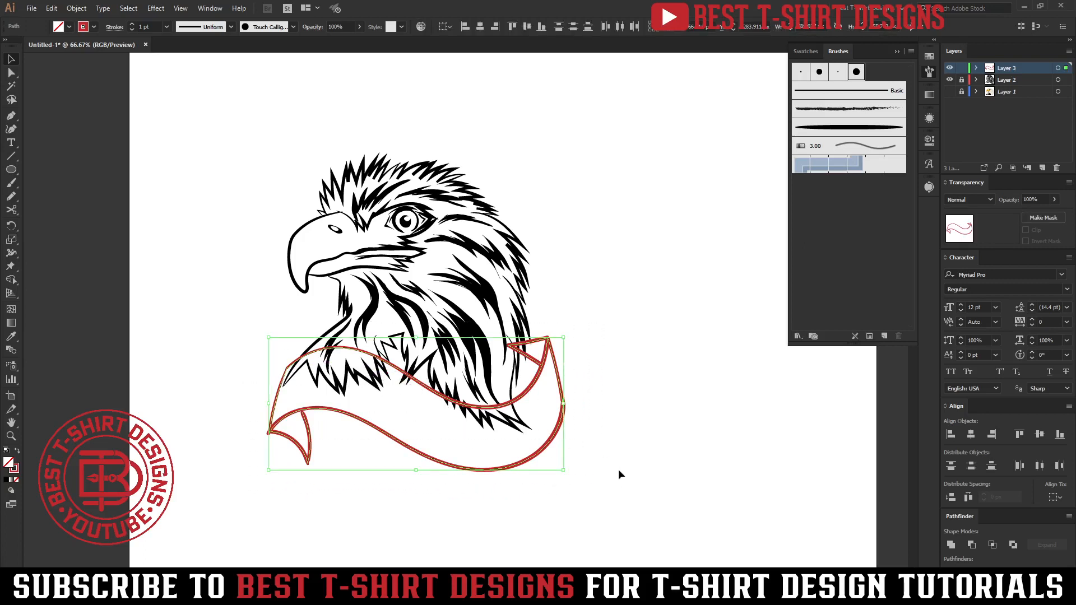
key(Up)
key(Up)
key(Up)
key(Up)
key(Up)
key(Up)
key(Up)
key(Up)
key(Up)
key(Up)
key(Up)
key(Up)
key(Up)
key(Up)
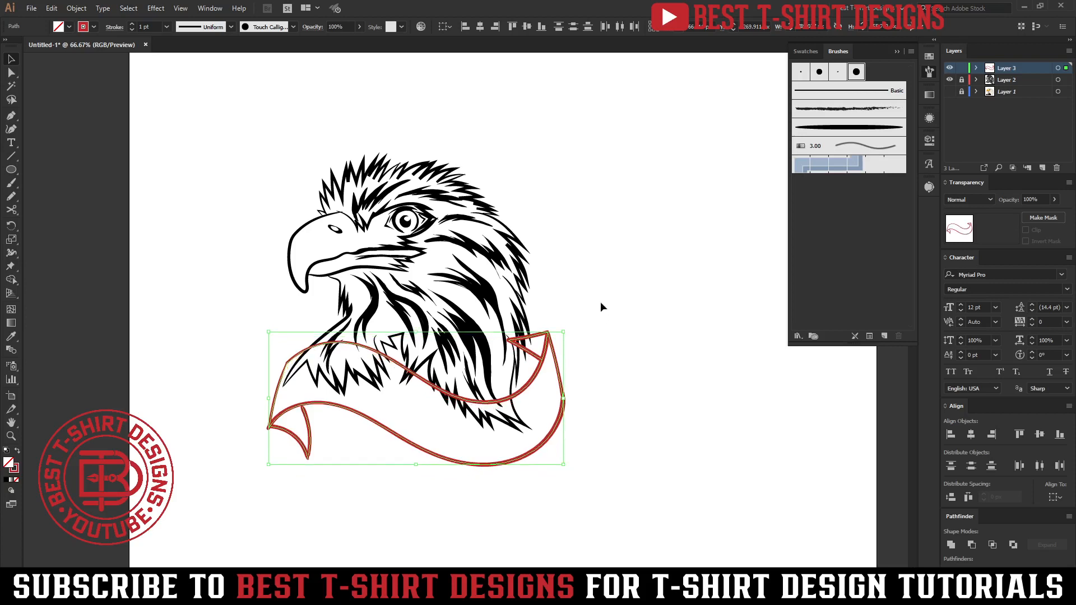
- Paint short shading strokes inside the triangular fold at the banner's end behind the neck
click(616, 306)
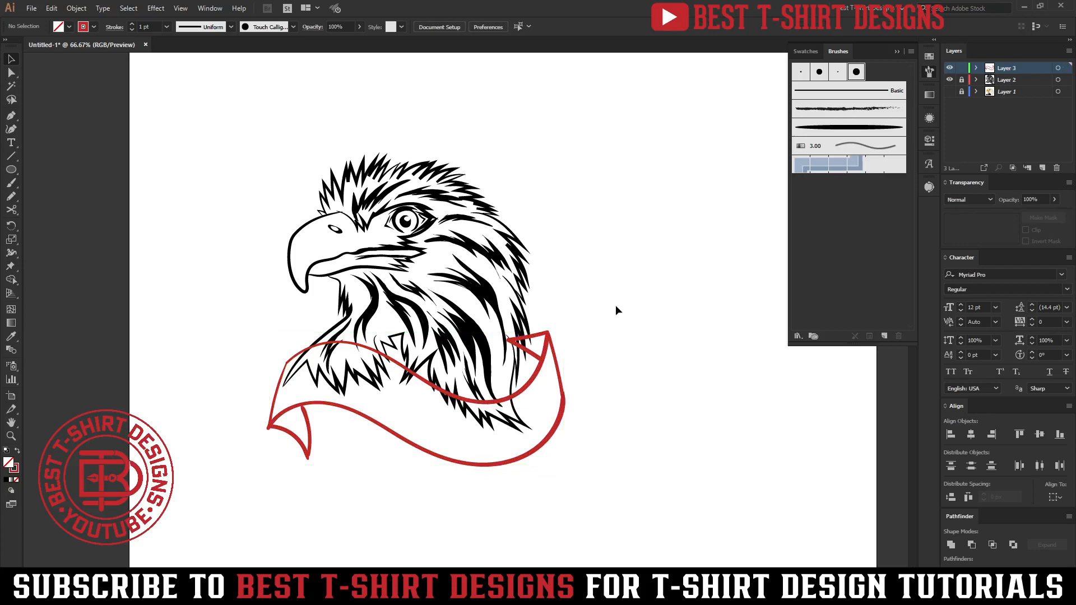
key(ctrl+equal)
key(ctrl+equal)
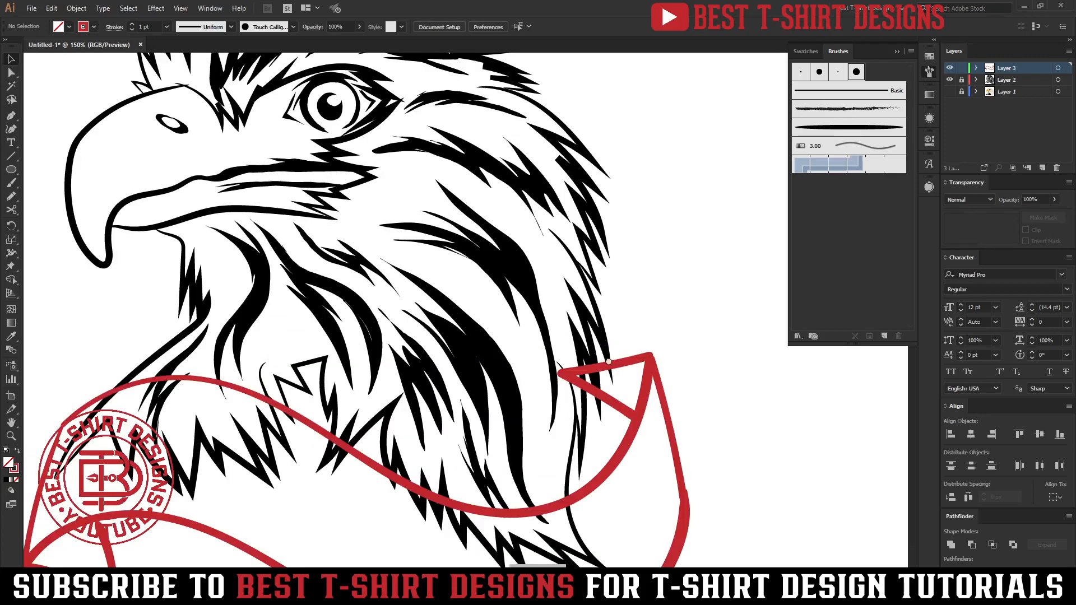
drag(609, 362, 490, 228)
drag(581, 349, 635, 338)
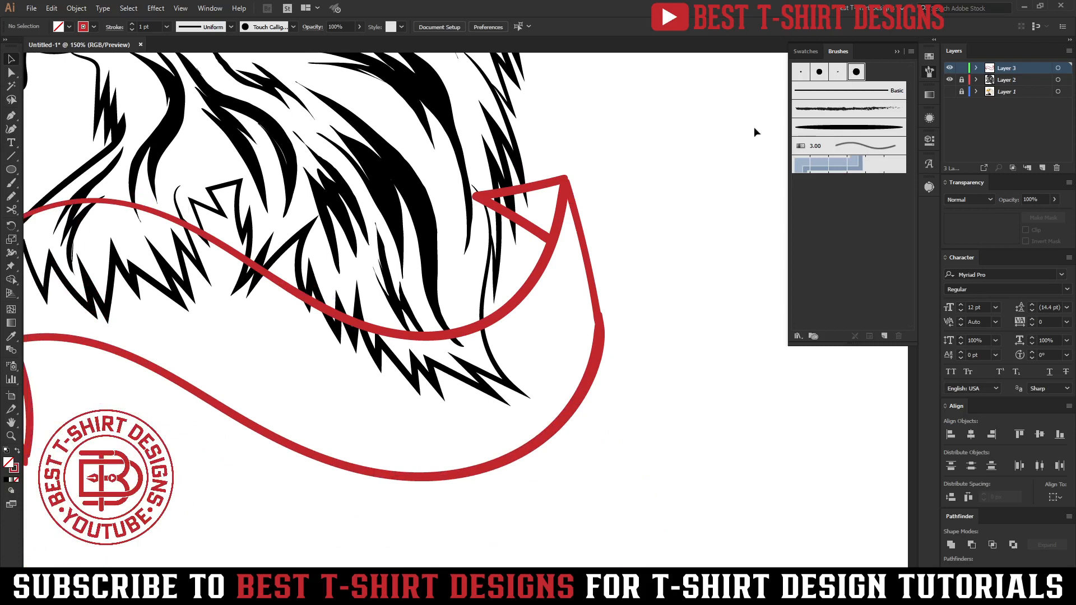
key(b)
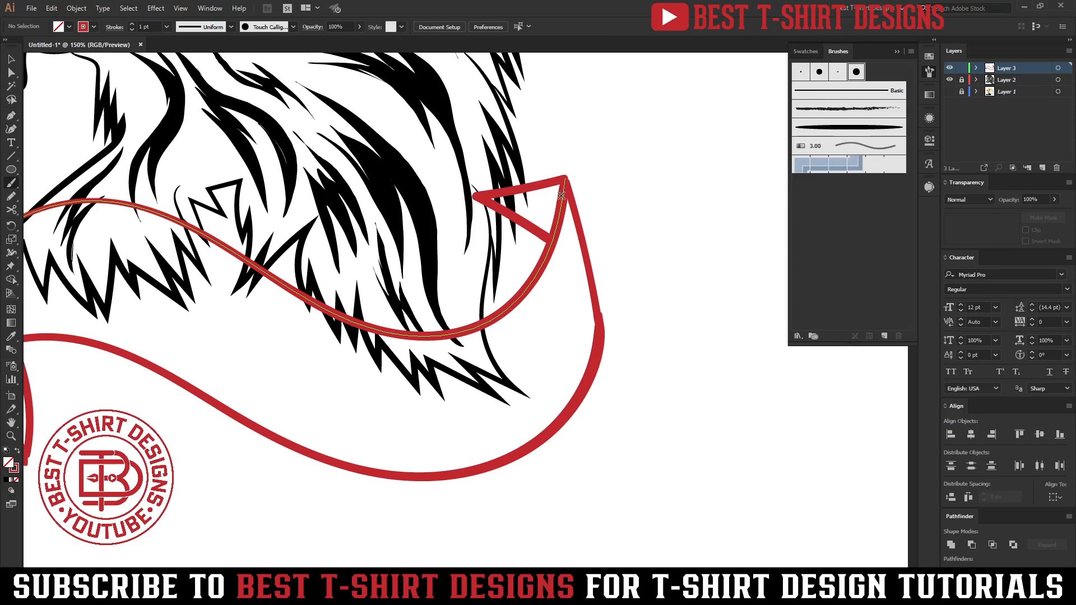
mouse_move(561, 196)
mouse_down()
mouse_move(511, 203)
mouse_move(551, 207)
mouse_up()
key(ctrl+z)
key(ctrl+z)
mouse_move(551, 200)
mouse_down()
mouse_move(525, 203)
mouse_move(531, 225)
mouse_up()
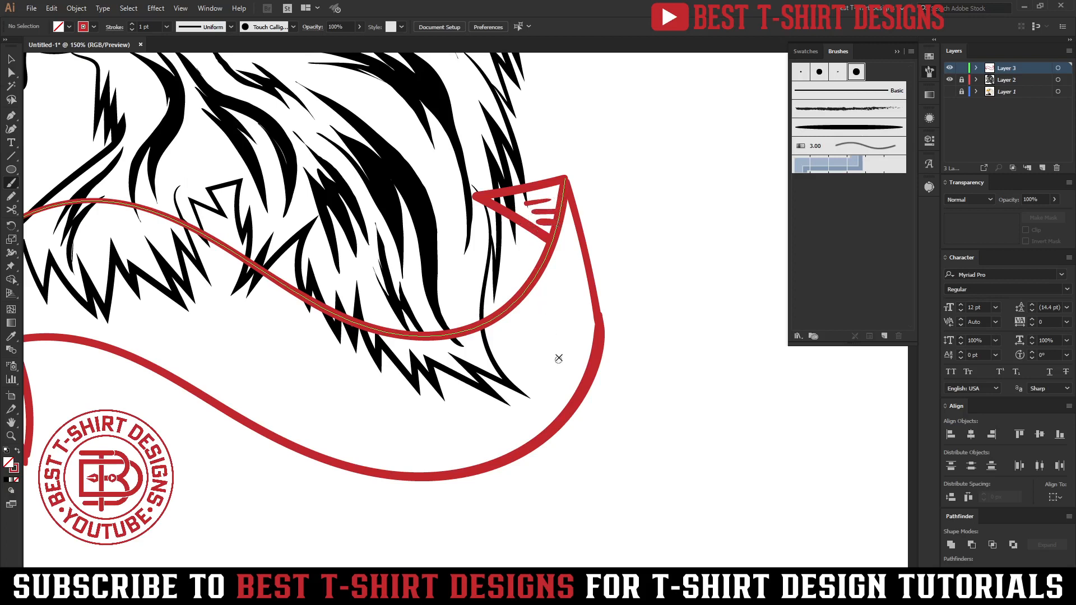
- Paint broken contour strokes just inside the banner's lower and upper edges along the curve behind the neck
drag(560, 380, 631, 260)
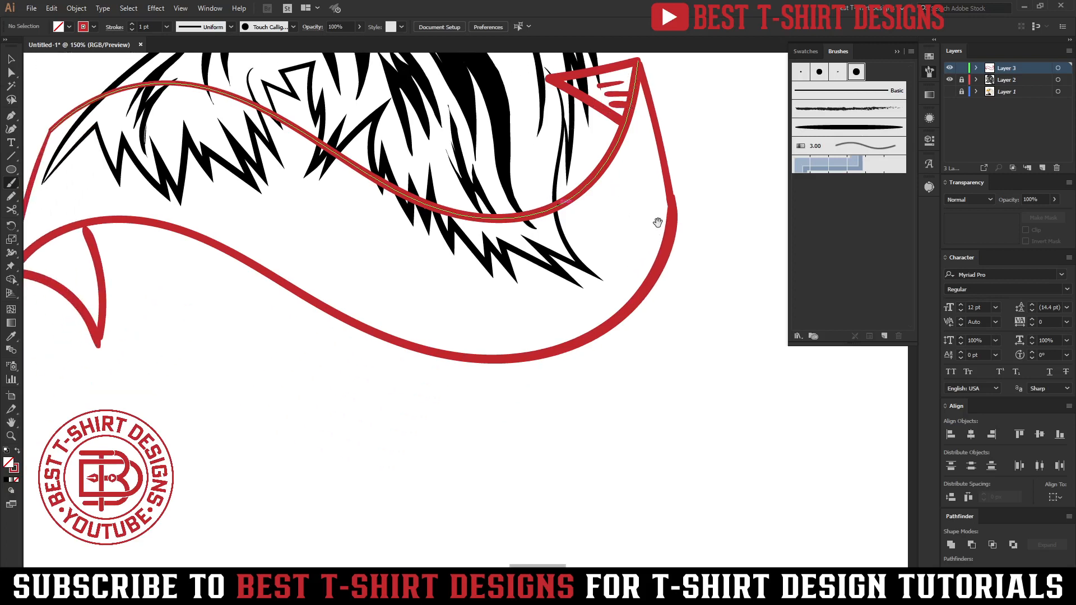
mouse_move(656, 207)
mouse_down()
mouse_move(631, 262)
mouse_move(577, 320)
mouse_up()
mouse_move(556, 330)
mouse_down()
mouse_move(462, 343)
mouse_move(371, 314)
mouse_up()
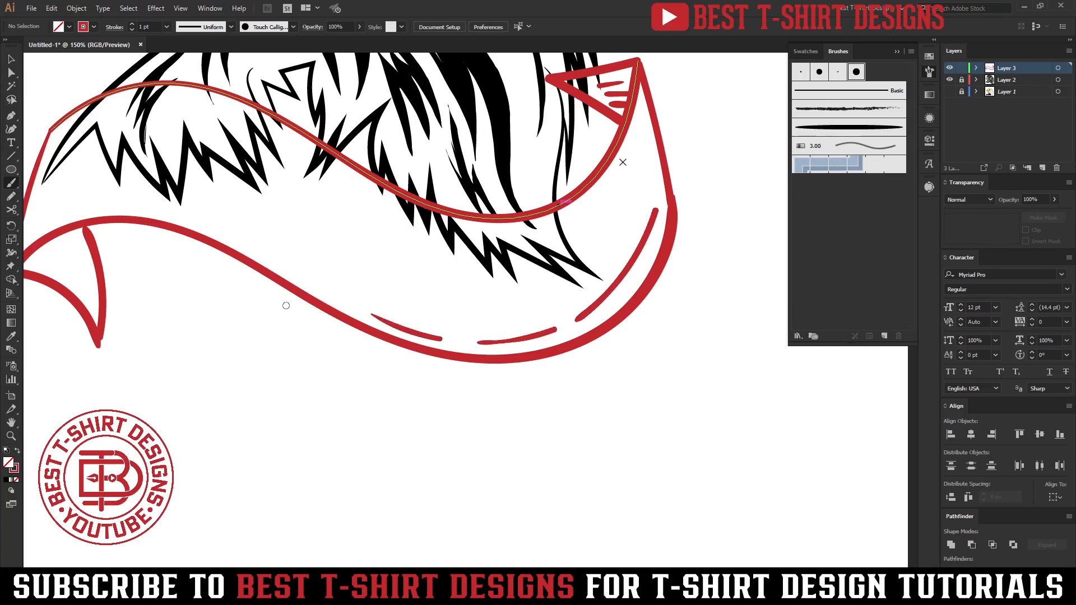
drag(632, 133, 600, 188)
drag(554, 220, 519, 230)
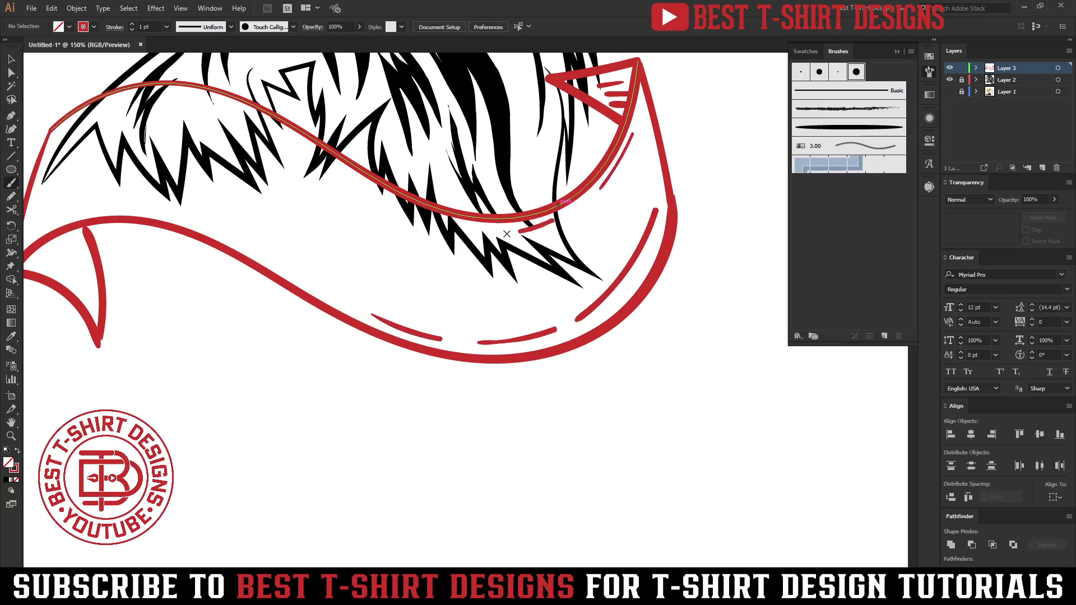
drag(587, 200, 568, 211)
- Paint broken contour strokes just above the banner's lower edge at its beak-side end
key(ctrl+minus)
drag(497, 339, 513, 311)
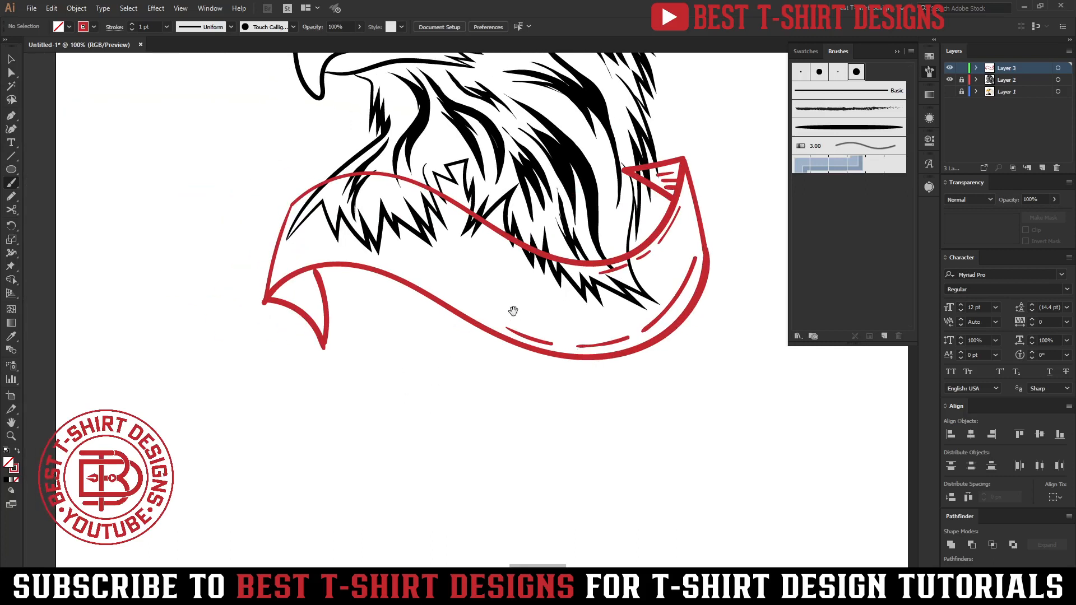
mouse_move(276, 277)
mouse_down()
mouse_move(310, 256)
mouse_move(282, 270)
mouse_move(367, 260)
mouse_up()
key(ctrl+z)
- Paint two short contour strokes under the banner's upper edge at the beak-side end and hatch the pointed fold below
drag(297, 206, 389, 189)
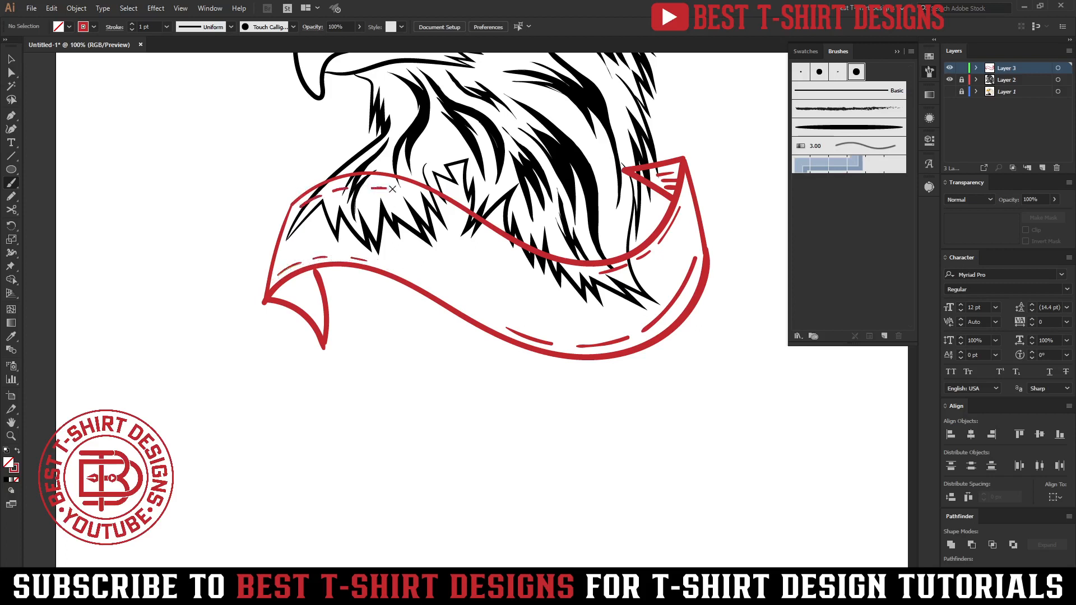
key(ctrl+z)
key(ctrl+z)
key(ctrl+z)
drag(294, 208, 362, 186)
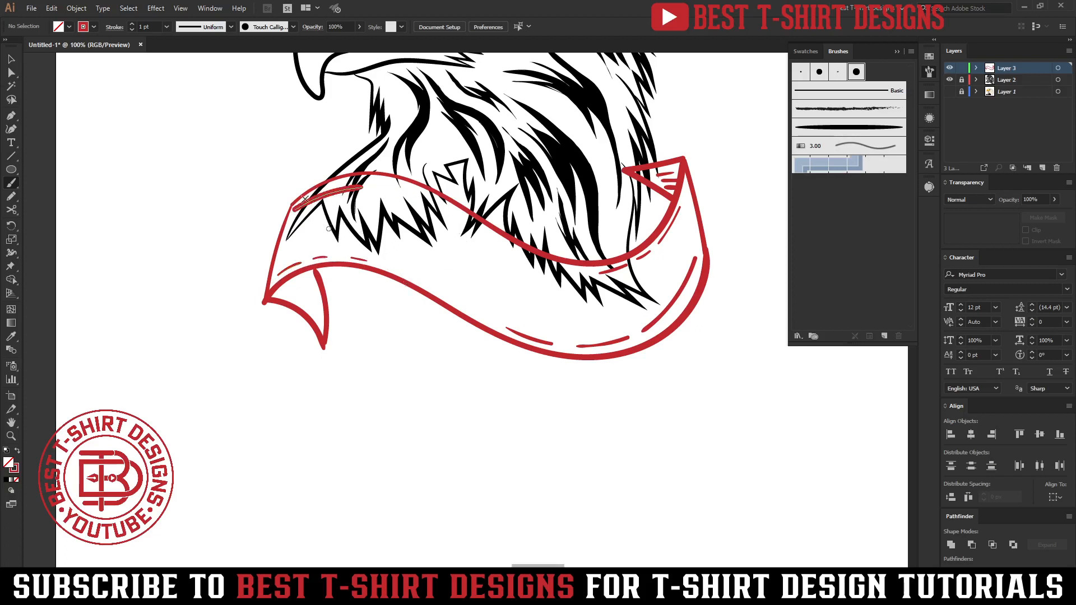
key(ctrl+z)
drag(294, 208, 360, 185)
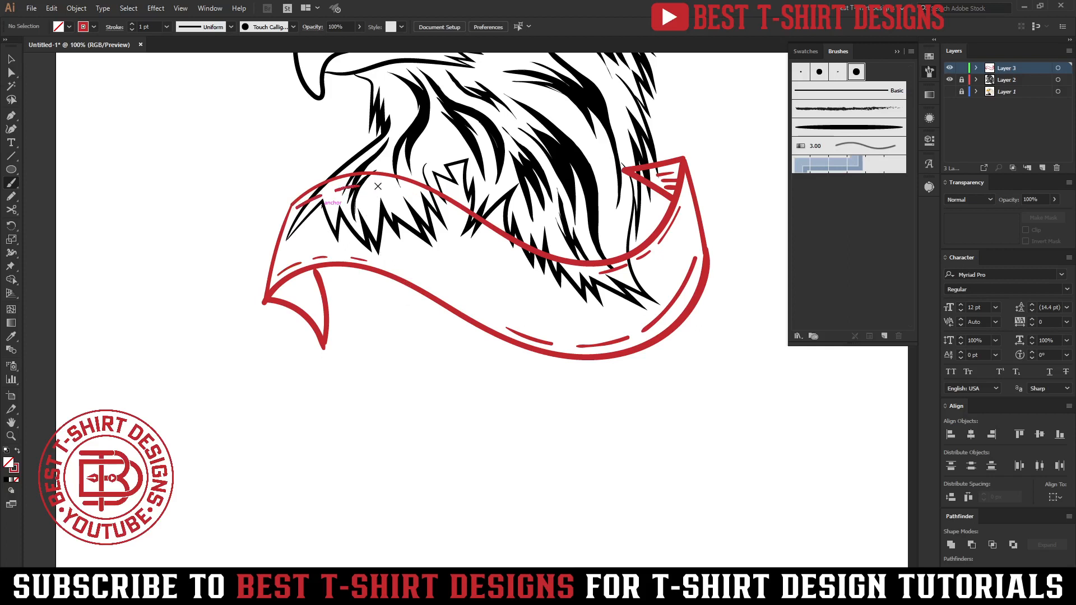
mouse_move(274, 291)
mouse_down()
mouse_move(314, 303)
mouse_move(310, 279)
mouse_move(318, 295)
mouse_up()
- Move the lower anchor point of the banner's beak-side end edge so it meets the fold corner neatly
click(10, 72)
click(265, 302)
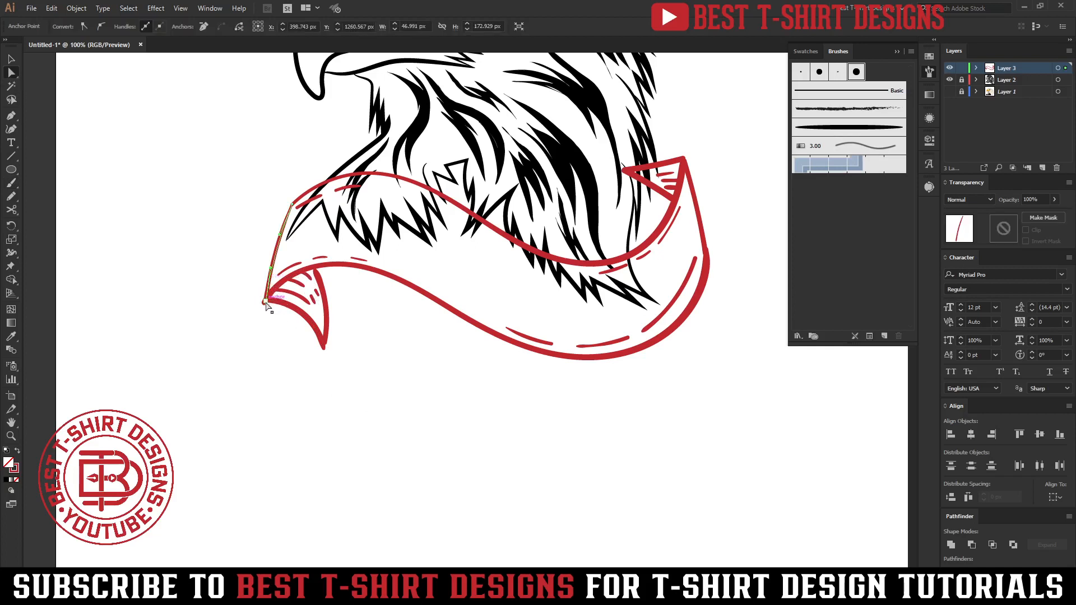
shift+click(271, 300)
click(266, 301)
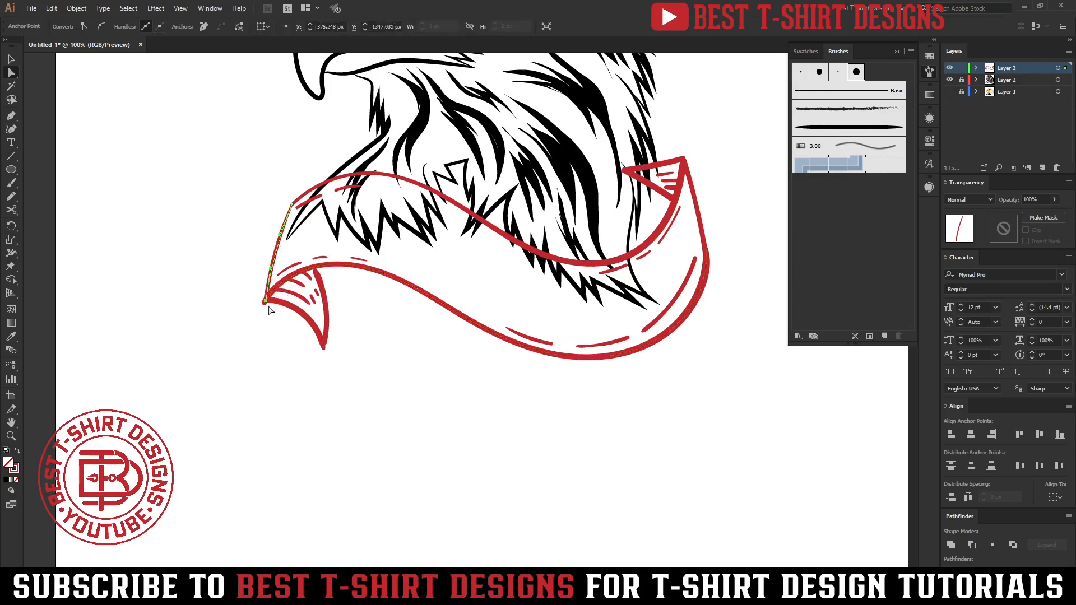
mouse_move(267, 303)
mouse_down()
mouse_move(253, 302)
mouse_move(265, 303)
mouse_up()
click(268, 373)
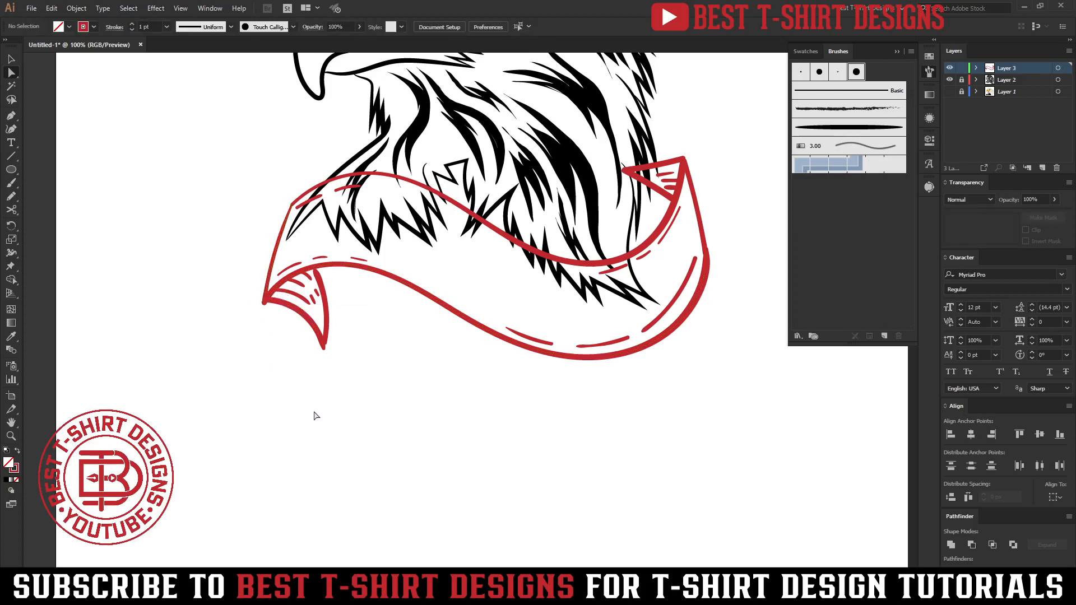
- Align the anchor points of the pointed fold's curves with the banner's beak-side corner and the fold's tip
click(267, 303)
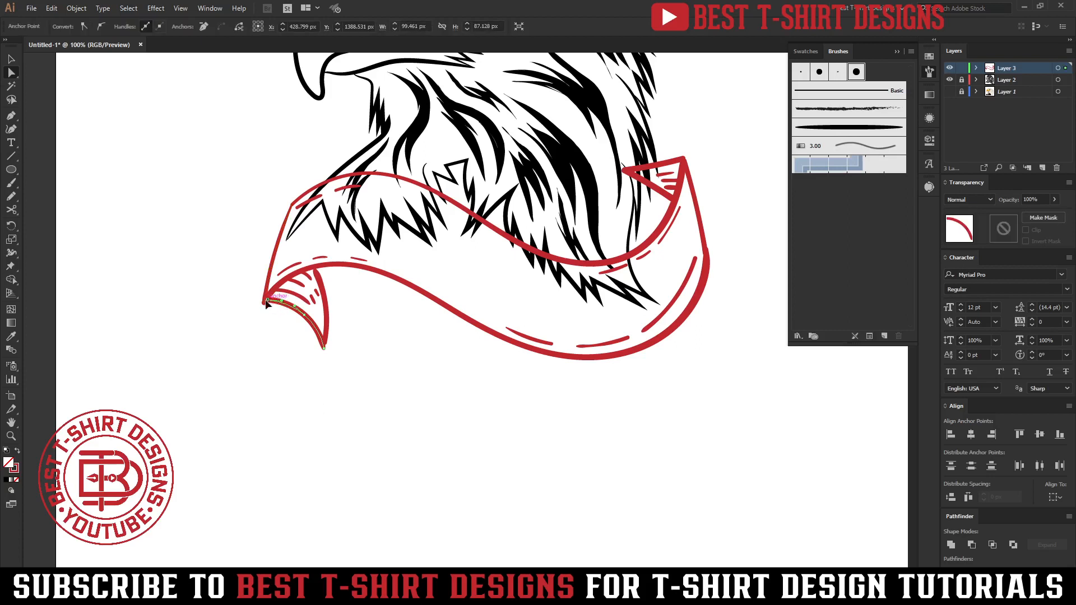
drag(266, 300, 264, 303)
click(278, 354)
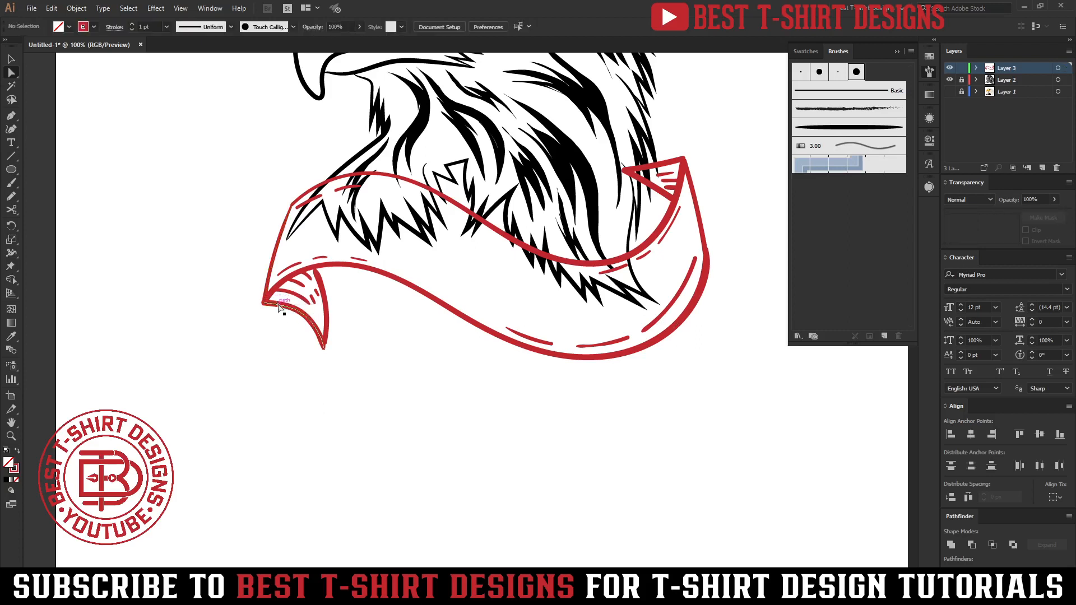
click(264, 303)
drag(266, 303, 264, 302)
click(283, 336)
drag(323, 343, 323, 348)
click(474, 408)
- Select the whole banner sketch and expand its brush strokes into red filled shapes
key(ctrl+minus)
key(ctrl+minus)
key(ctrl+minus)
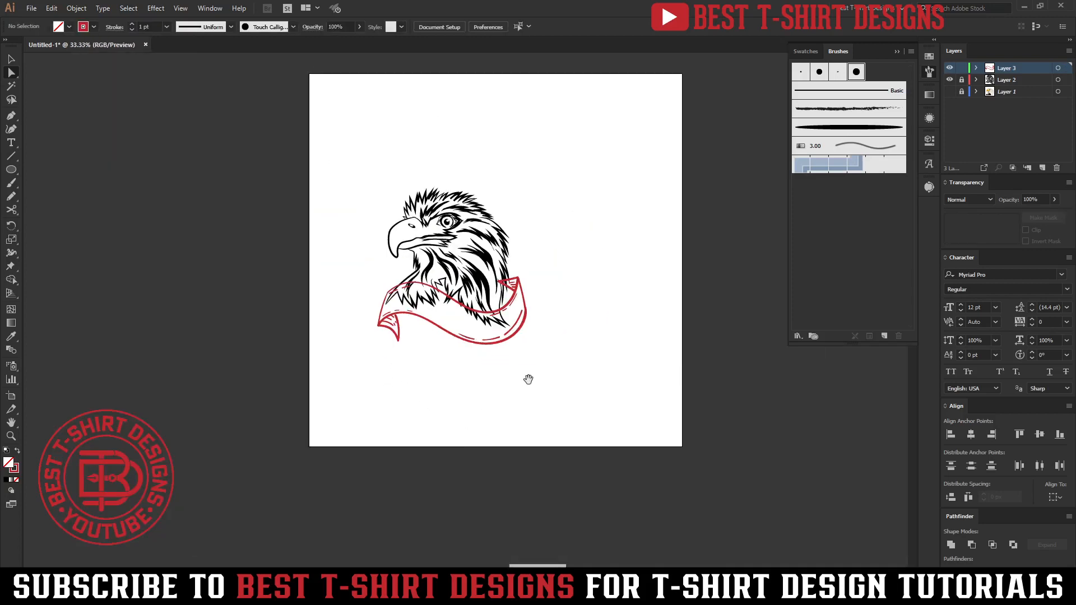
key(ctrl+plus)
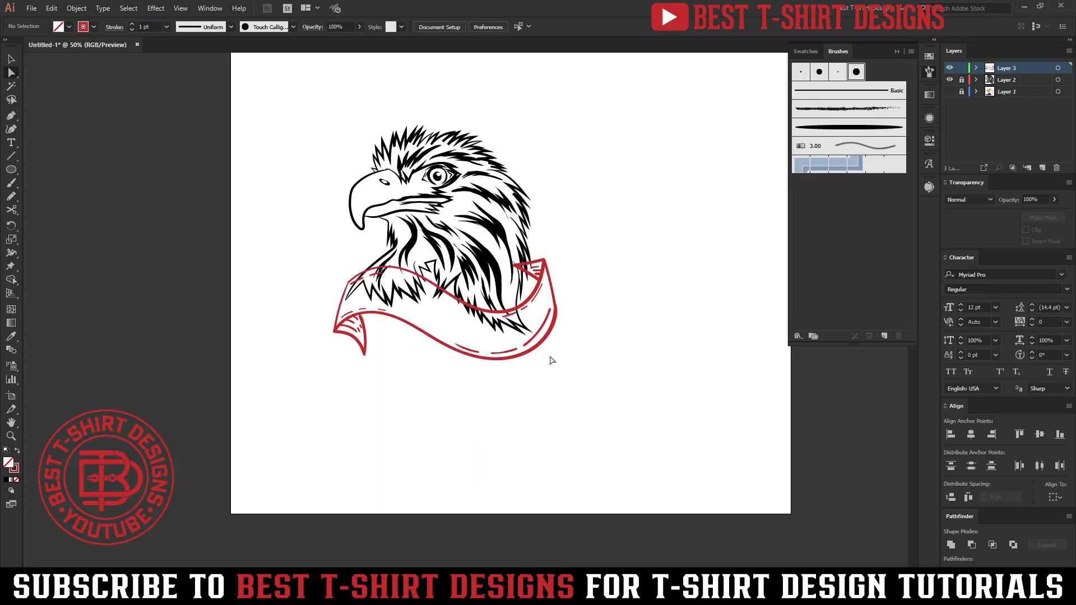
key(v)
drag(257, 200, 739, 490)
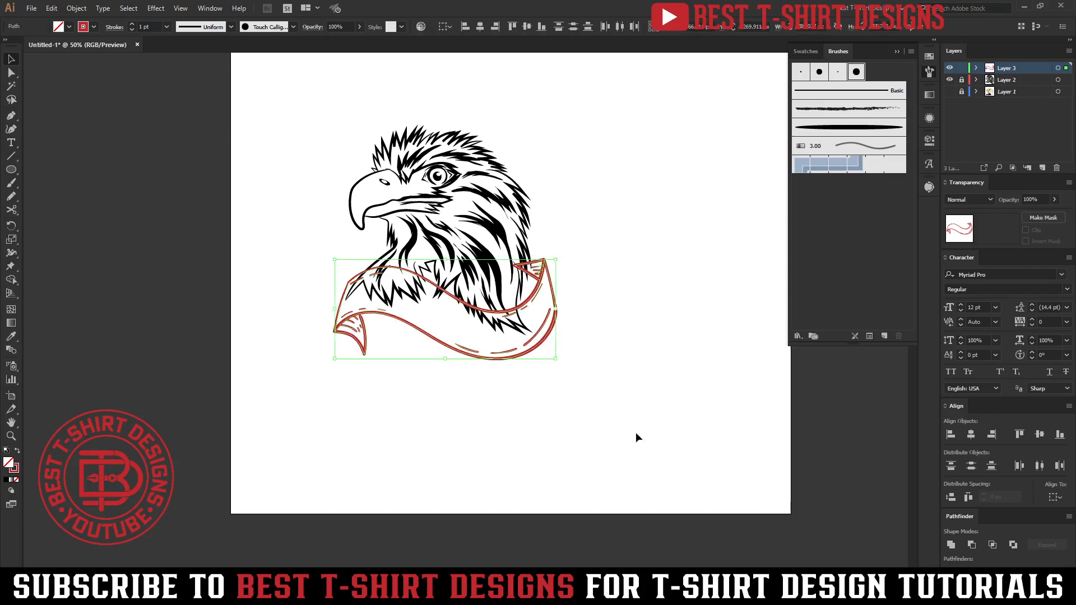
key(a)
key(ctrl+e)
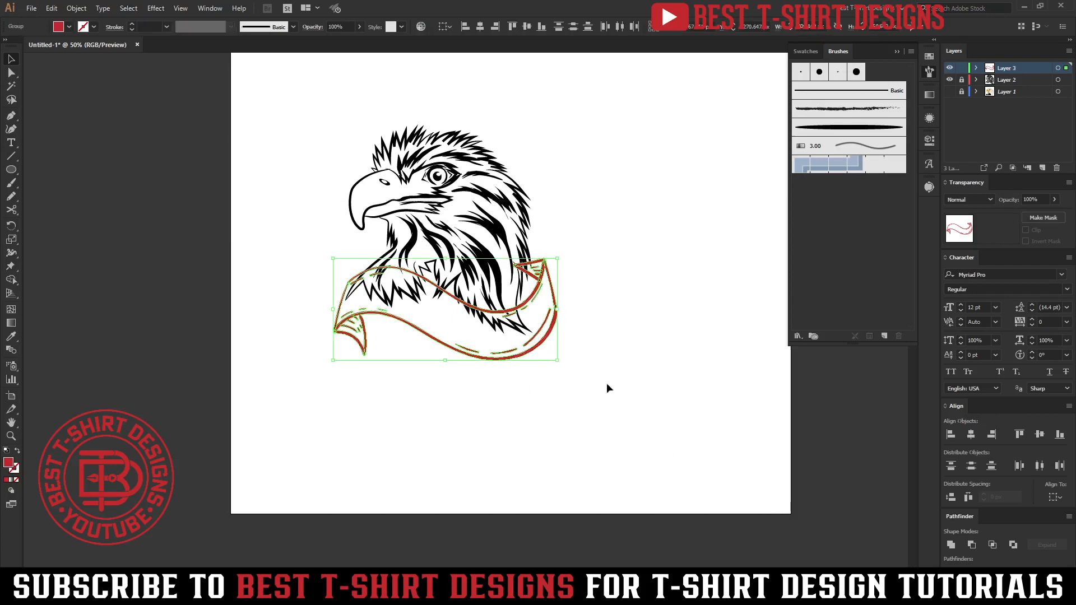
- Scale the banner up slightly from its centre and shift it a little across the eagle's lower neck
drag(564, 309, 593, 319)
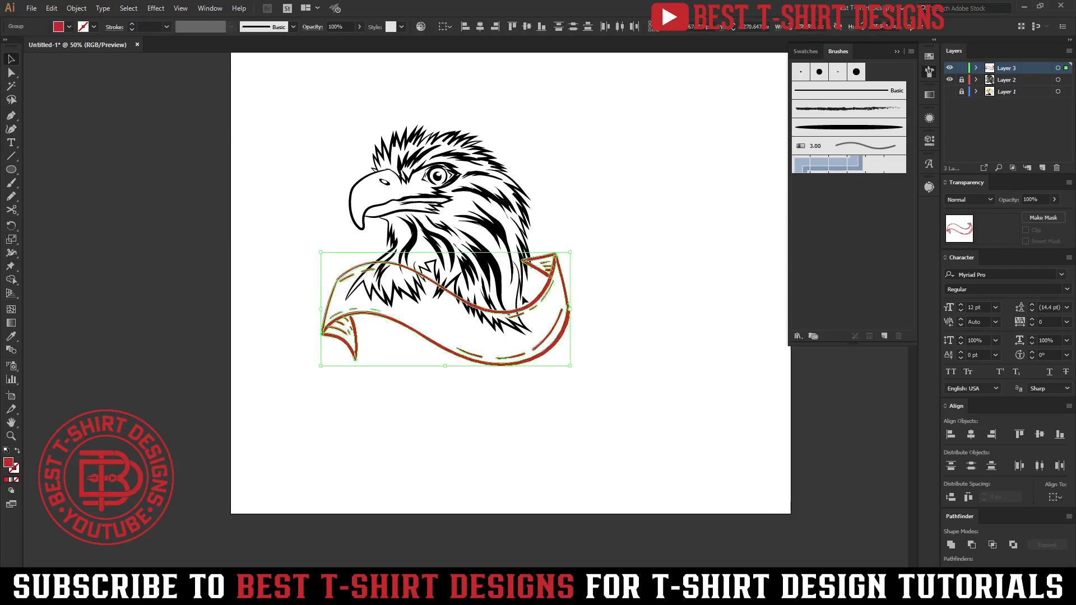
drag(519, 314, 513, 316)
key(ctrl+equal)
scroll(694, 455, up, 2)
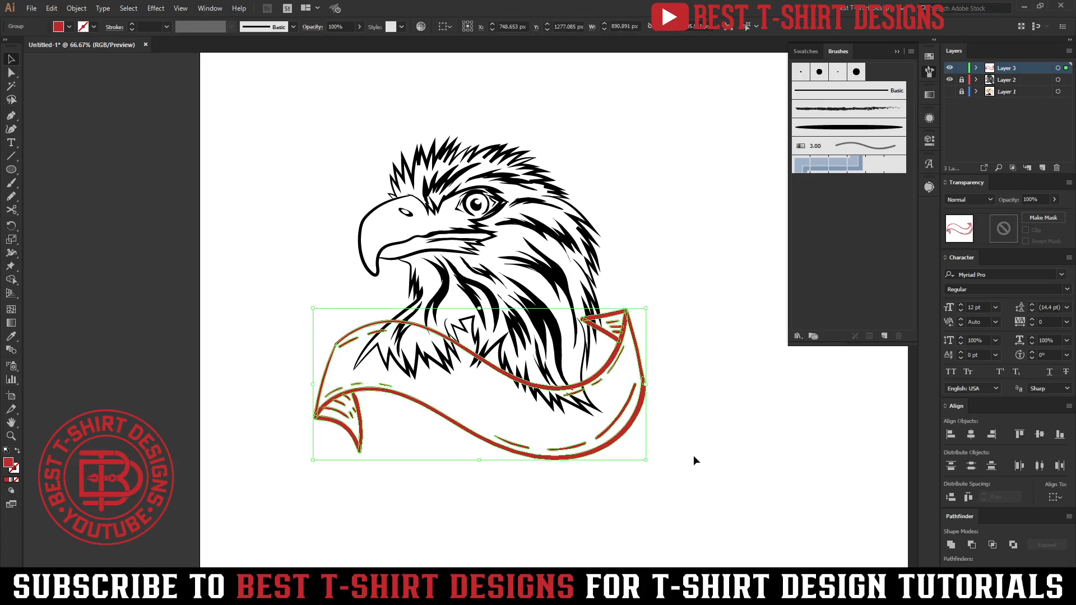
click(694, 454)
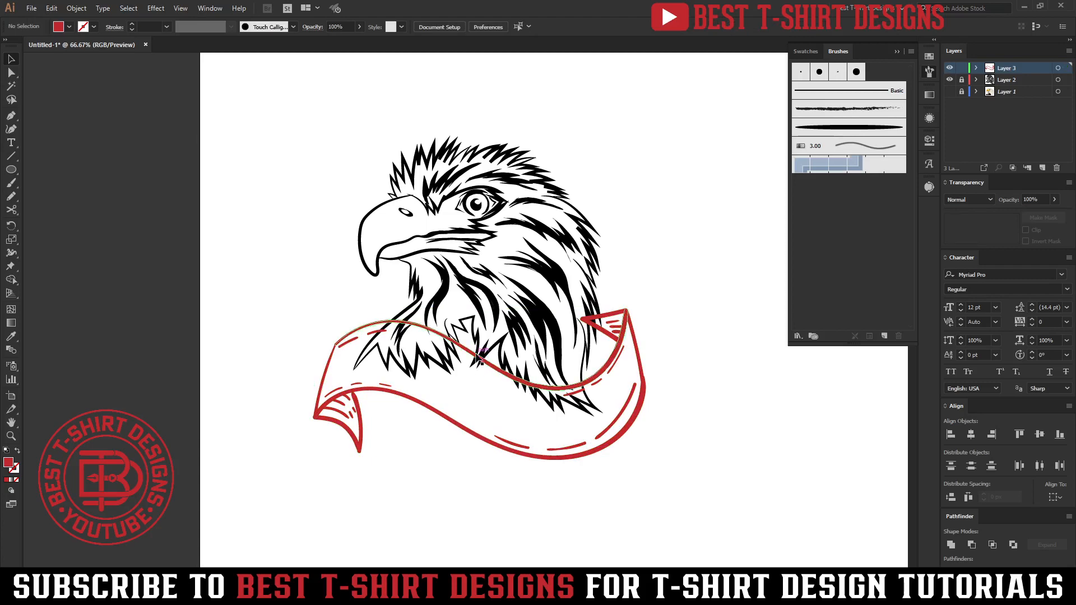
- Unlock Layer 2 and select the eagle line art
click(961, 80)
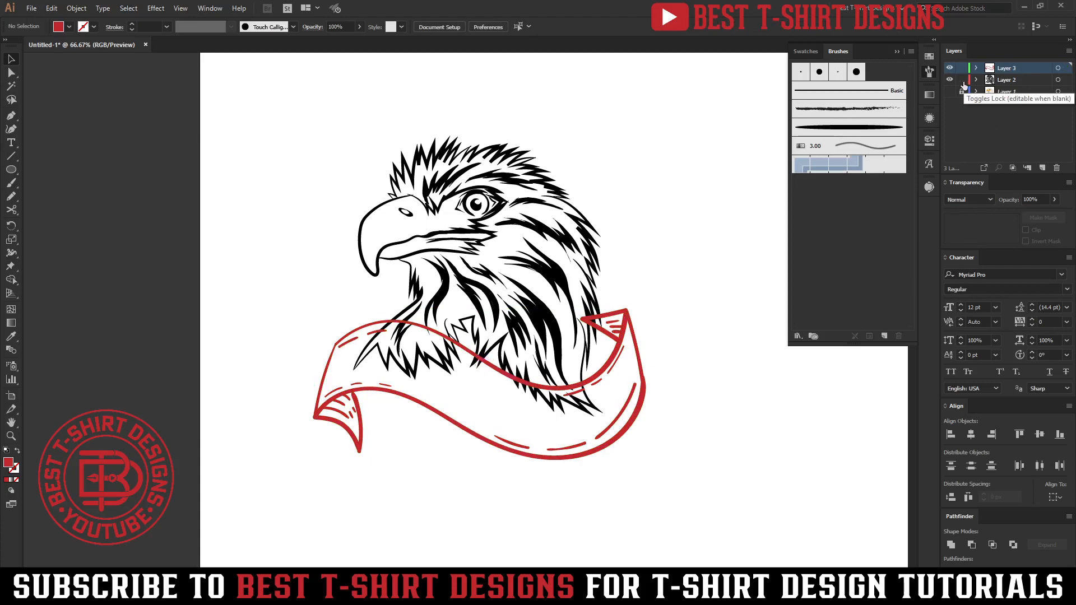
scroll(460, 393, up, 3)
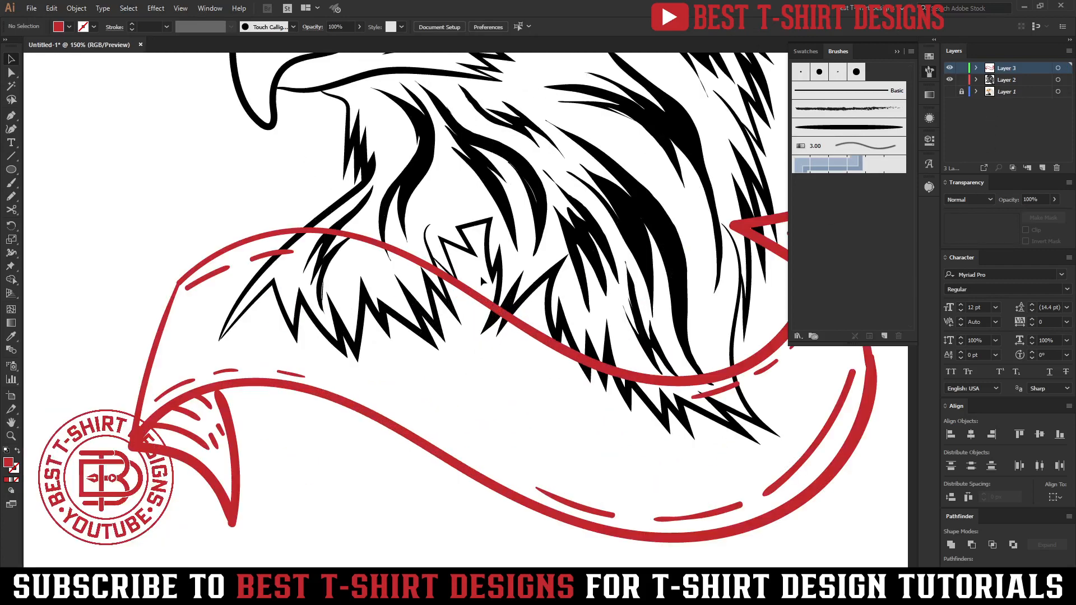
click(470, 251)
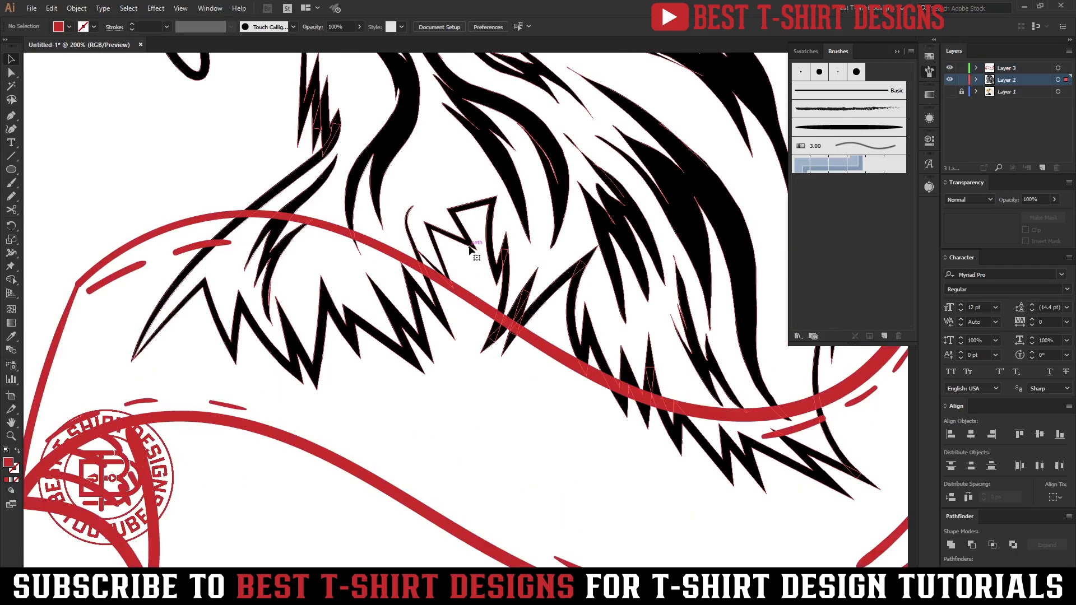
double_click(469, 250)
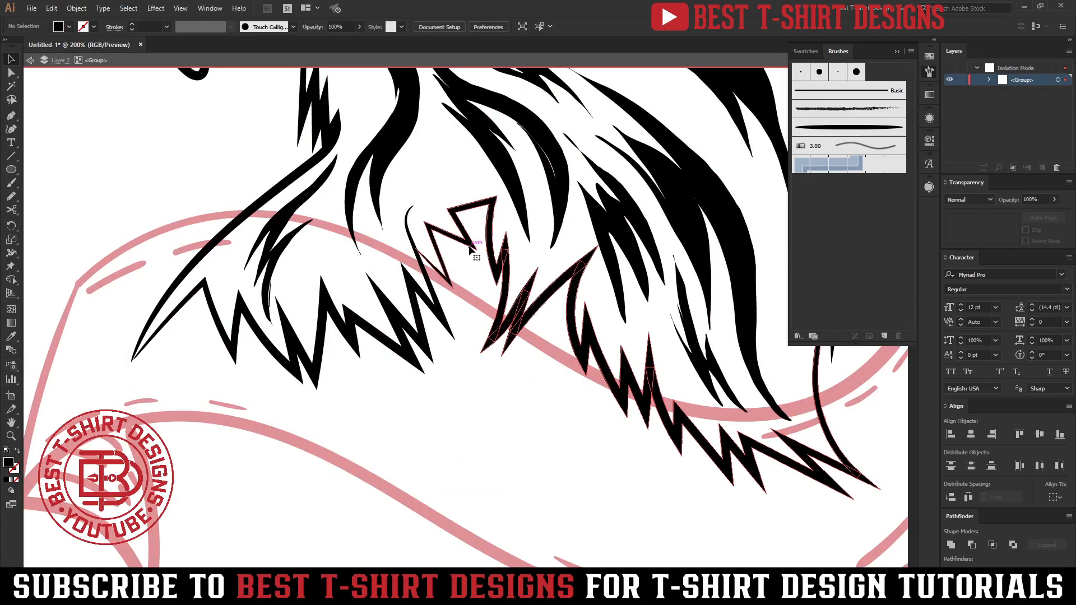
click(469, 250)
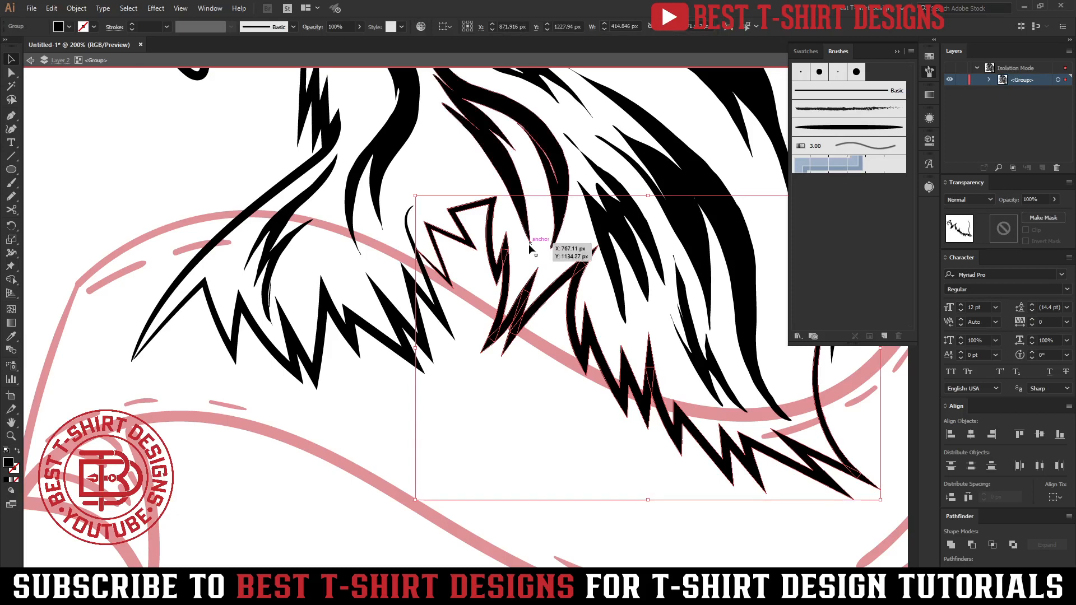
click(529, 243)
double_click(537, 367)
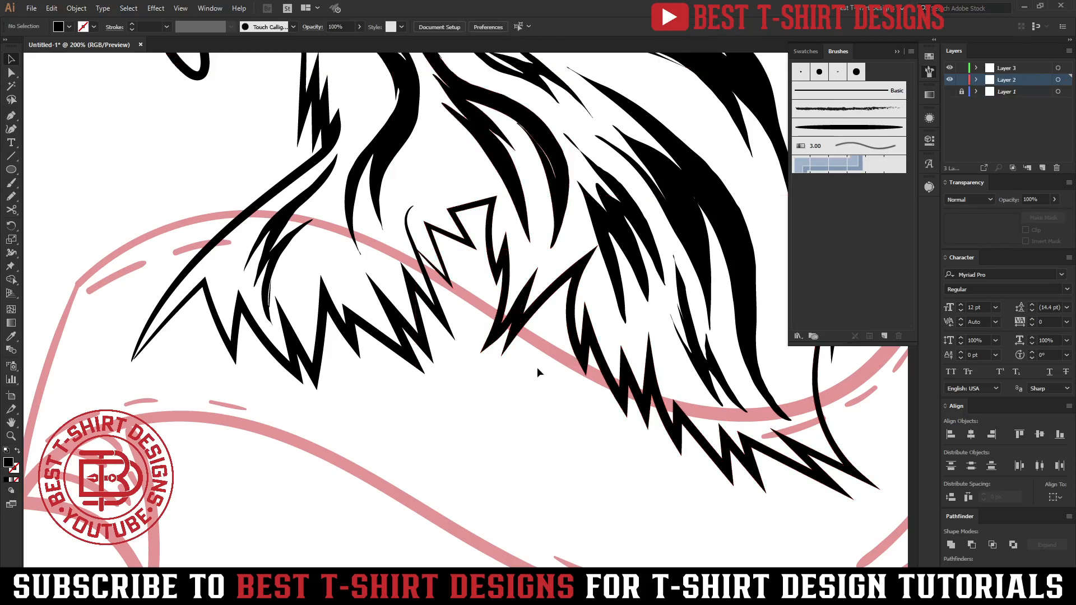
key(ctrl+0)
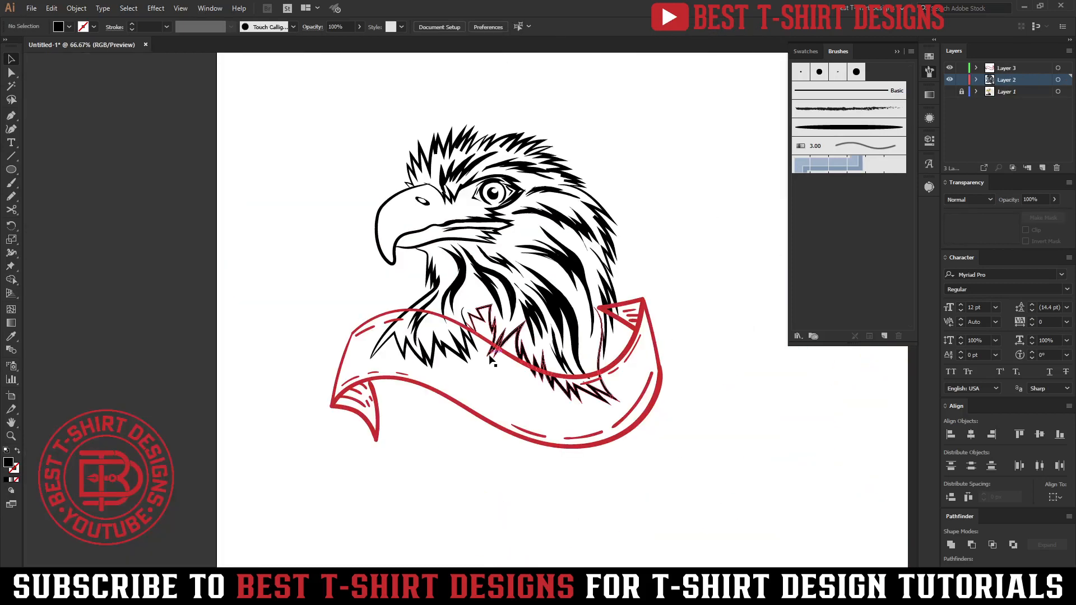
- Select the complete eagle artwork and give it an opacity mask with Clip turned off
click(489, 357)
scroll(489, 357, up, 1)
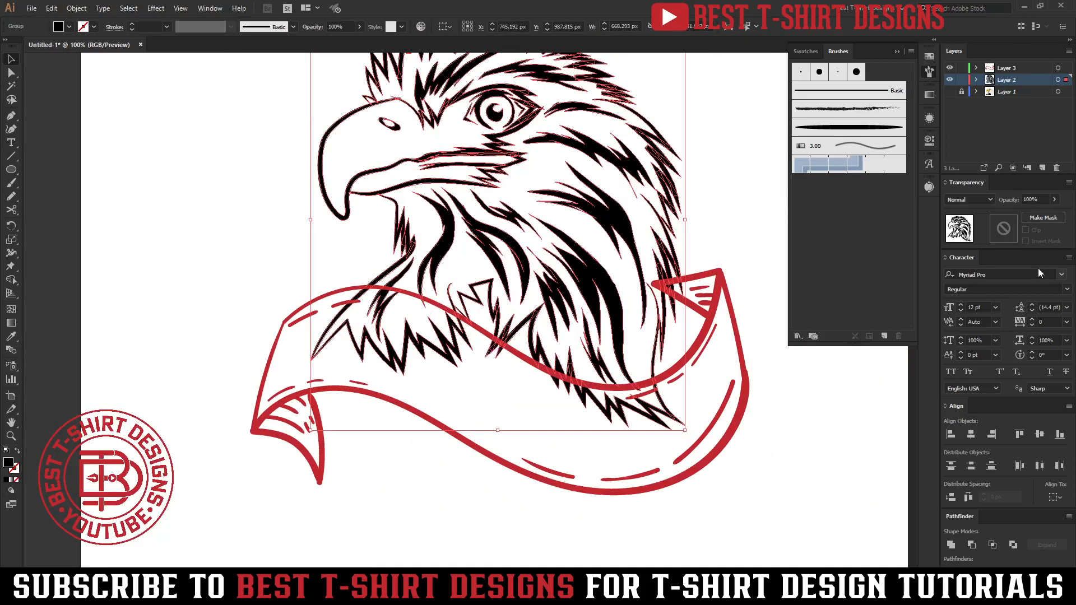
click(1002, 228)
click(1027, 230)
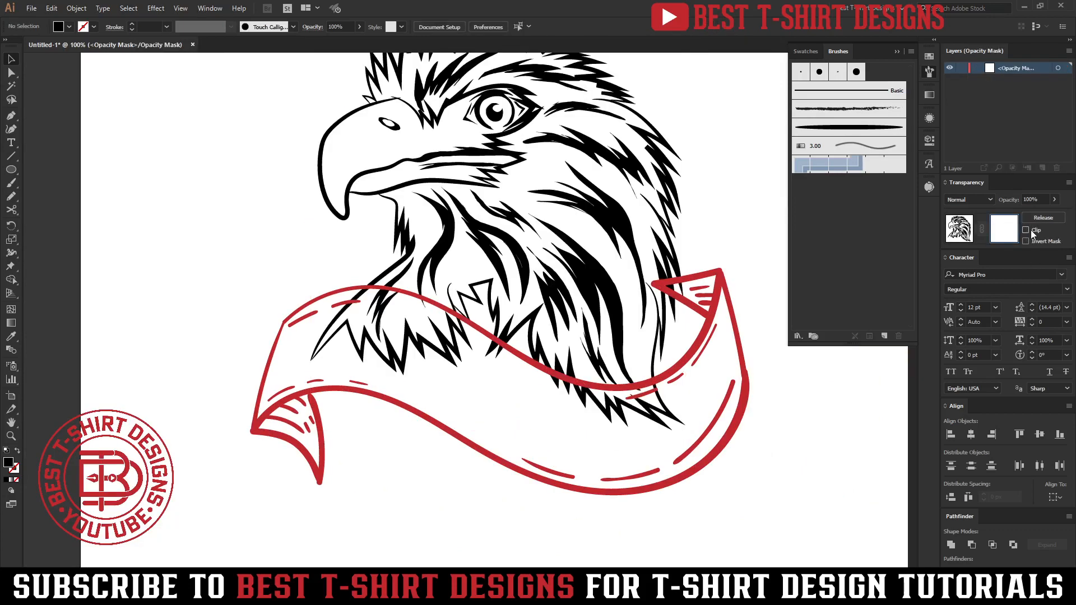
- Start a black Pen tool shape in the eagle's opacity mask, tracing the banner's upper edge across the lower neck
click(929, 57)
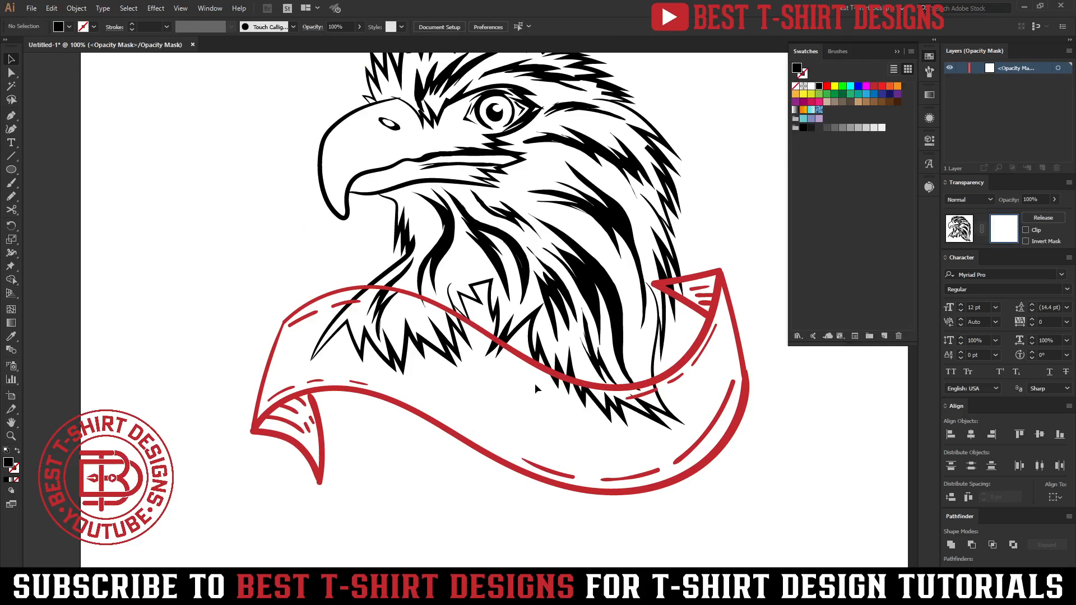
key(p)
scroll(378, 289, up, 1)
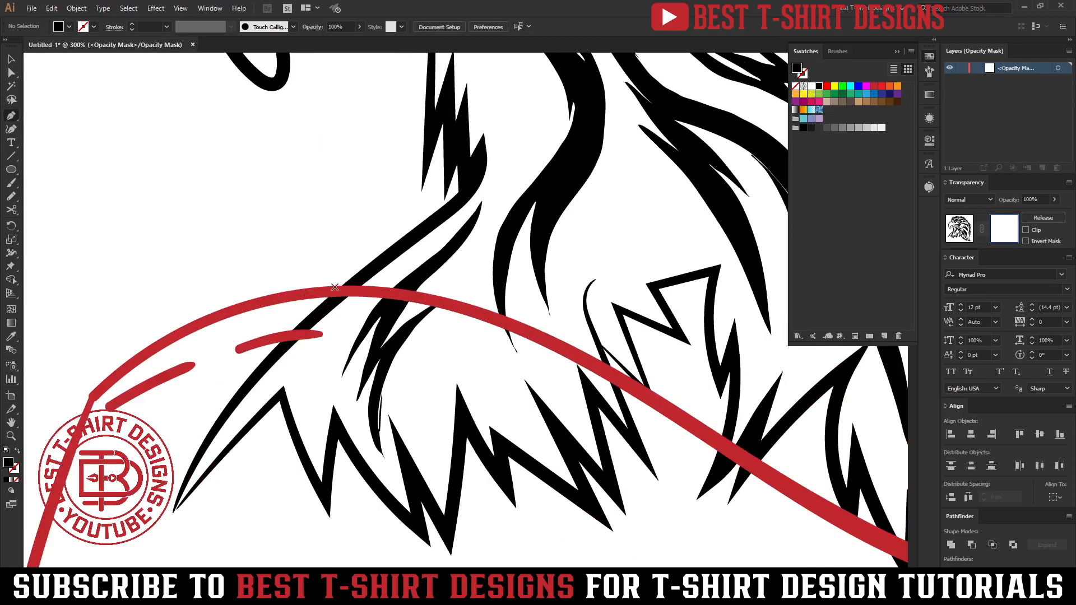
click(316, 293)
drag(507, 325, 606, 369)
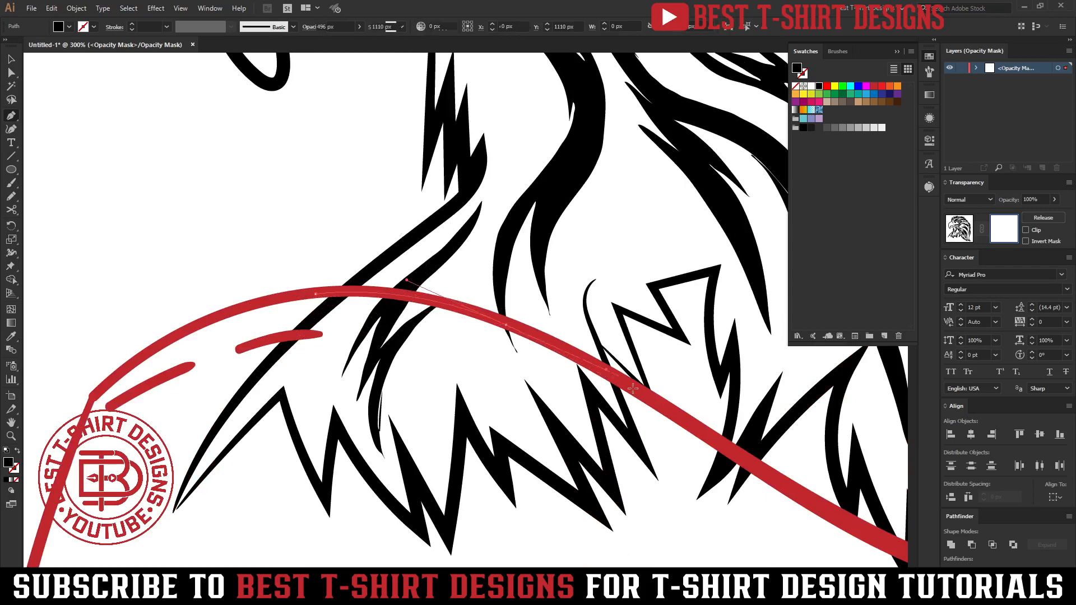
click(689, 425)
click(804, 502)
drag(831, 514, 383, 321)
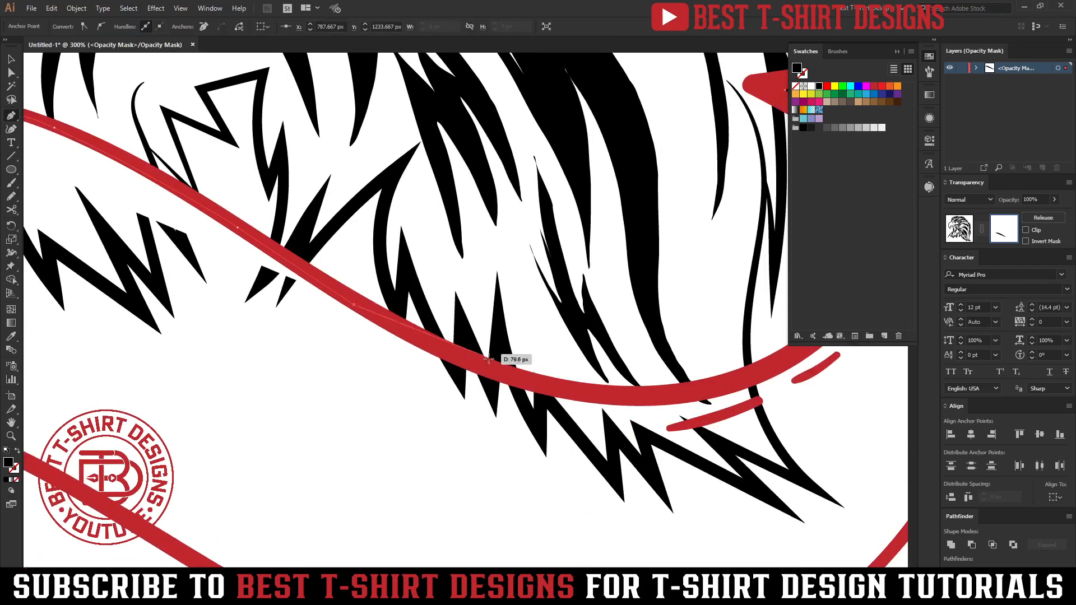
drag(507, 374, 699, 395)
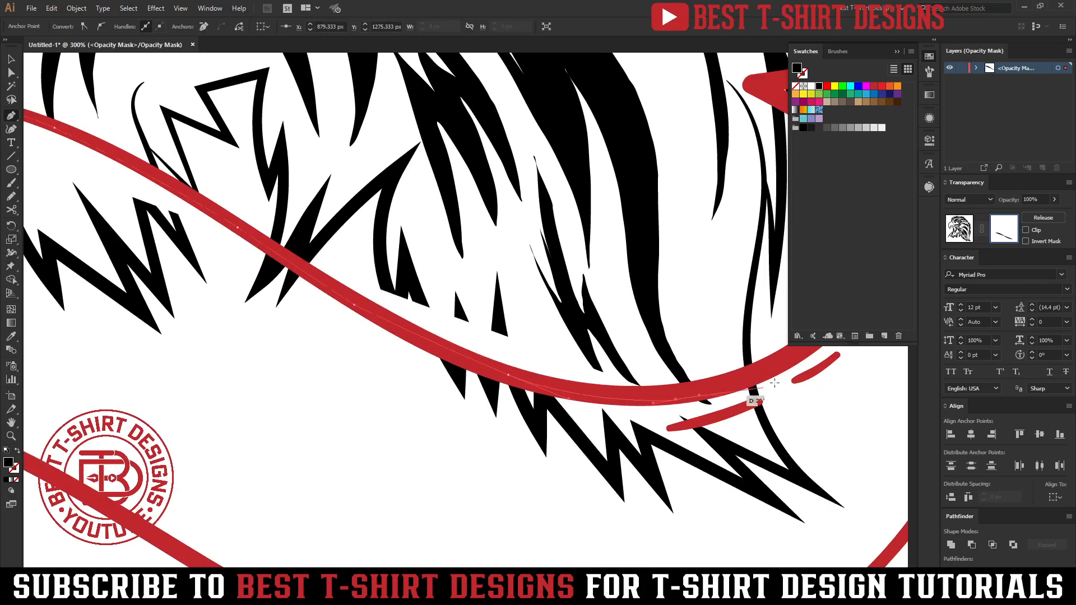
click(793, 356)
key(ctrl+1)
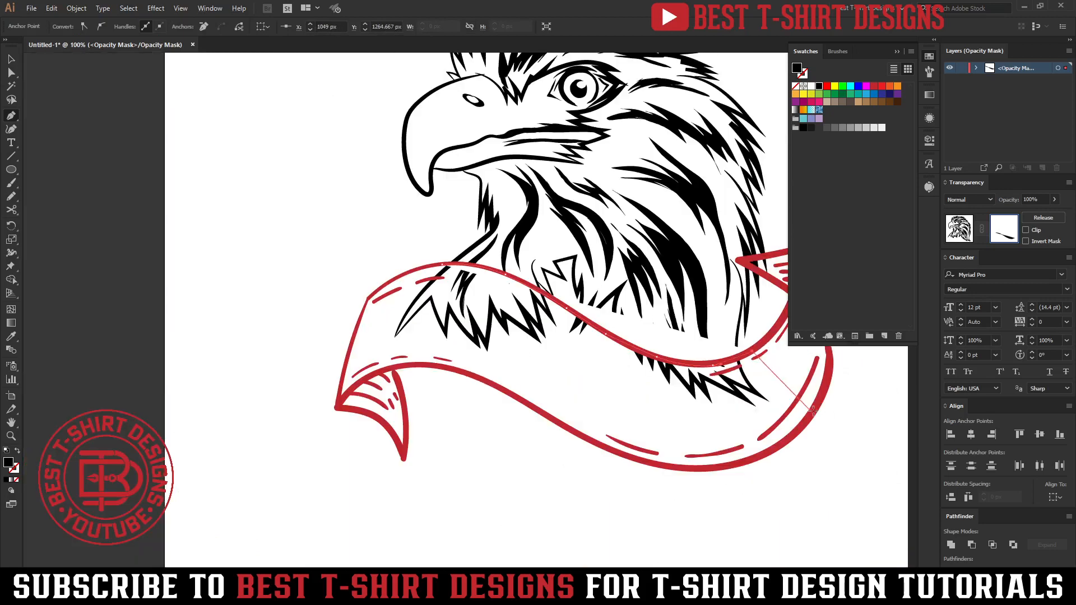
- Close the mask shape around the banner's lower area to hide the feathers behind it, and return to the main artwork
click(820, 410)
click(792, 485)
click(557, 500)
click(363, 438)
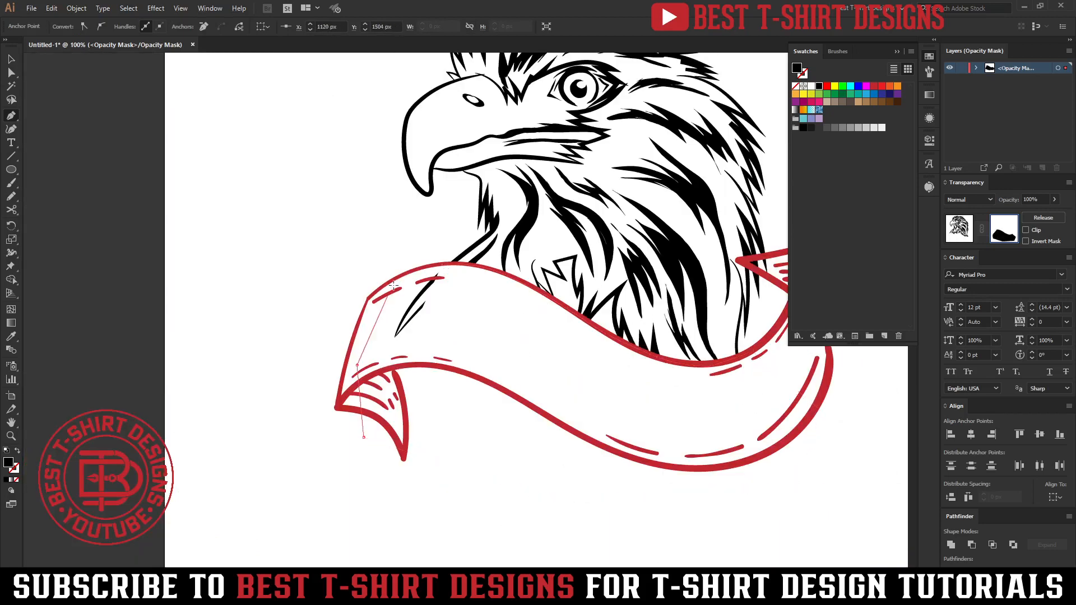
click(357, 365)
click(393, 284)
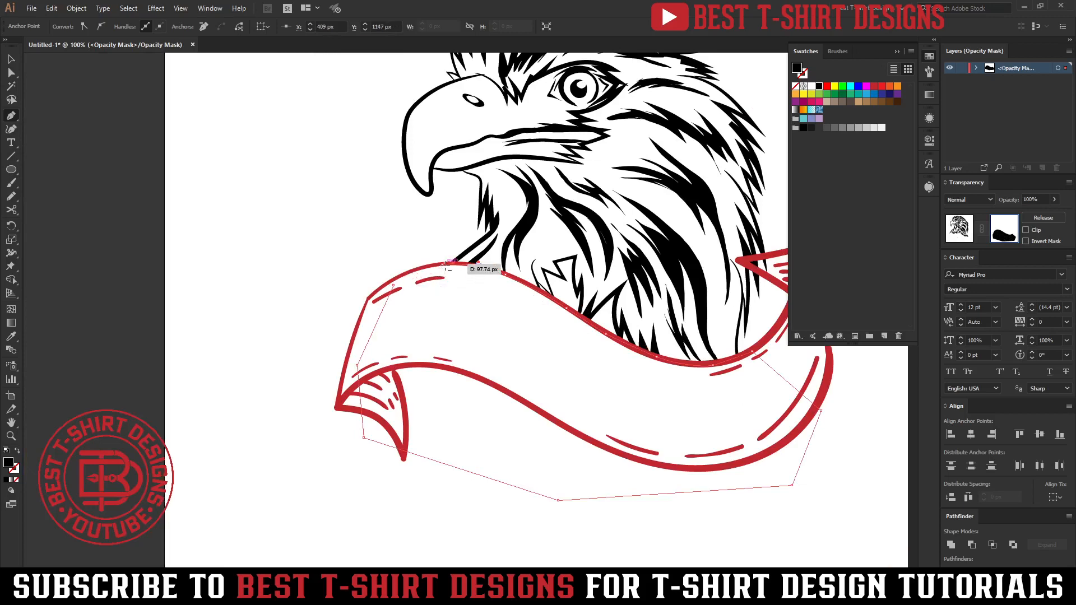
click(446, 265)
key(ctrl+z)
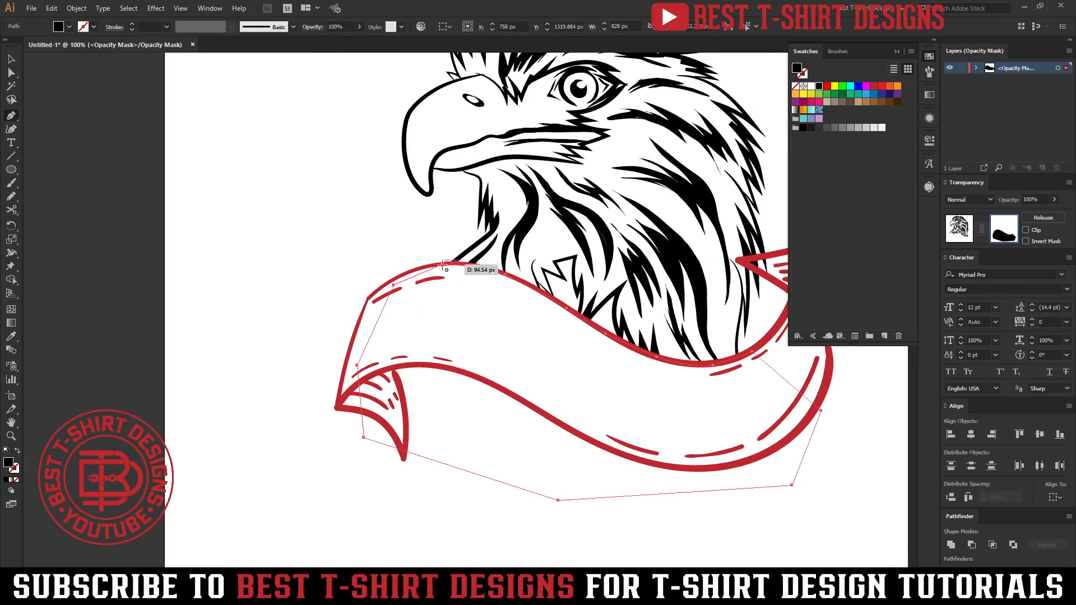
click(443, 265)
key(v)
key(ctrl+minus)
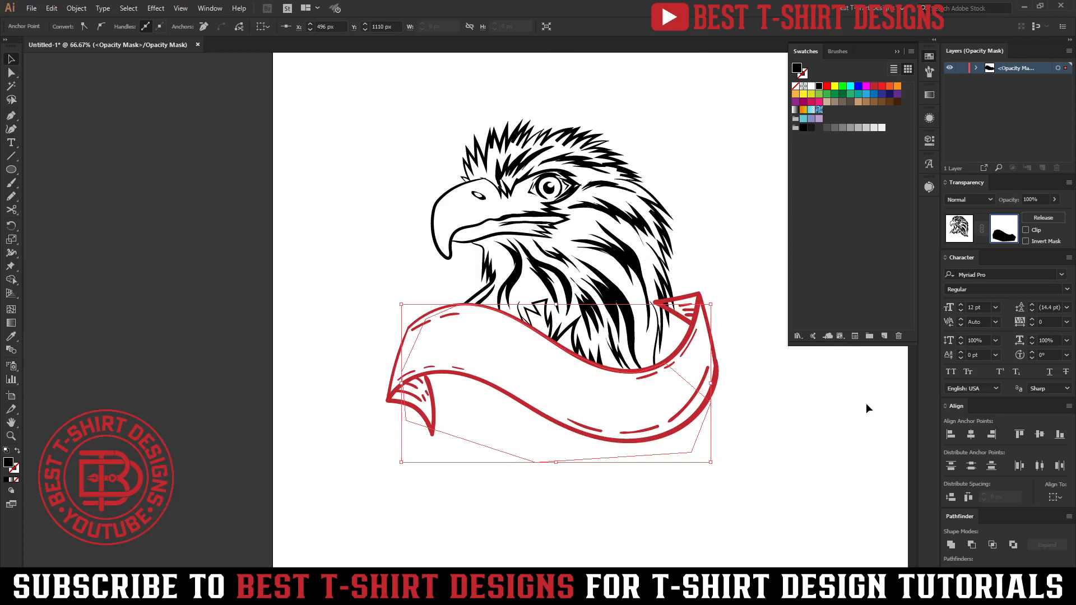
click(782, 409)
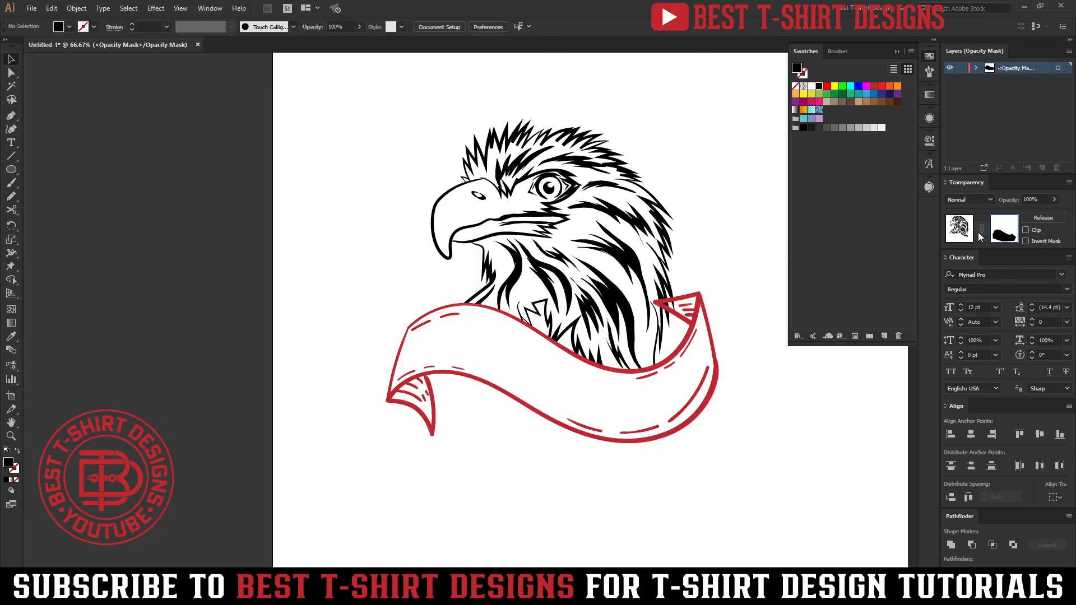
click(959, 229)
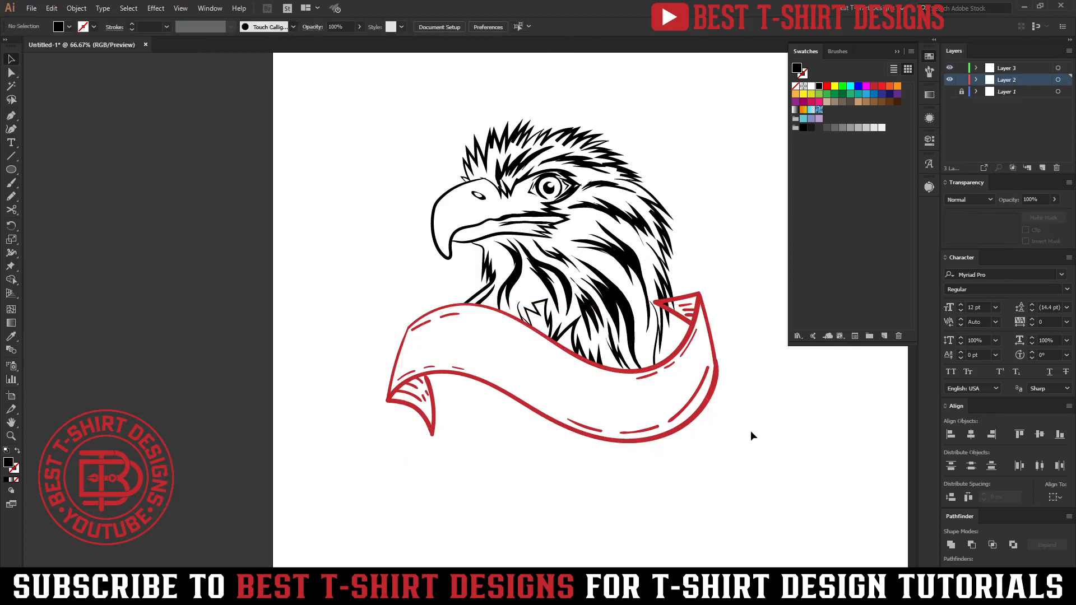
- Select the red banner and give it an opacity mask with Clip turned off
click(687, 303)
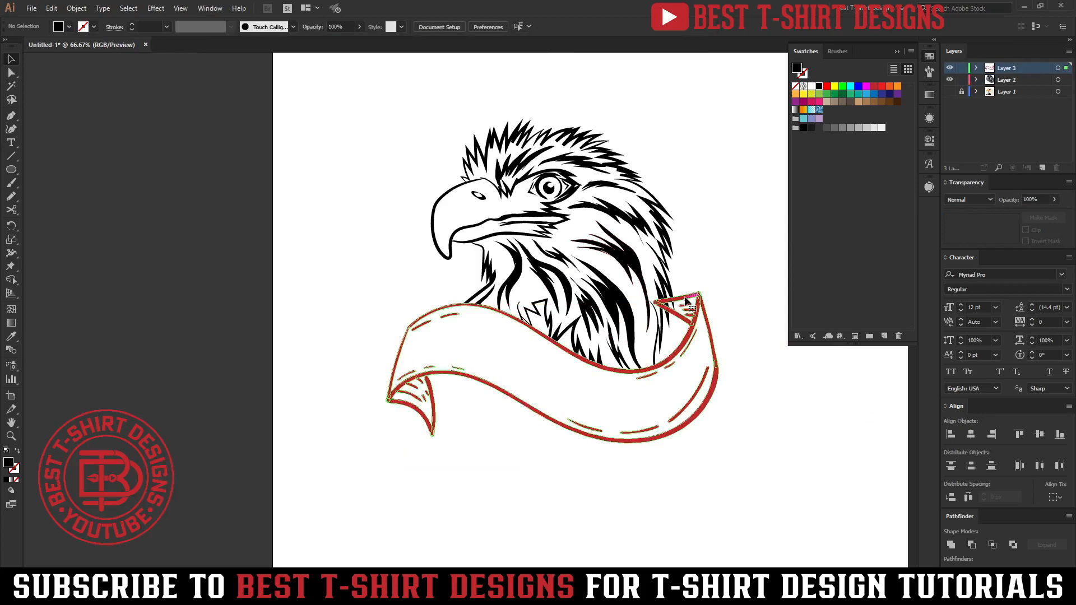
scroll(678, 300, up, 3)
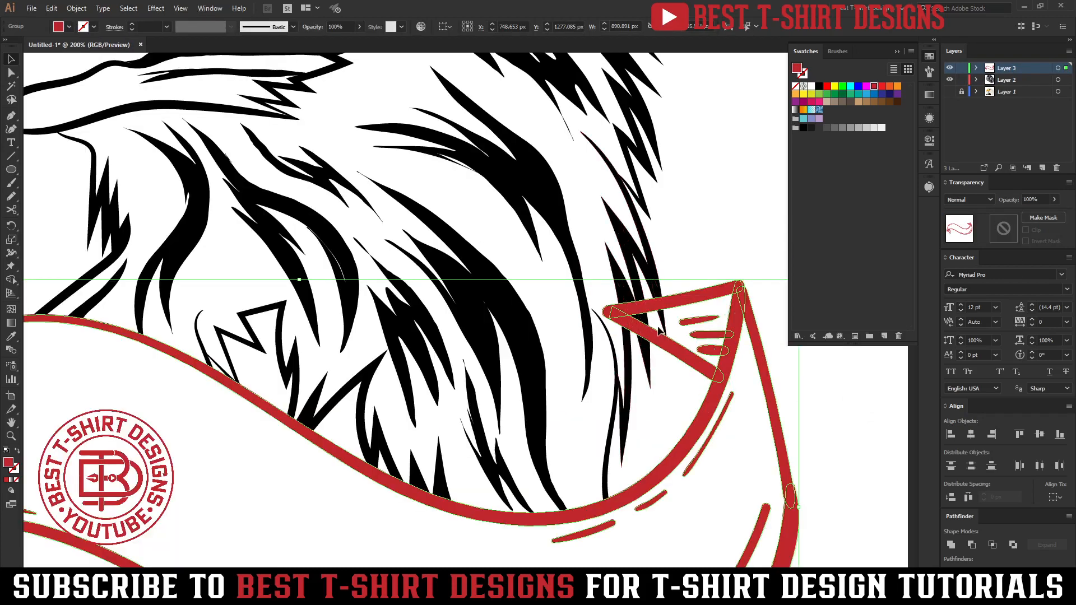
scroll(659, 314, up, 1)
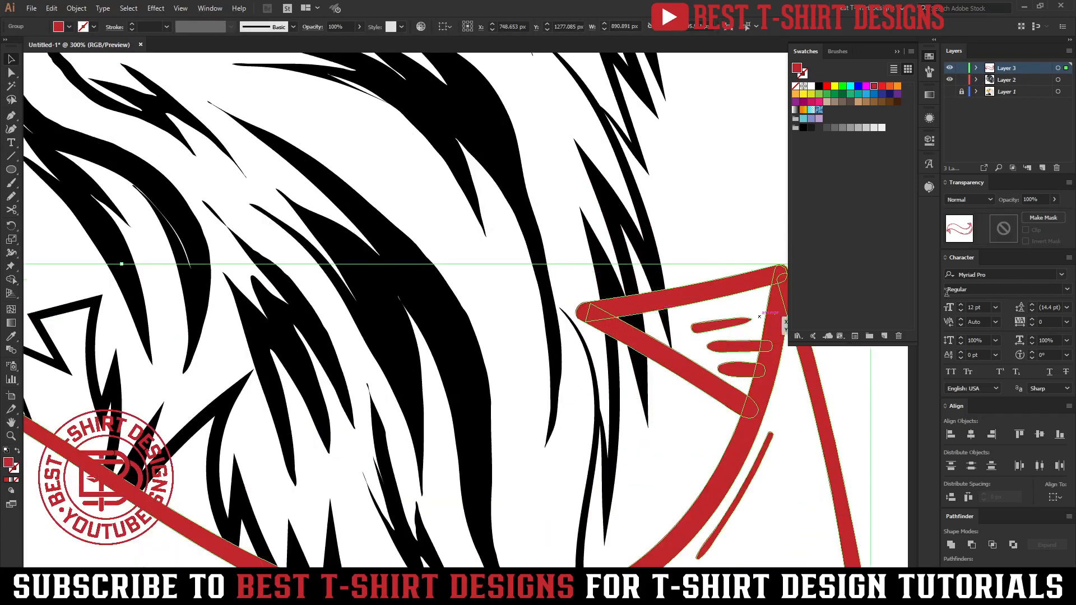
click(1011, 231)
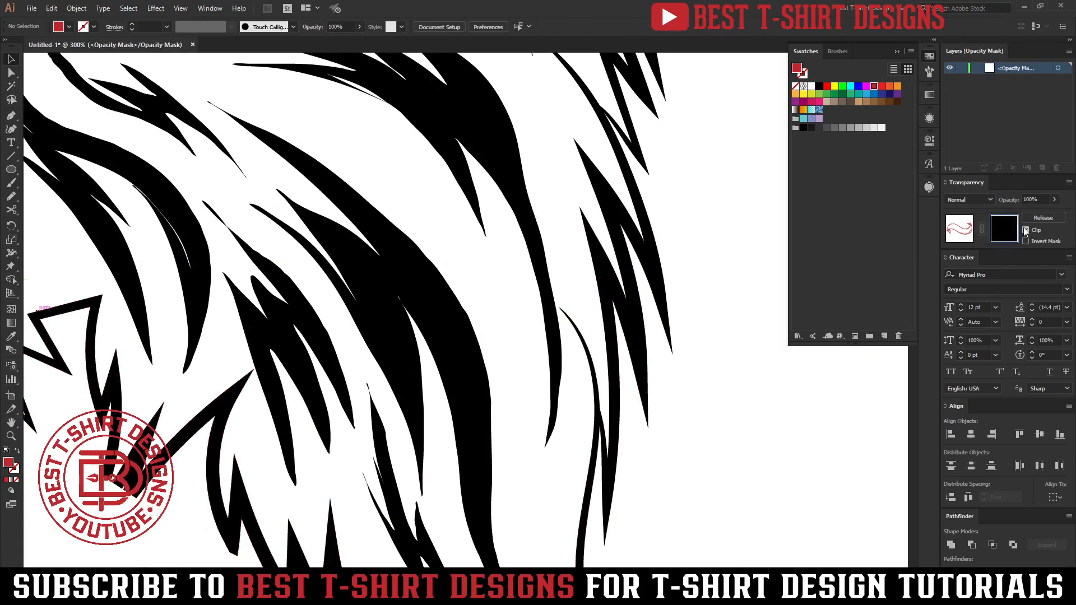
click(1025, 229)
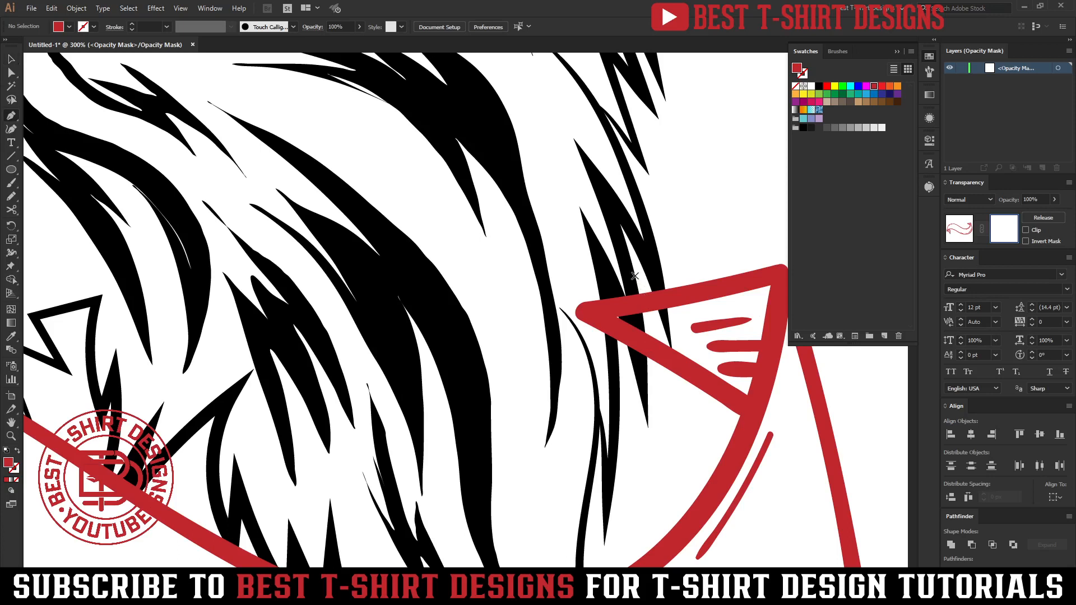
- Draw a closed black mask shape over the inner tip of the banner's upper fold along the feather edge, and leave mask editing
click(818, 86)
click(629, 272)
click(645, 357)
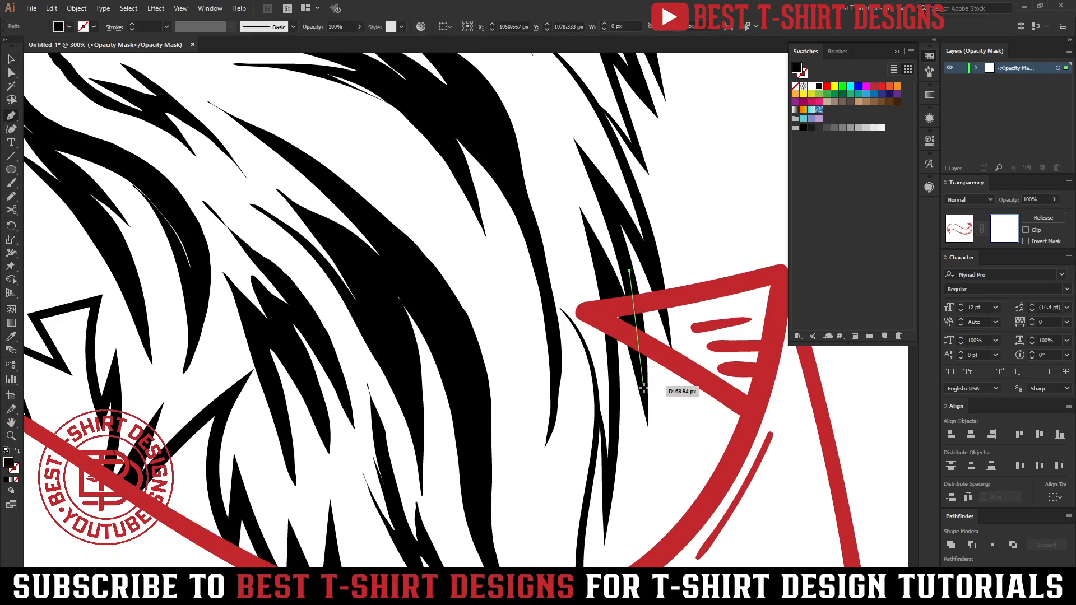
click(644, 389)
click(642, 423)
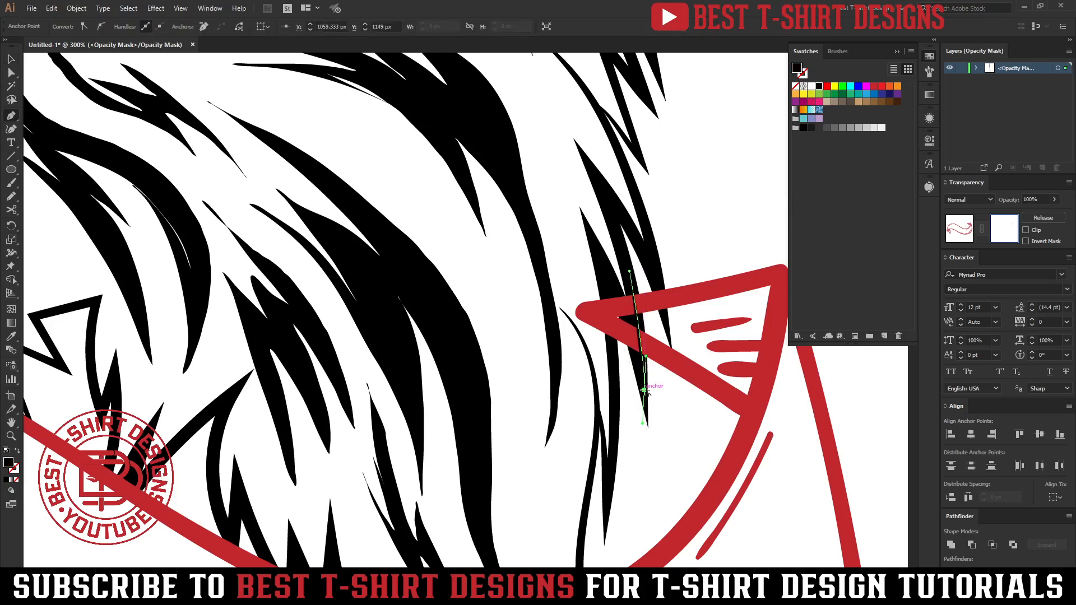
click(569, 399)
click(554, 292)
click(569, 245)
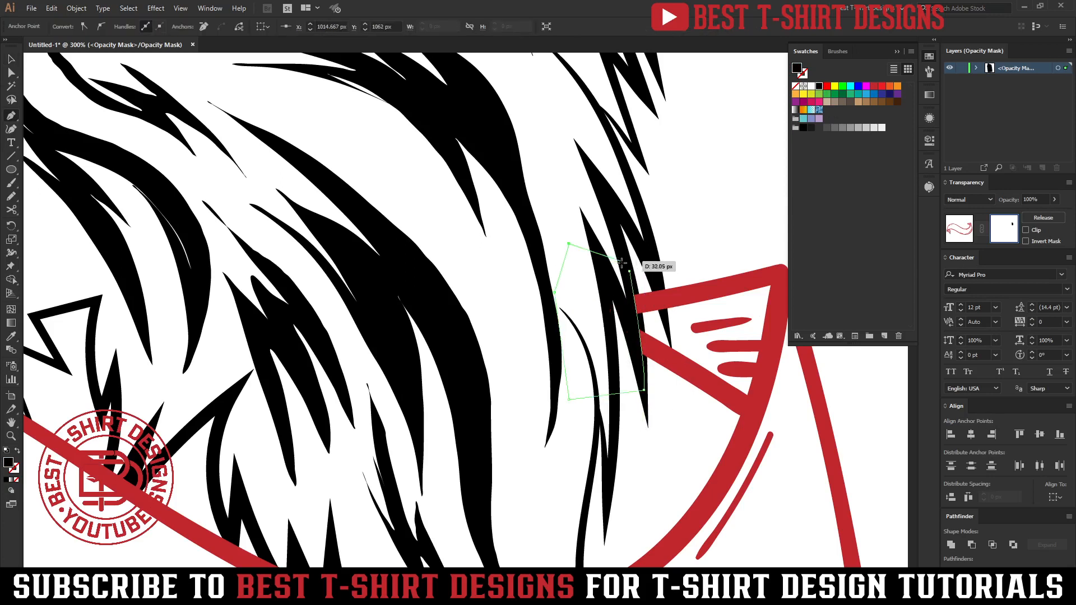
click(629, 271)
key(v)
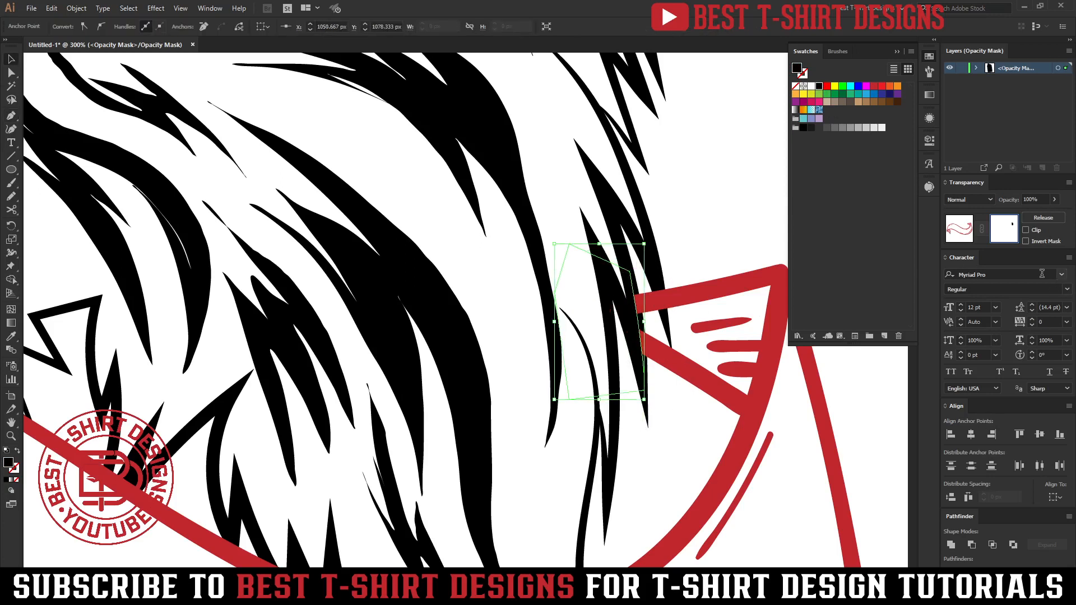
click(960, 232)
- Recolour the banner from red to black and deselect it
key(ctrl+minus)
key(ctrl+minus)
key(ctrl+minus)
key(ctrl+minus)
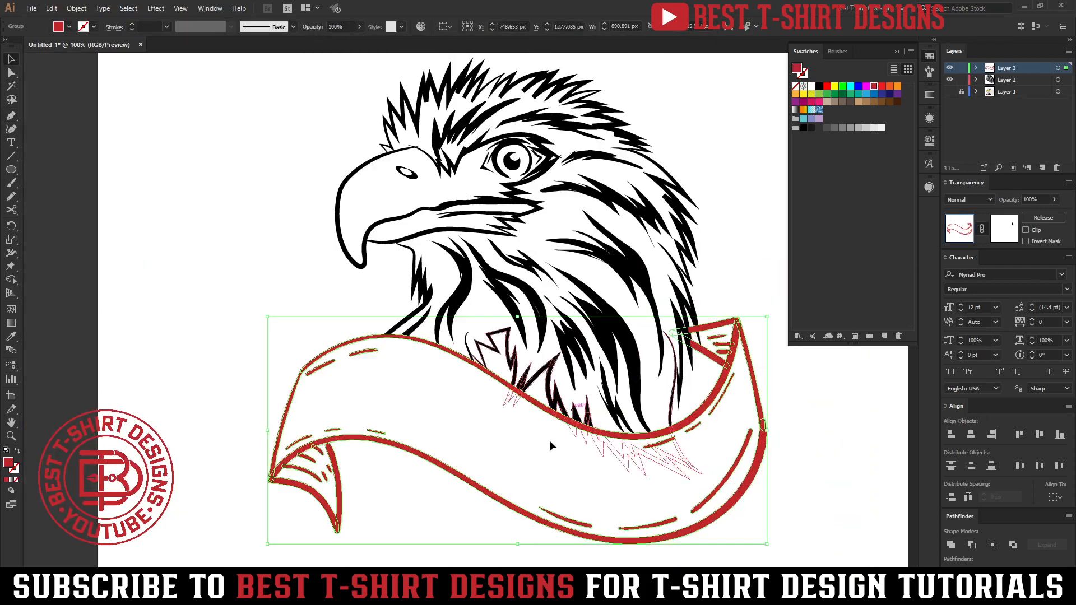
click(704, 465)
click(685, 464)
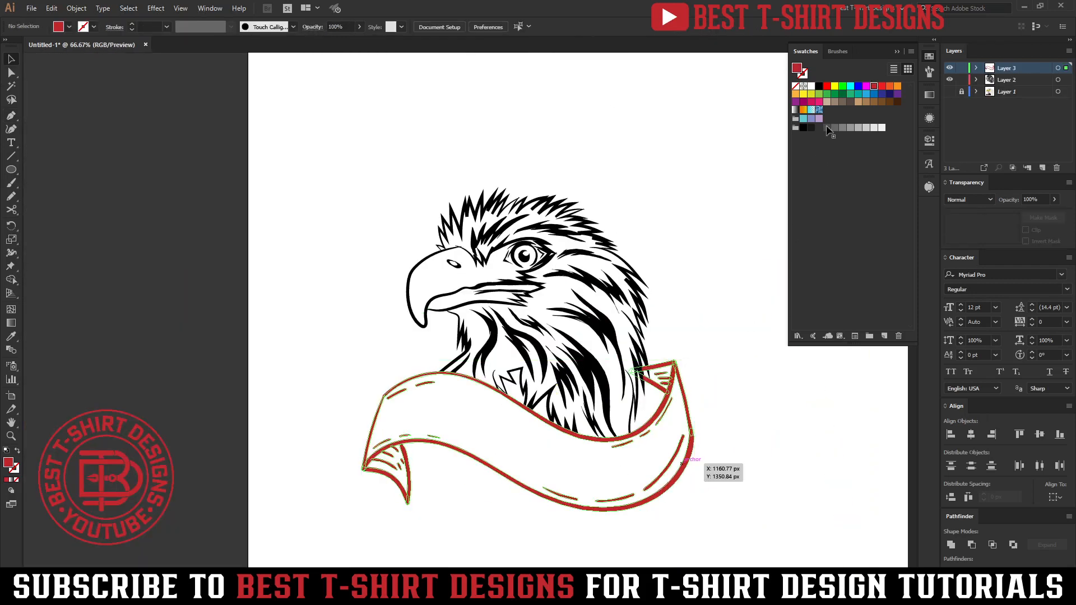
click(819, 87)
click(802, 442)
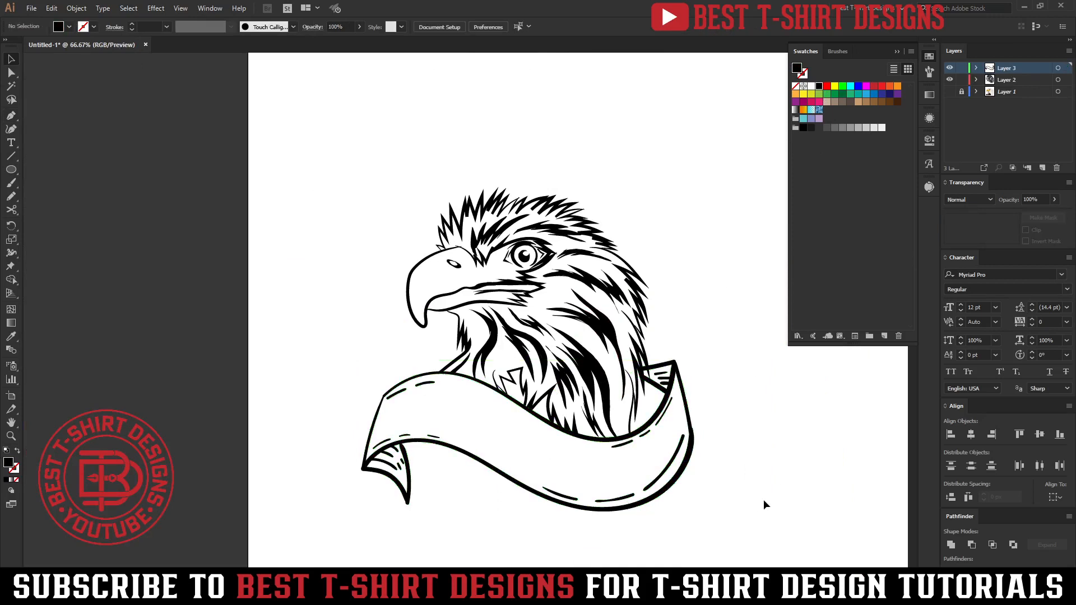
- Select the eagle and the banner together and group them
drag(741, 542, 325, 151)
key(ctrl+g)
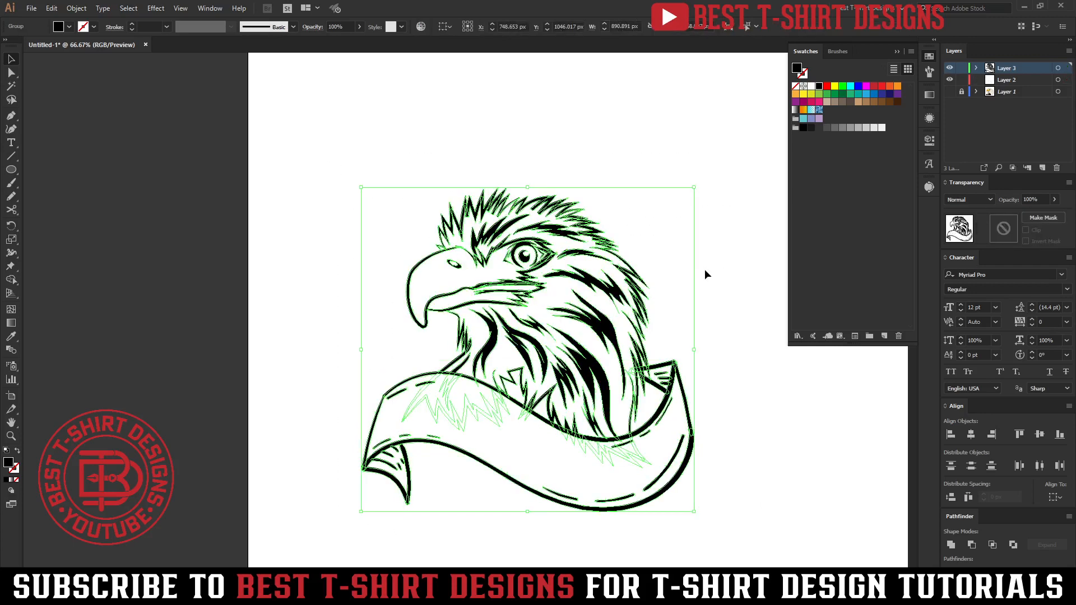
click(704, 268)
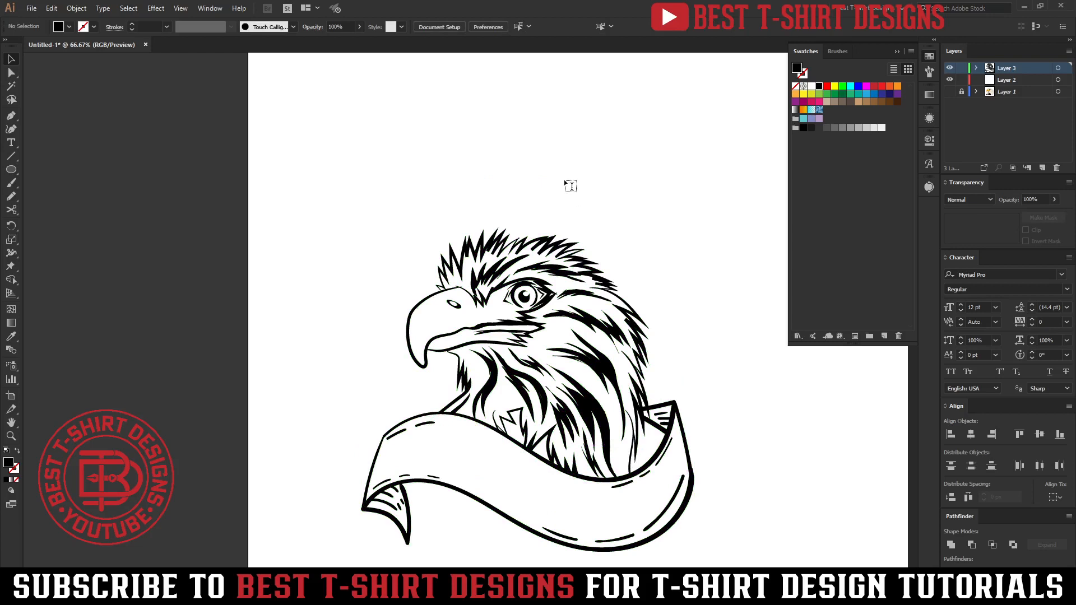
- Add the text "america" above the eagle and enlarge it to about 203.8 pt
key(t)
click(565, 179)
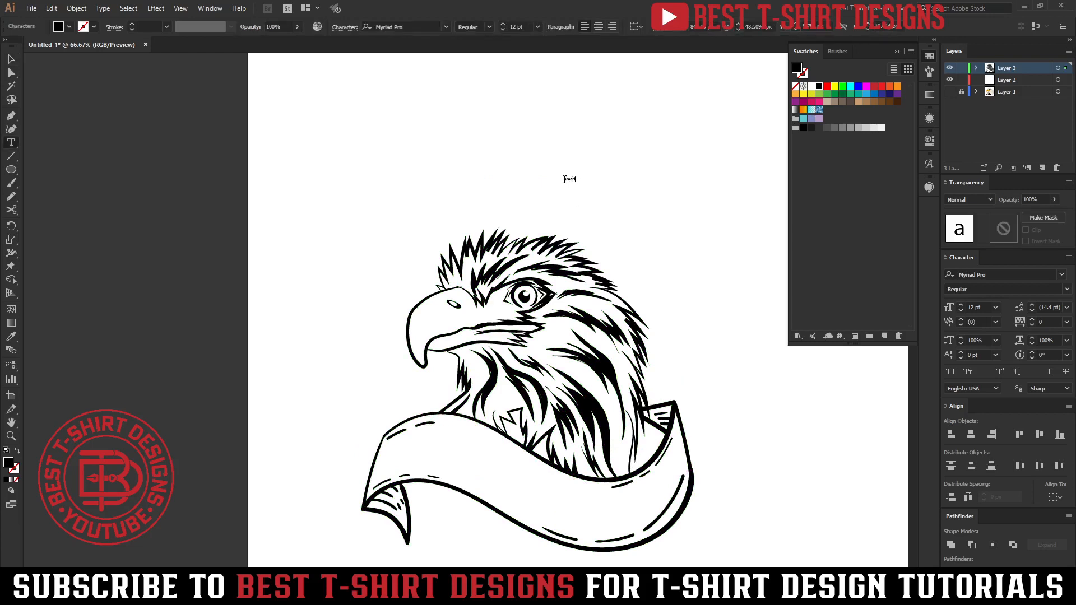
click(11, 59)
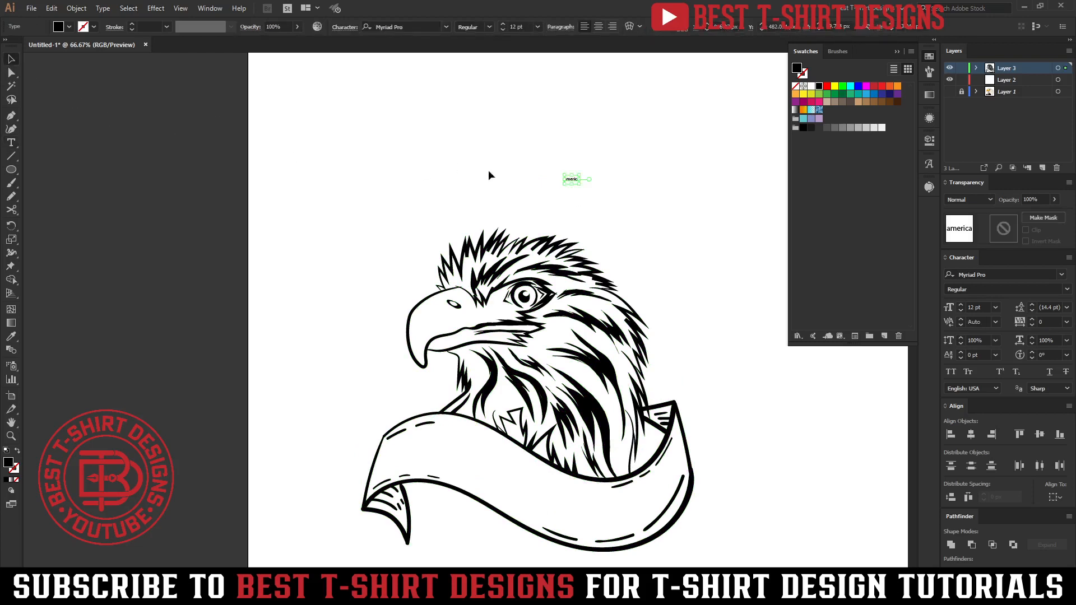
drag(582, 185, 505, 157)
- Set the text in RusticPrinted-Stamp with All Caps and move it slightly closer to the eagle's head
right_click(505, 158)
mouse_move(543, 206)
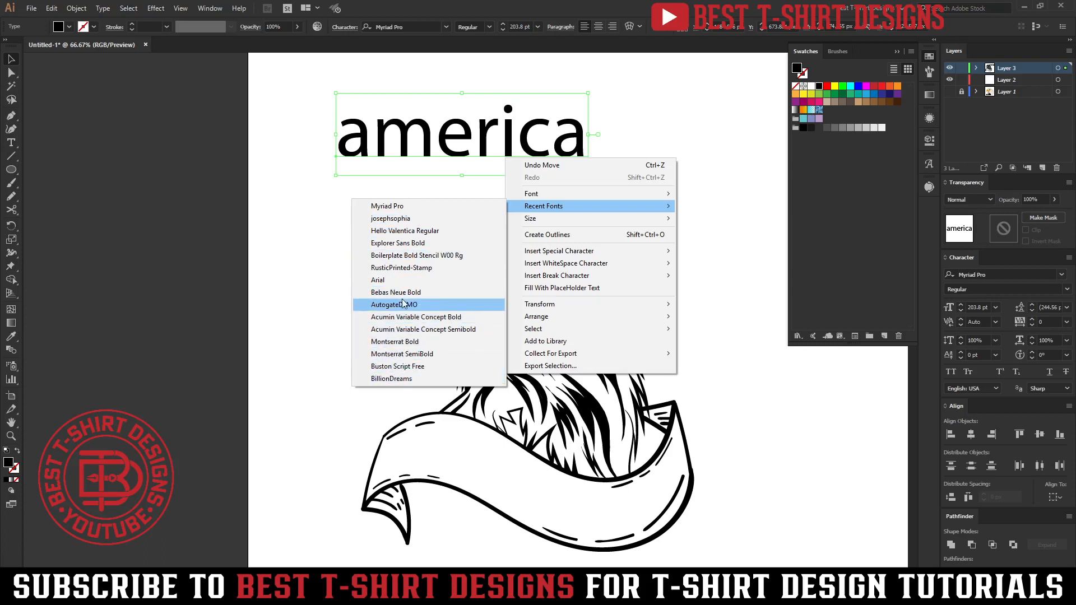
click(415, 267)
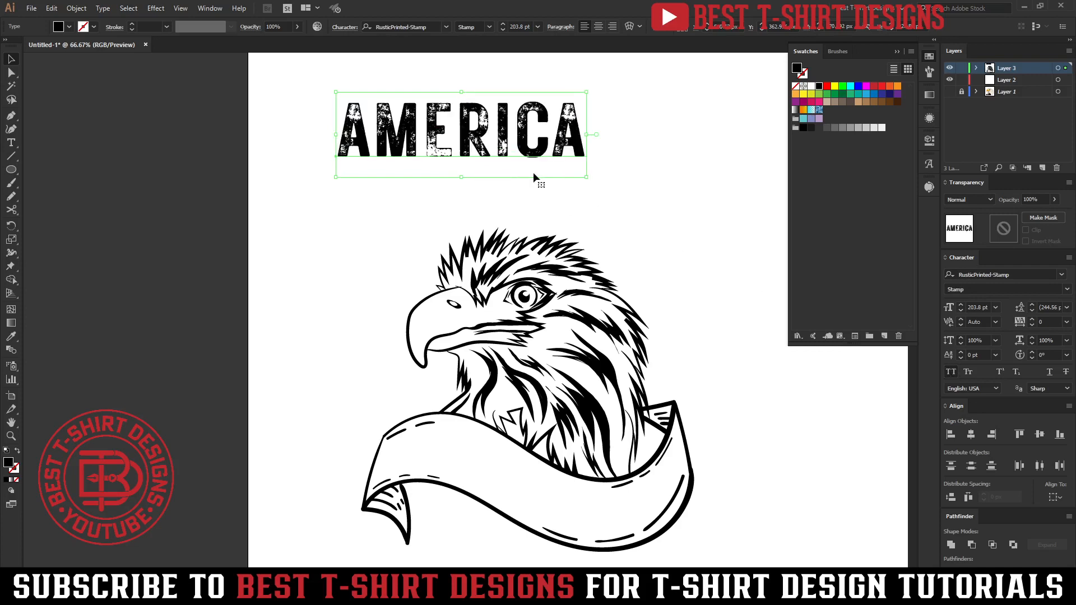
drag(466, 132, 473, 163)
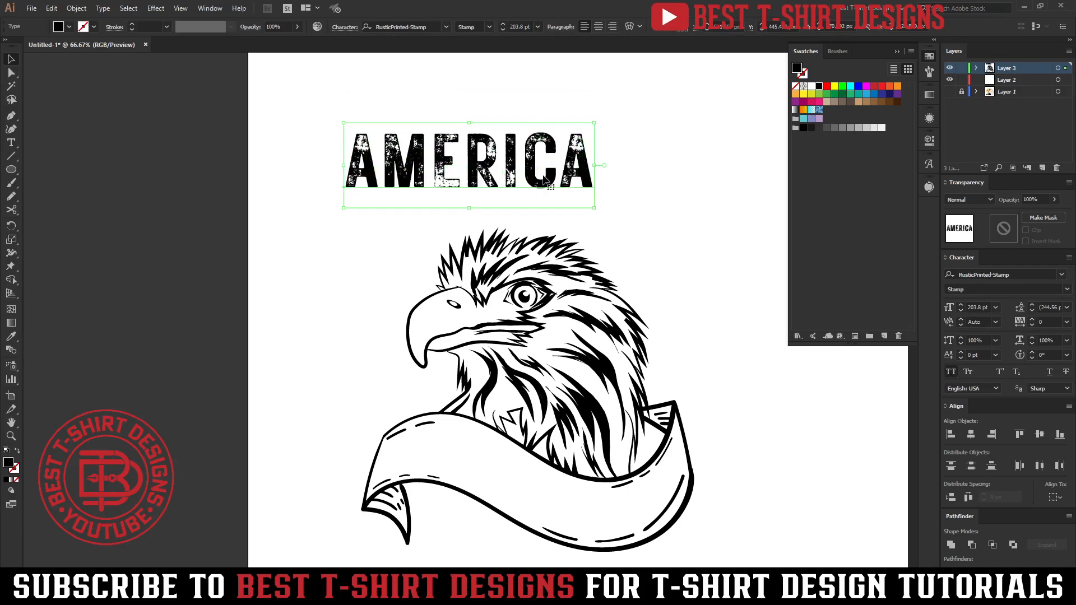
- Change the text's font to Explorer Sans Bold and move the word onto the lower part of the banner
click(435, 25)
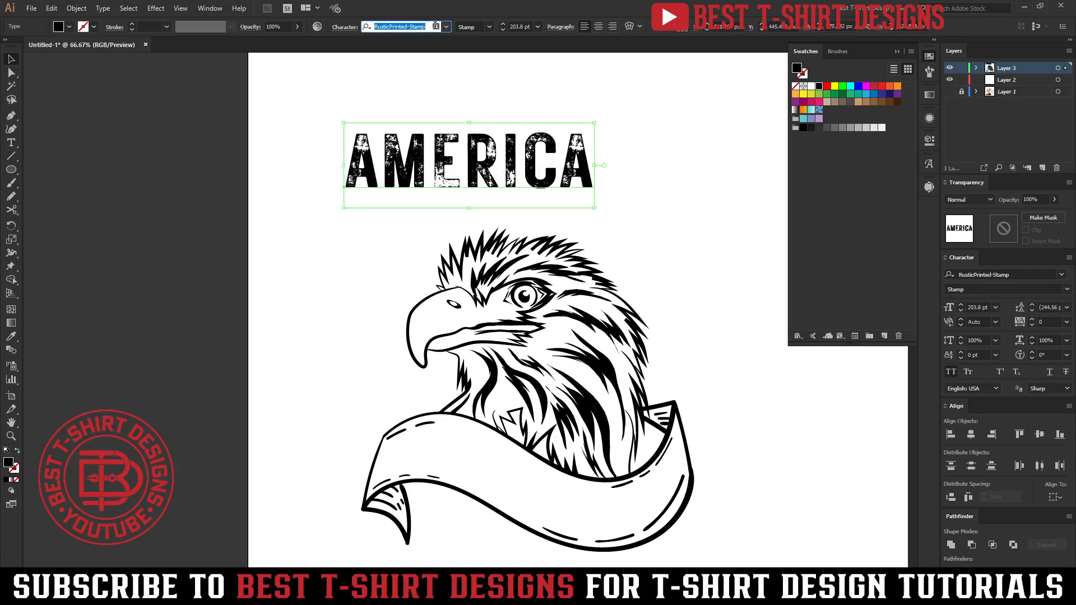
text(ex)
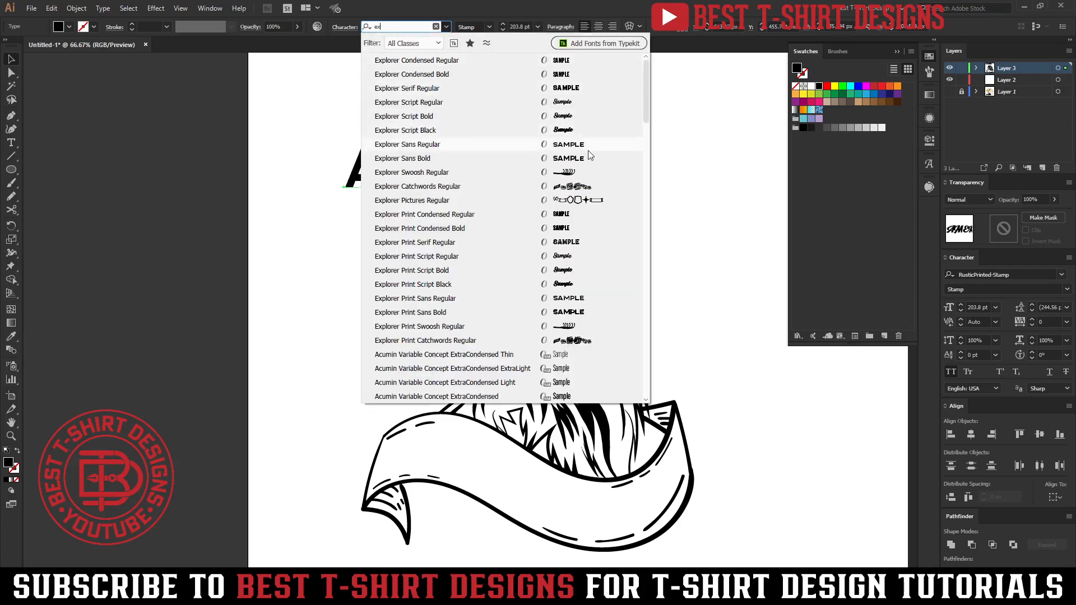
click(583, 162)
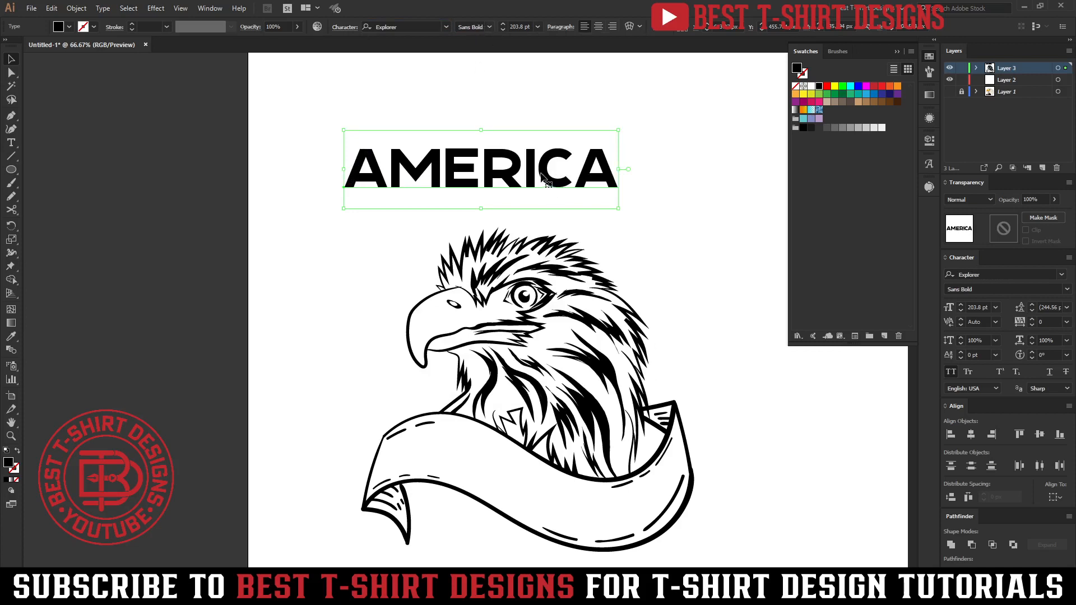
drag(519, 175, 575, 513)
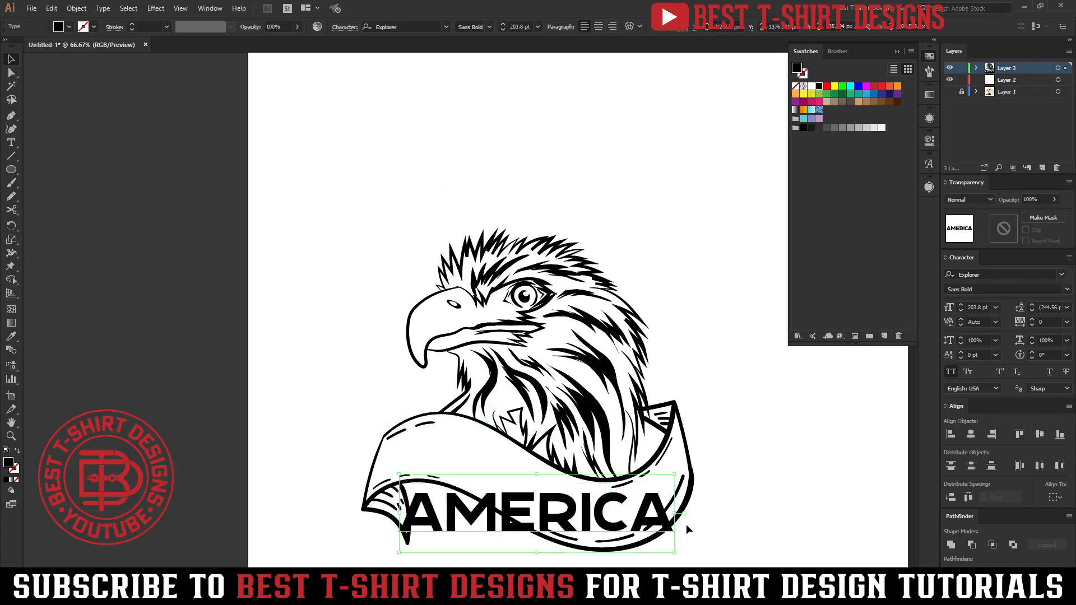
- Enlarge the AMERICA text to about 225.8 pt and convert it to outlines
drag(678, 512, 689, 512)
right_click(597, 516)
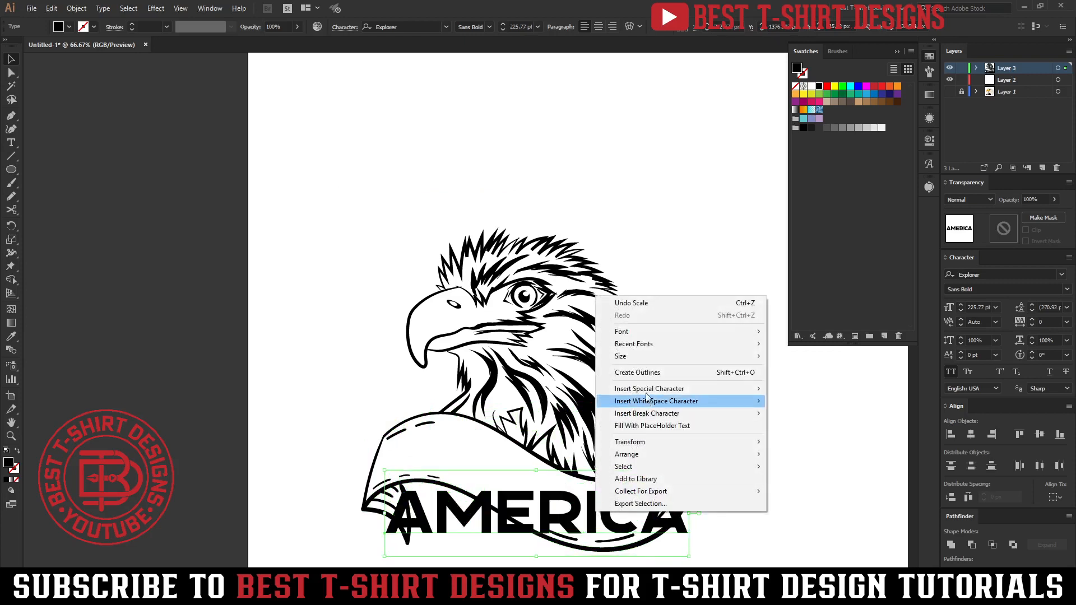
click(651, 374)
- Move the outlined AMERICA above the eagle's head and create an art brush from it, set to stretch to fit stroke length
drag(601, 516, 596, 149)
drag(667, 190, 556, 96)
click(929, 76)
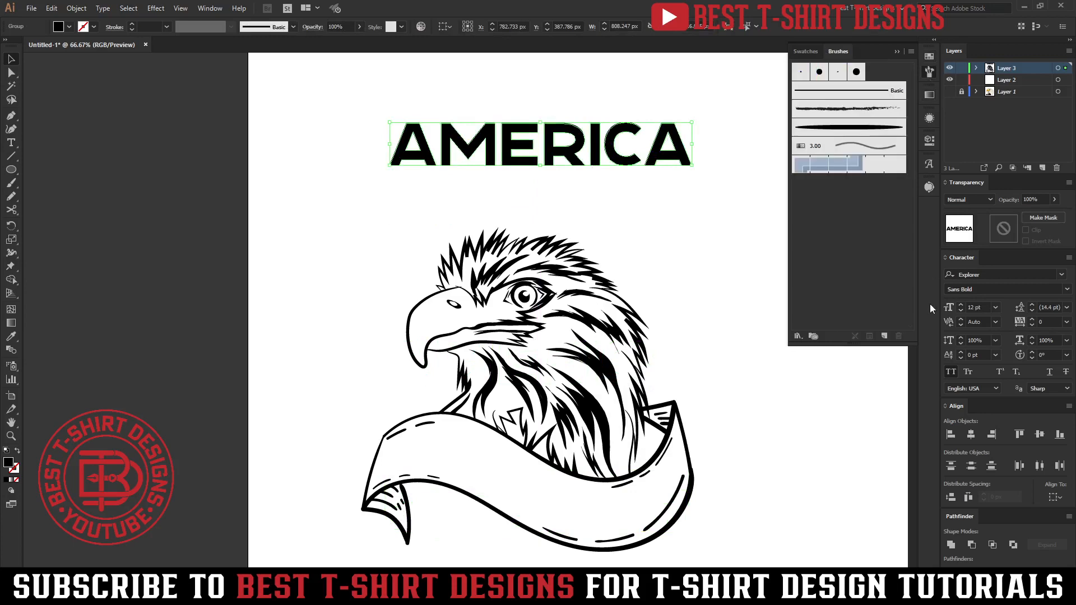
click(884, 336)
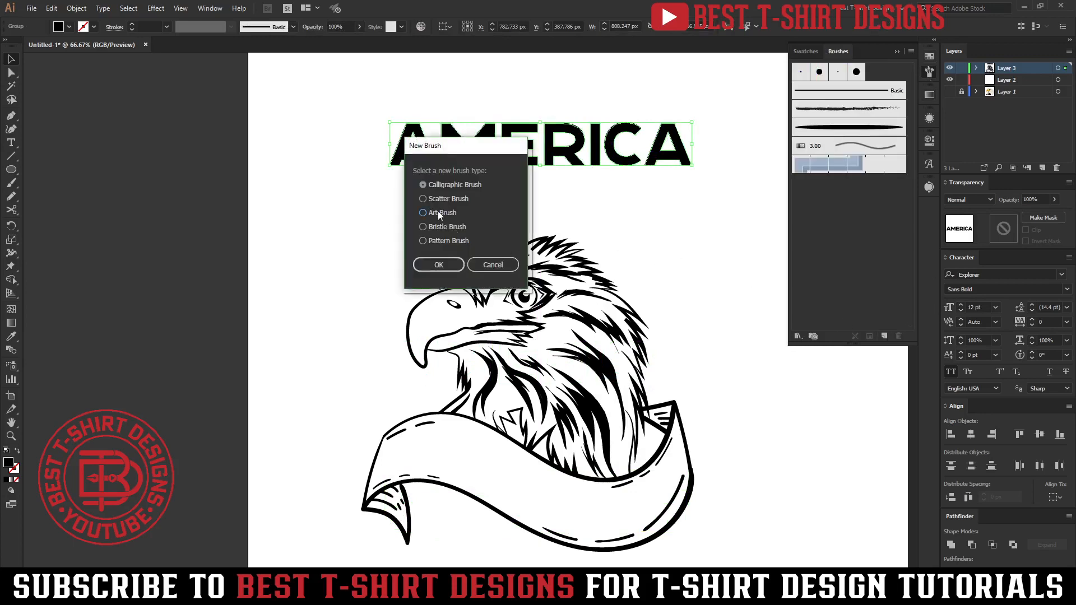
click(436, 265)
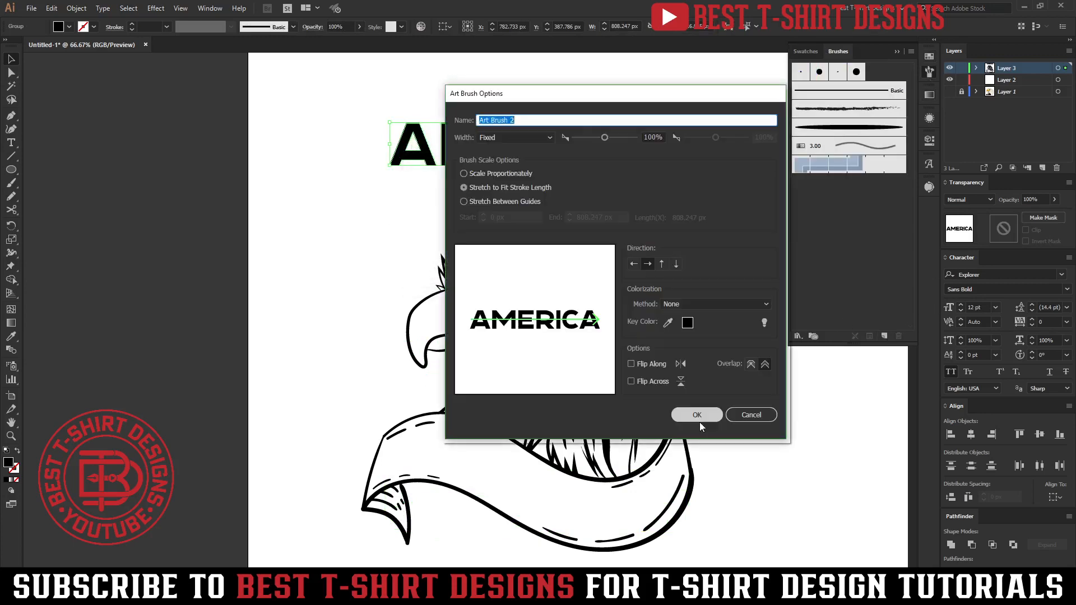
click(697, 415)
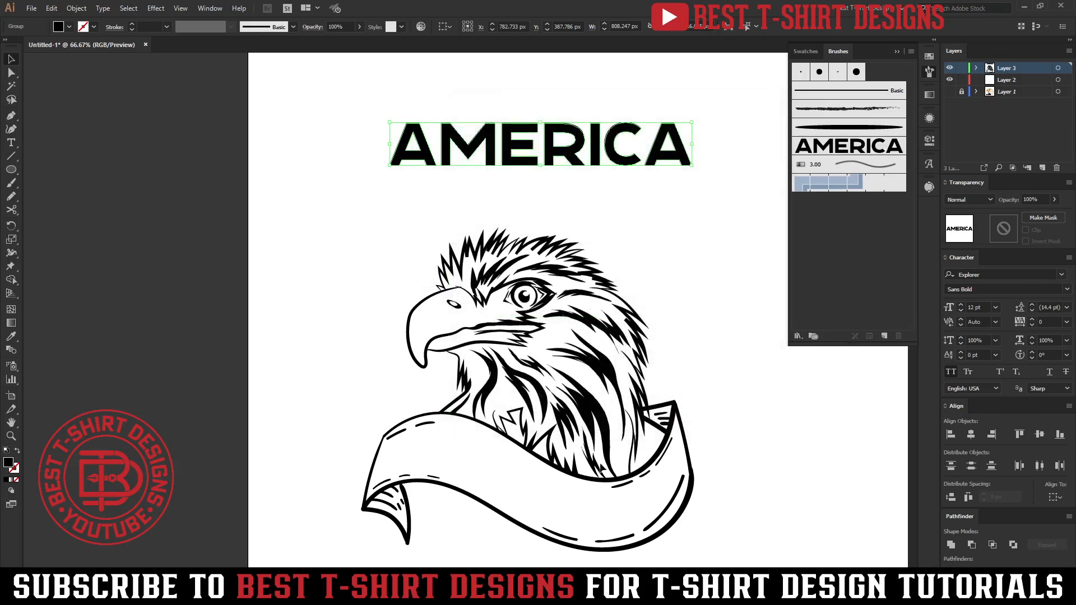
click(236, 317)
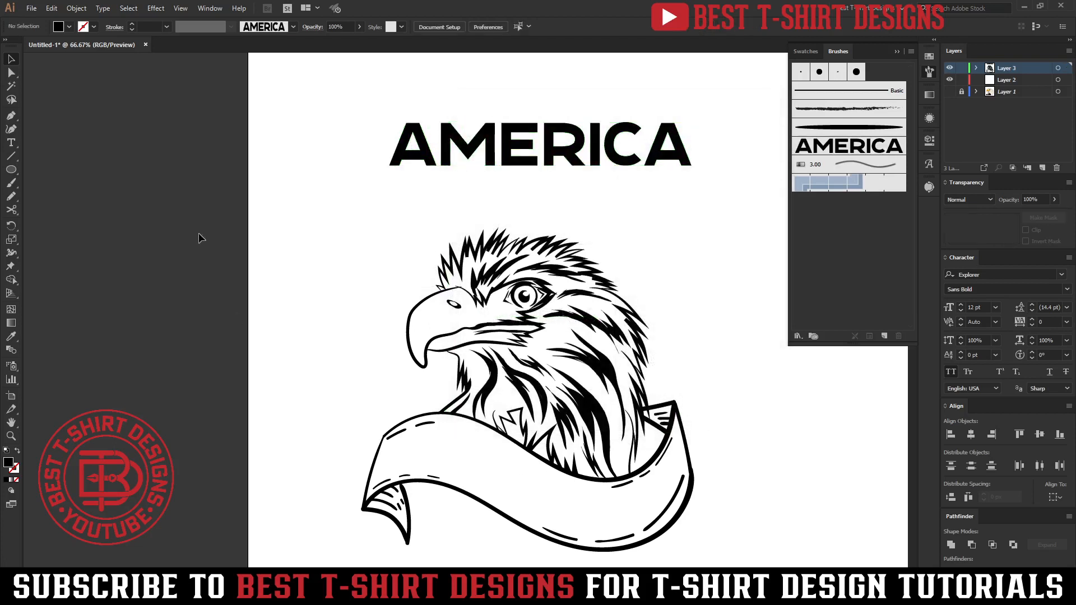
click(10, 131)
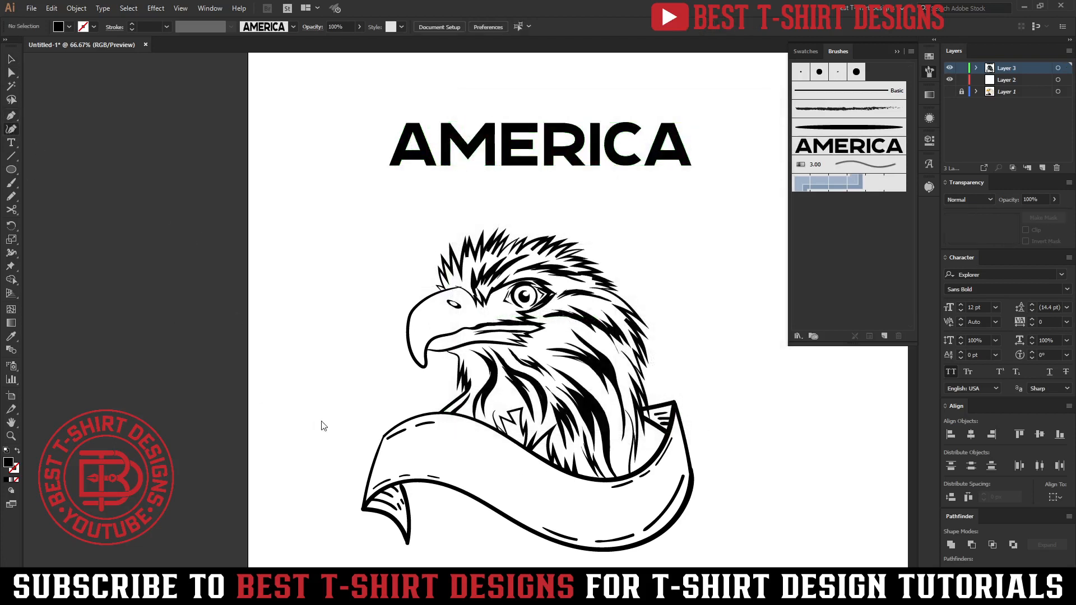
click(386, 460)
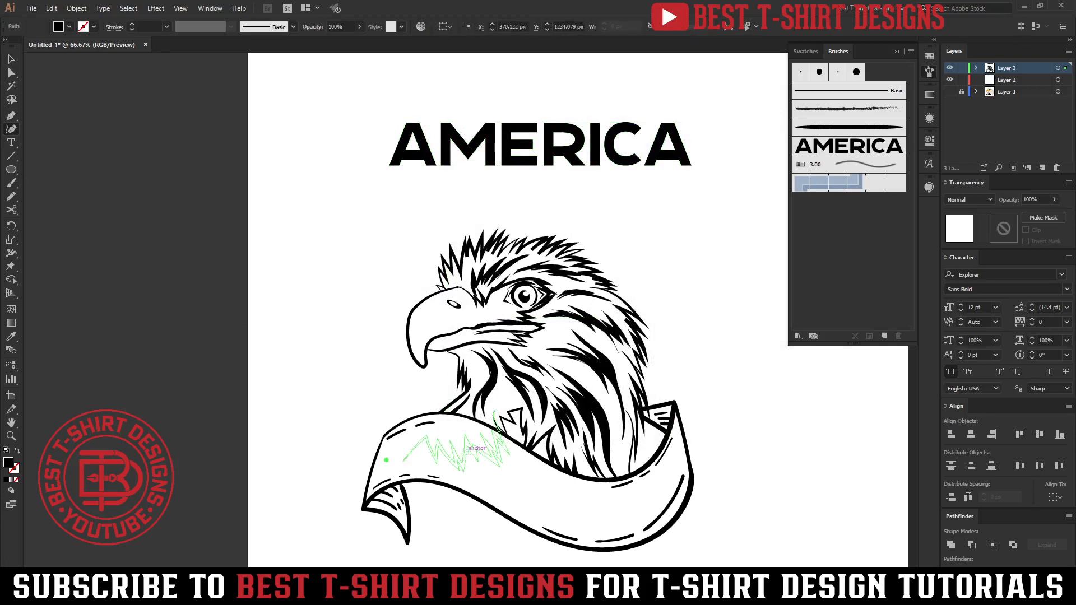
click(466, 453)
key(ctrl+z)
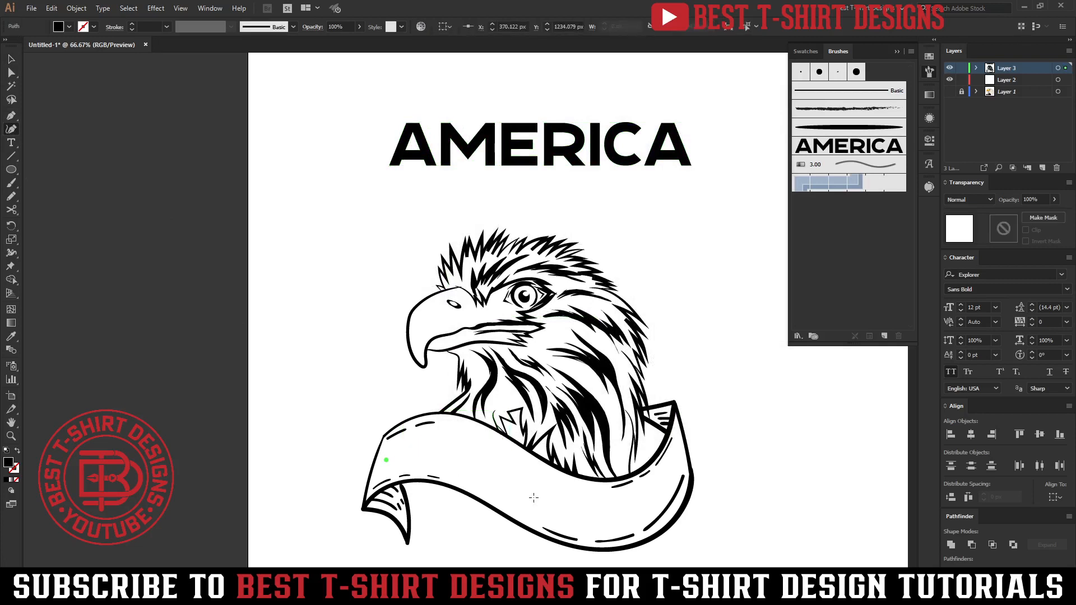
key(v)
key(Delete)
- Select the grouped eagle and banner artwork and switch to the Direct Selection tool to access its anchor points
click(631, 328)
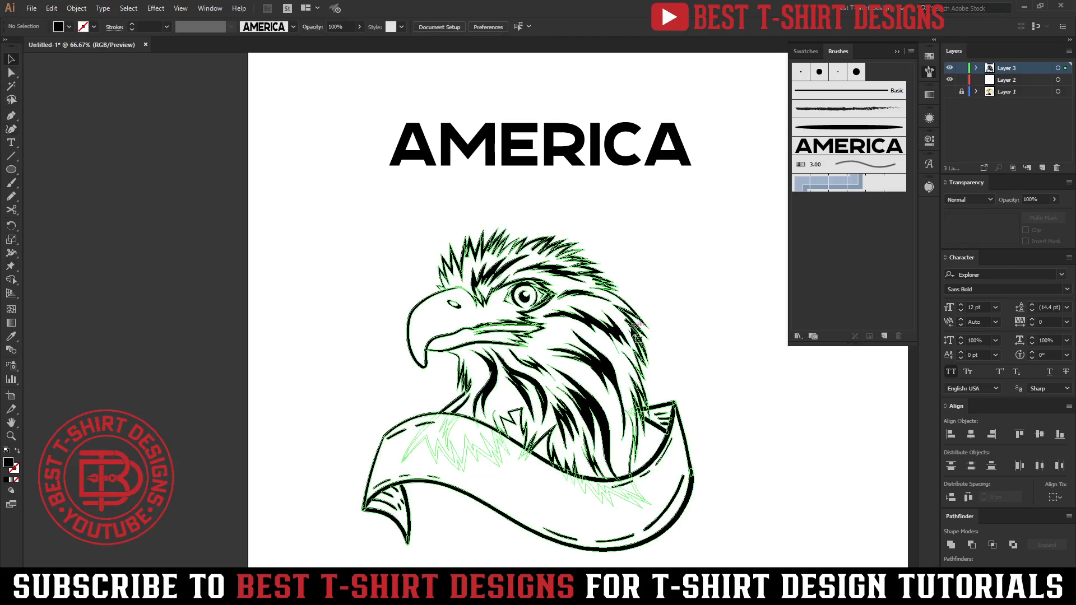
click(633, 331)
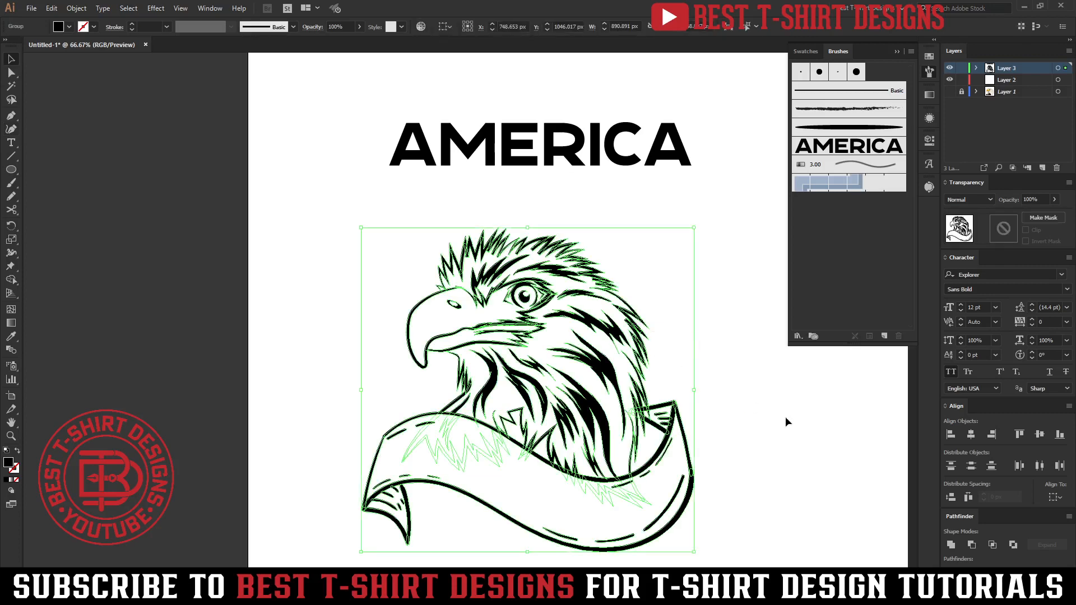
key(a)
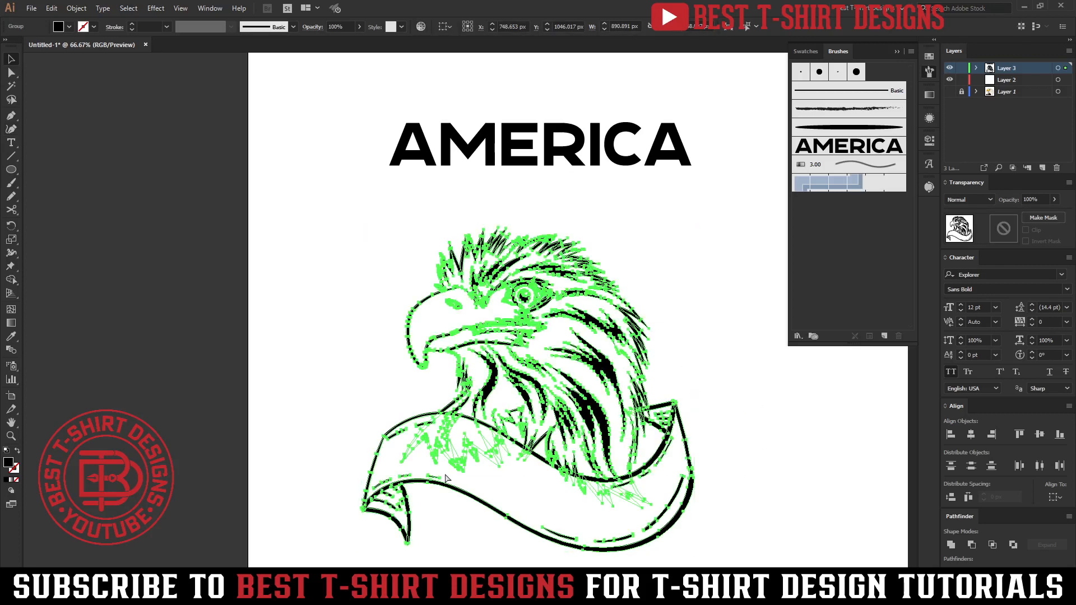
- Draw an open S-shaped curve along the middle of the banner with the Curvature tool and swap its fill and stroke
click(651, 378)
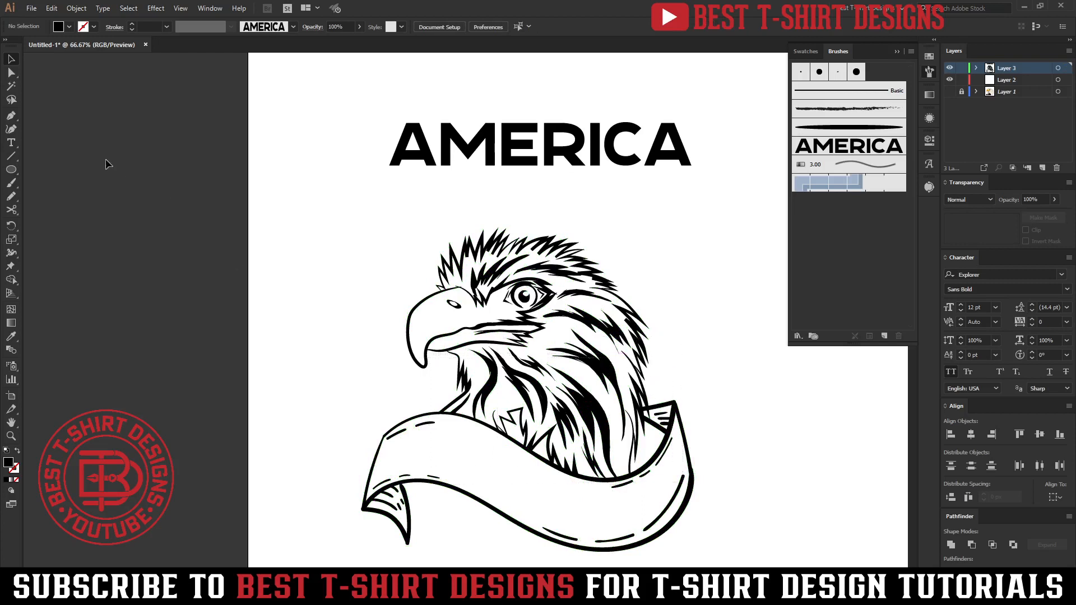
click(11, 130)
click(463, 449)
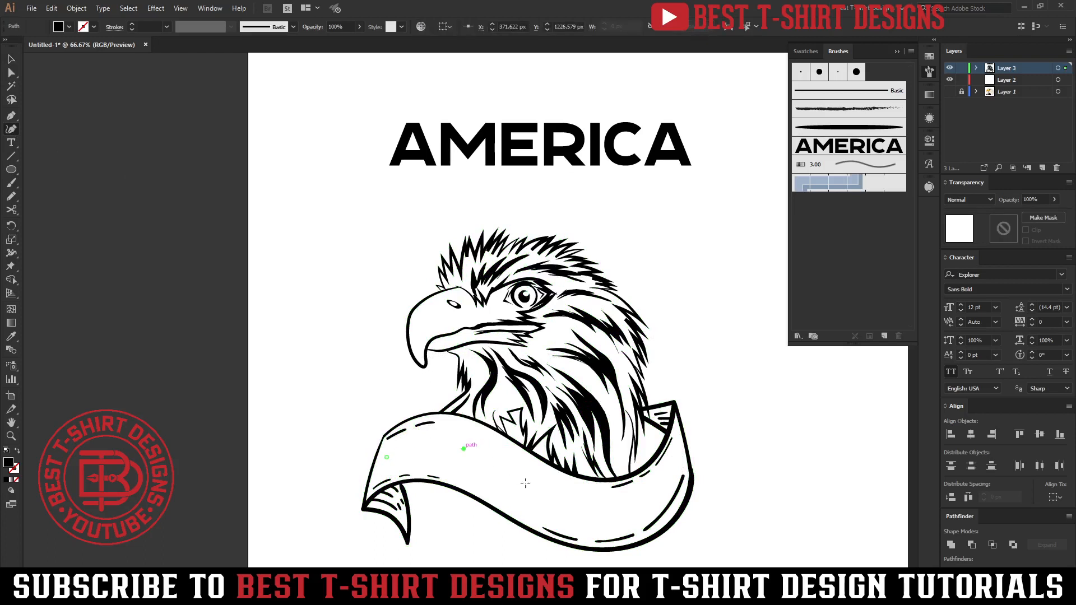
click(606, 517)
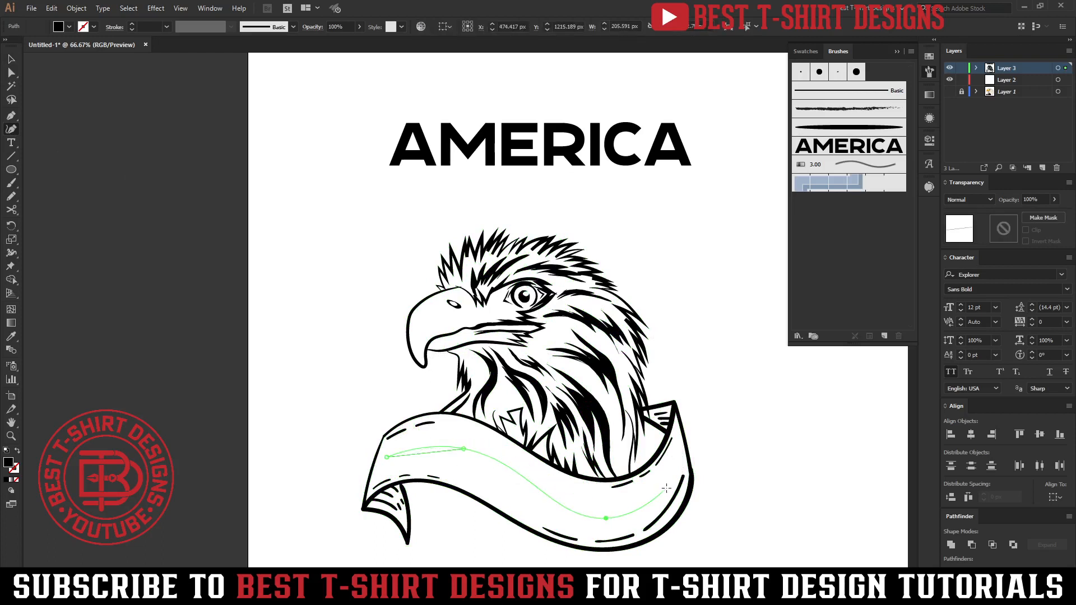
click(675, 472)
key(shift+x)
key(v)
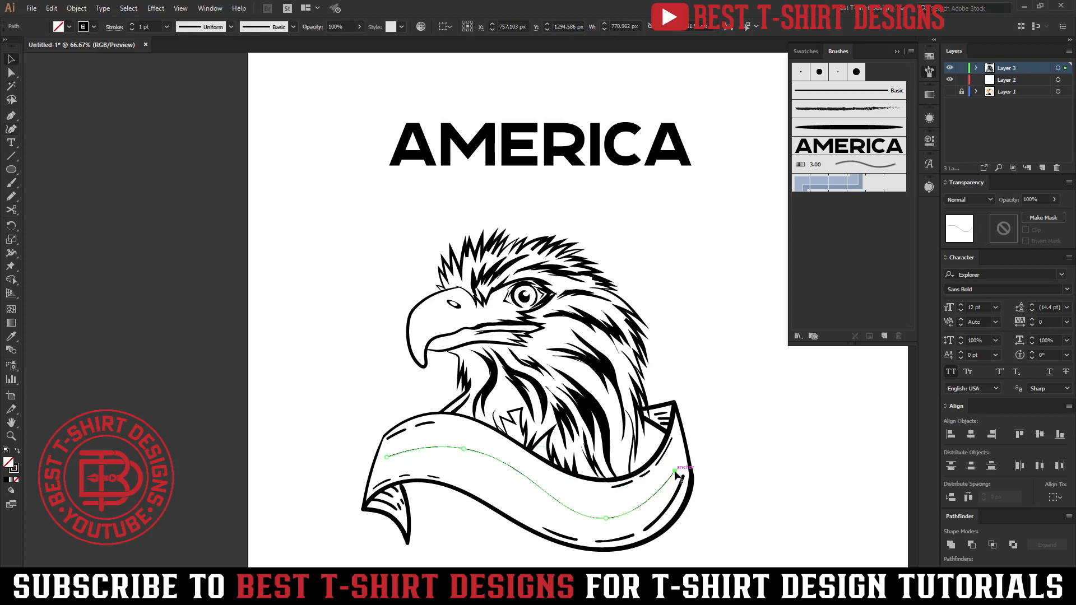
- Refine the curve's points to follow the banner more evenly and apply the AMERICA art brush to it
click(11, 130)
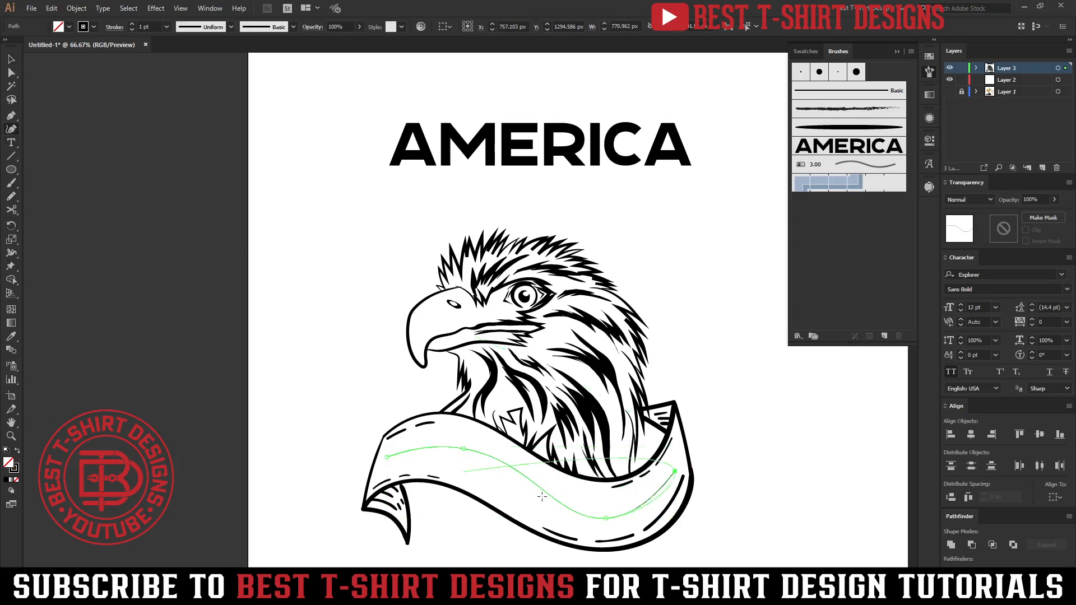
drag(463, 448, 447, 447)
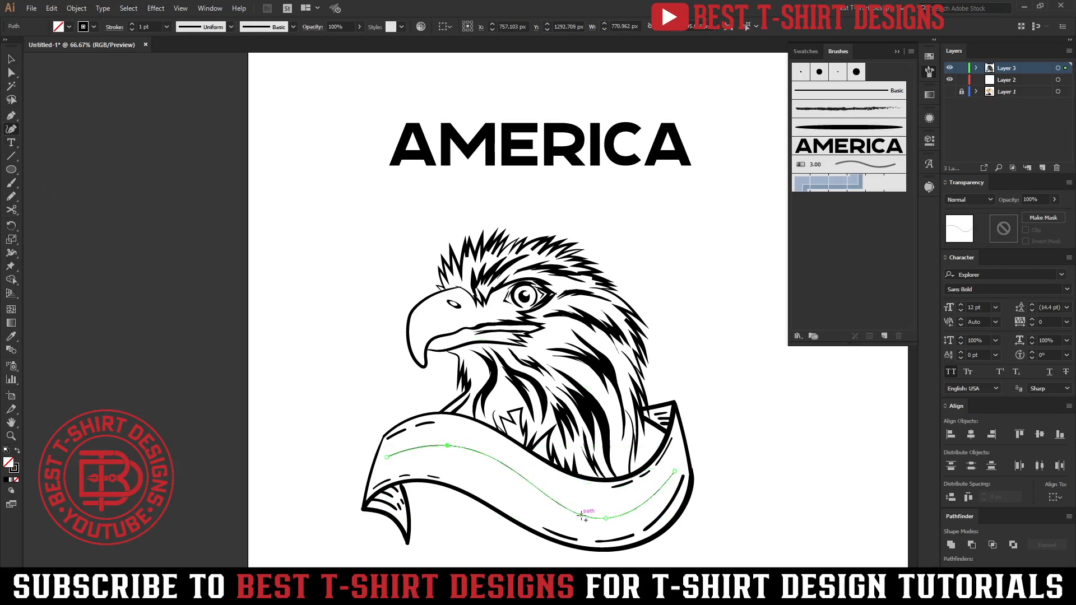
click(521, 483)
key(v)
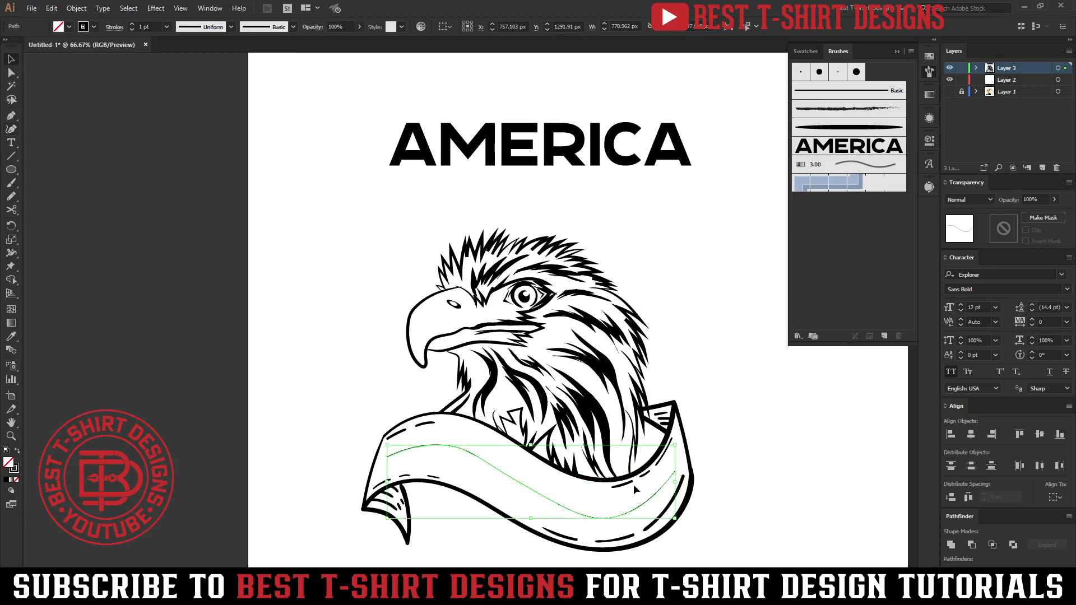
click(820, 147)
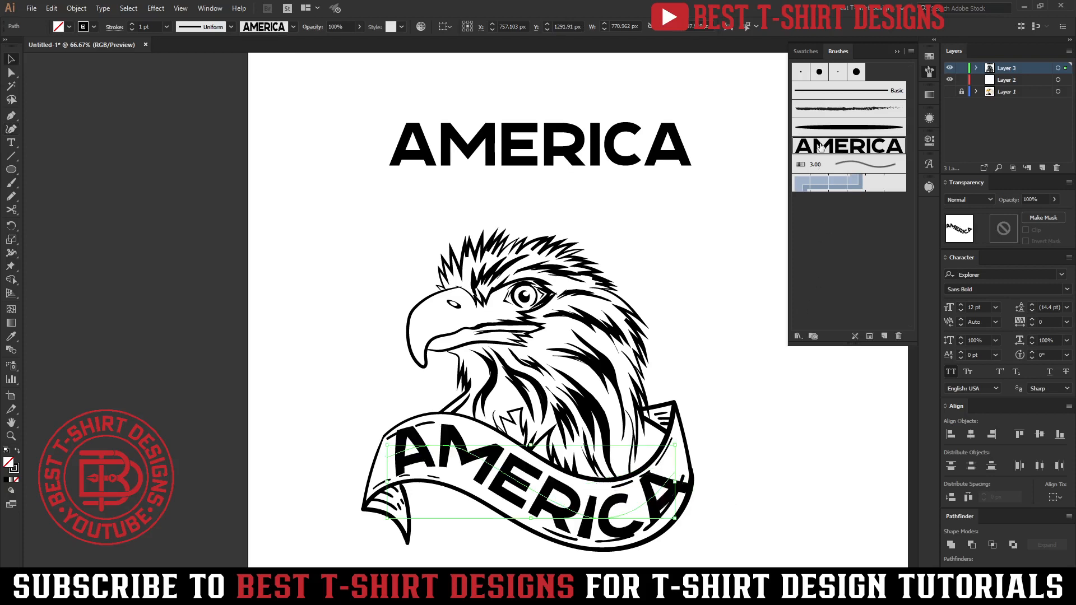
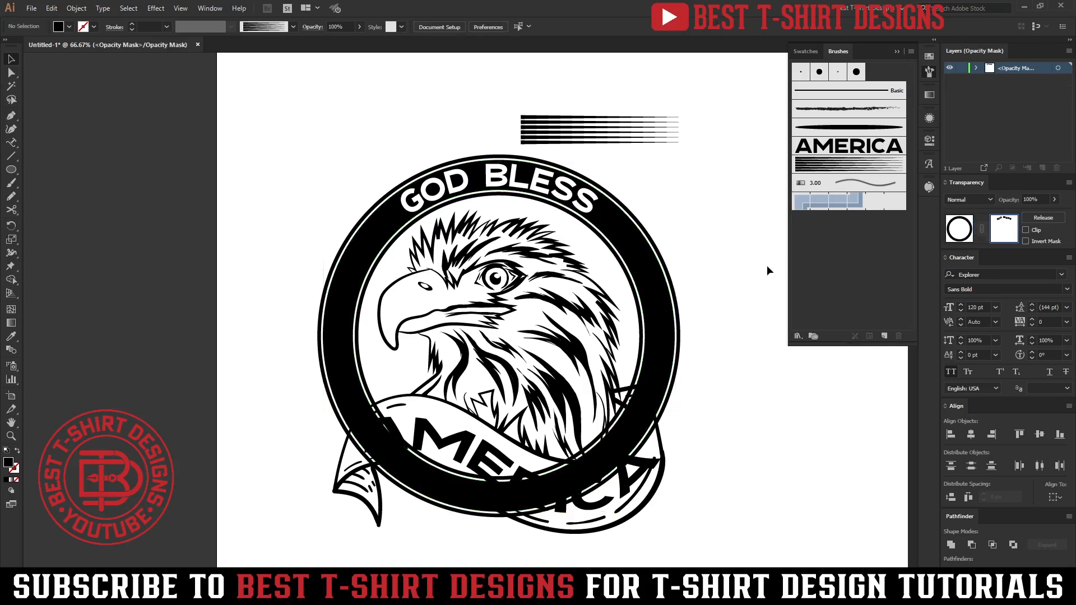
- Paste the two side arcs in front inside the ring's opacity mask and apply the tapered-stripes art brush to them
key(ctrl+f)
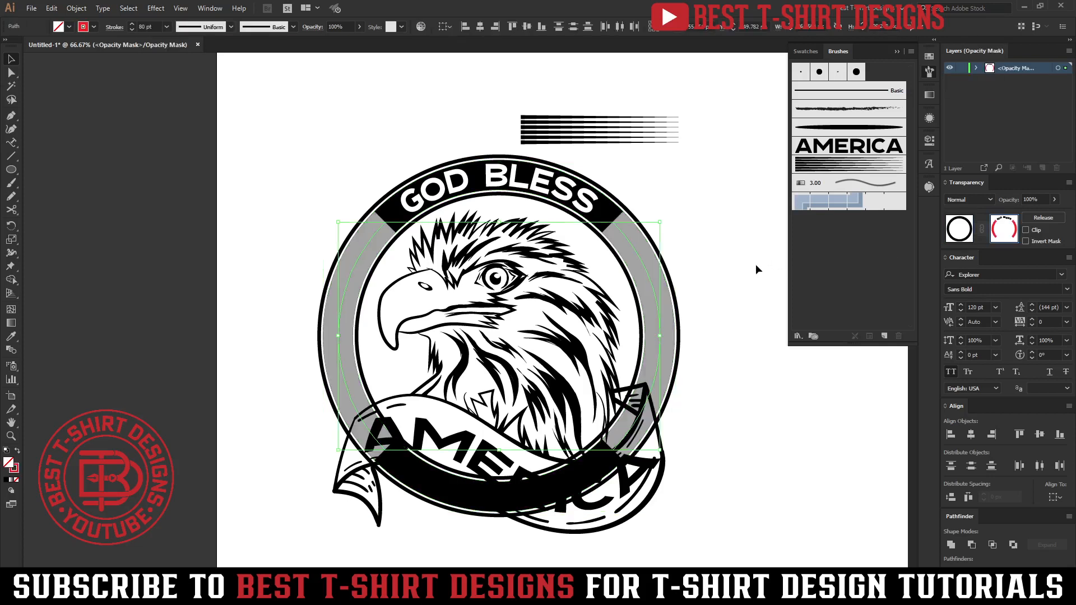
click(833, 166)
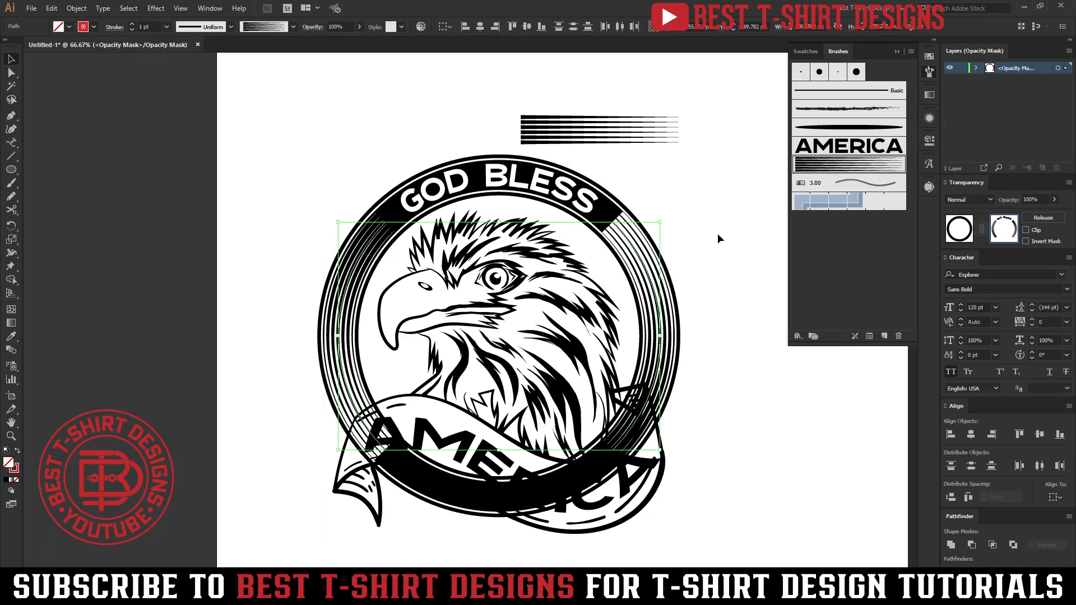
click(693, 235)
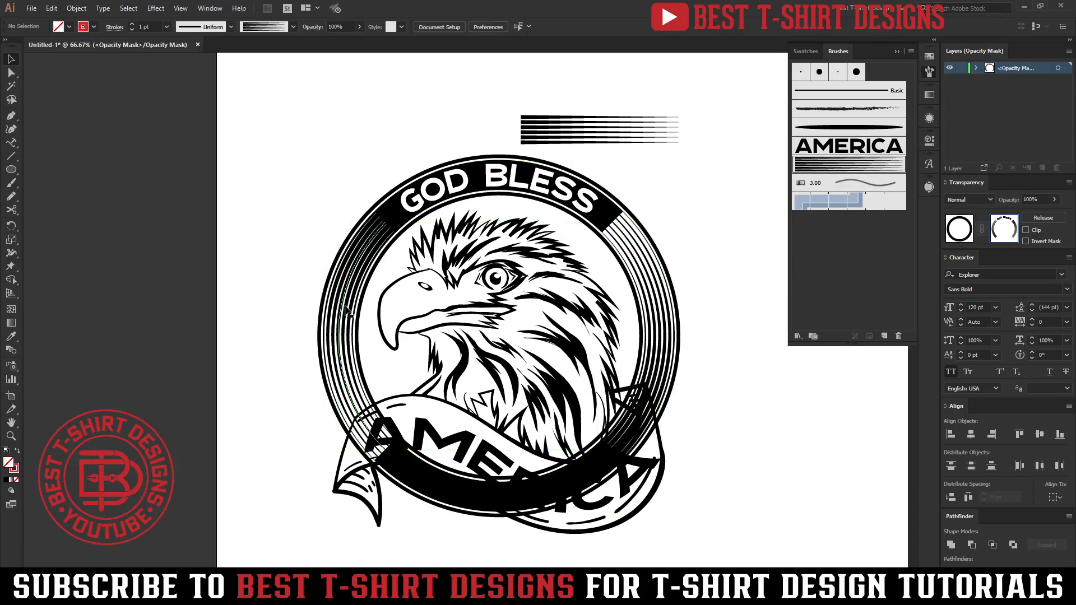
- Delete the ring's left striped arc and set the right arc's stroke weight to 1.2 pt
click(348, 313)
key(Delete)
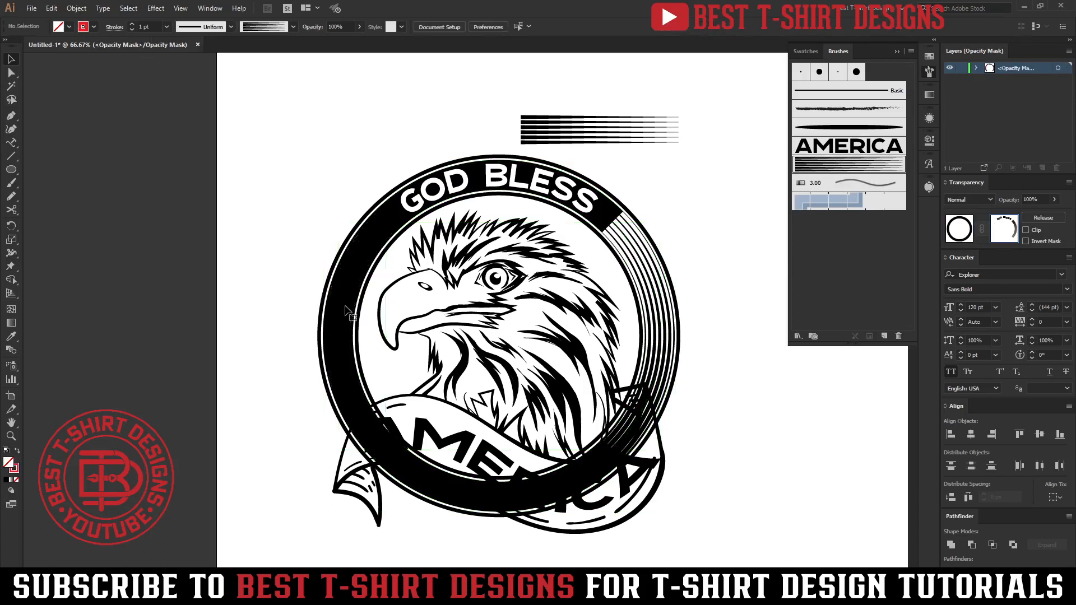
click(633, 258)
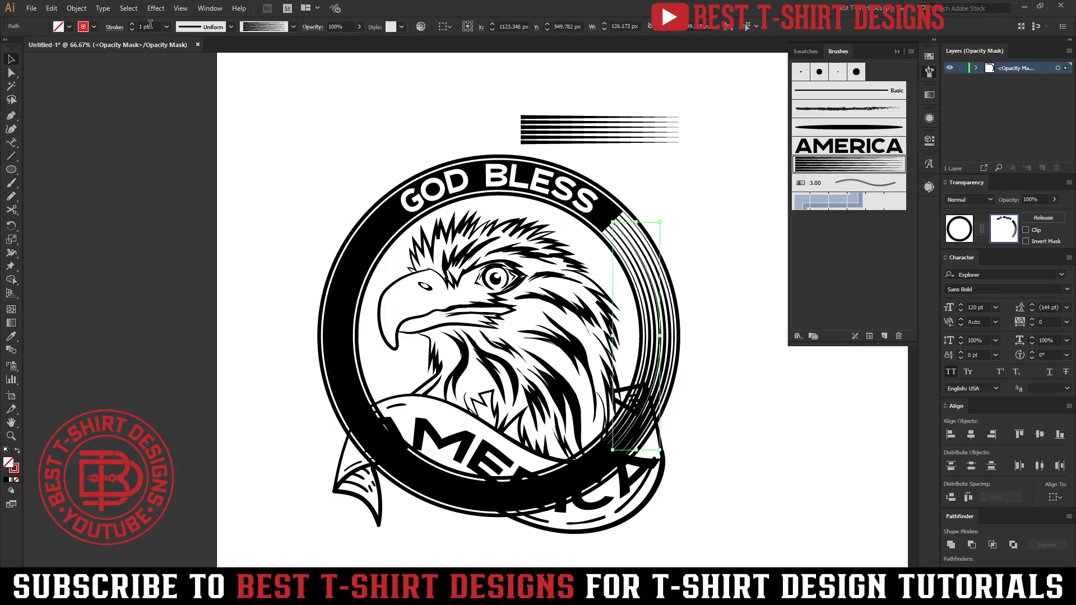
scroll(150, 25, down, 1)
scroll(150, 24, up, 1)
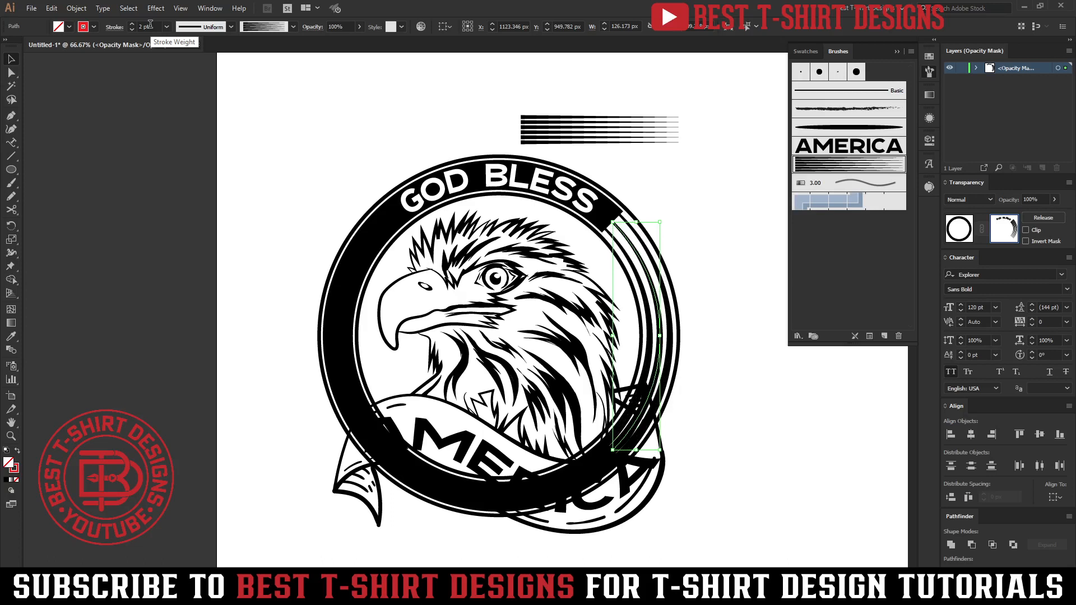
scroll(150, 24, down, 1)
click(143, 27)
text(1.)
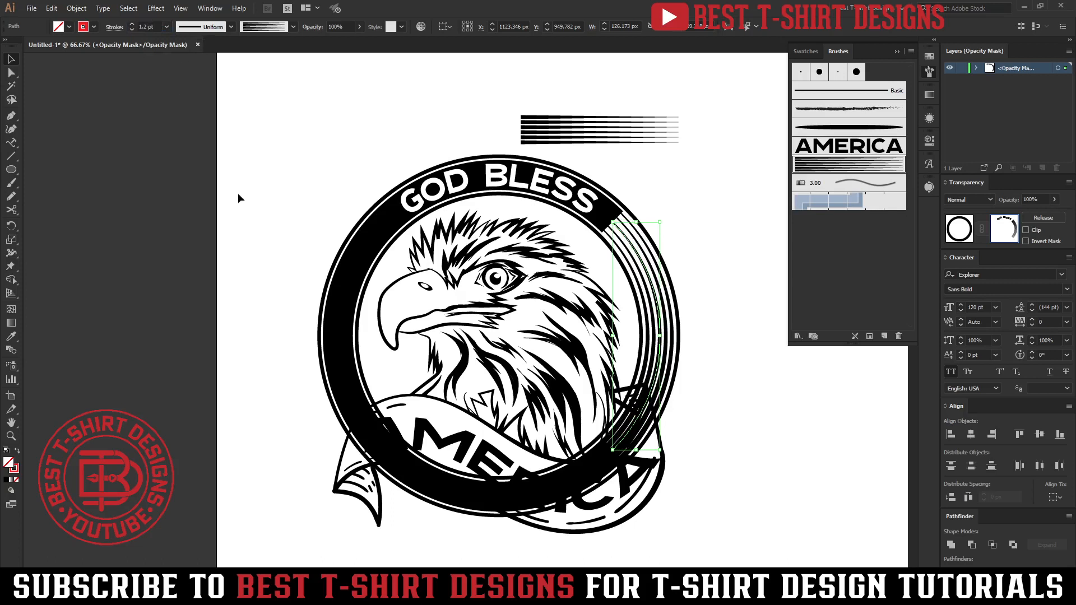
click(777, 428)
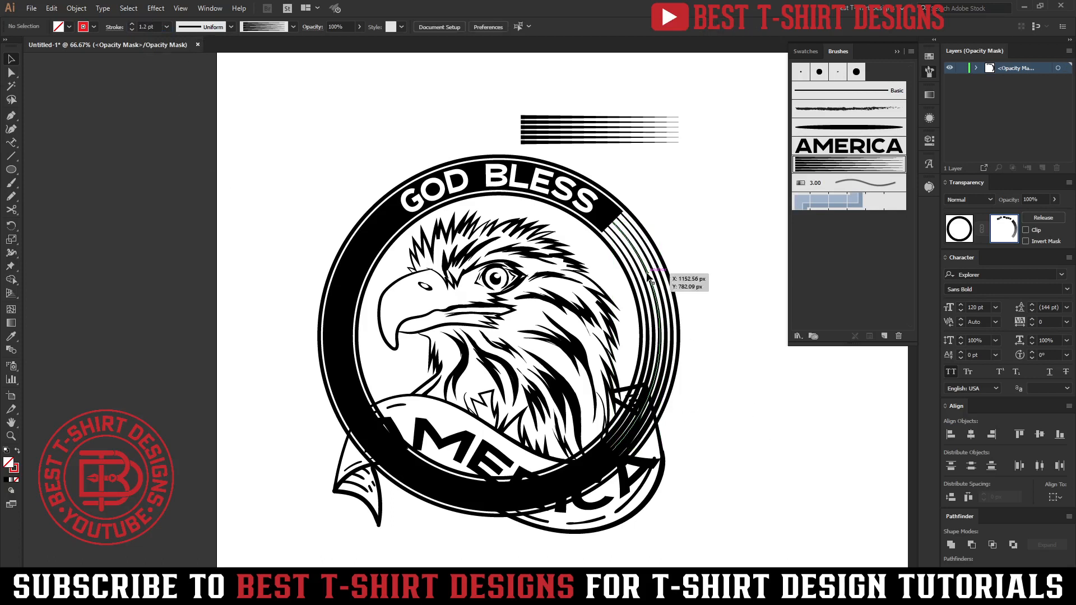
- Duplicate the right striped arc onto the ring's left side, reflect it across the vertical axis and nudge it into place
drag(650, 280, 354, 278)
key(o)
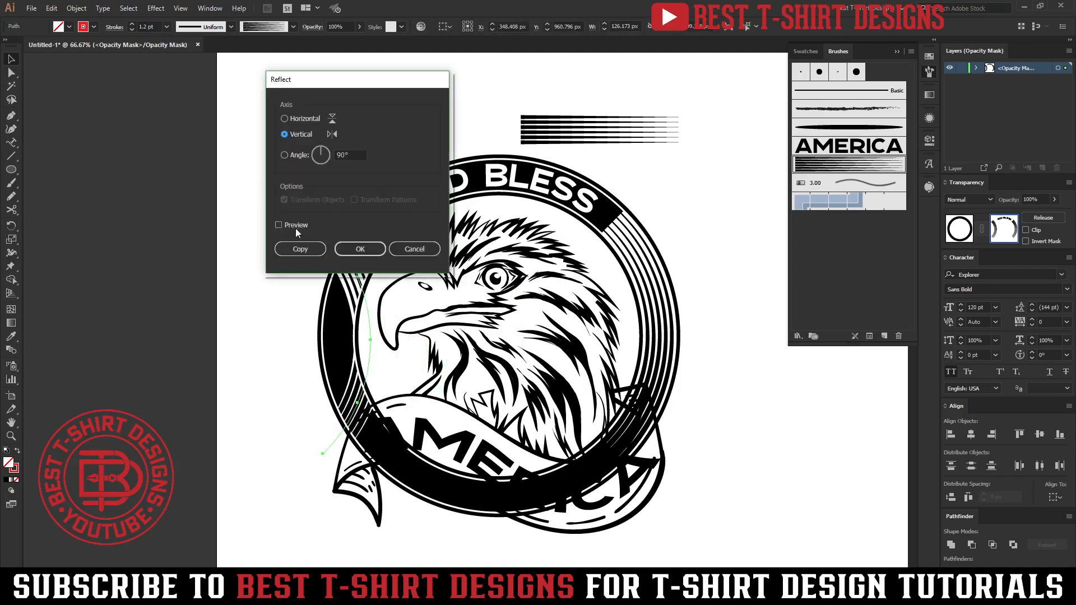
click(295, 226)
click(355, 249)
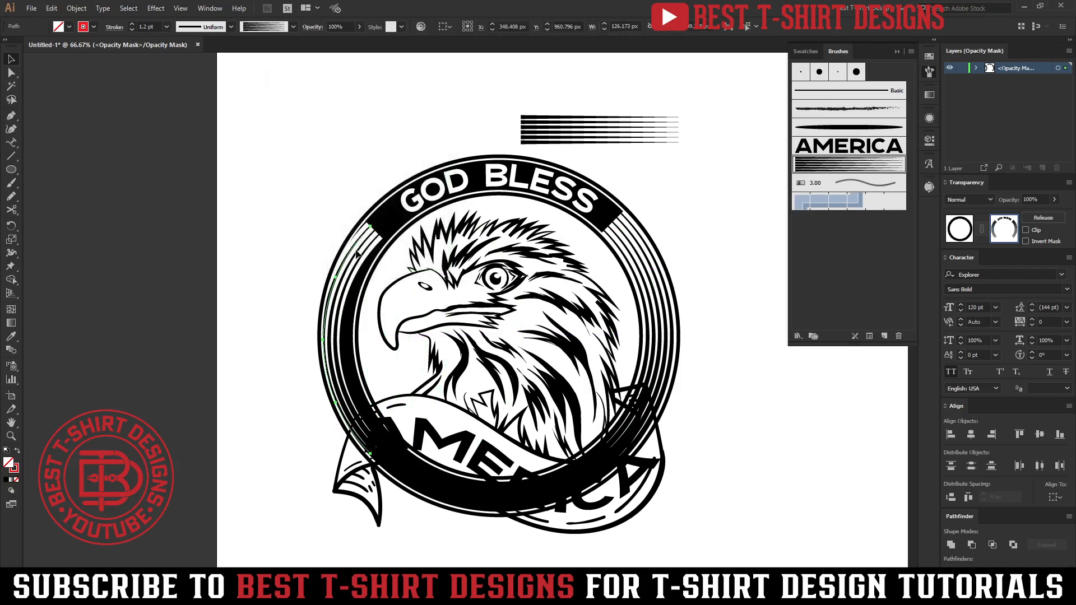
key(shift+Right)
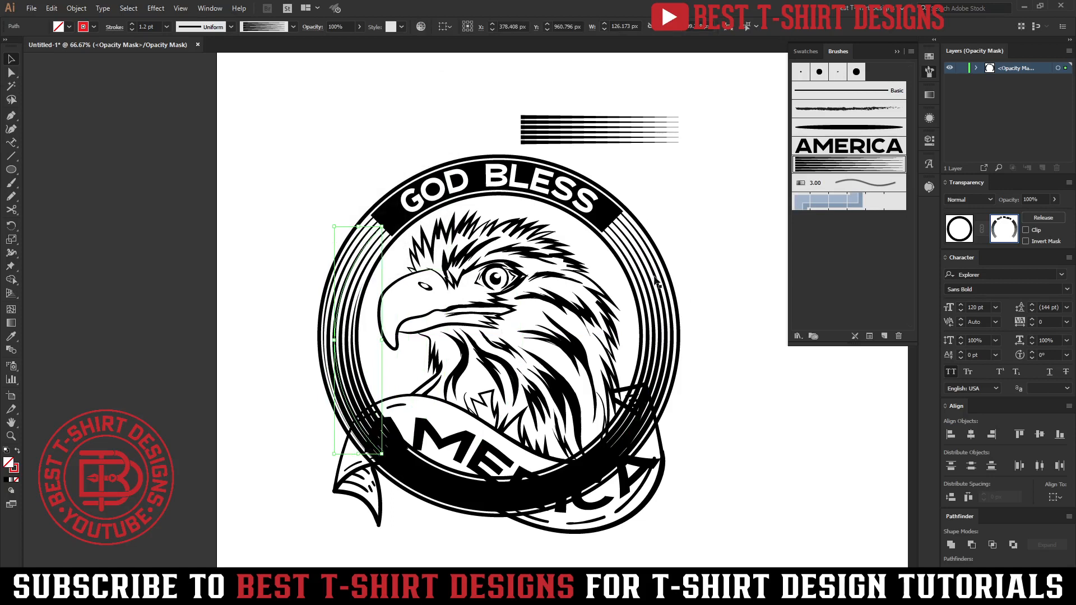
- Align the left striped arc vertically to the right arc as key object
shift+click(653, 282)
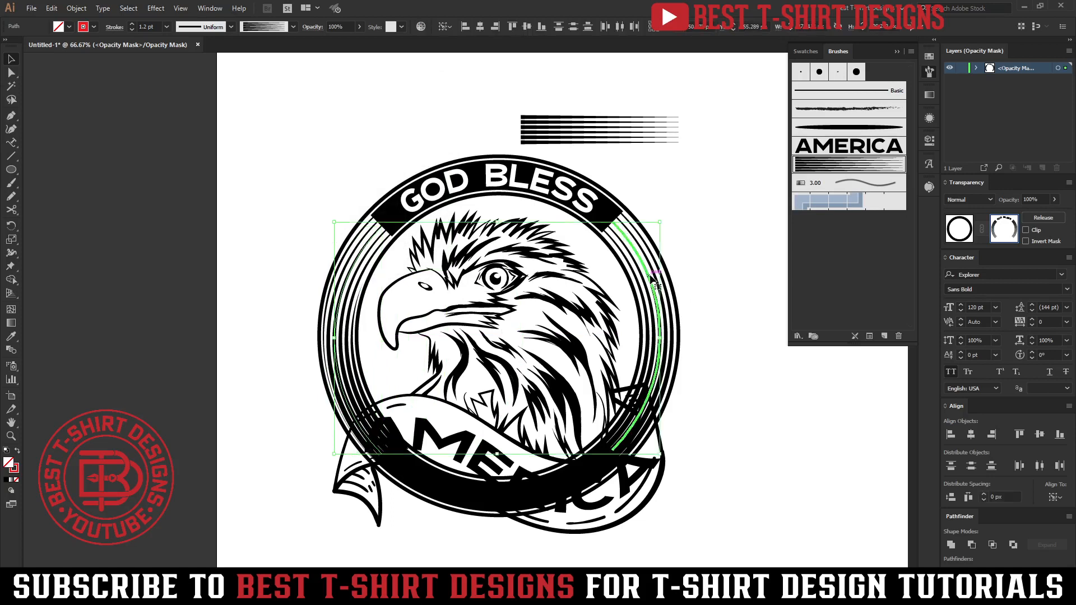
click(525, 27)
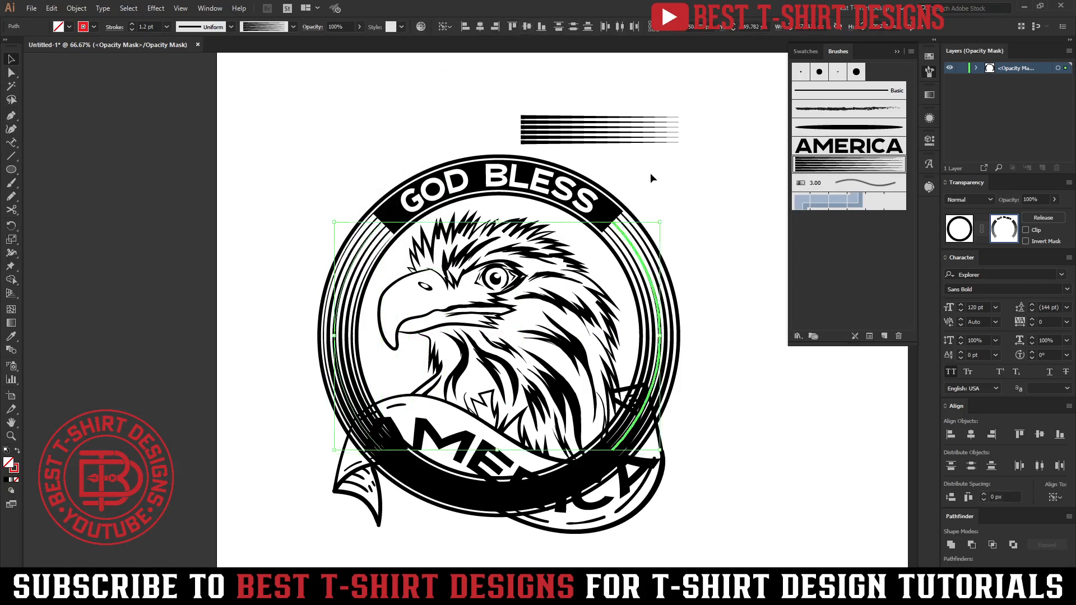
click(691, 183)
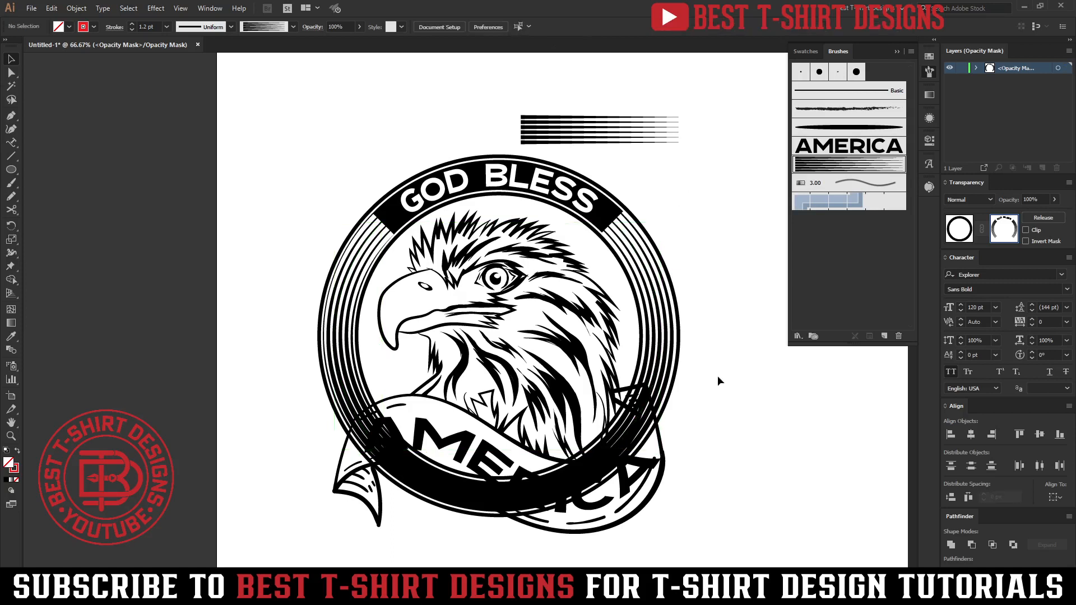
- Set the tracking of the GOD BLESS text to 90 and leave opacity mask editing
click(592, 198)
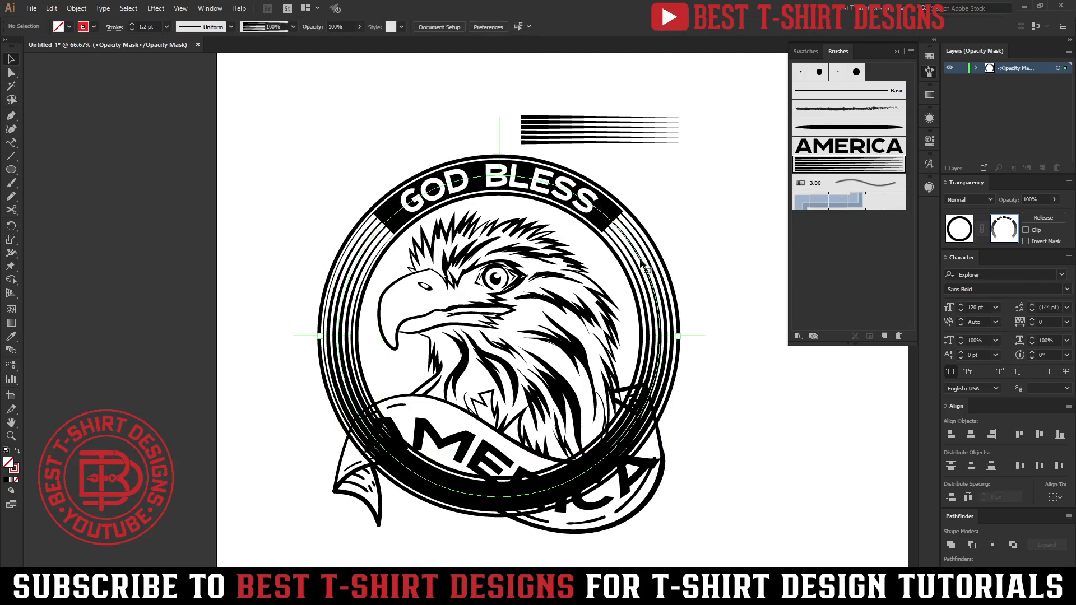
scroll(1053, 321, up, 9)
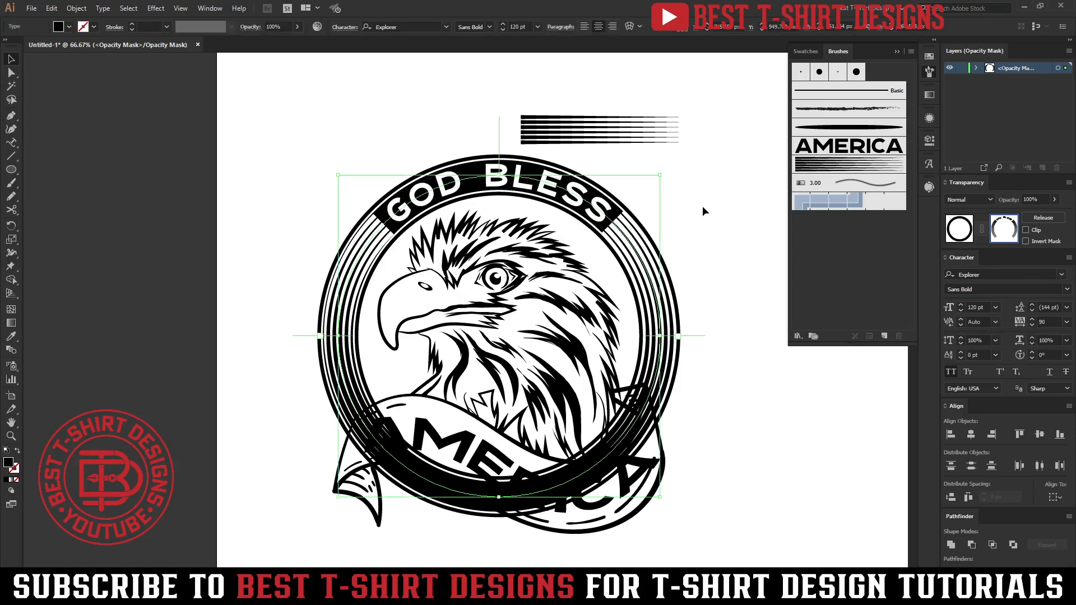
click(748, 418)
click(950, 225)
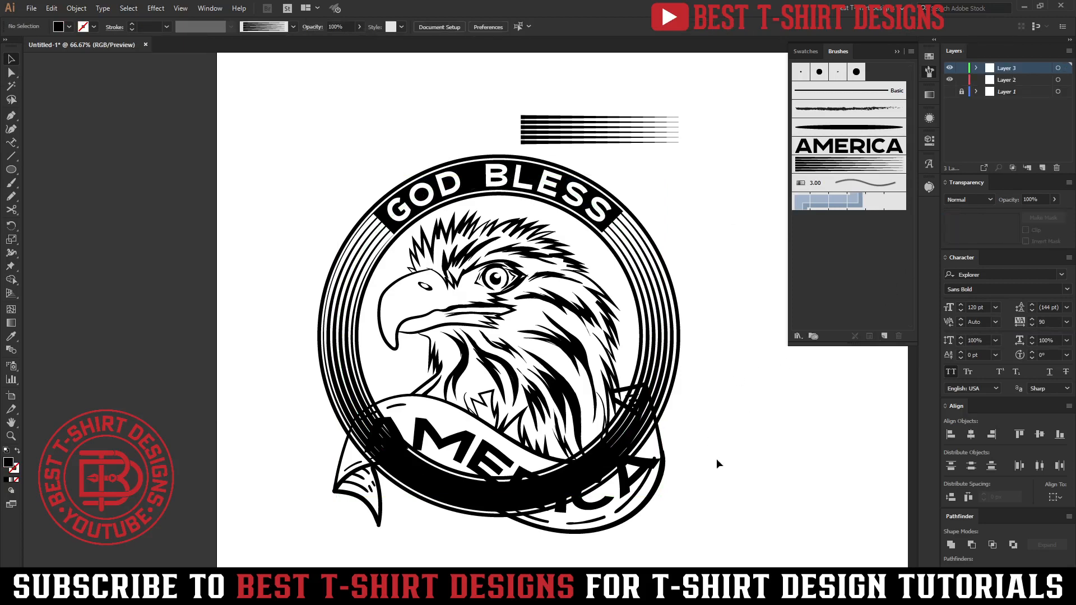
- Isolate the banner outline, offset its path by 10 px with miter joins, cut the offset shapes and exit isolation
double_click(664, 468)
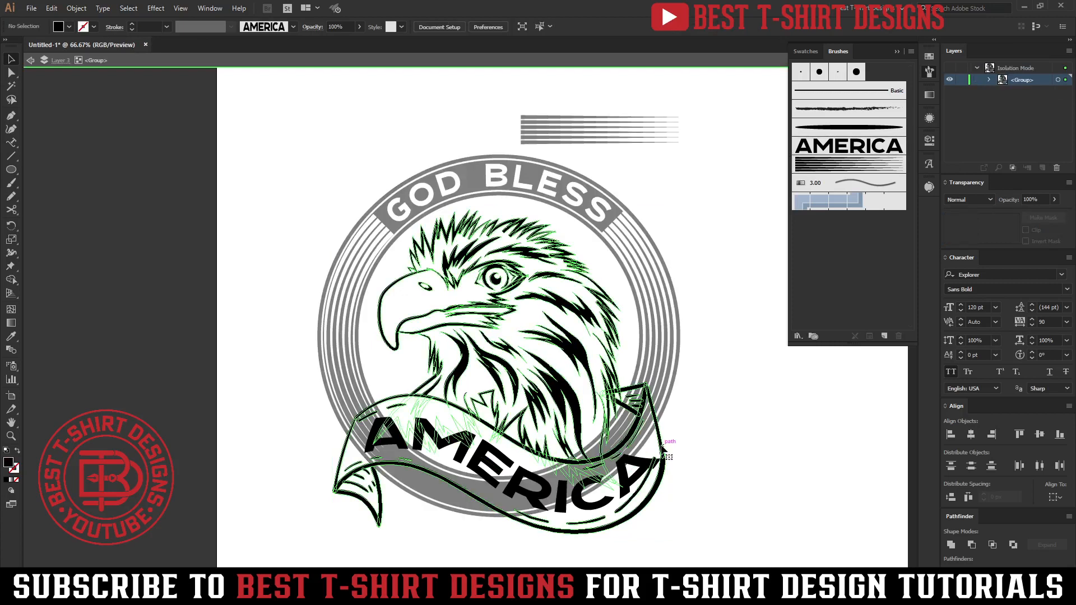
double_click(663, 453)
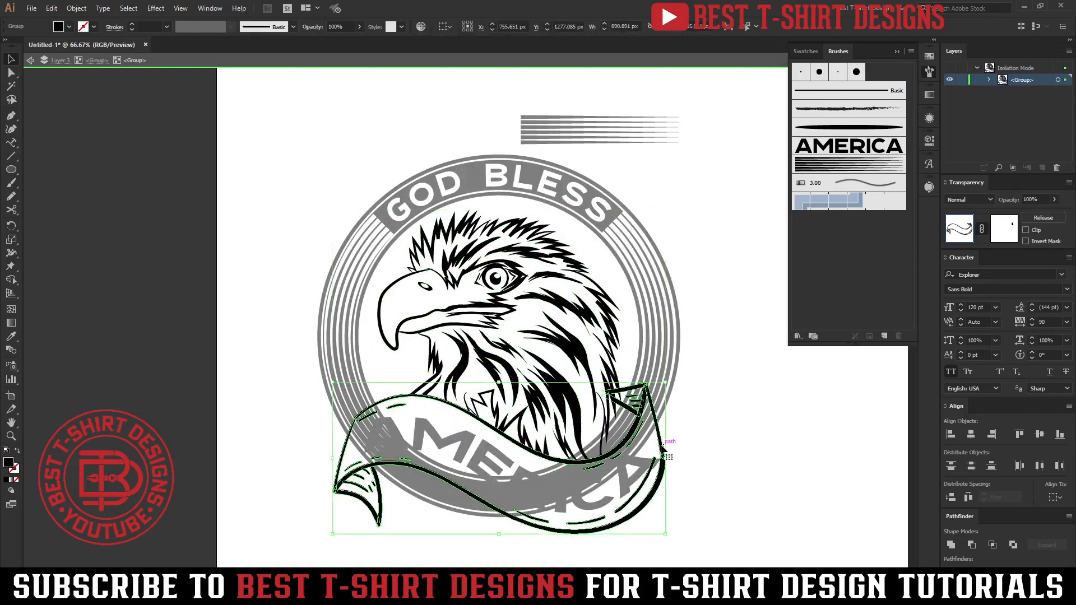
key(ctrl+alt+o)
click(422, 224)
click(421, 224)
scroll(471, 163, down, 4)
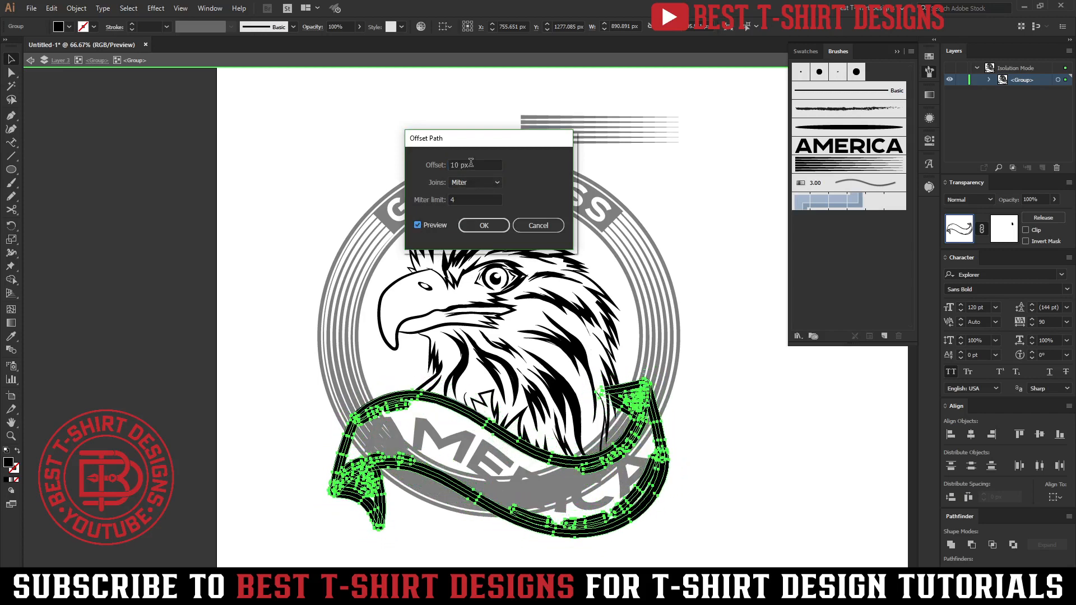
click(484, 225)
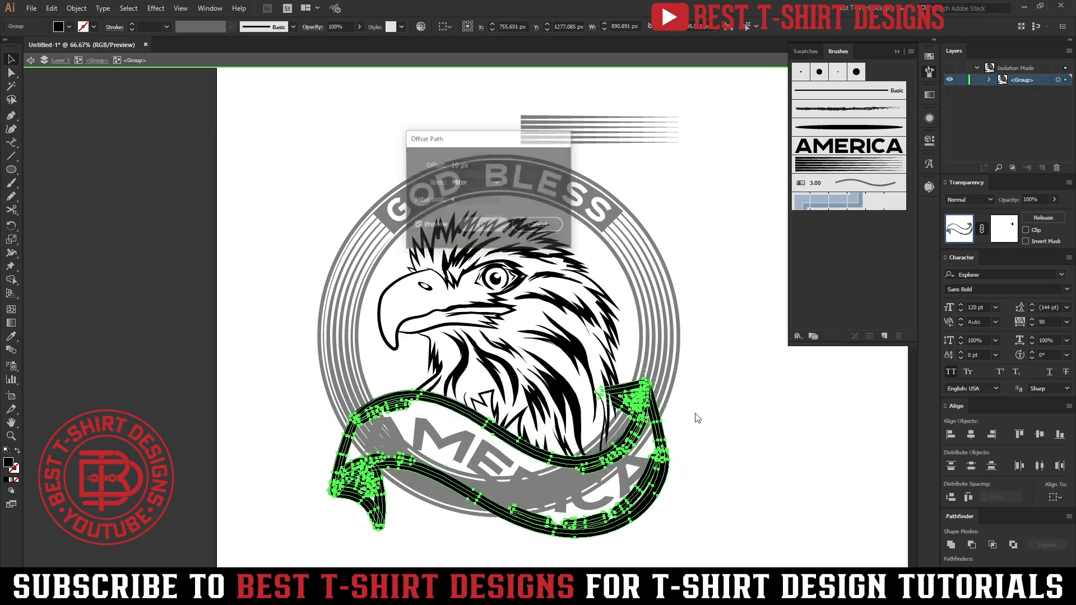
double_click(757, 439)
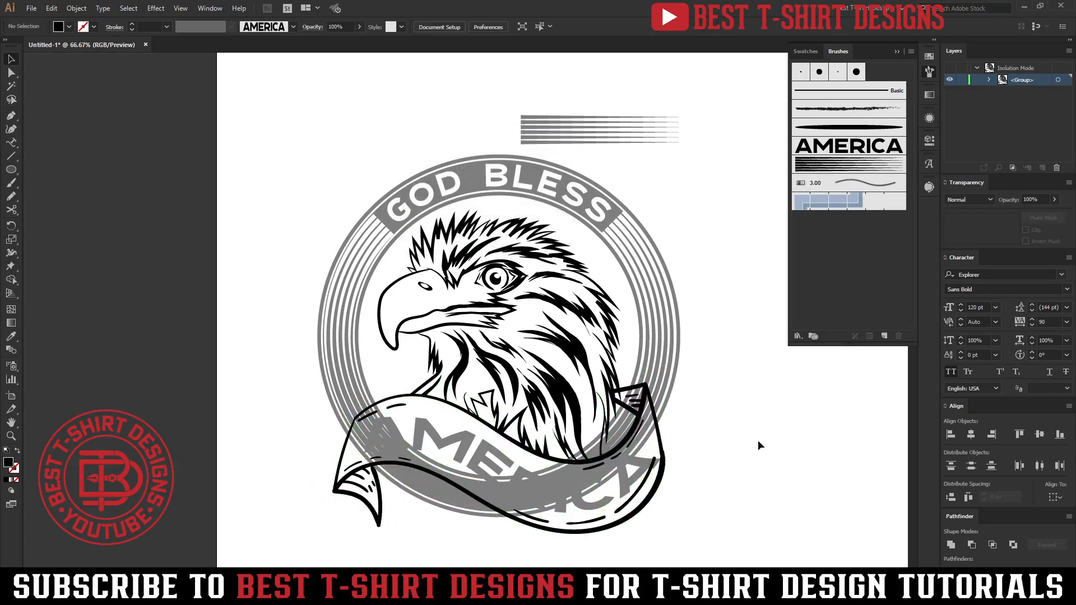
- Group the ring artwork, give it an unclipped opacity mask and paste the offset banner in front inside the mask
click(662, 348)
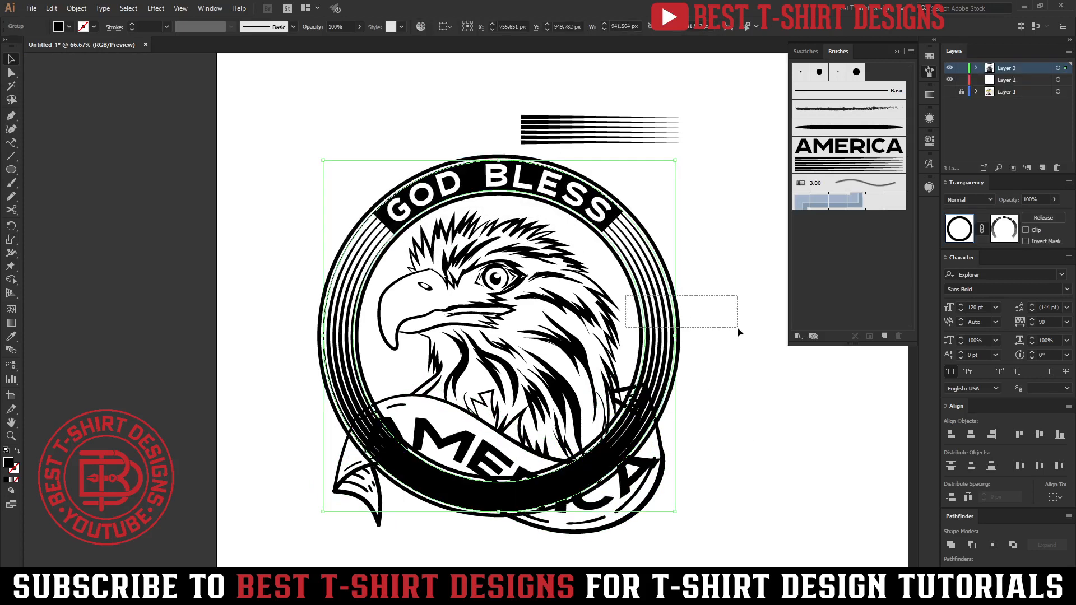
key(ctrl+g)
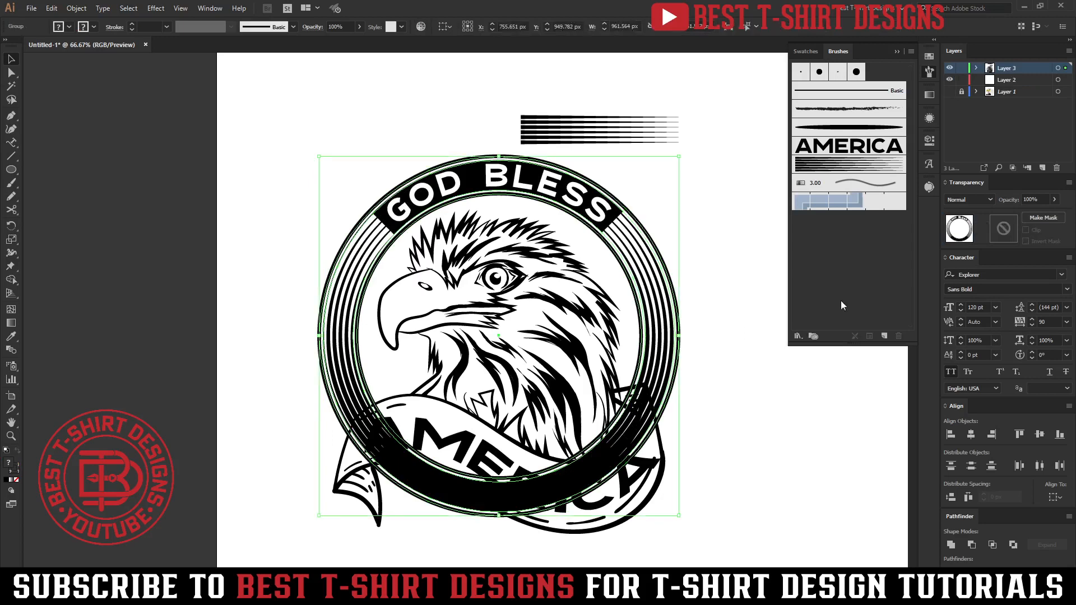
click(1041, 218)
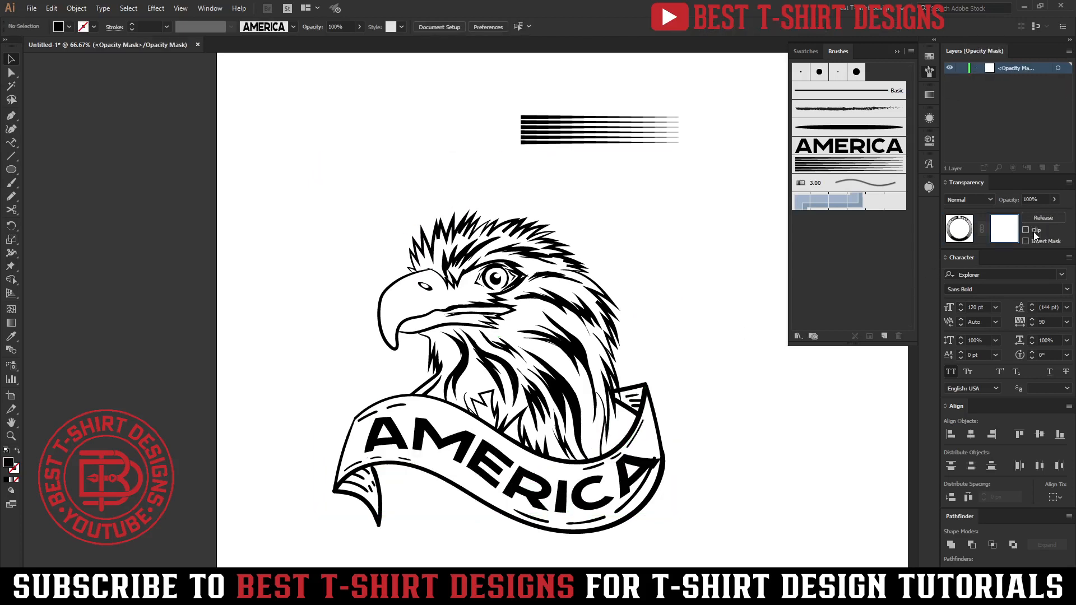
key(ctrl+f)
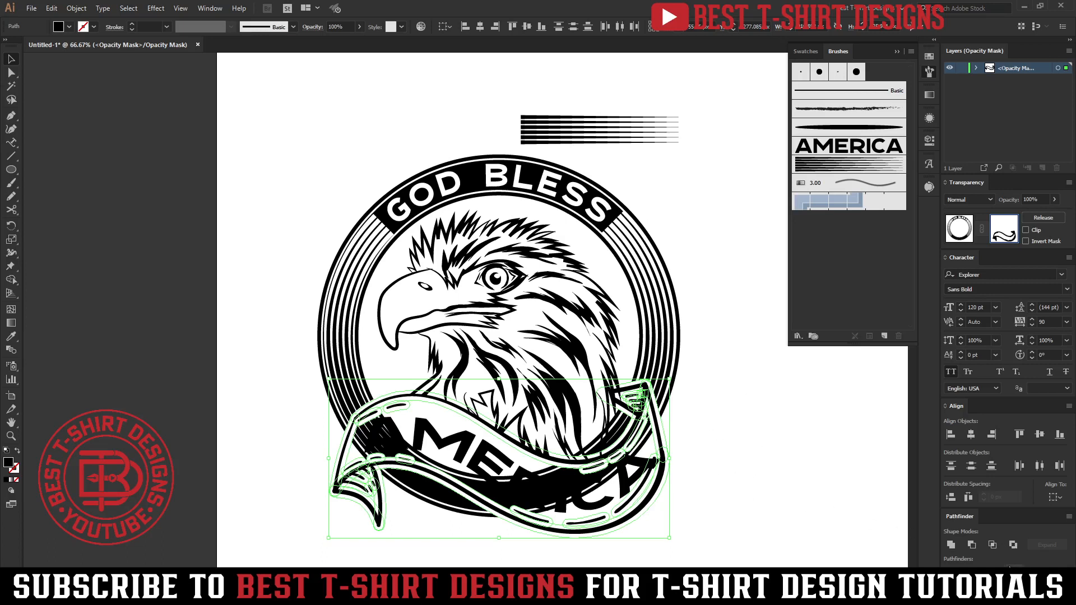
- Unite the pasted banner shapes into one solid silhouette inside the ring's opacity mask
click(950, 544)
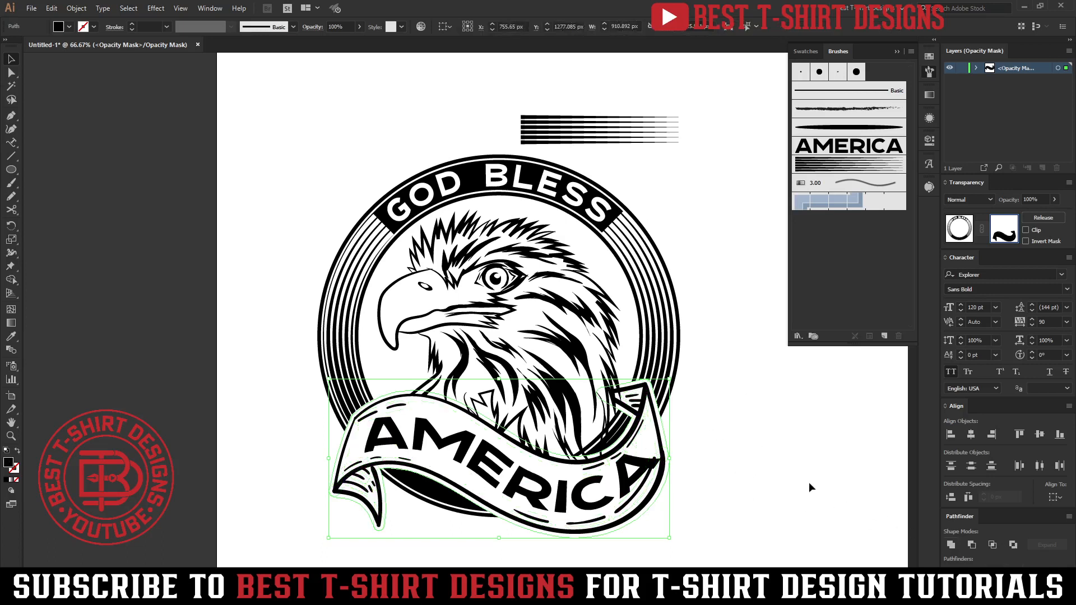
click(930, 57)
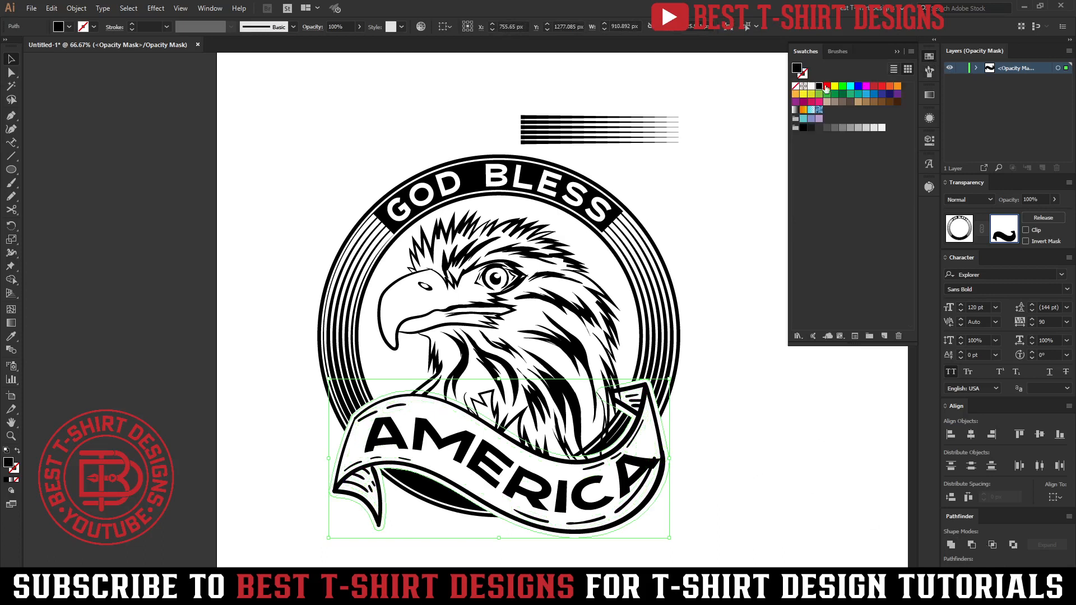
click(751, 445)
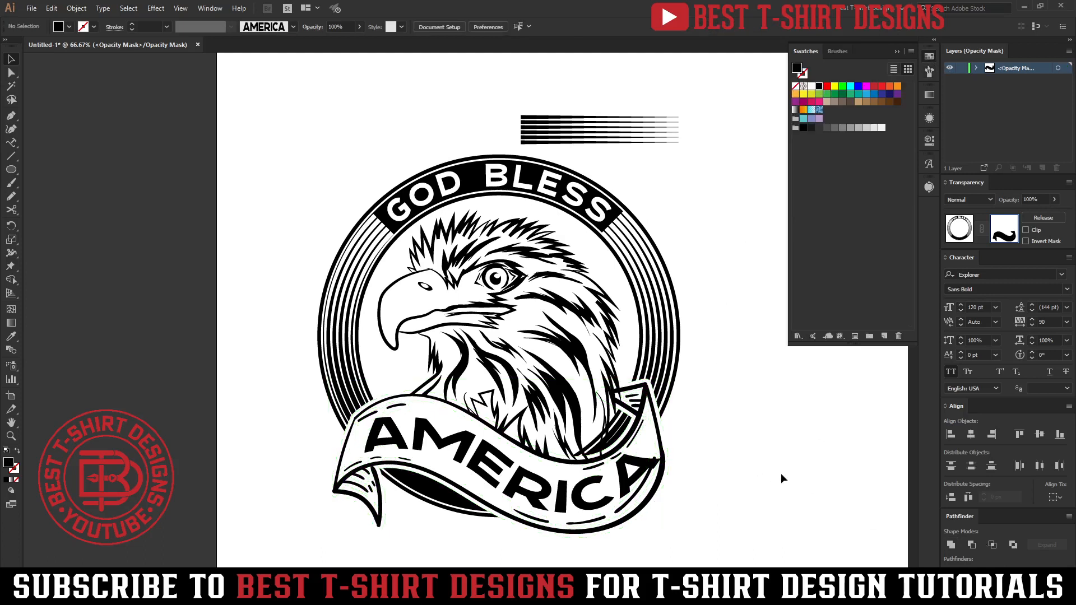
- Draw freehand Pencil shapes in the mask to hide the ring remnants beneath the banner and beside its folded tip
key(n)
mouse_move(632, 546)
mouse_down()
mouse_move(479, 467)
mouse_move(407, 447)
mouse_move(360, 449)
mouse_move(351, 480)
mouse_move(448, 544)
mouse_move(619, 546)
mouse_up()
key(v)
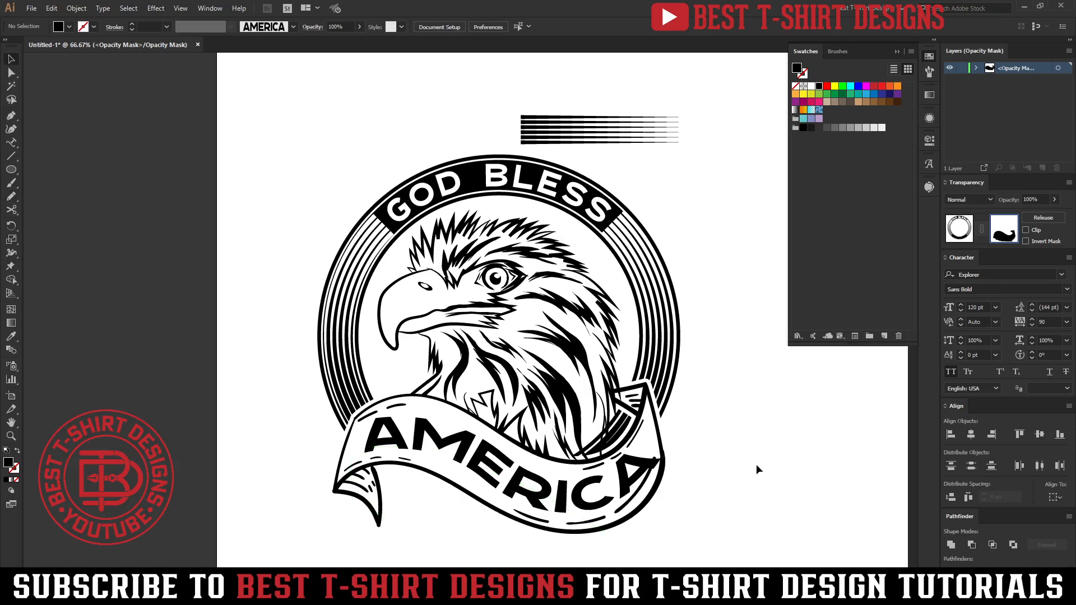
click(645, 440)
key(n)
mouse_move(648, 436)
mouse_down()
mouse_move(621, 401)
mouse_move(567, 429)
mouse_move(546, 467)
mouse_move(652, 490)
mouse_up()
key(v)
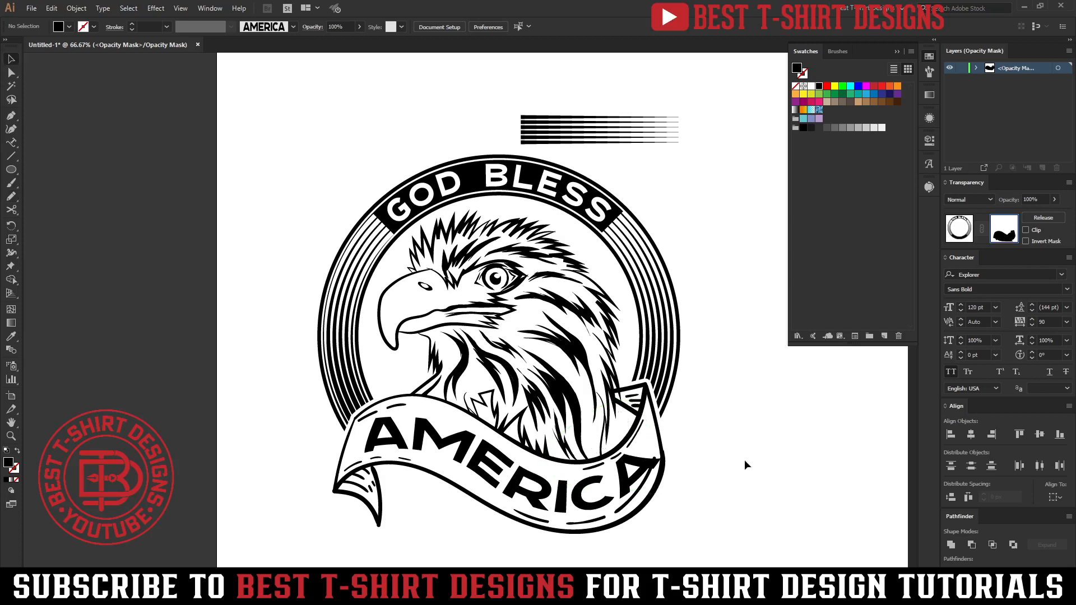
- Copy the banner silhouette from the ring's mask into an unclipped opacity mask on the isolated eagle artwork
click(653, 386)
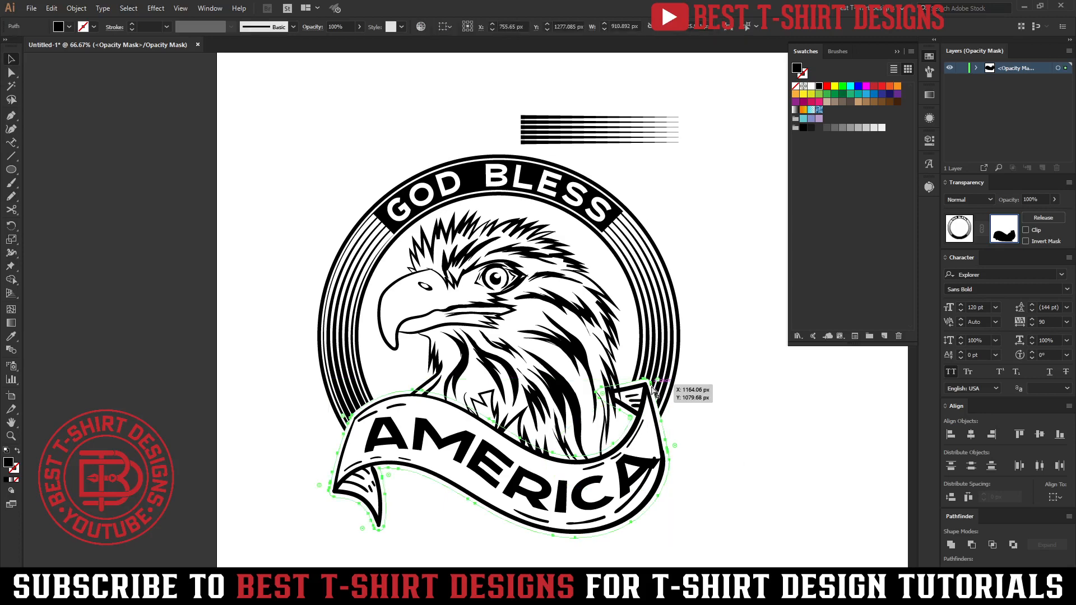
click(956, 233)
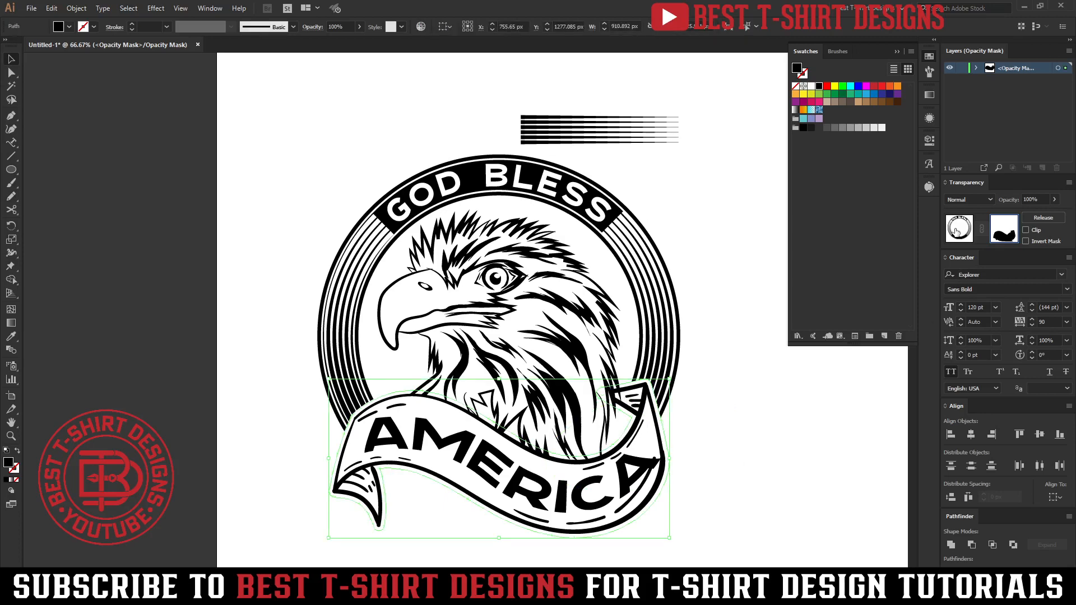
click(756, 423)
click(590, 374)
double_click(596, 384)
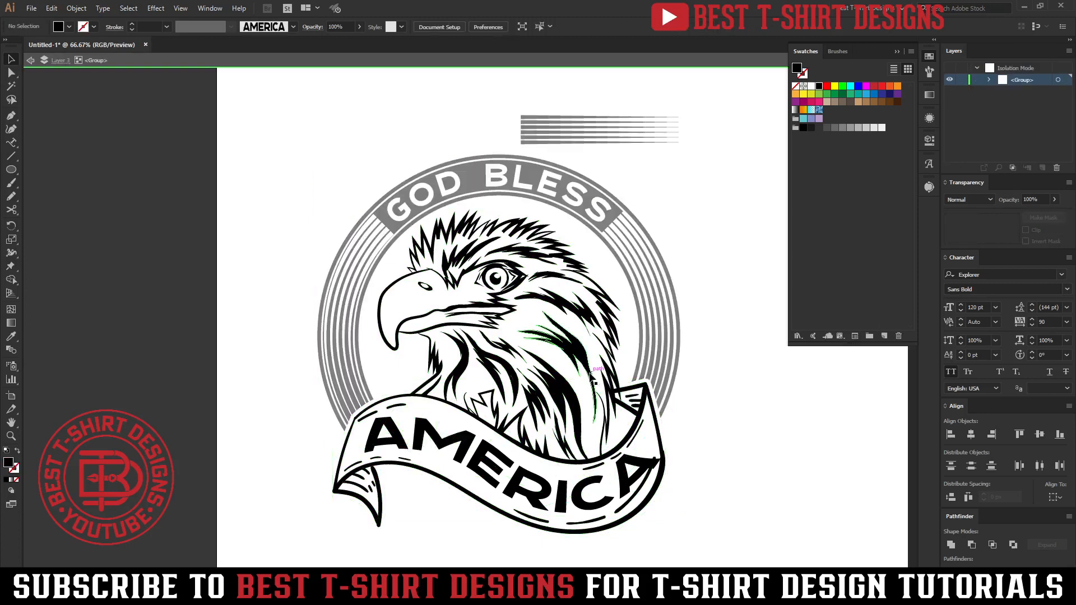
double_click(596, 385)
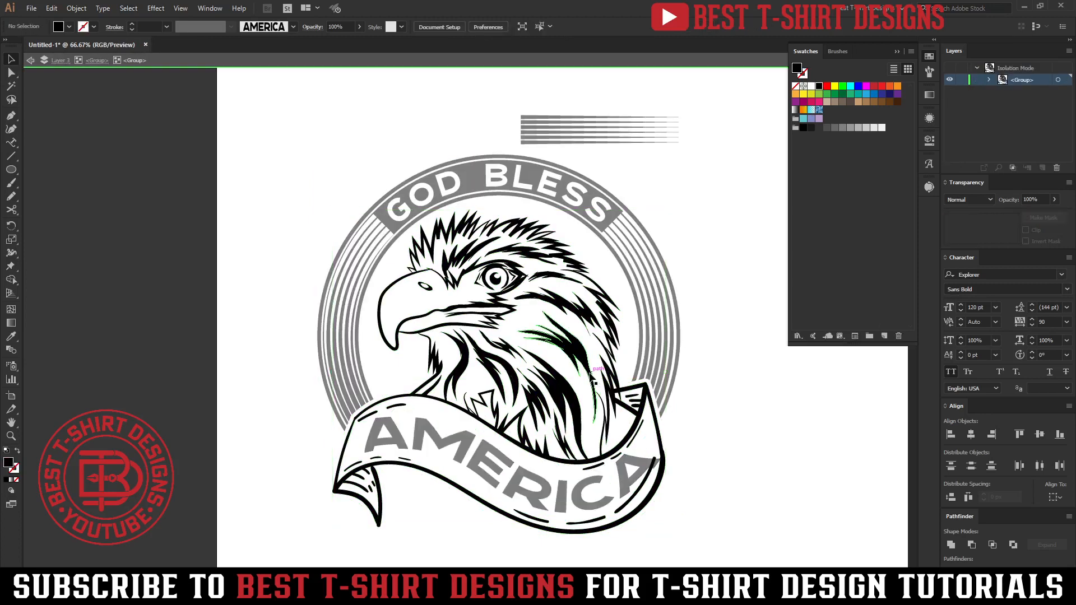
click(1003, 228)
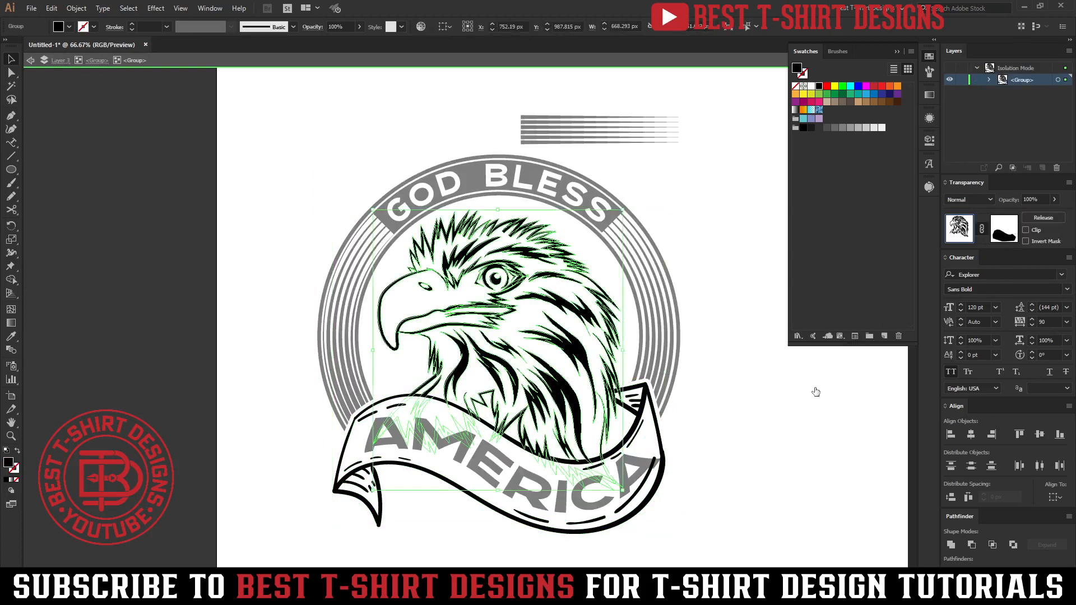
key(ctrl+a)
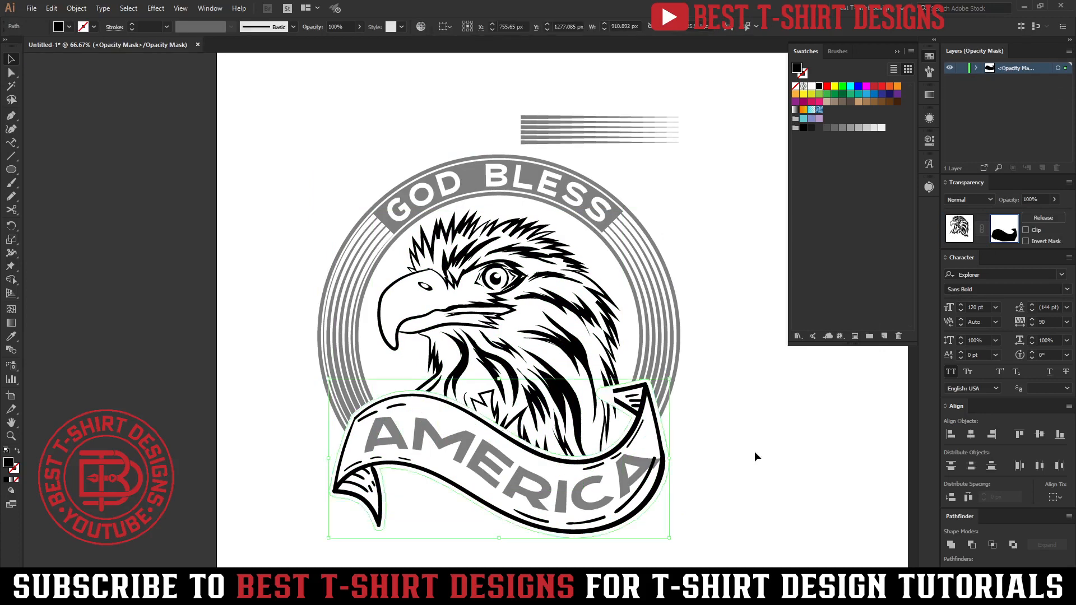
- Erase the eagle mask's silhouette where the neck feathers meet the banner's folded tip, and return to the artwork
key(ctrl+1)
key(shift+e)
mouse_move(660, 352)
mouse_down()
mouse_move(658, 397)
mouse_move(637, 356)
mouse_move(646, 397)
mouse_up()
key(v)
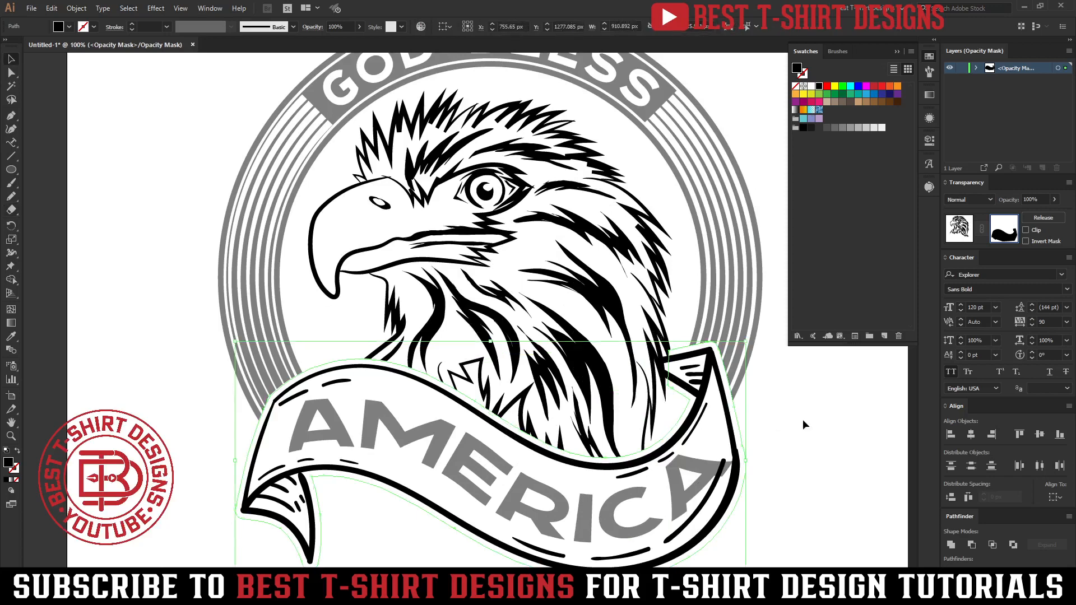
click(802, 419)
click(971, 228)
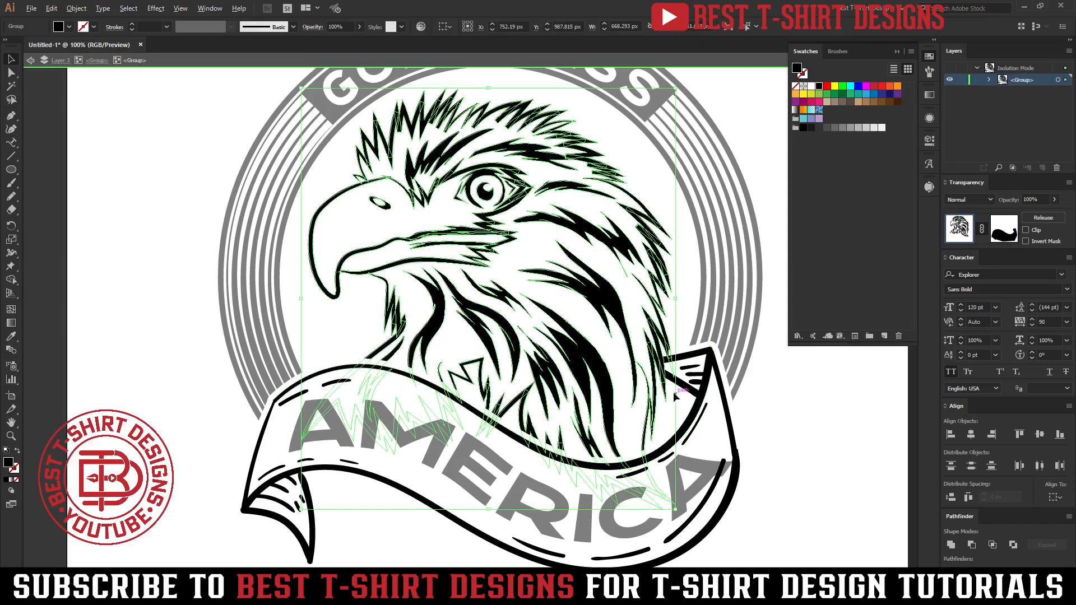
- Offset the eagle's paths by 10 px with miter joins and a miter limit of 4
scroll(683, 391, up, 1)
key(alt+o)
key(p)
key(o)
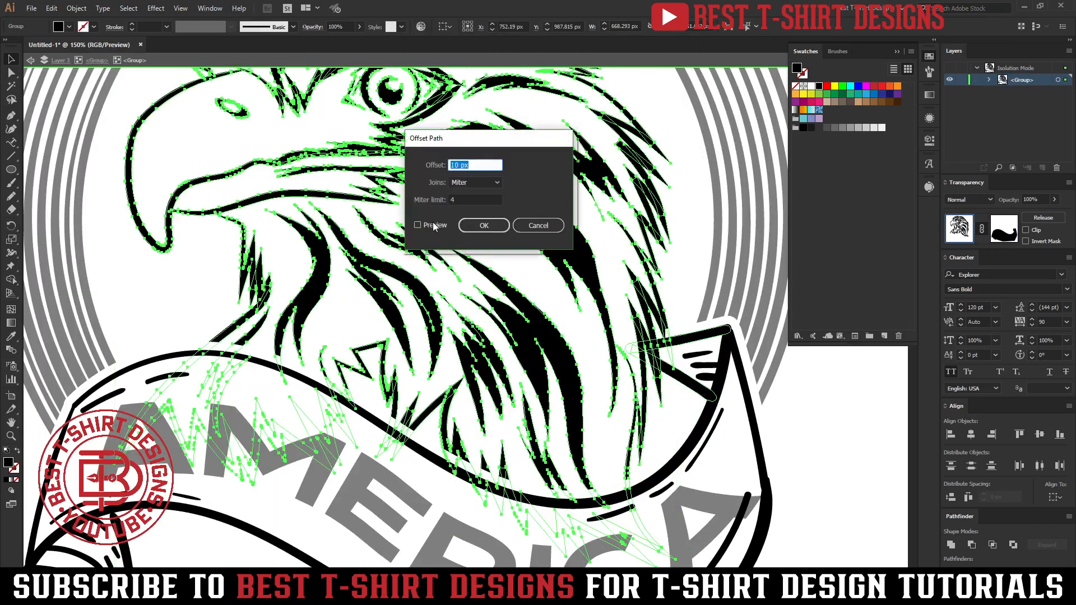
click(433, 226)
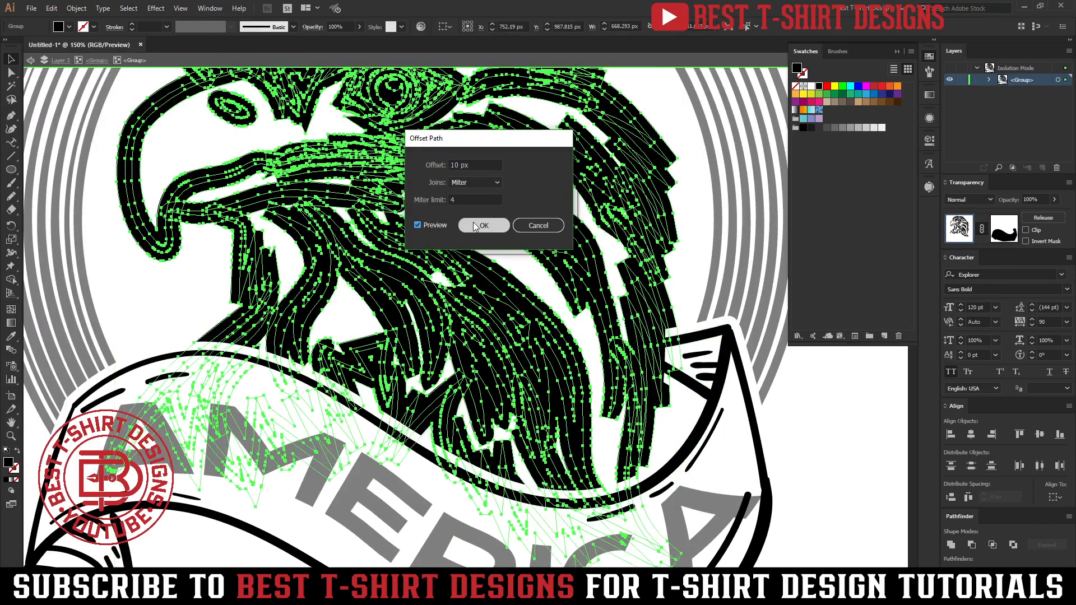
click(474, 226)
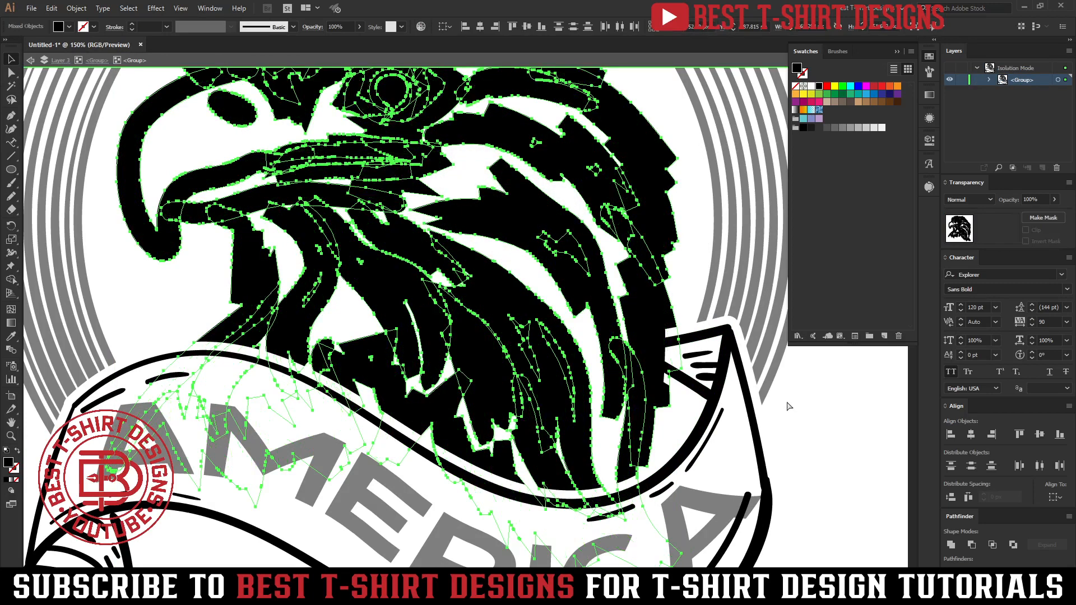
- Mask the banner with the offset eagle shape, keeping only the part over the folded tip, and leave mask editing and isolation
click(1042, 218)
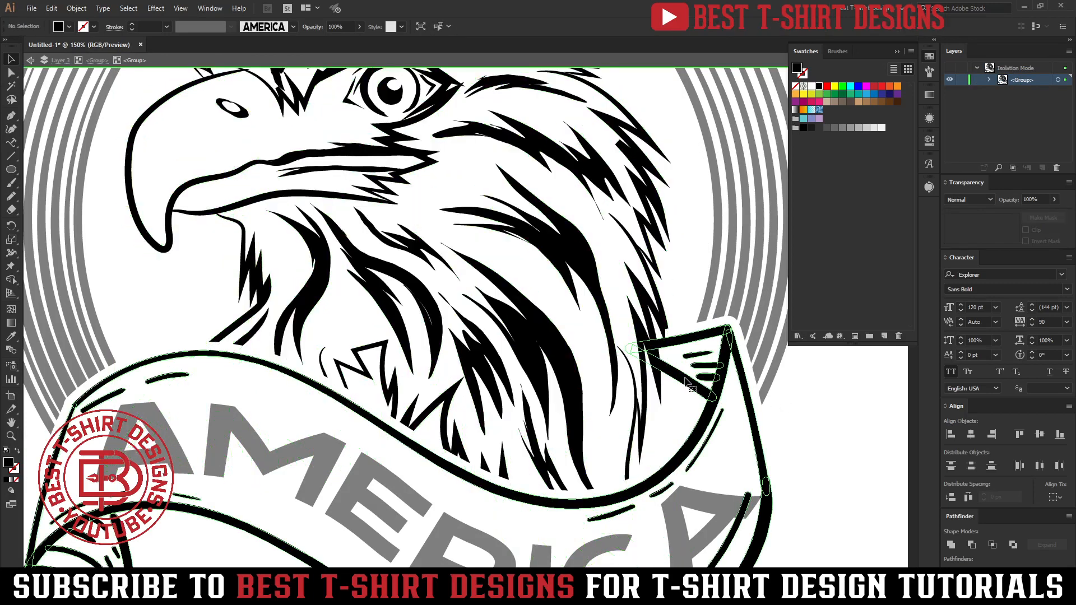
click(1008, 227)
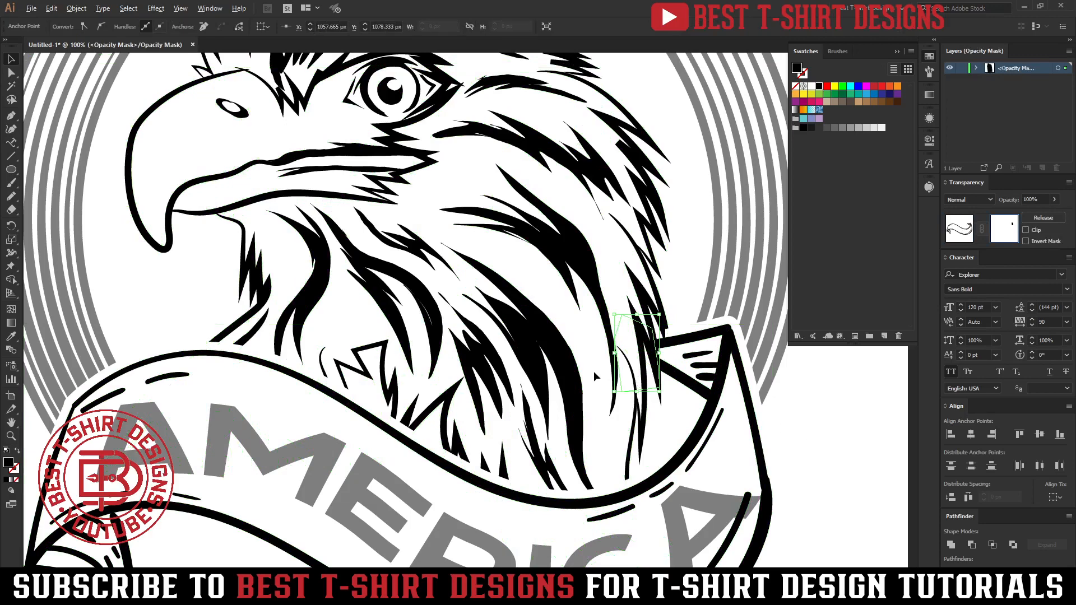
key(ctrl+minus)
key(ctrl+f)
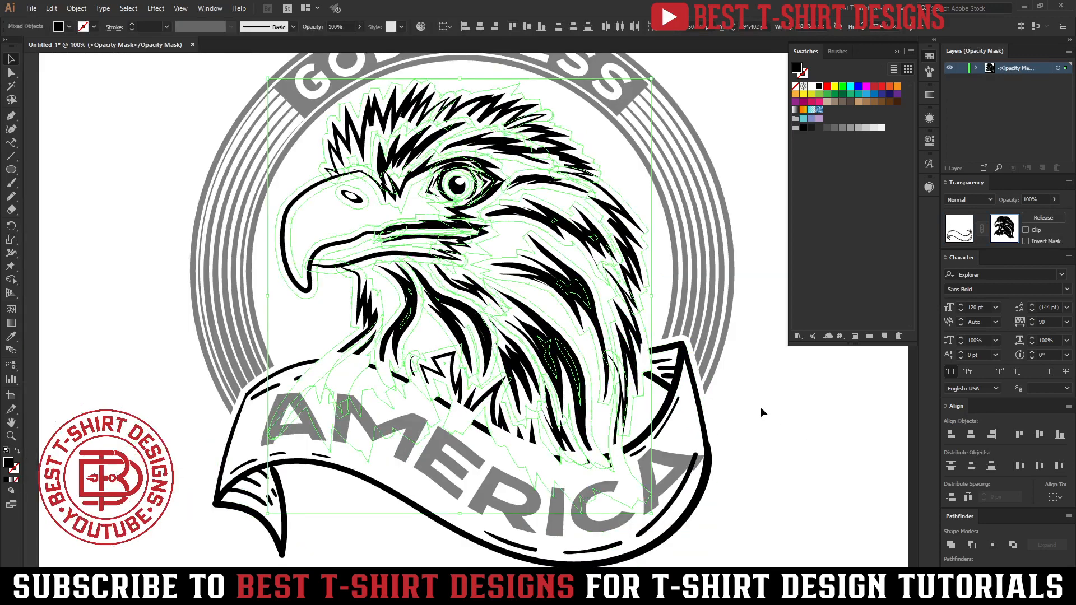
click(761, 406)
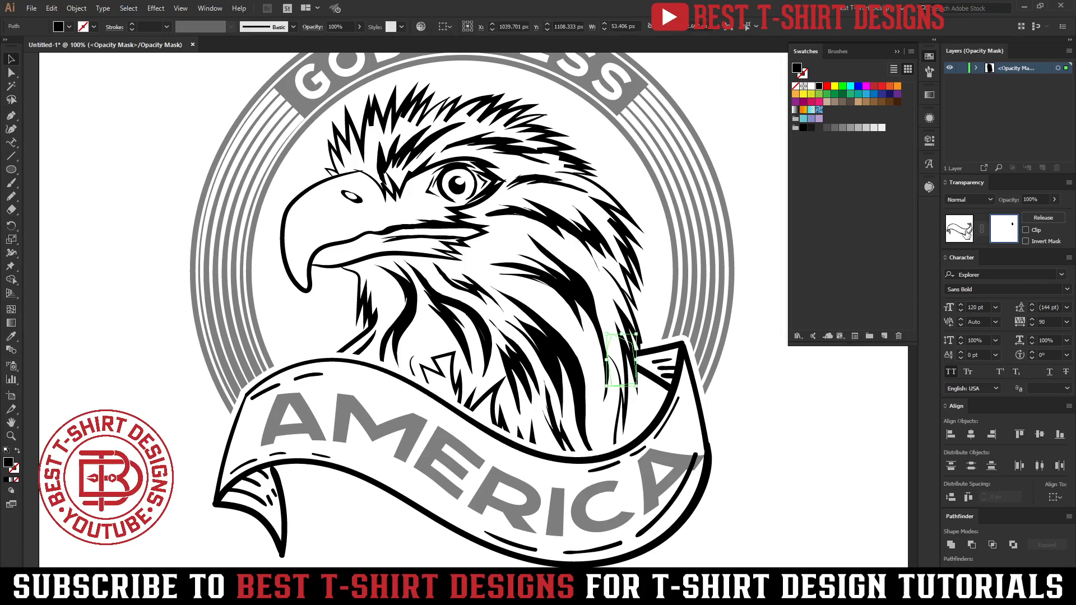
click(959, 229)
double_click(762, 431)
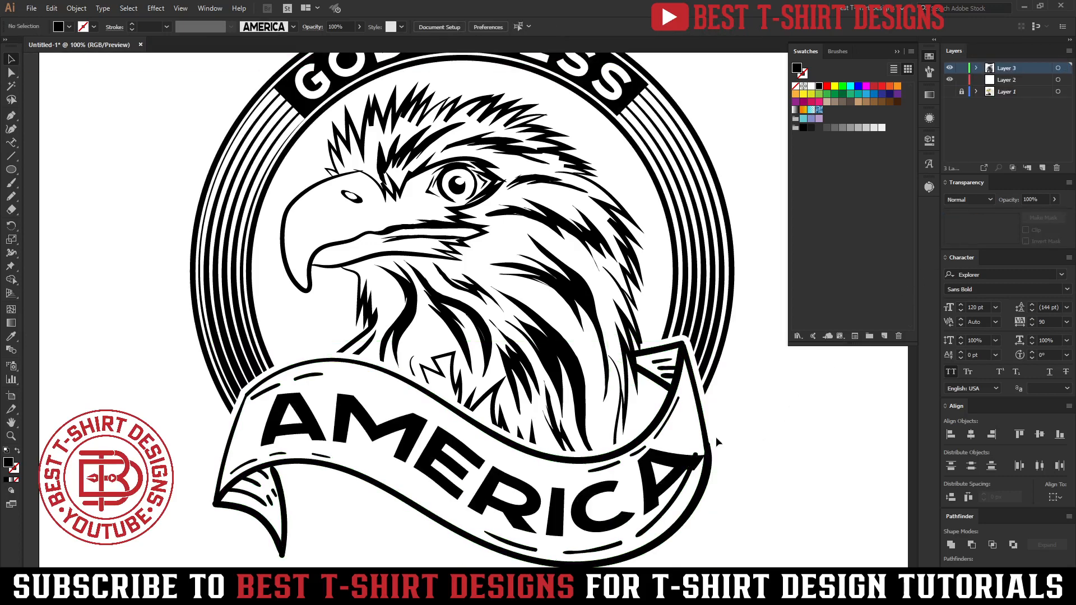
- Isolate the eagle and banner group and expand the AMERICA brush lettering into filled shapes
scroll(496, 461, down, 2)
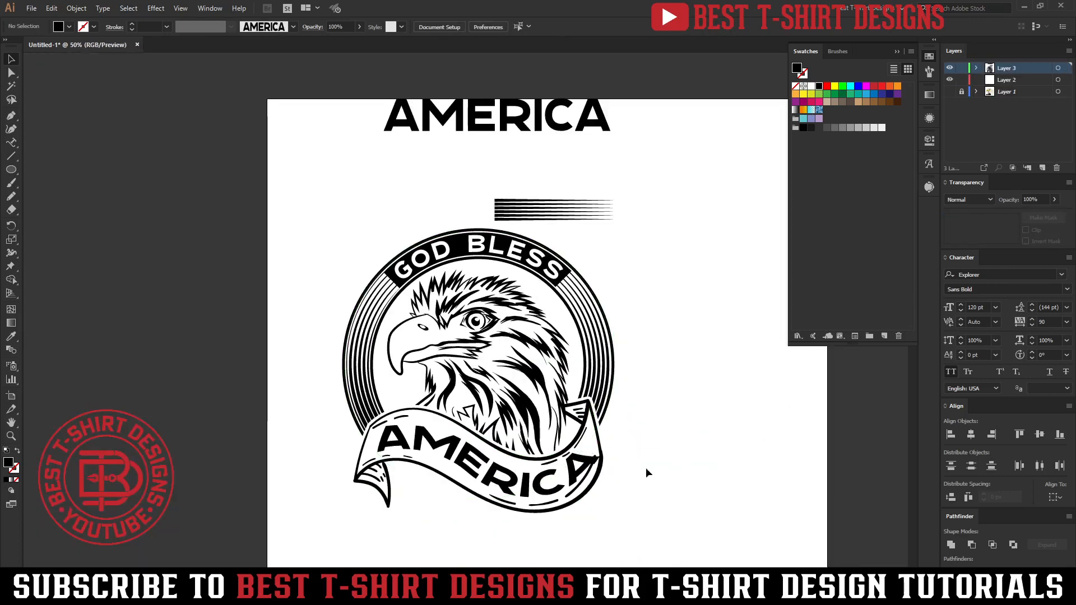
scroll(687, 475, up, 1)
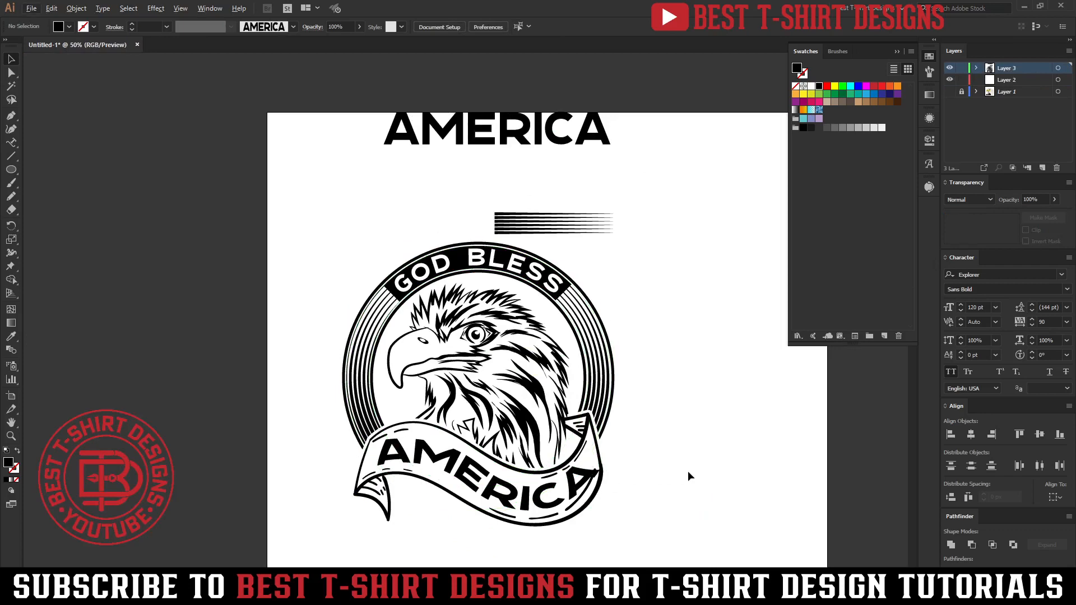
scroll(447, 525, up, 1)
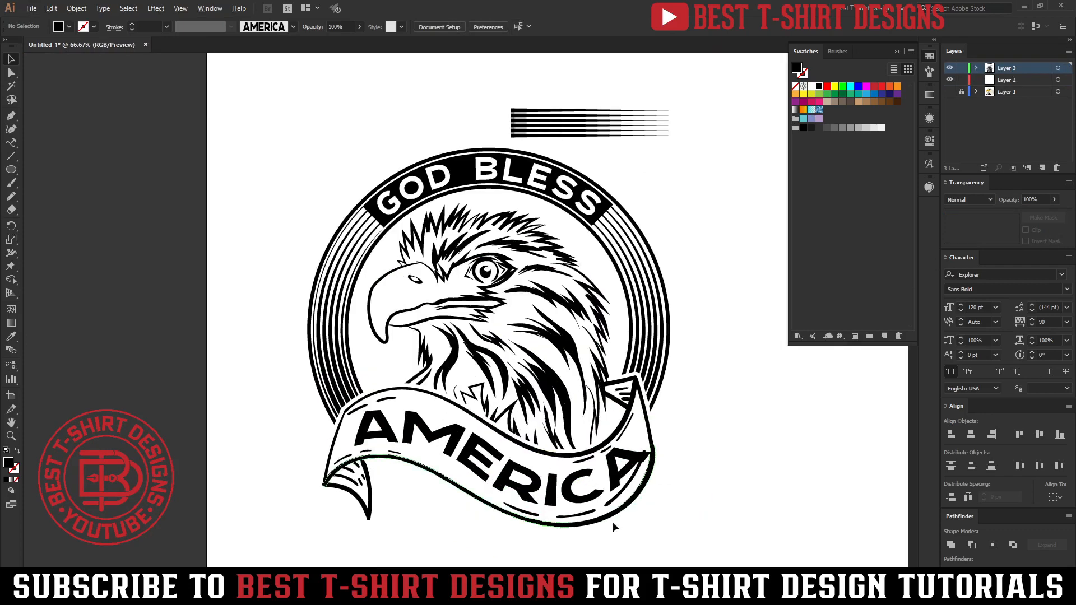
double_click(571, 496)
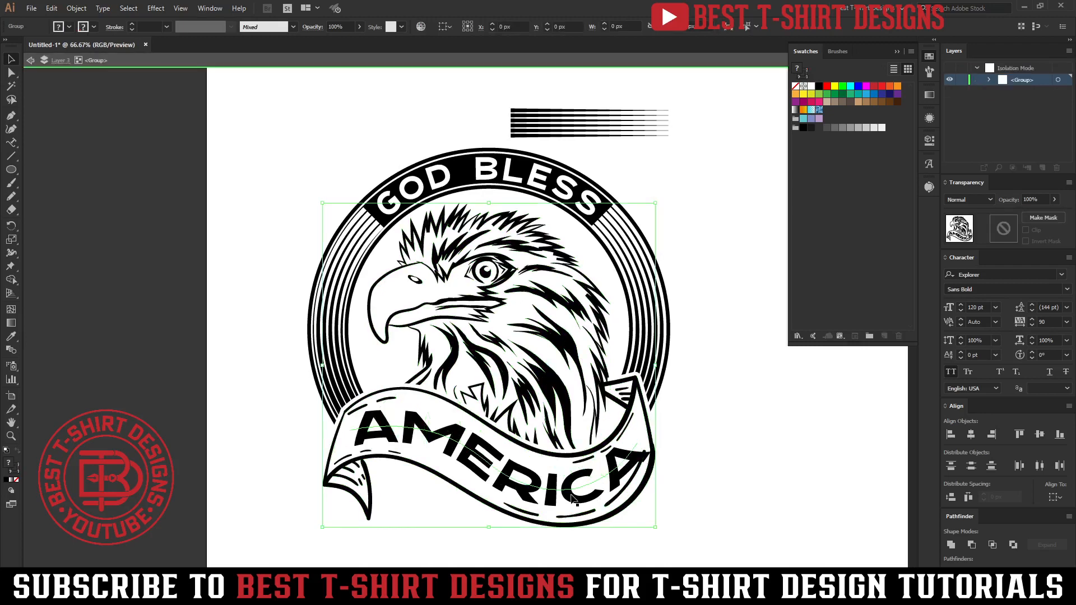
click(571, 496)
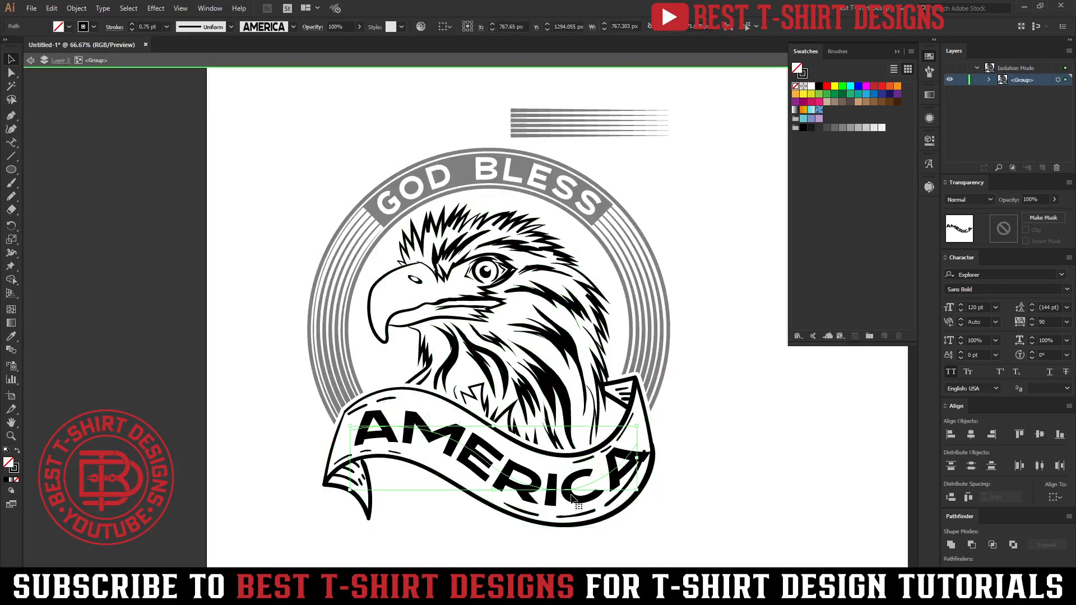
key(ctrl+c)
key(ctrl+shift+o)
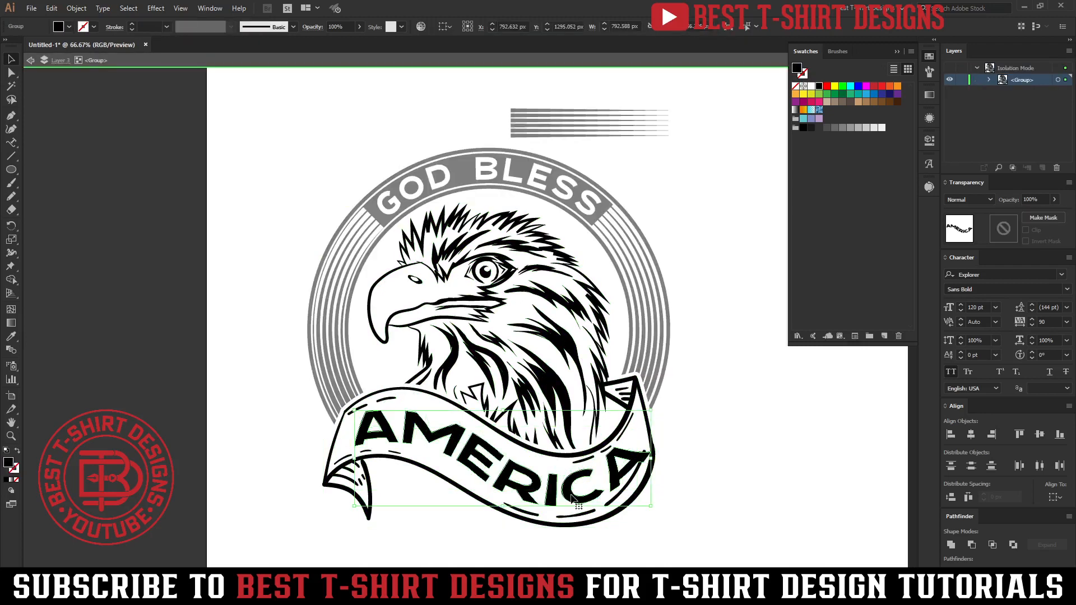
- Isolate the curved detail stroke crossing the last A of AMERICA, shrink it clear of the letter and exit isolation
scroll(587, 497, up, 2)
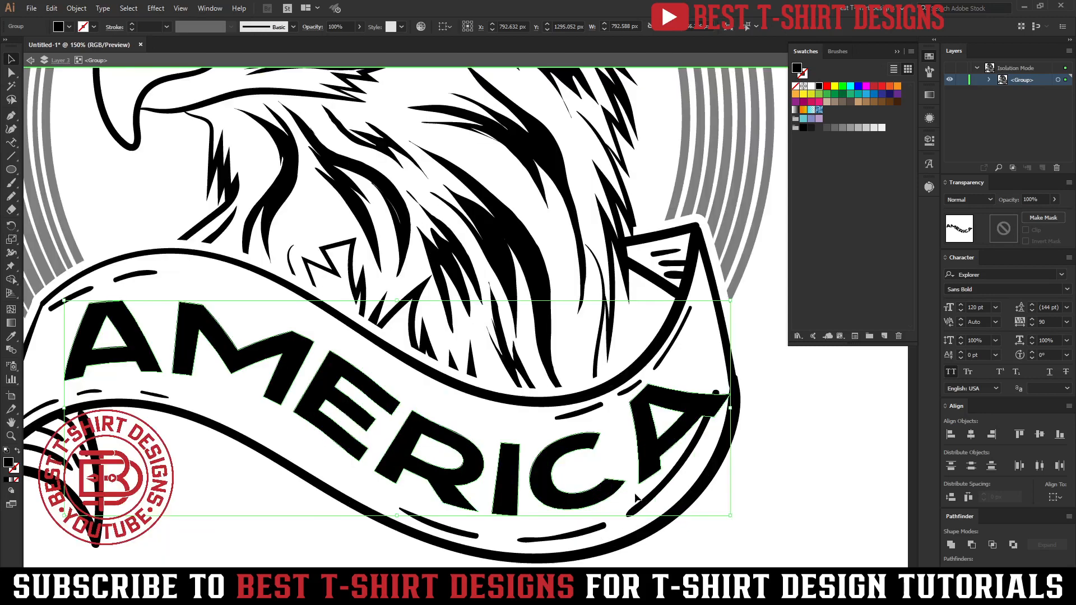
click(671, 481)
double_click(671, 480)
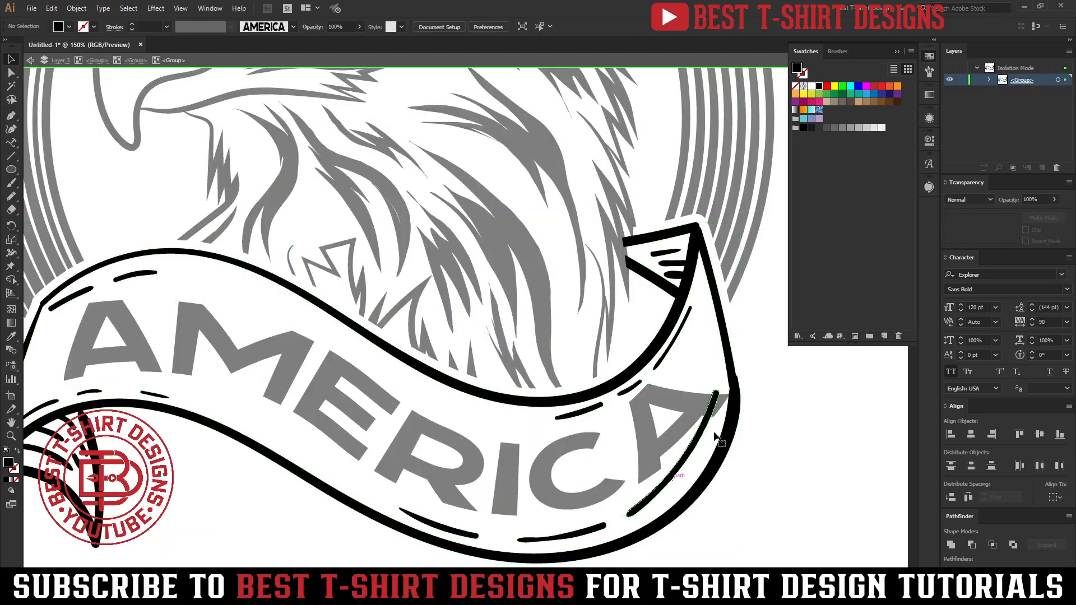
click(717, 396)
mouse_move(719, 391)
mouse_down()
mouse_move(717, 429)
mouse_move(701, 424)
mouse_move(691, 461)
mouse_up()
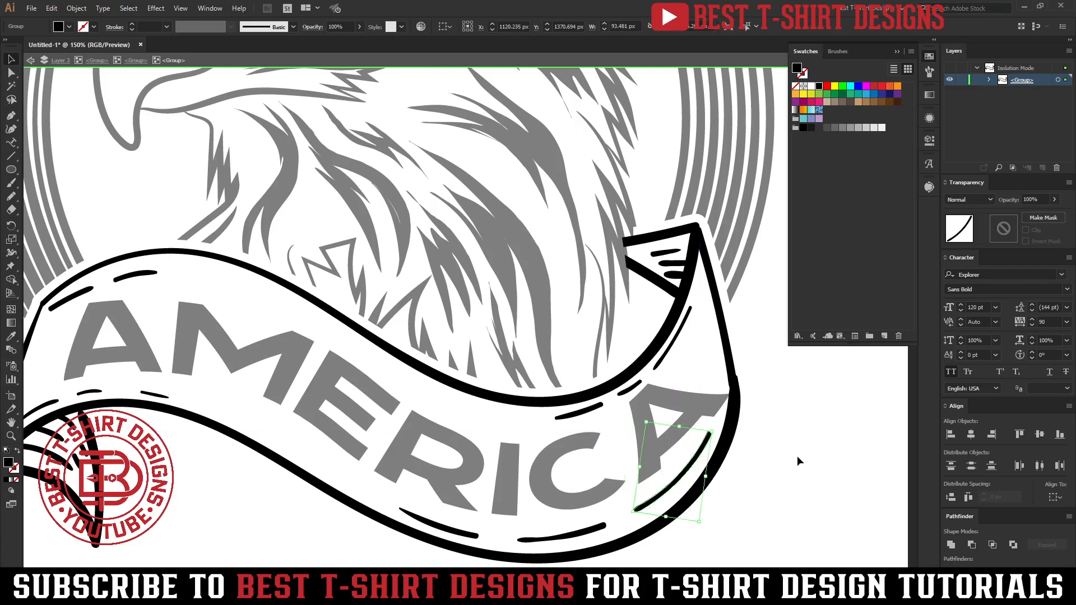
key(ctrl+0)
double_click(728, 462)
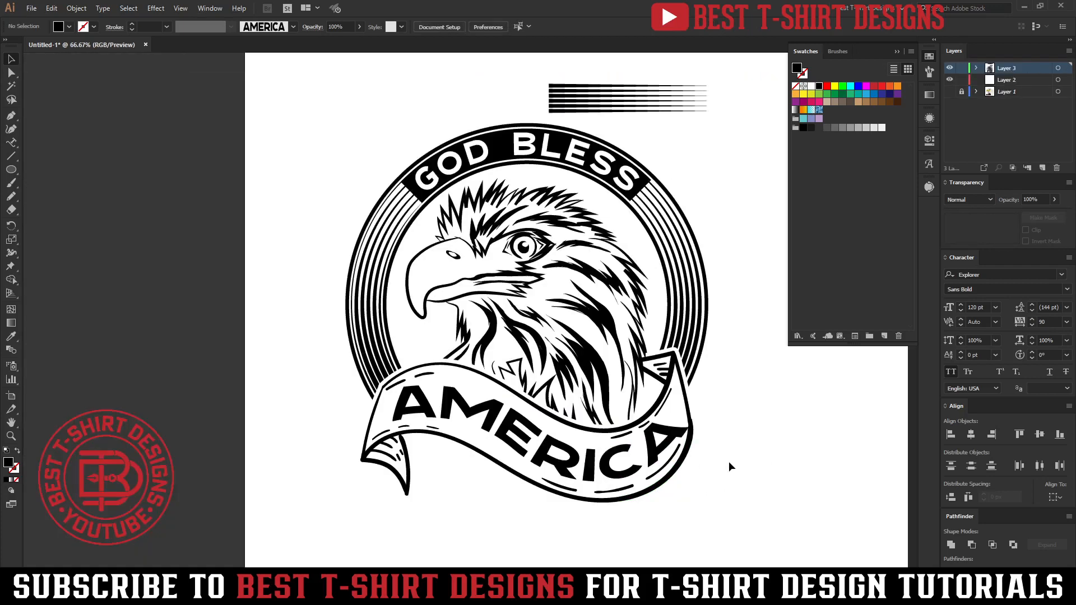
- Add the text 4TH OF JULY on two lines beside the badge, breaking before JULY
scroll(670, 462, down, 1)
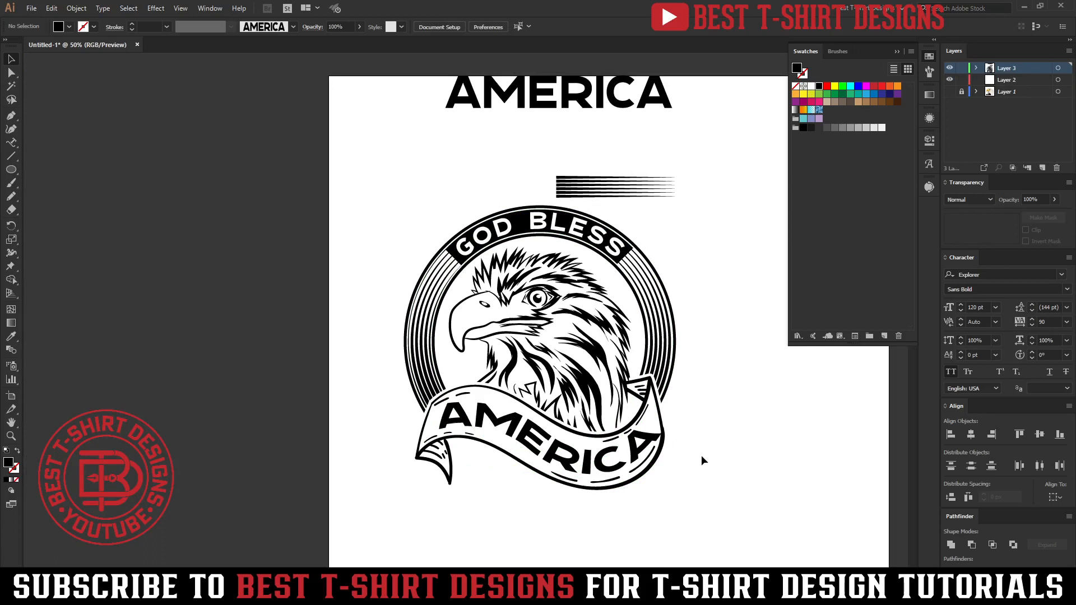
key(t)
click(720, 408)
text(4)
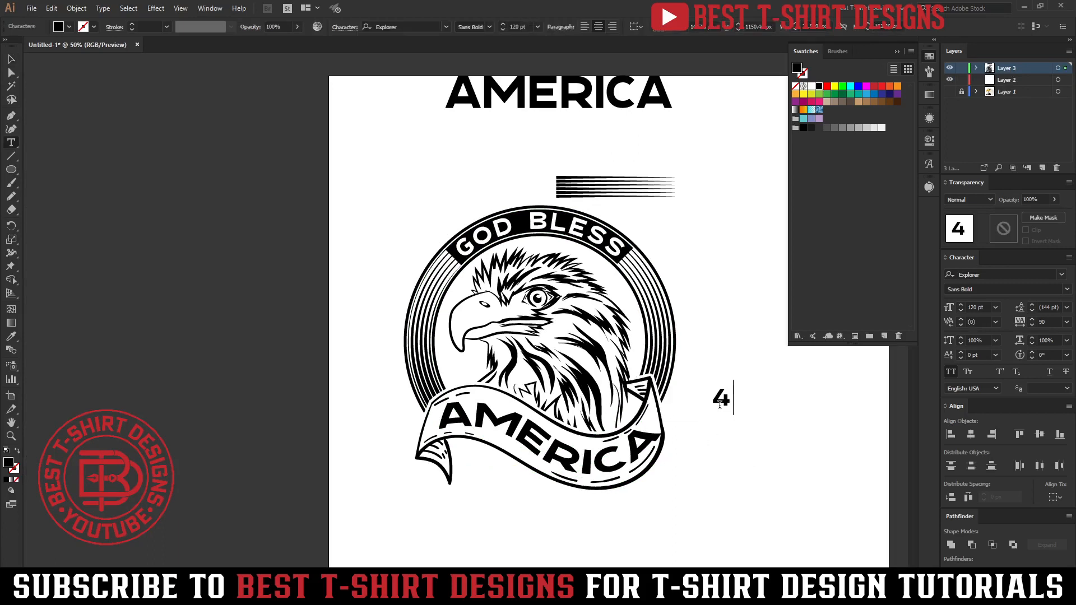
text(TH)
key(Return)
text(JULY)
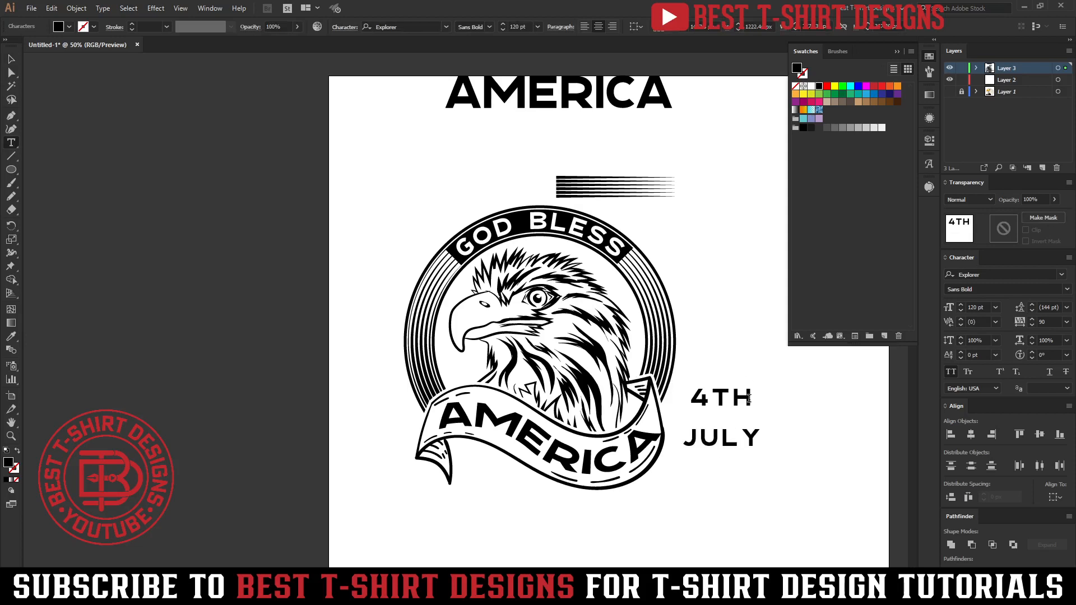
text(O)
key(BackSpace)
text(OF)
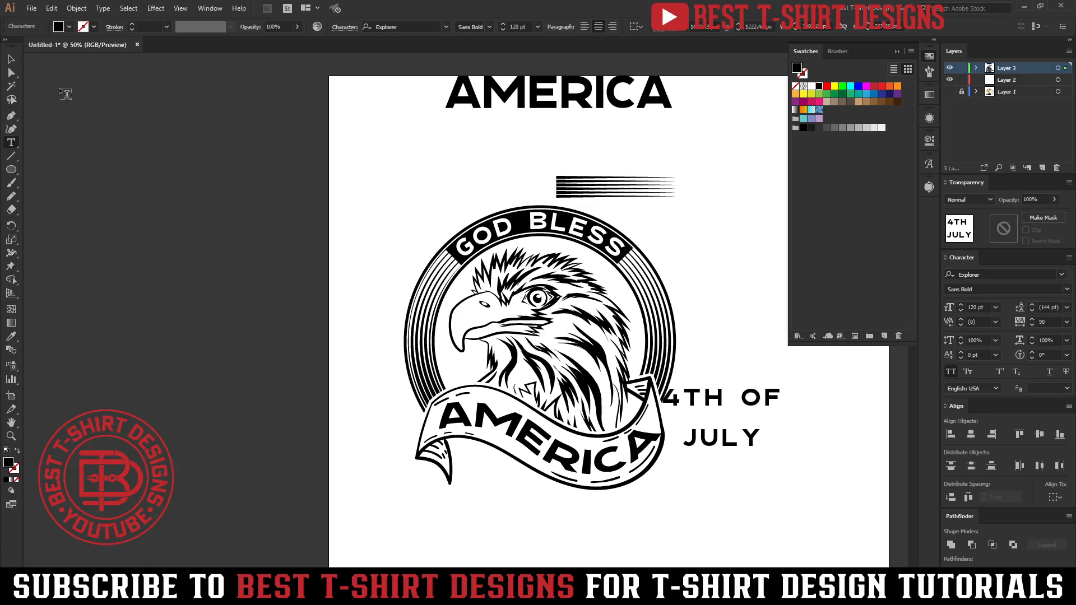
- Split the 4TH OF JULY text into one object per line with the divideTextFrame script and move JULY closer below 4TH OF
click(13, 62)
click(31, 8)
mouse_move(67, 247)
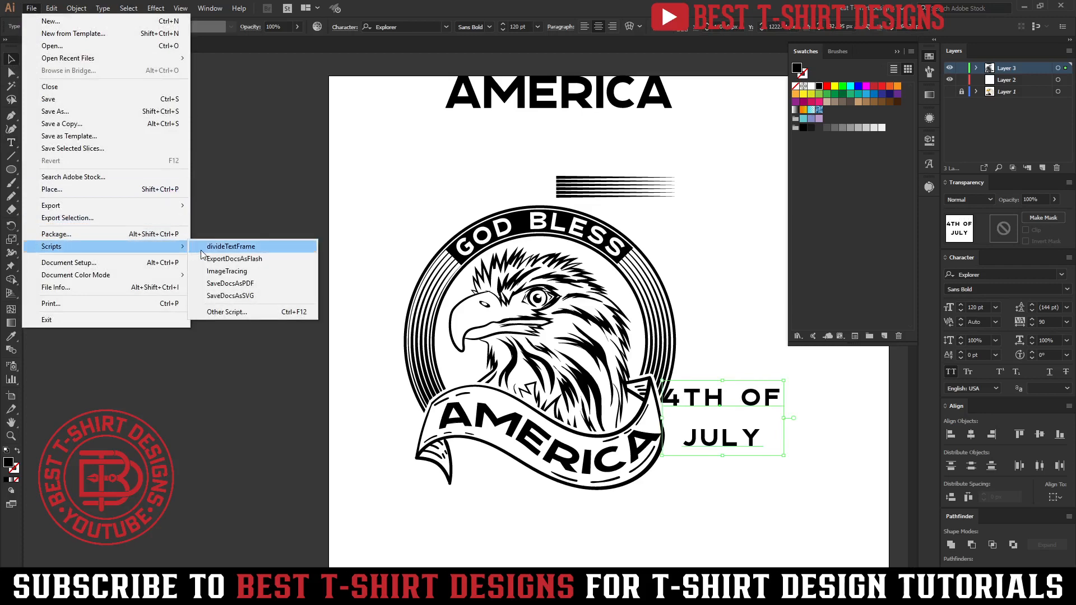
click(202, 250)
scroll(773, 438, up, 2)
drag(700, 444, 700, 406)
drag(707, 470, 705, 336)
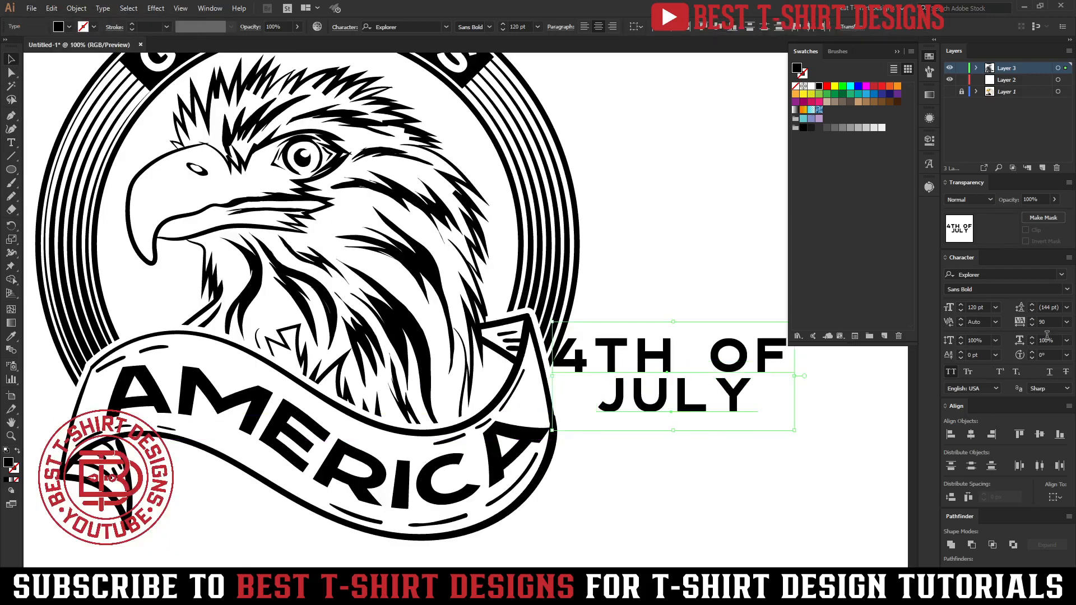
- Set the tracking of both split text lines to 0
double_click(1053, 323)
text(0)
key(Return)
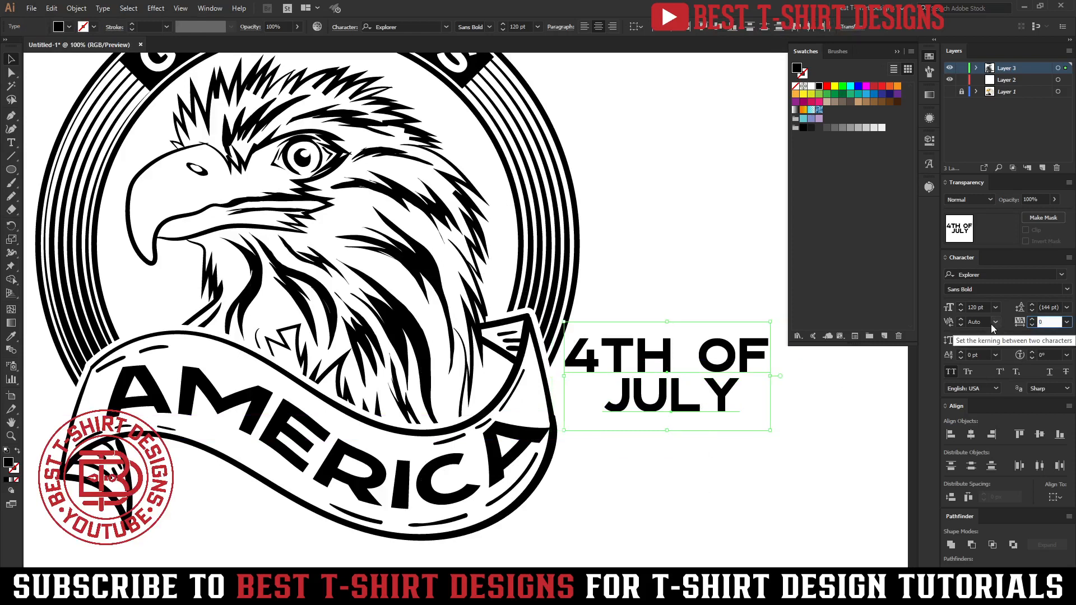
- Move JULY and 4TH OF farther out from the badge, leaving a wide vertical gap between the two lines
click(685, 401)
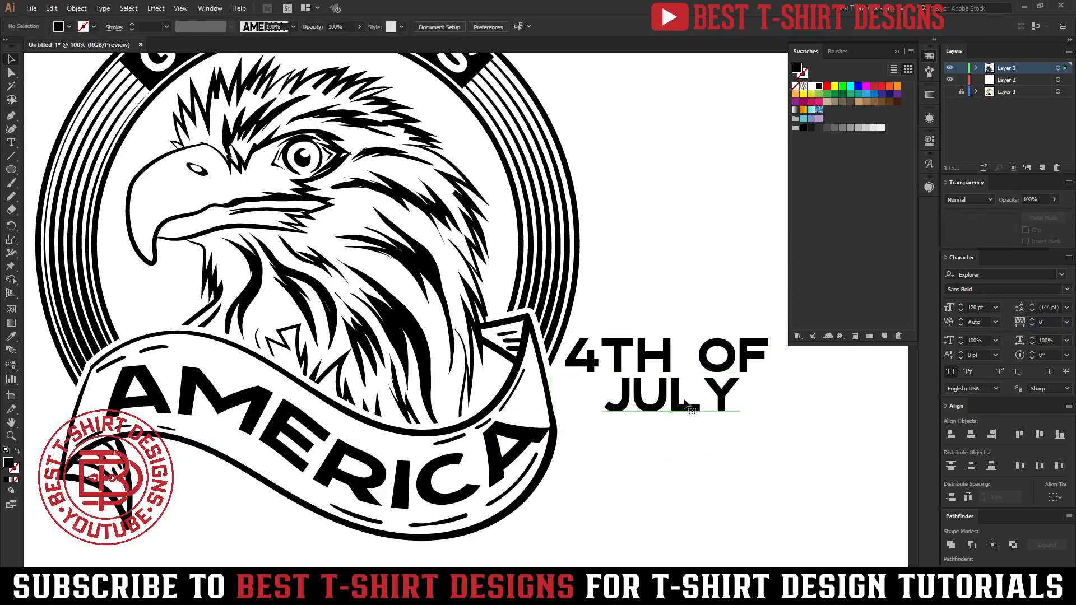
click(679, 413)
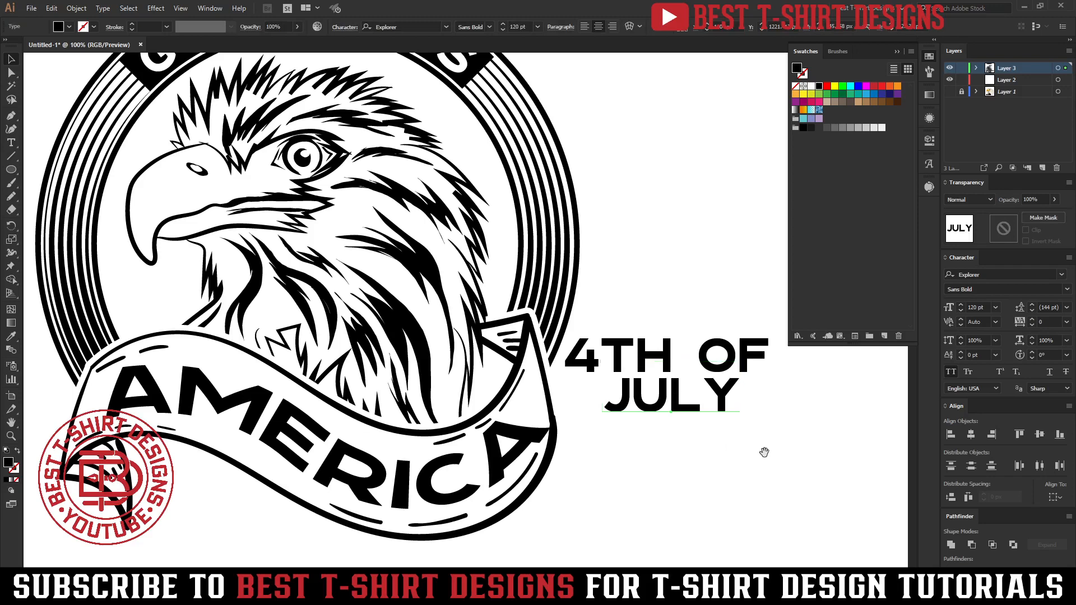
drag(763, 449, 614, 449)
drag(560, 426, 672, 490)
drag(568, 357, 789, 347)
- Remove OF from the upper text line and scale the remaining 4TH up to about twice its size
double_click(668, 346)
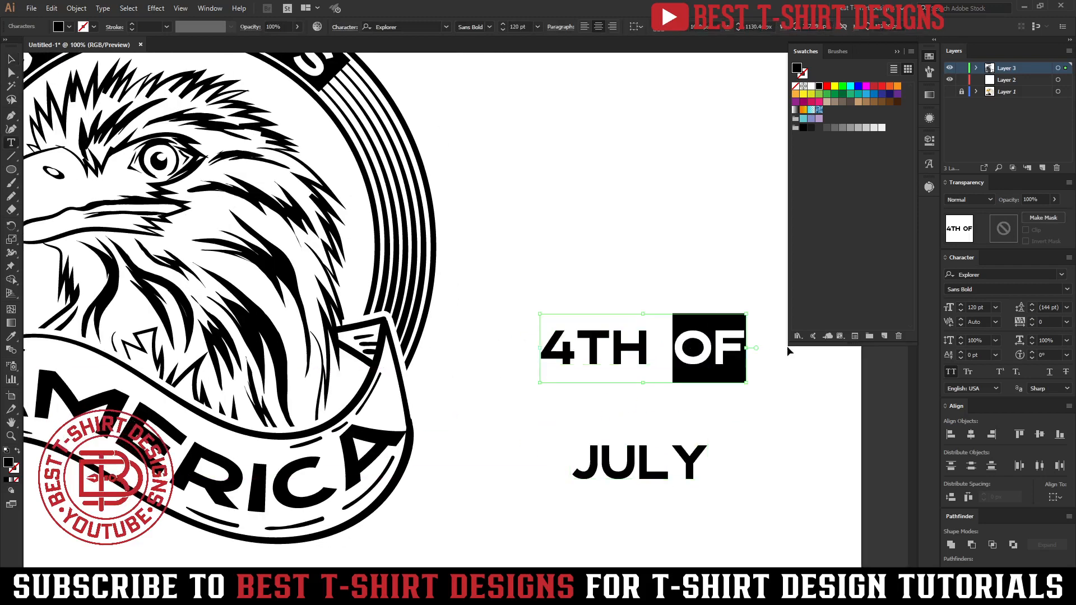
key(BackSpace)
key(BackSpace)
click(11, 59)
key(ctrl+v)
drag(466, 321, 803, 416)
key(Delete)
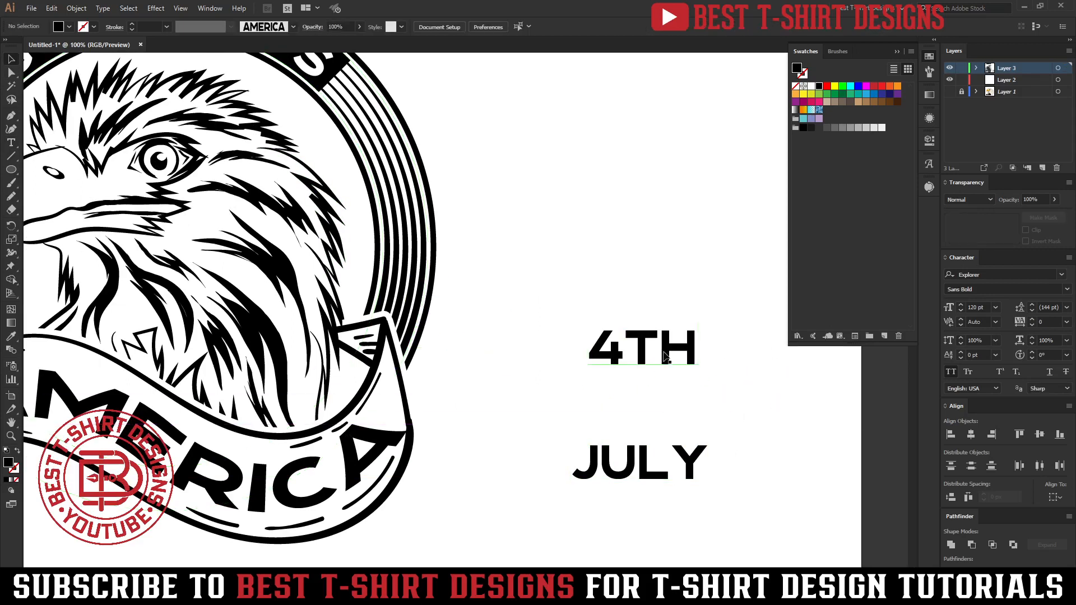
click(699, 347)
drag(698, 347, 779, 350)
- Insert OF before JULY in the lower text line
double_click(670, 459)
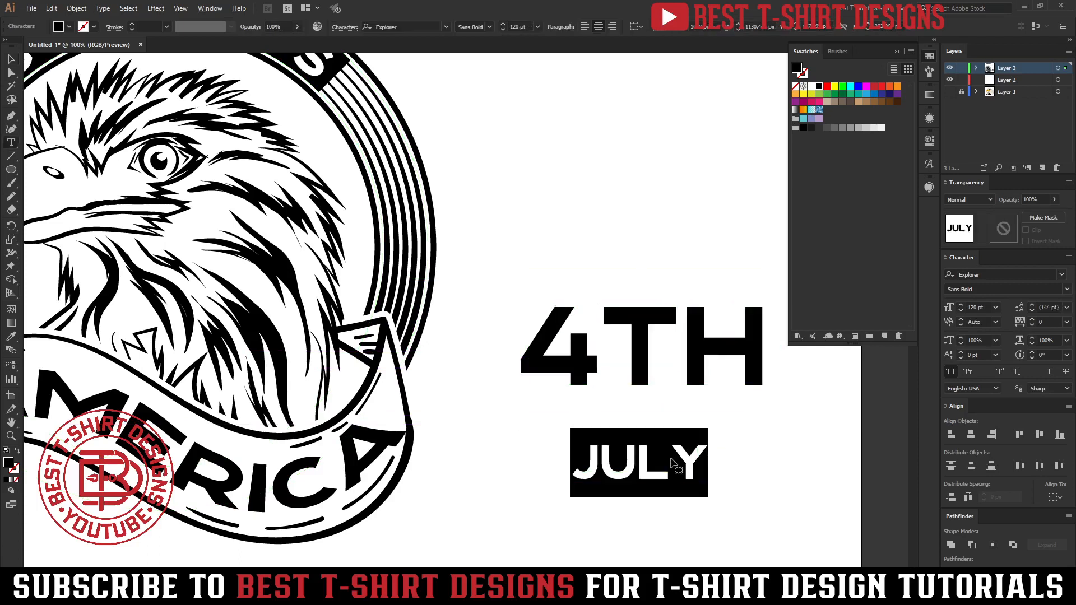
click(671, 458)
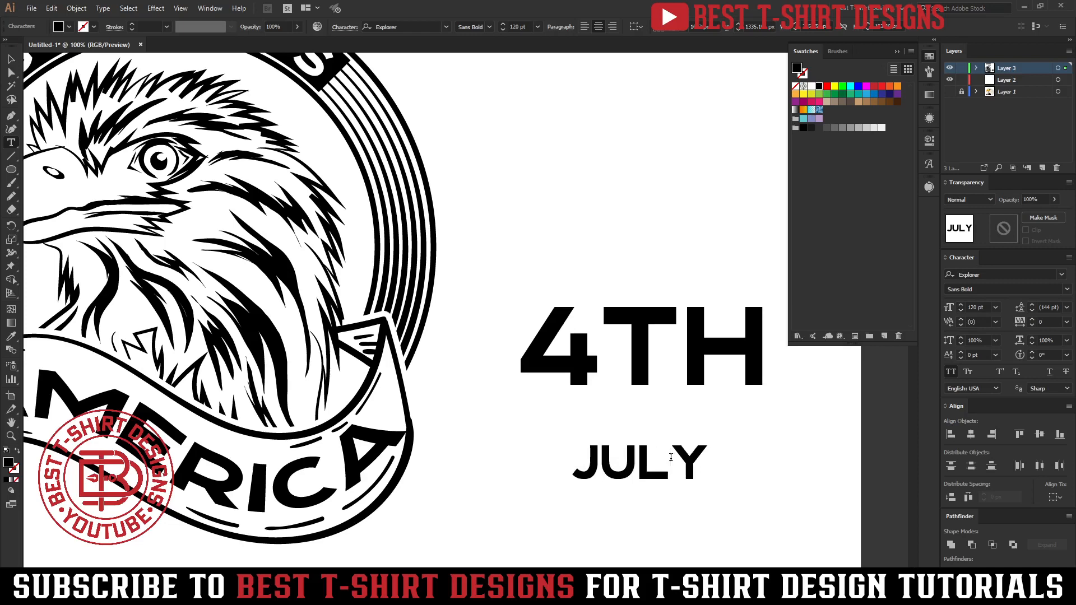
text(OF)
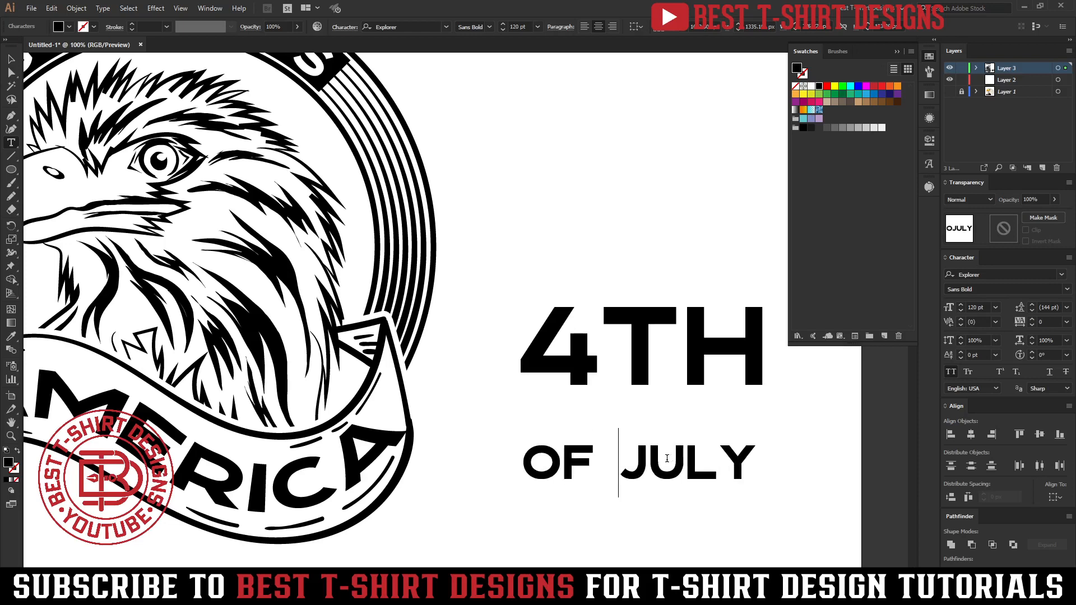
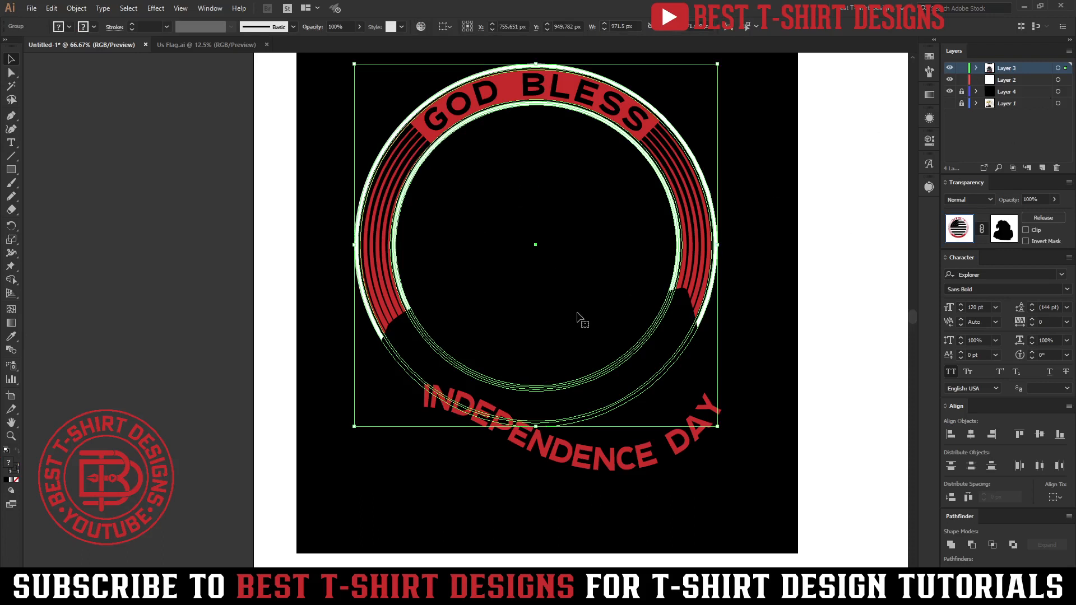
- Isolate the flag clip group inside the ring, recolour its black shapes with the ring's red and exit isolation
double_click(693, 288)
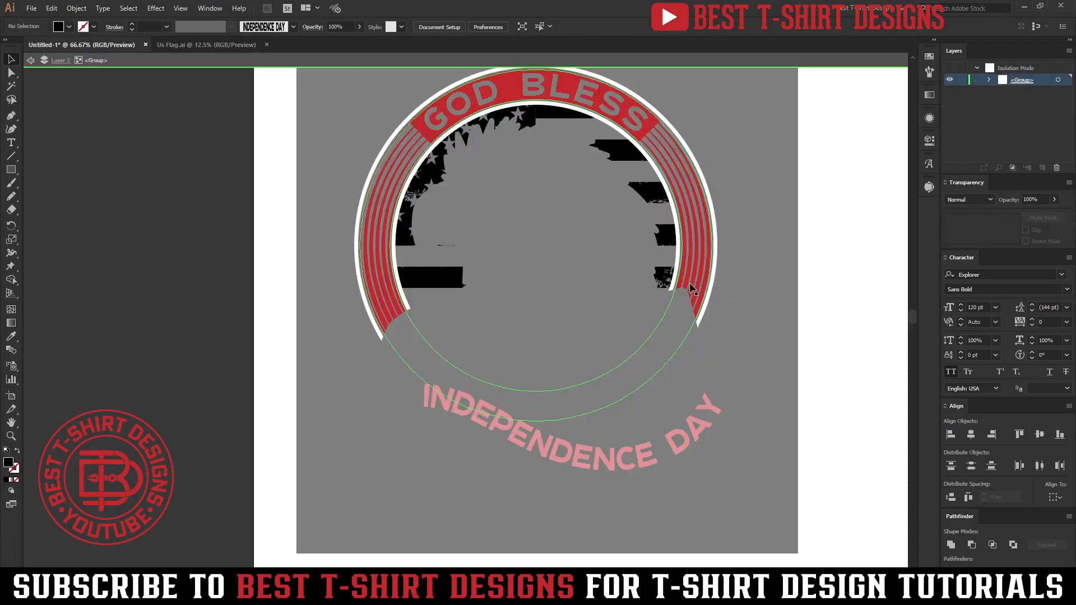
double_click(654, 196)
key(y)
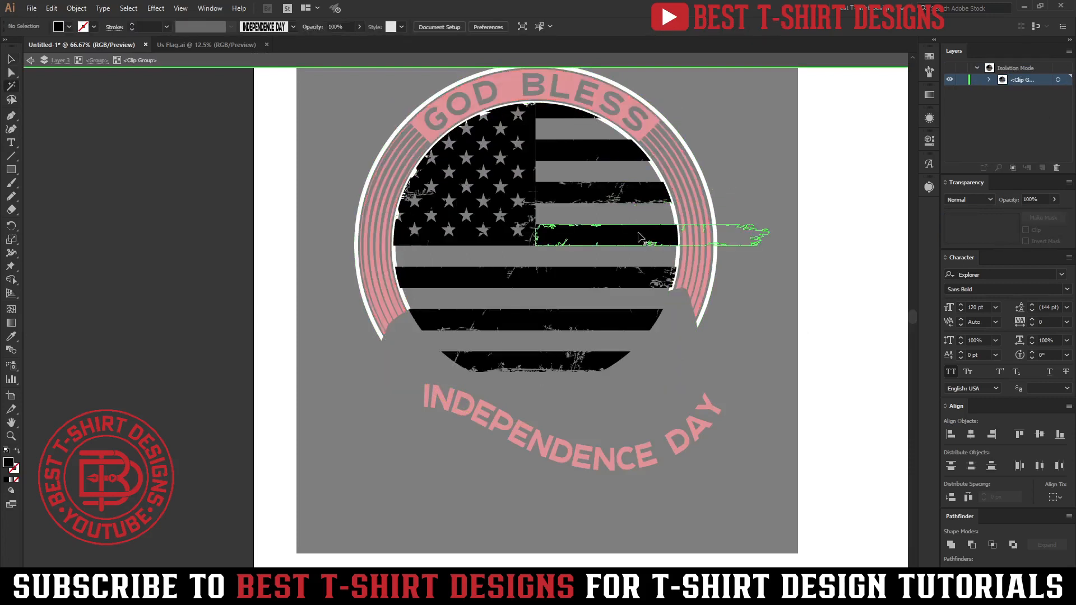
click(633, 194)
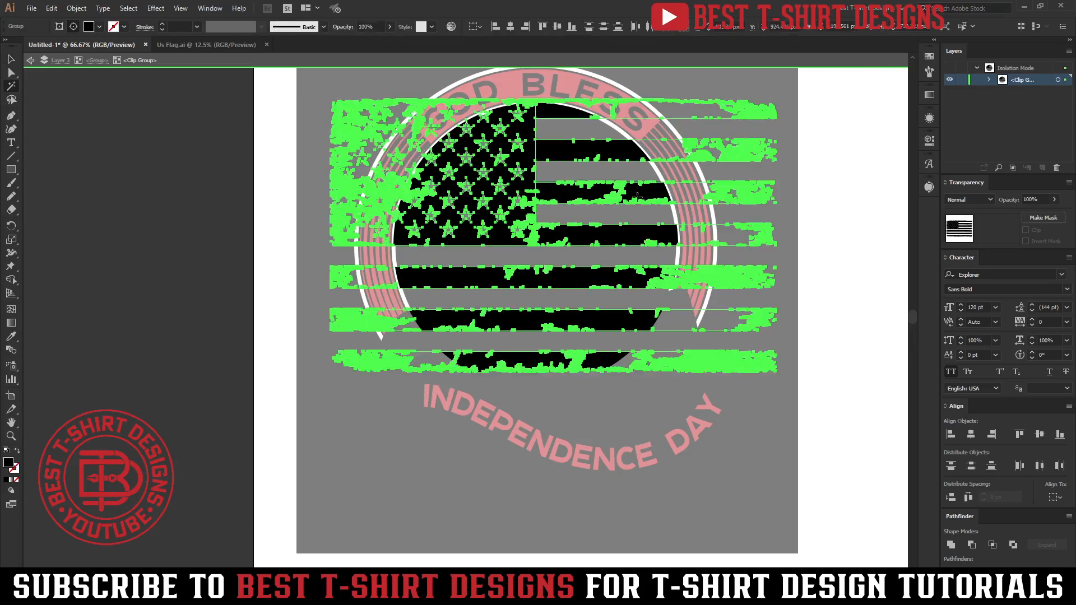
key(i)
click(688, 210)
key(v)
click(851, 270)
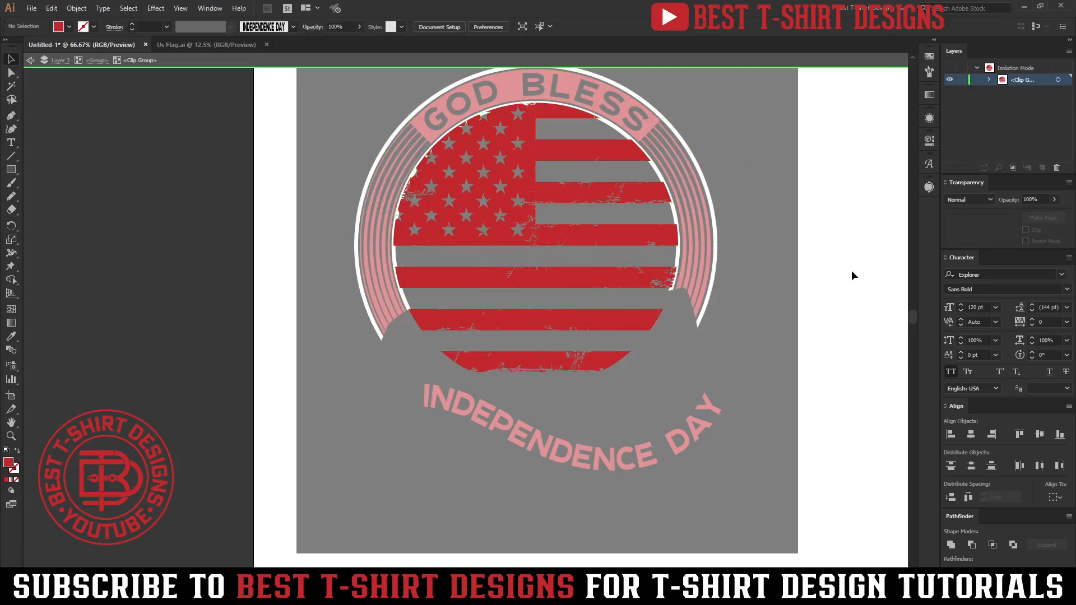
double_click(851, 270)
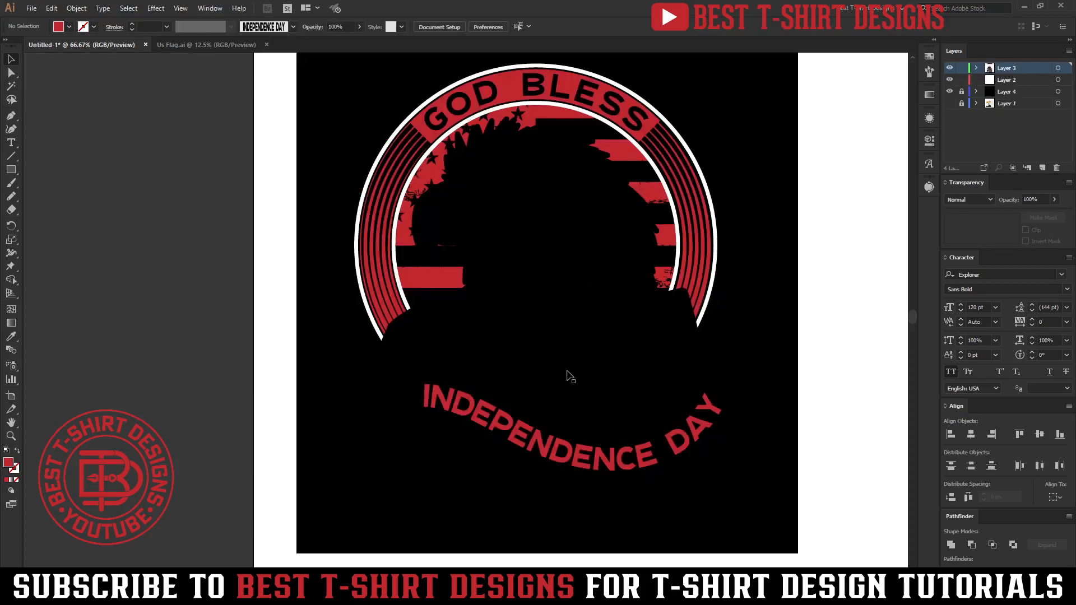
- Isolate the eagle and banner artwork down to the nested group without the AMERICA lettering and select the eagle
click(616, 445)
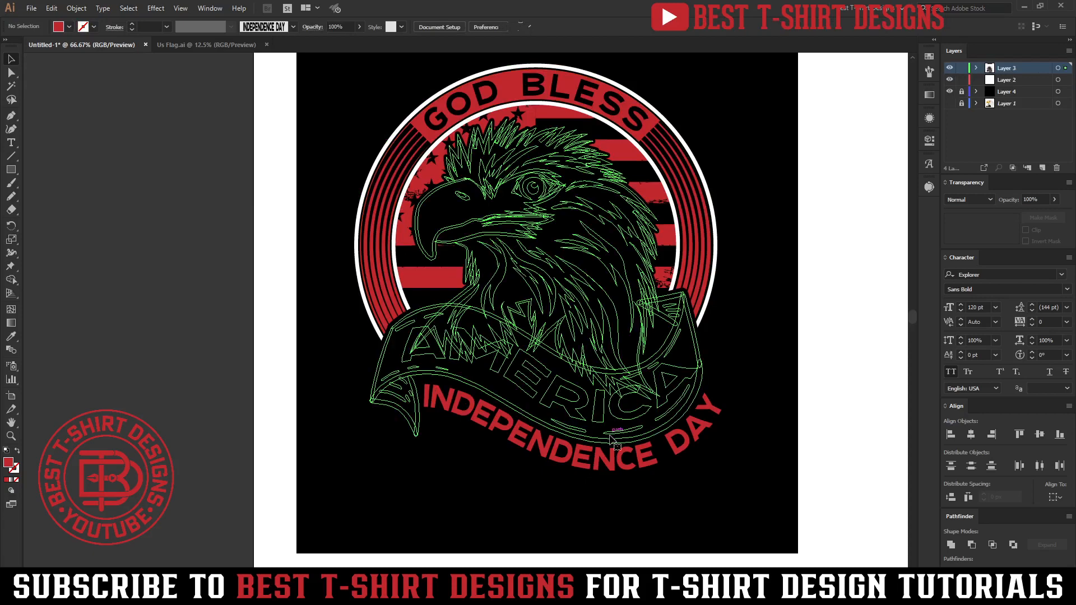
double_click(612, 441)
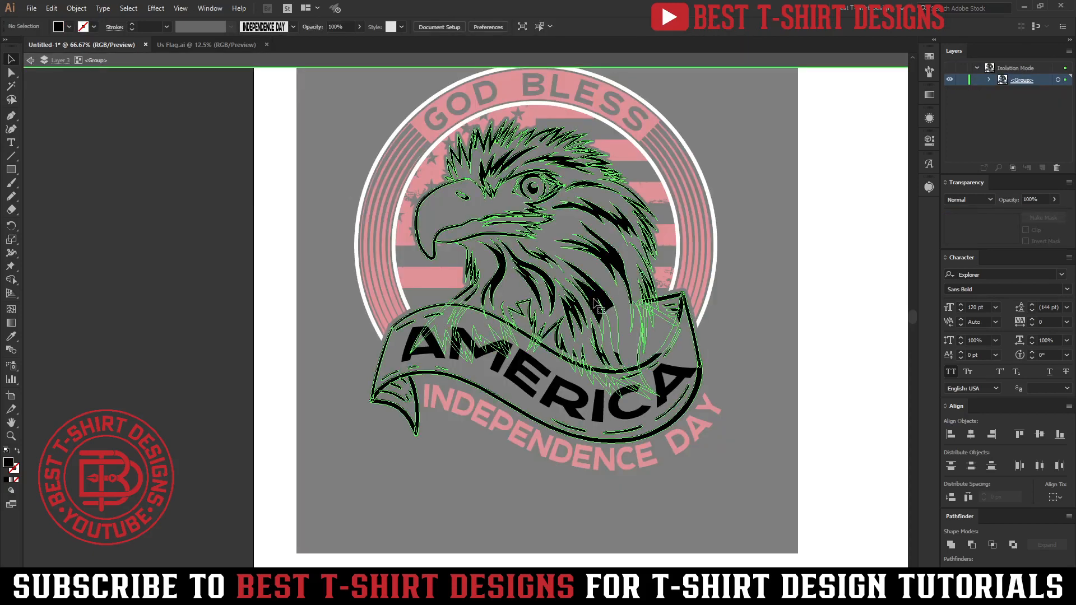
double_click(596, 304)
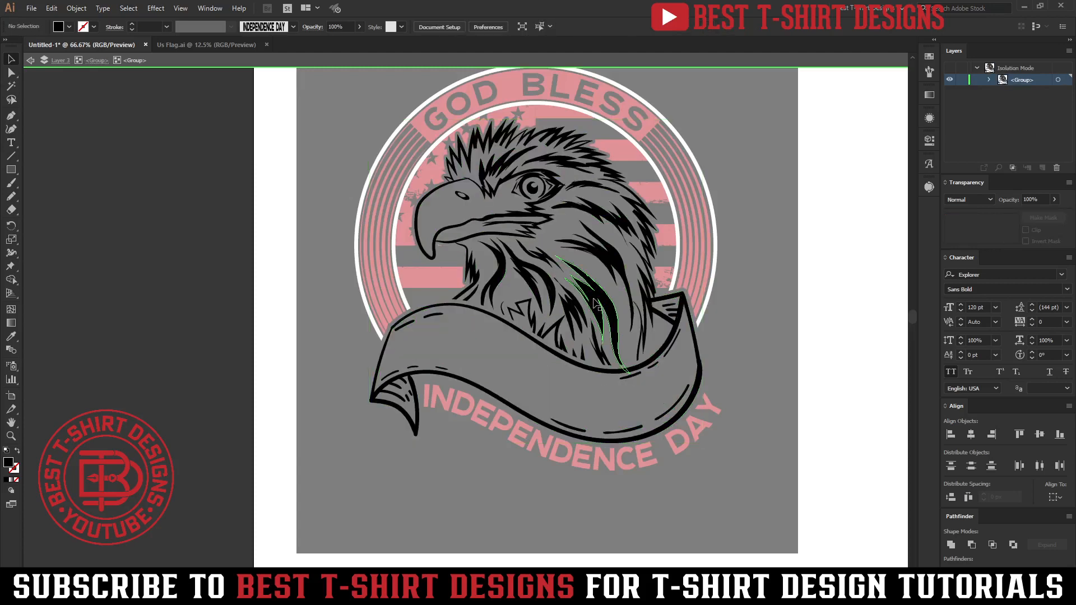
click(596, 304)
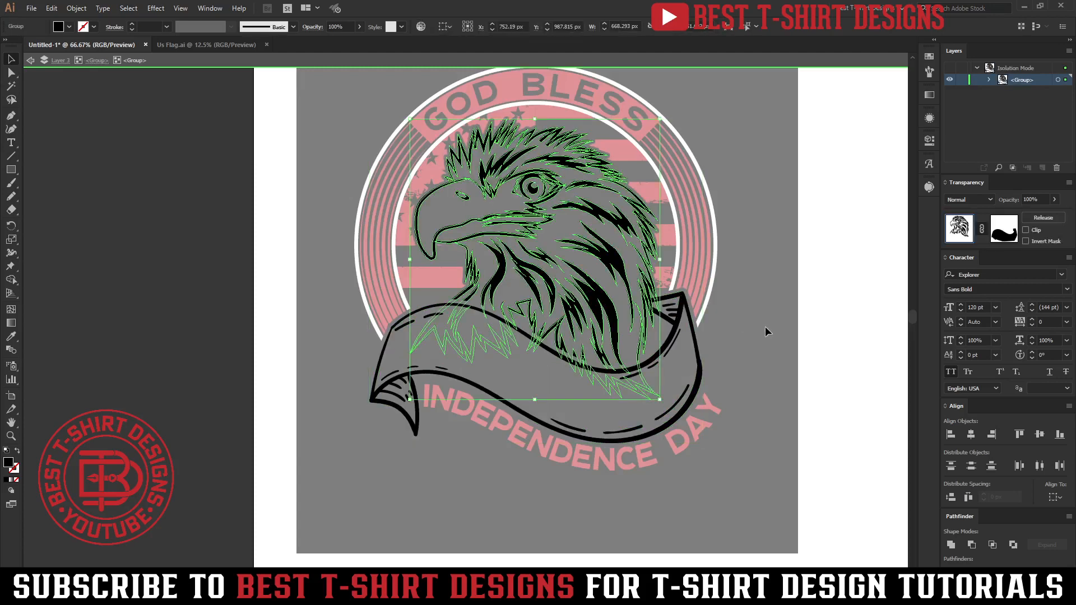
- Draw a rectangle about 1034 by 1047 px over the eagle and give it the white fill of the artboard
scroll(769, 327, up, 1)
click(31, 200)
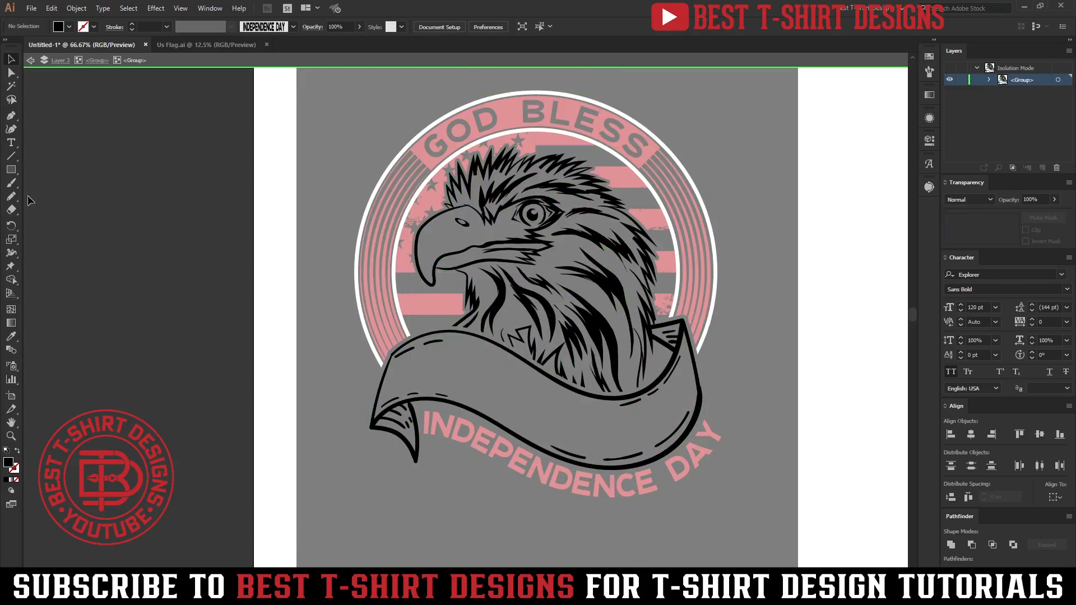
click(11, 171)
drag(380, 124, 766, 517)
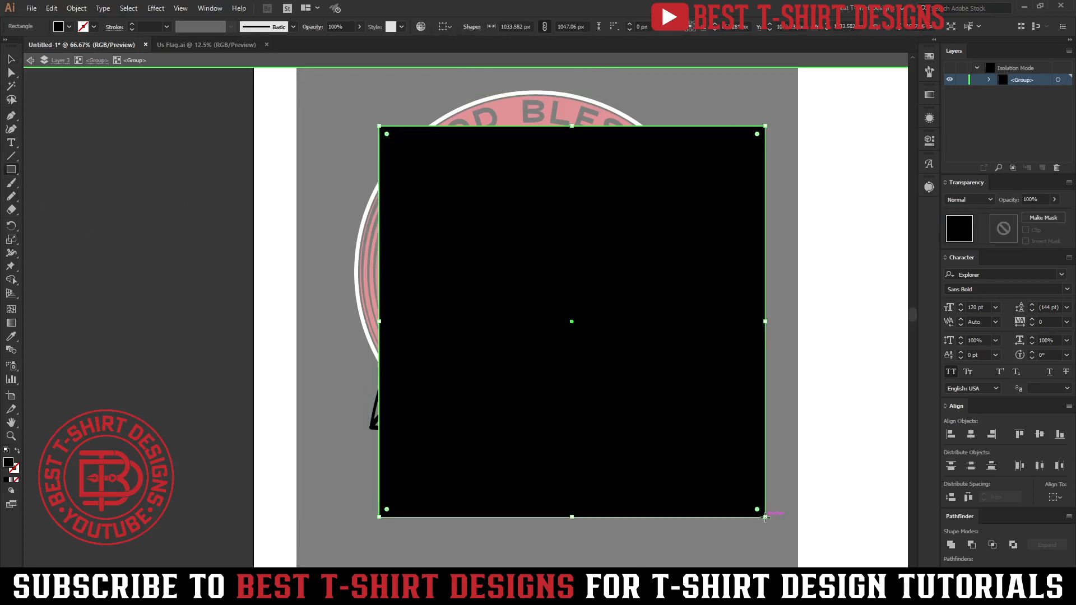
key(ctrl+z)
key(v)
click(615, 341)
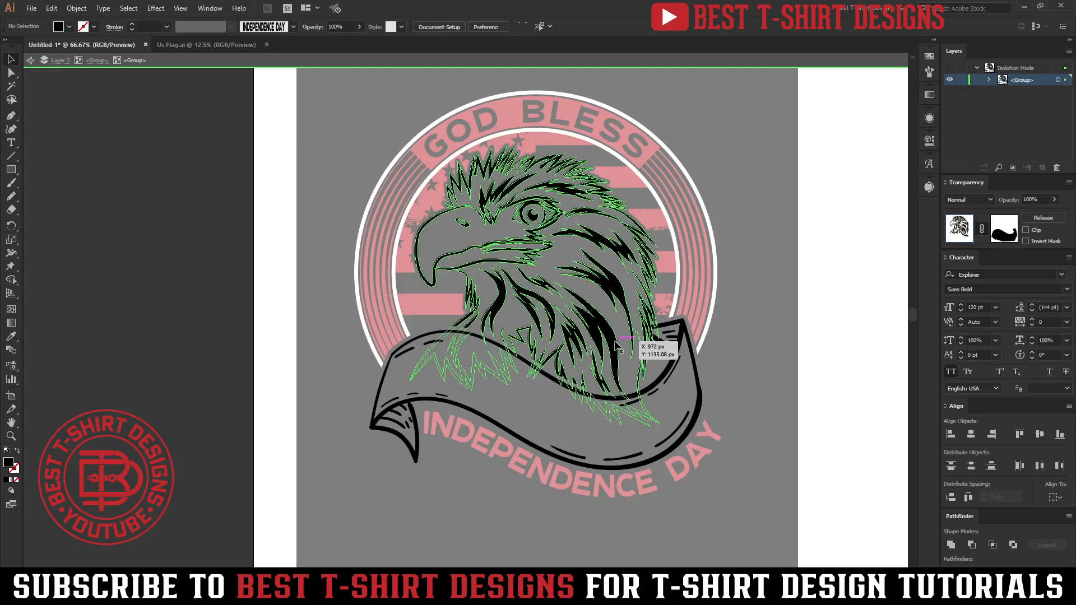
key(ctrl+shift+z)
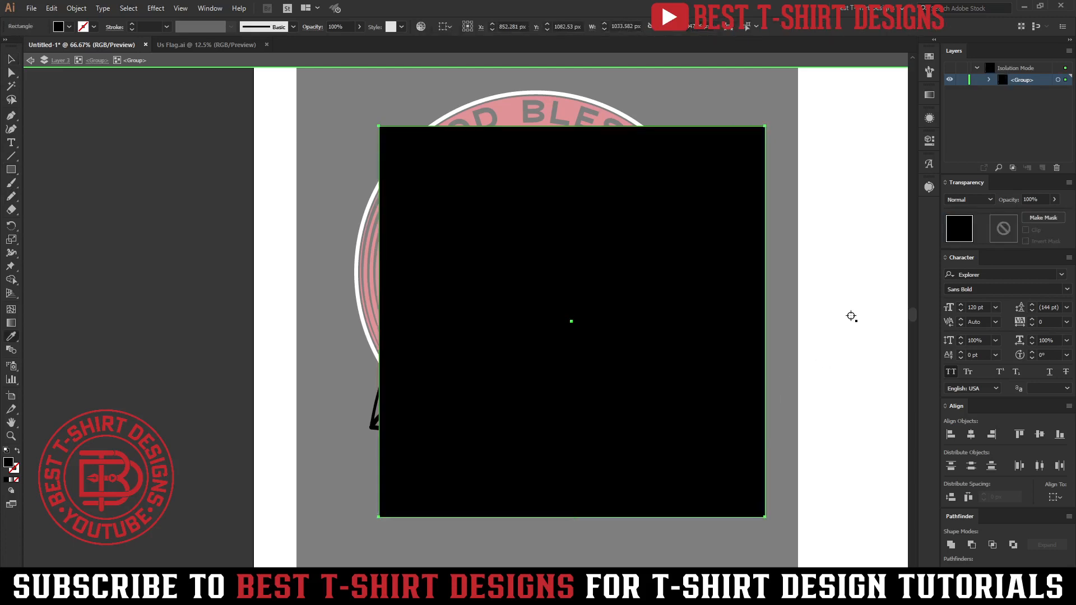
click(851, 312)
key(v)
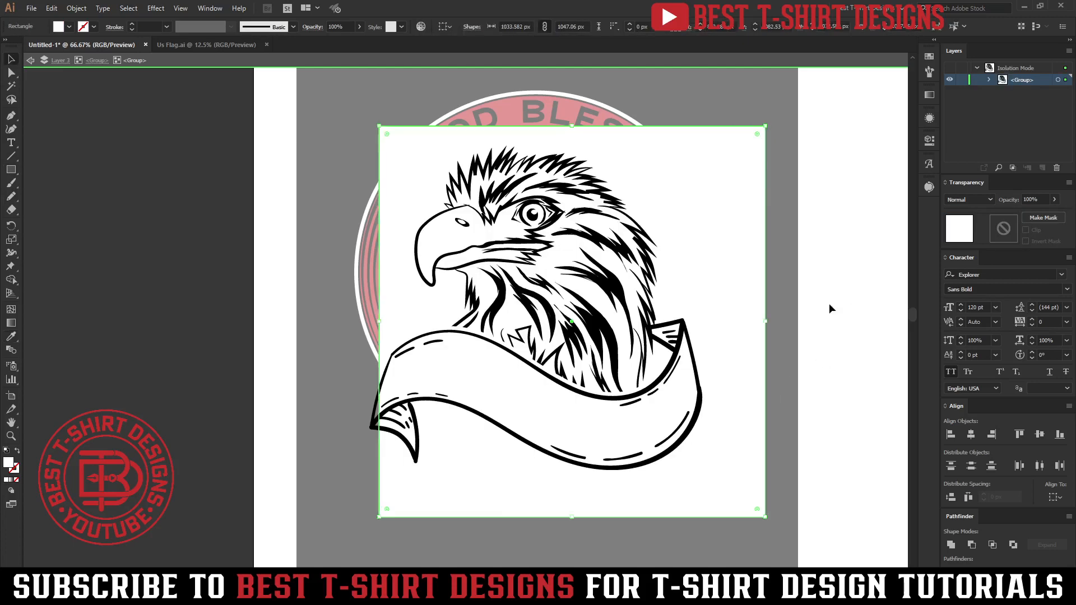
- Try the Shape Builder on the eagle together with the white rectangle, then delete the rectangle
shift+click(650, 254)
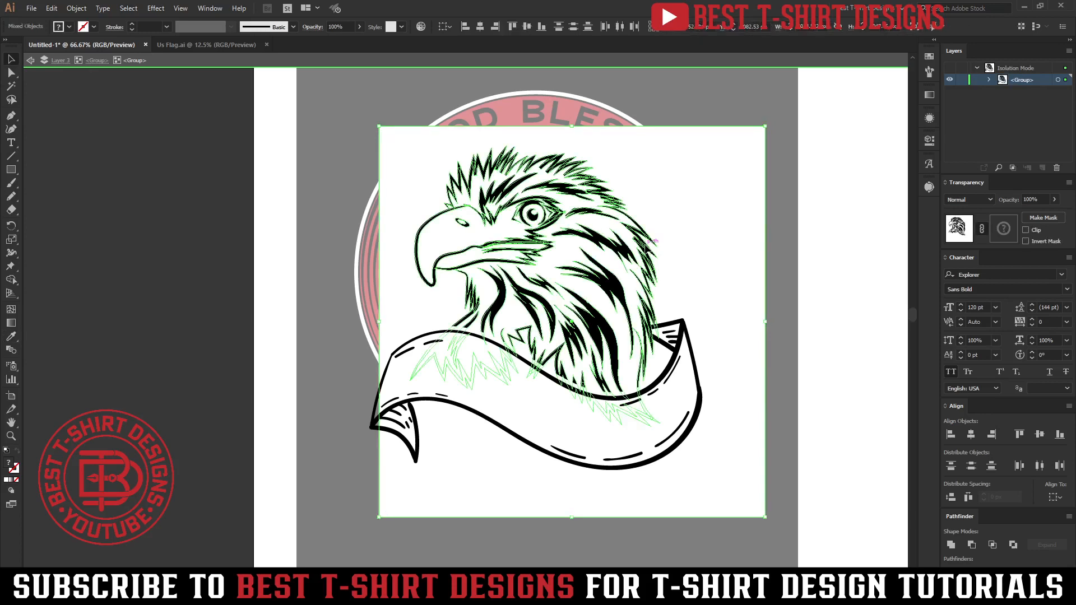
key(shift+m)
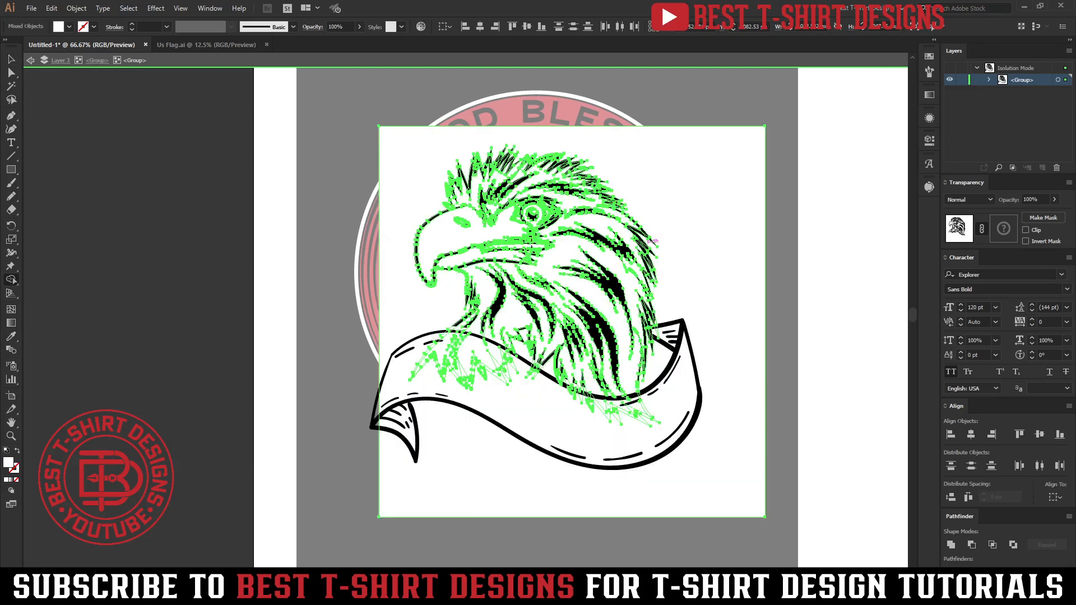
key(v)
click(726, 260)
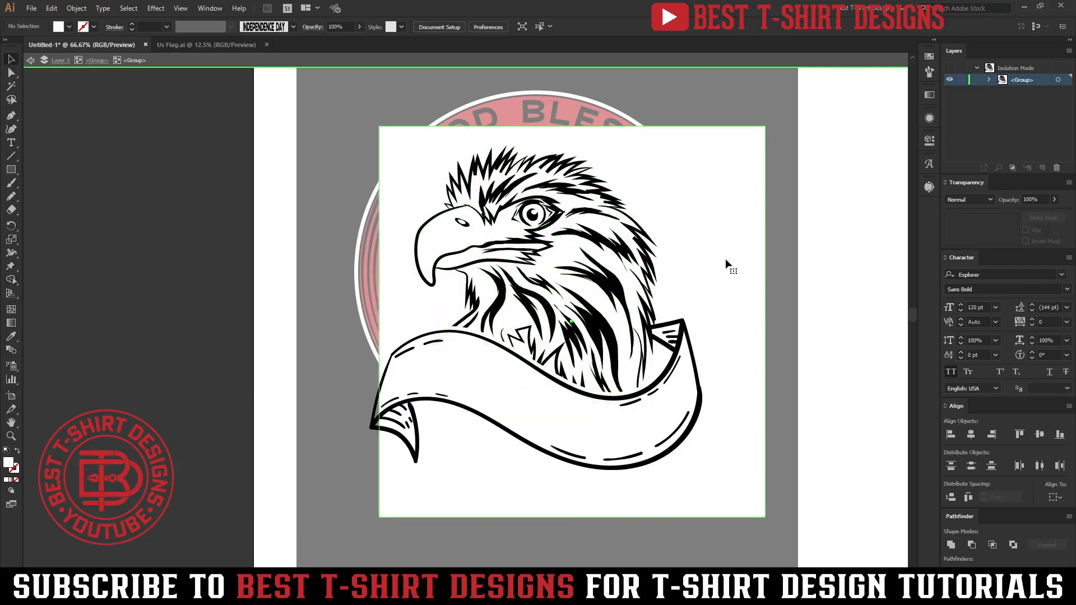
click(726, 260)
key(Delete)
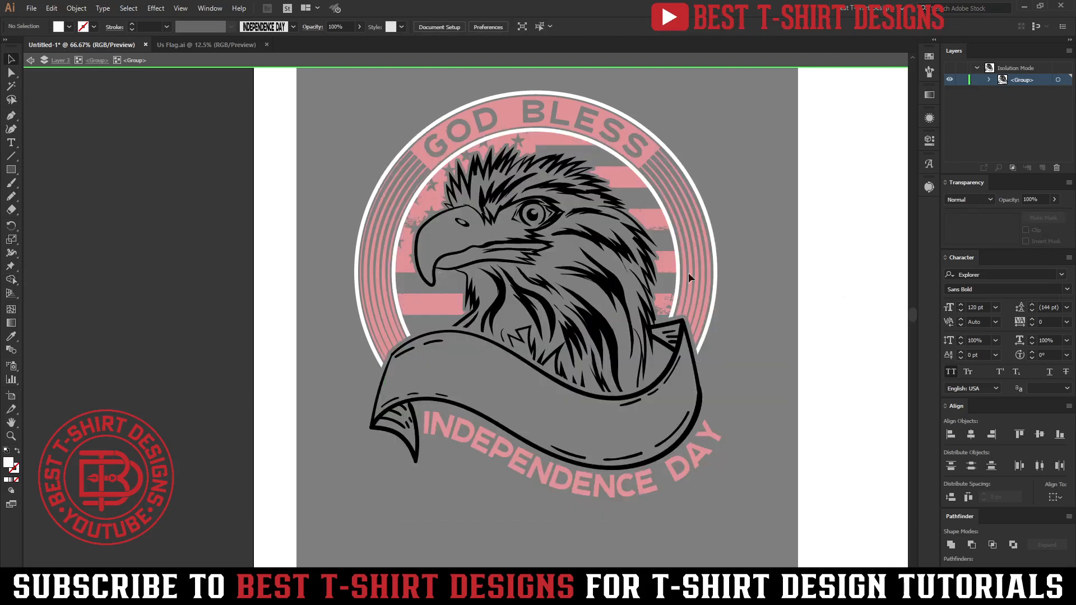
- Isolate the nested group holding the eagle's line art and deselect everything
click(597, 324)
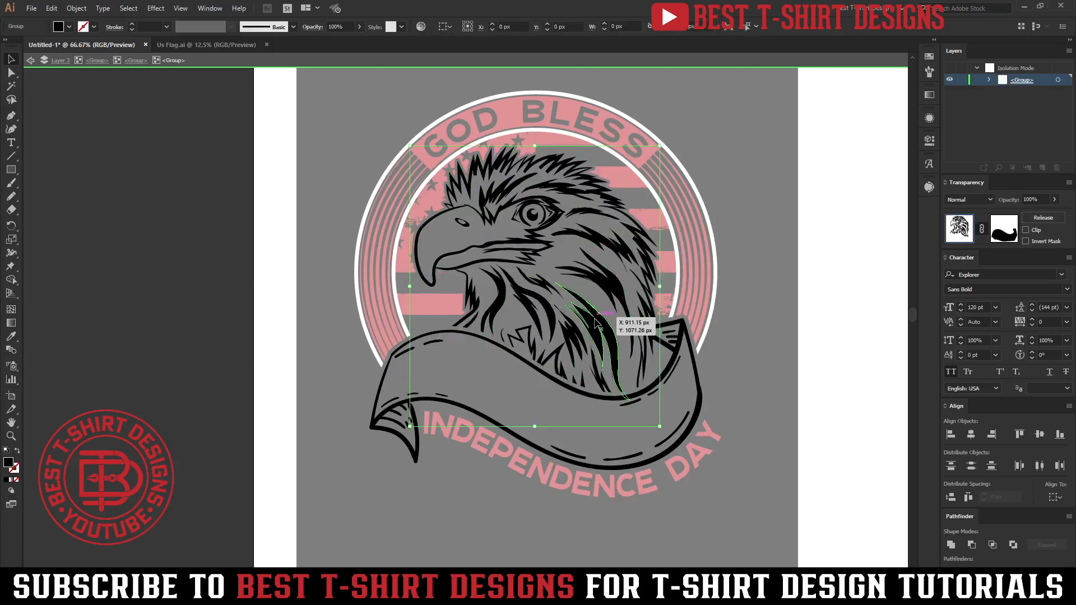
key(Delete)
scroll(449, 276, up, 3)
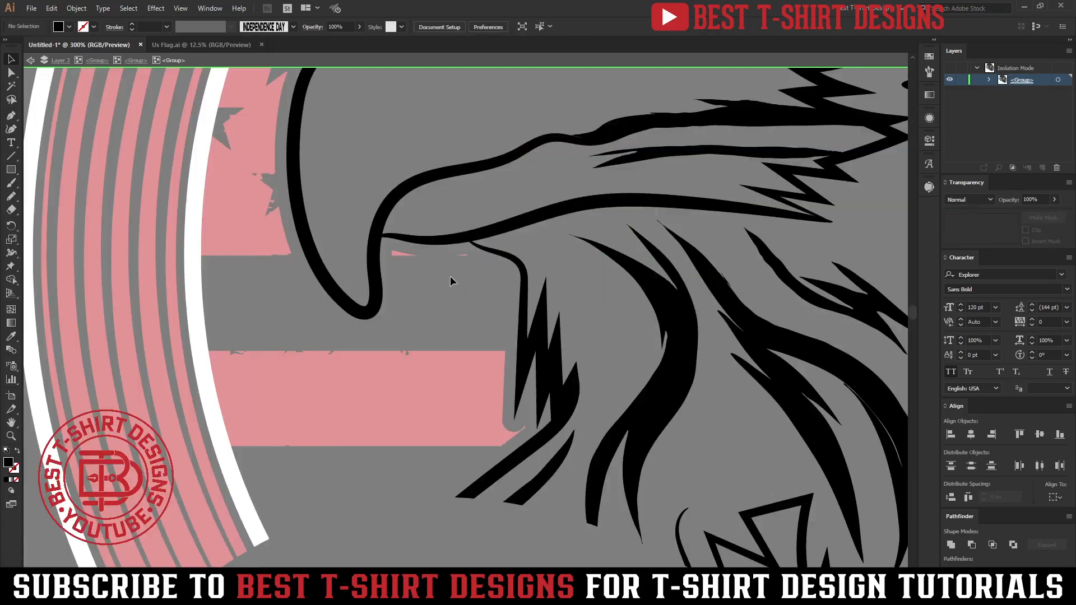
scroll(543, 280, down, 4)
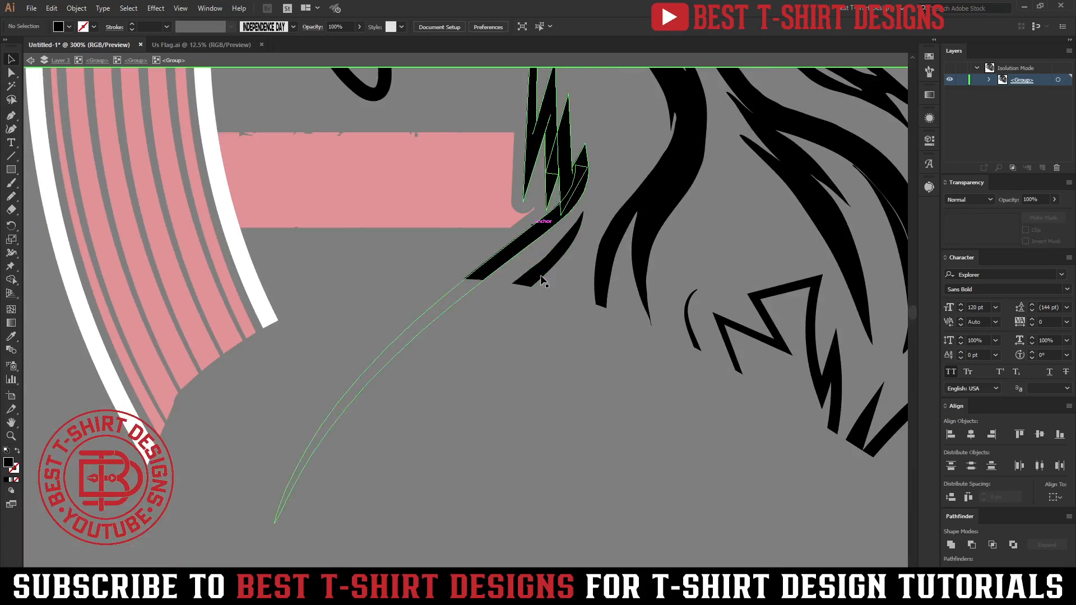
- Move the sharp tip anchor of the chest feather outline over to the lower end of the neck line, then deselect
click(530, 244)
scroll(515, 255, down, 2)
scroll(499, 273, down, 1)
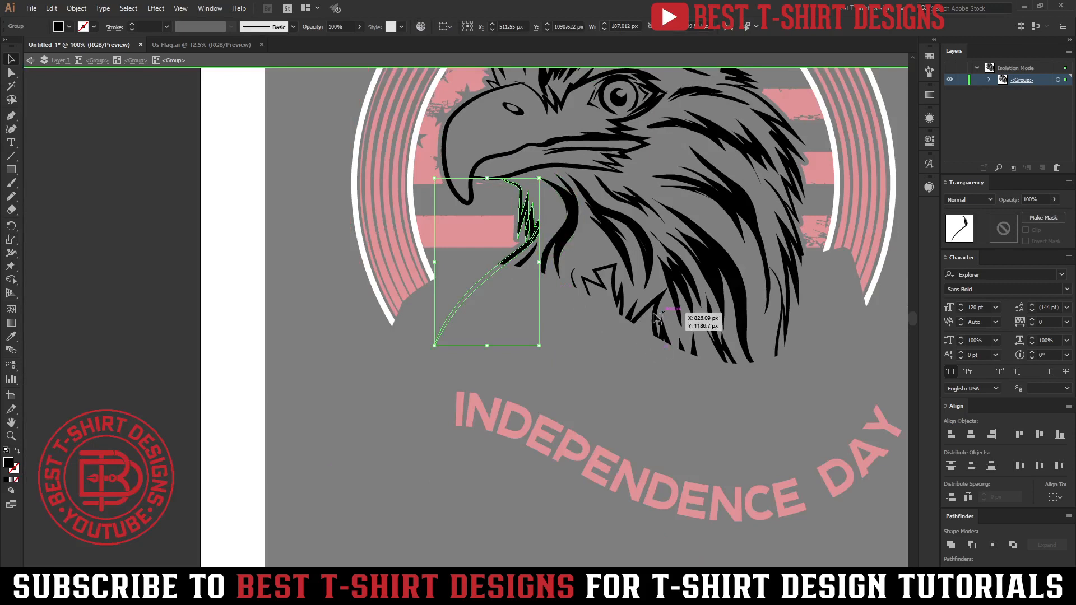
click(445, 339)
scroll(446, 340, up, 5)
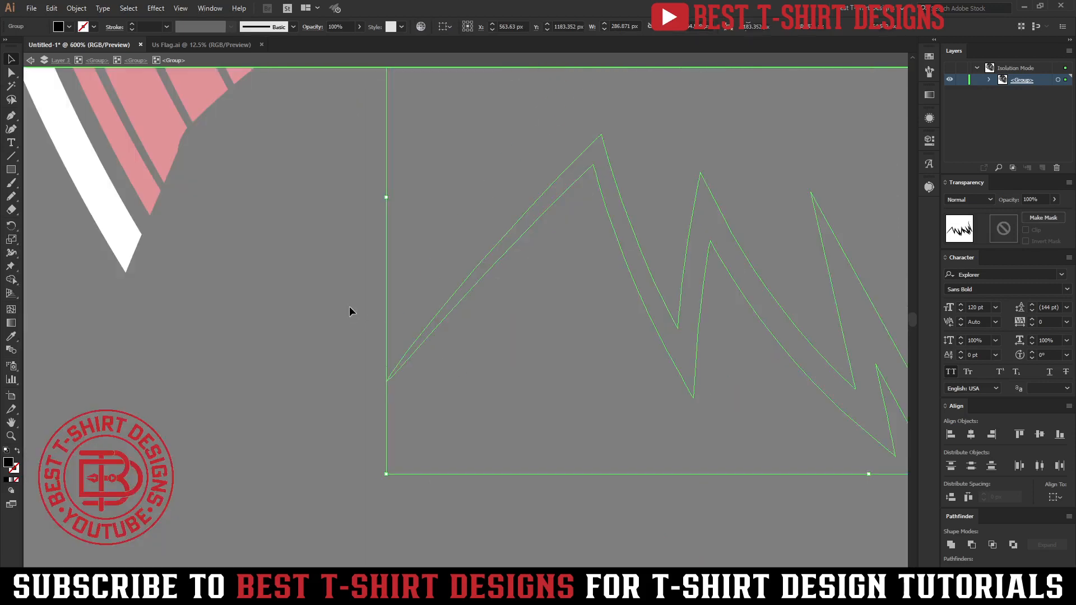
scroll(387, 398, up, 5)
key(a)
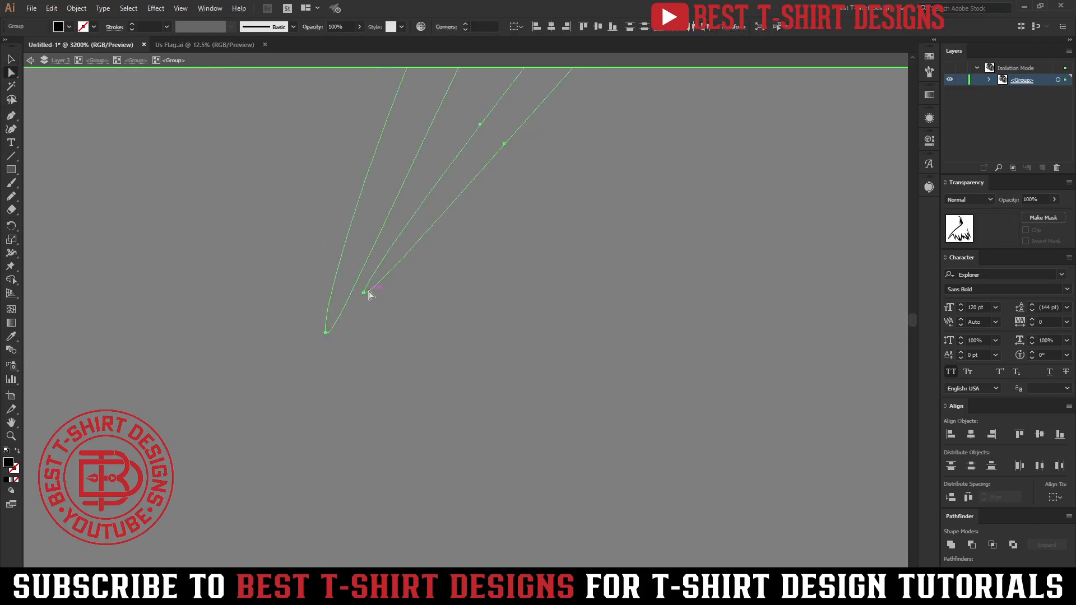
drag(365, 293, 338, 296)
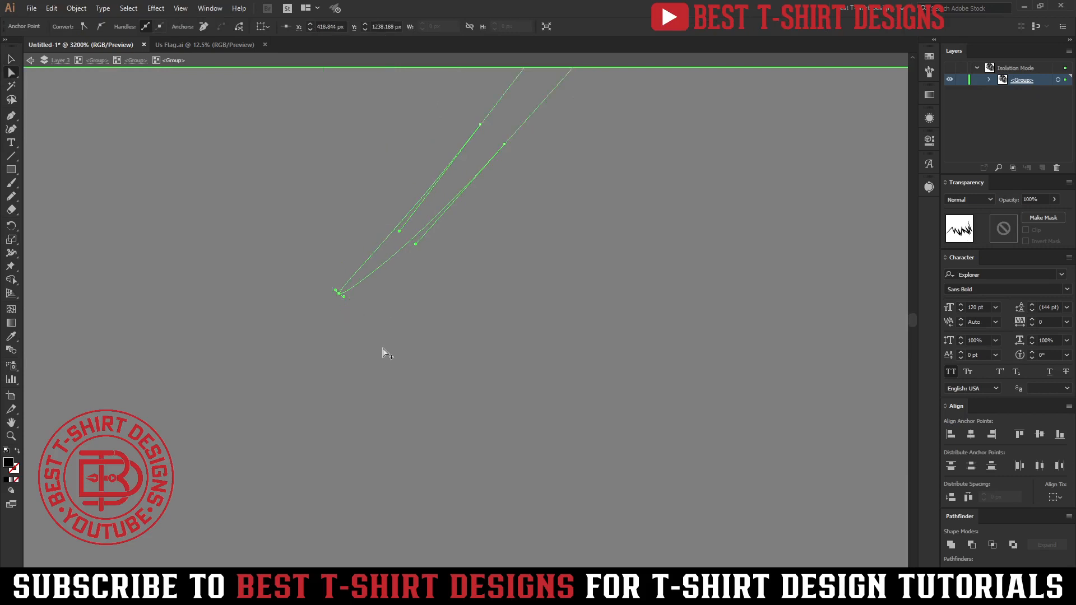
scroll(383, 349, down, 5)
shift+click(383, 323)
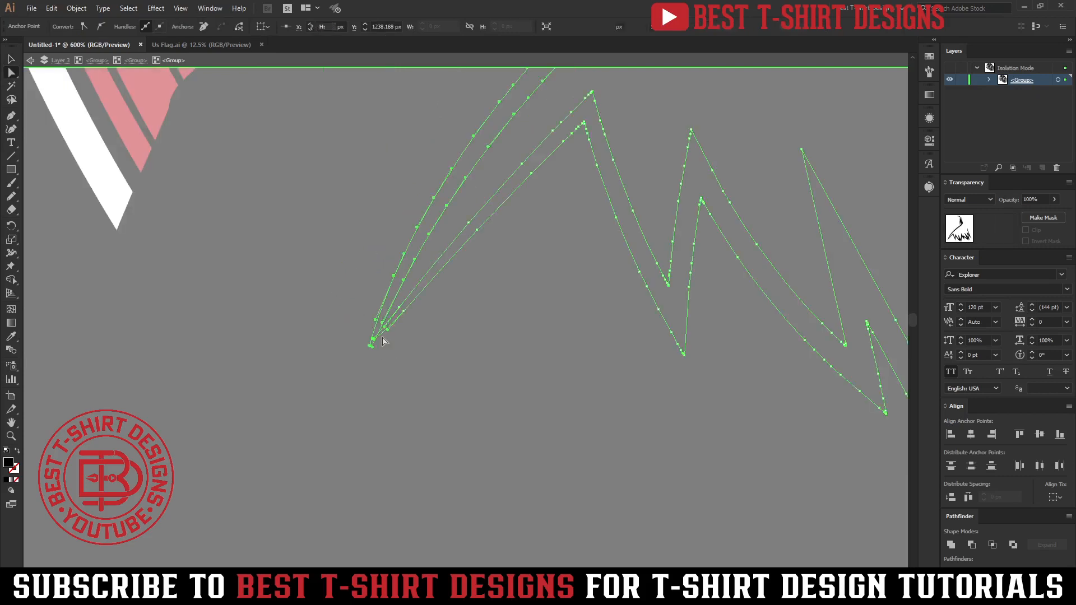
scroll(385, 341, up, 5)
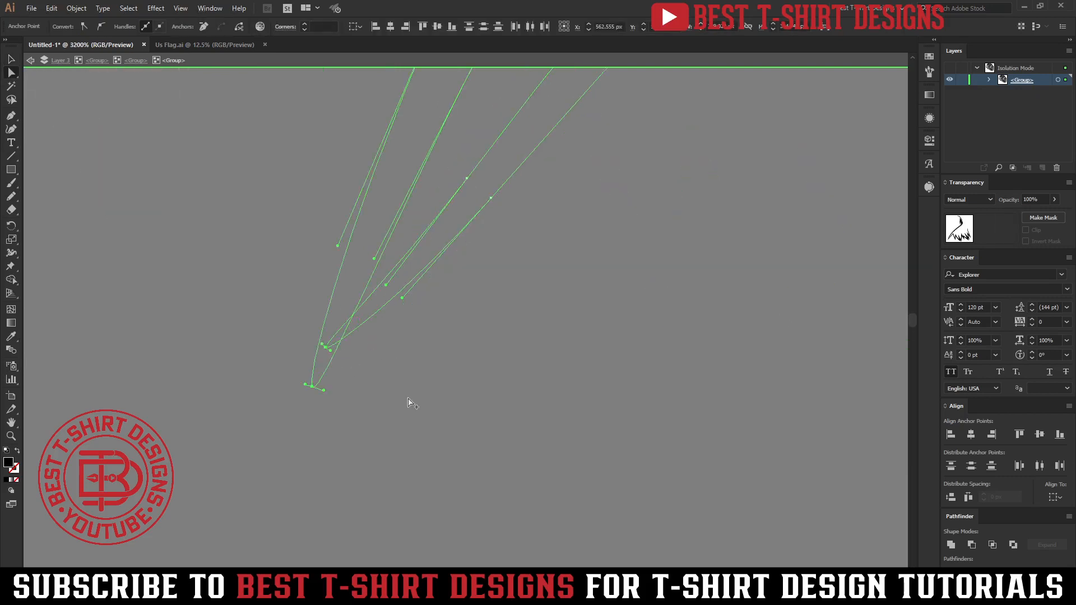
scroll(409, 400, down, 12)
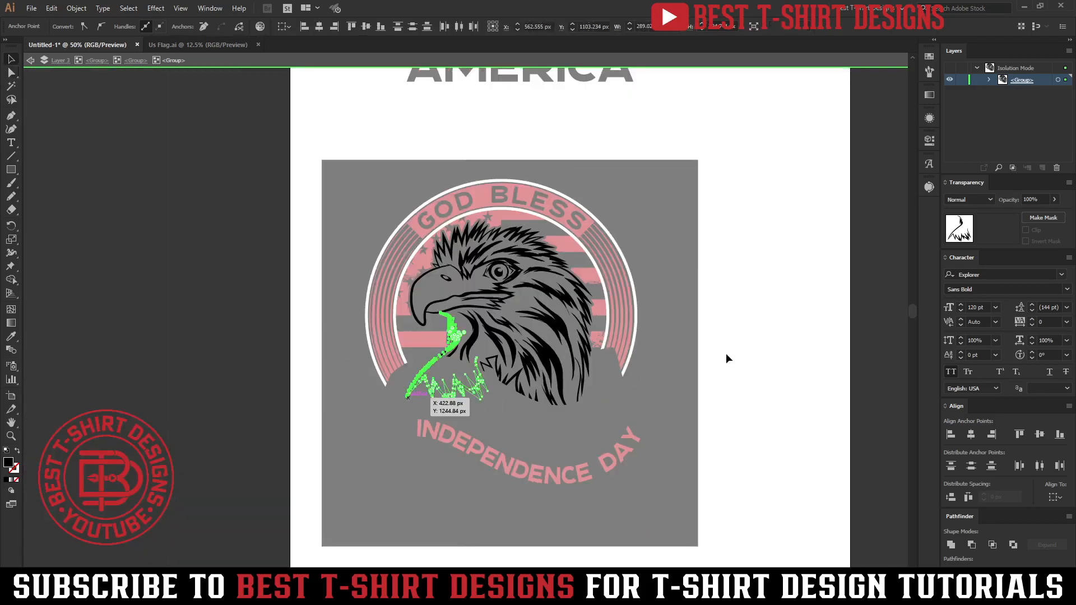
click(726, 356)
- Draw a rectangle about 1146 by 1099 px over the eagle and give it the white fill of the artboard
click(12, 169)
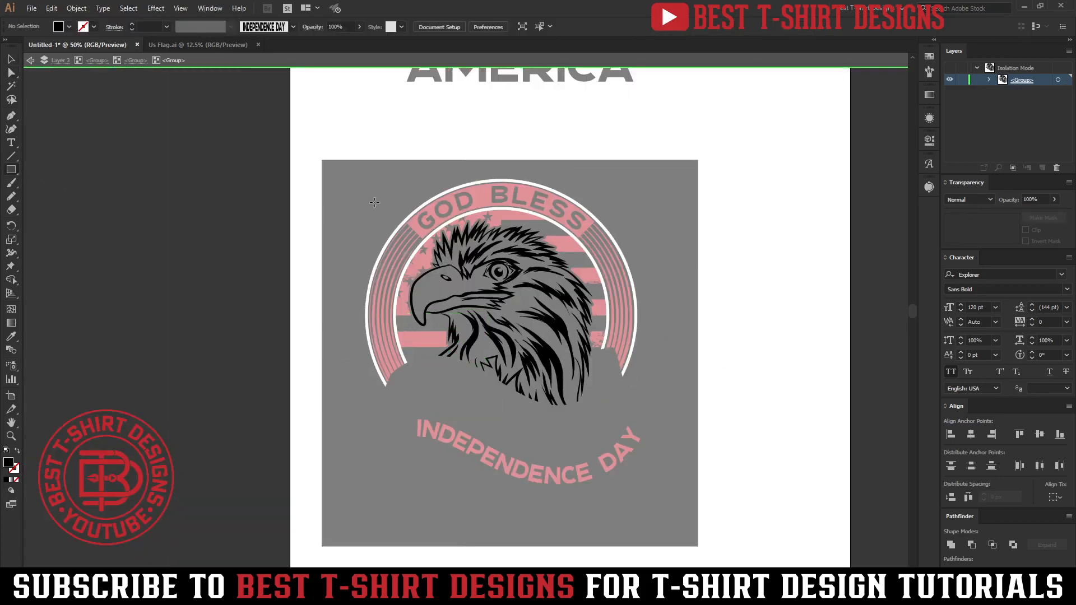
drag(352, 180, 674, 489)
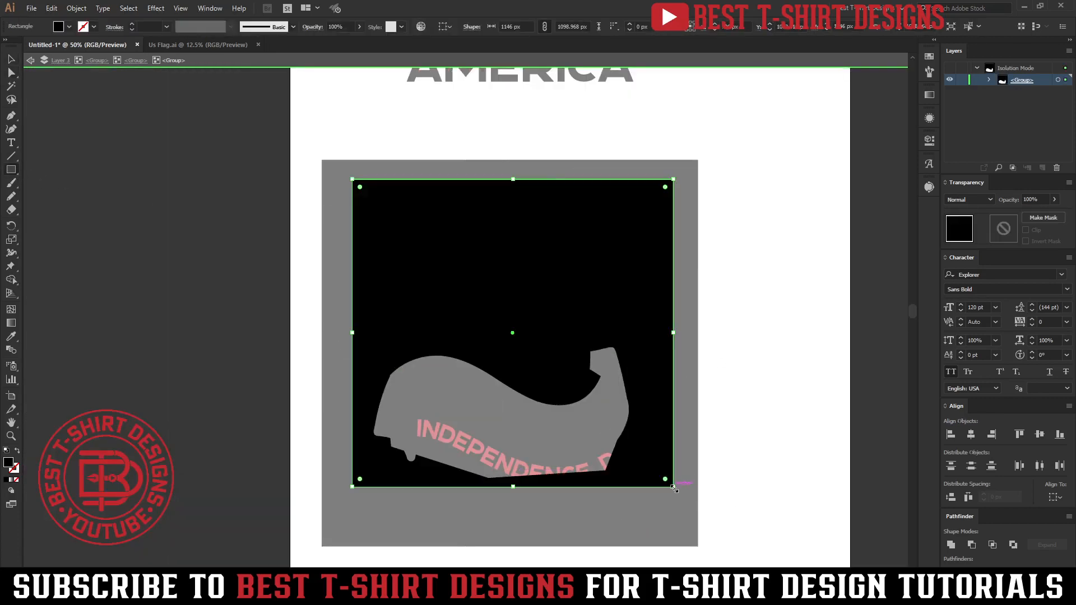
key(i)
click(762, 330)
key(v)
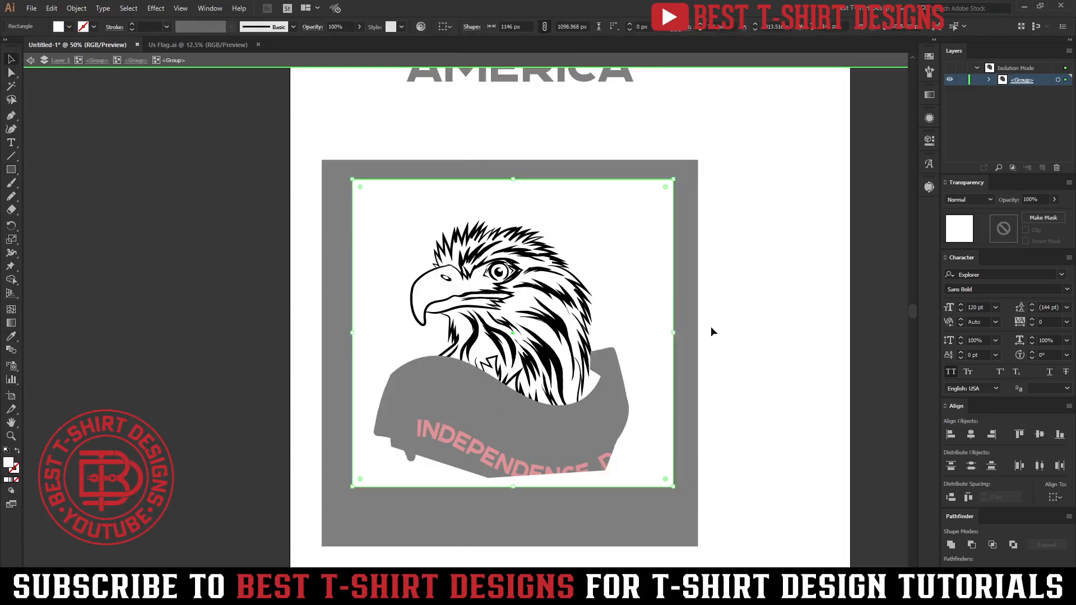
- Try the Shape Builder on all the eagle line art together with the white rectangle, then delete the rectangle
shift+click(590, 311)
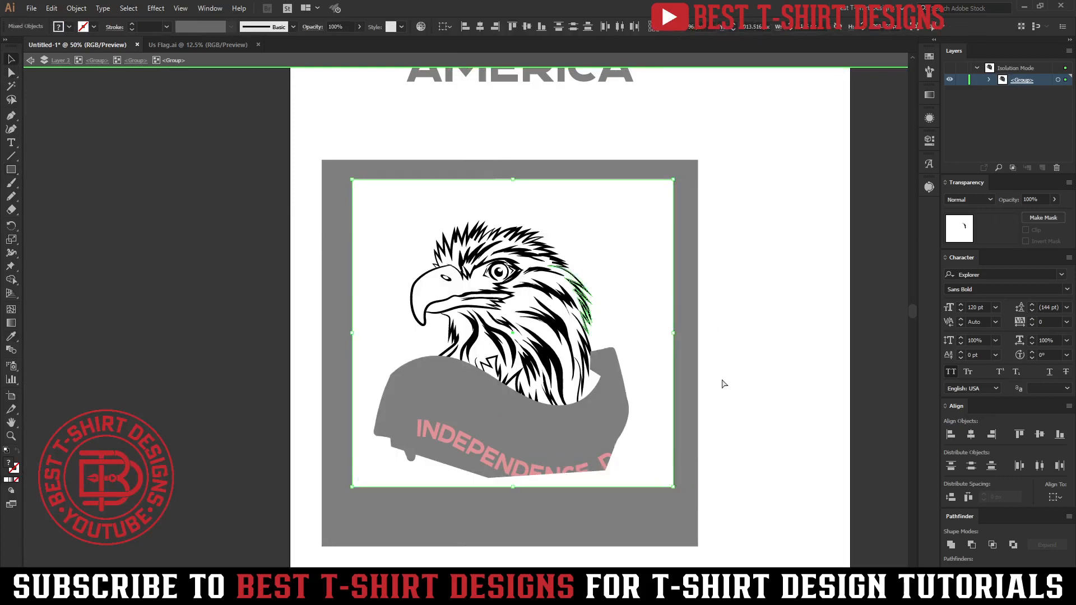
key(ctrl+a)
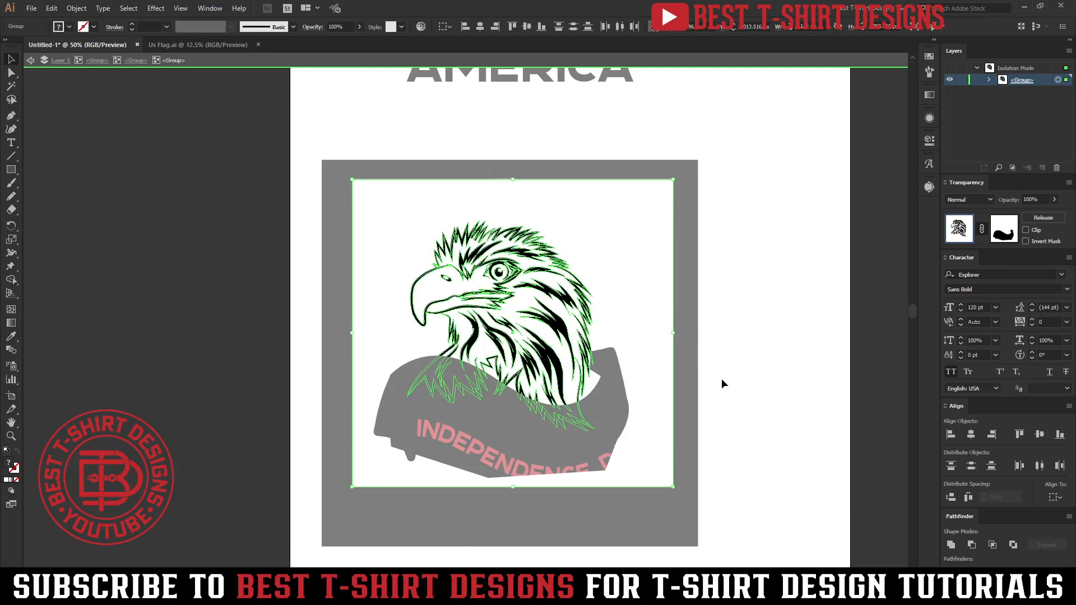
key(shift+m)
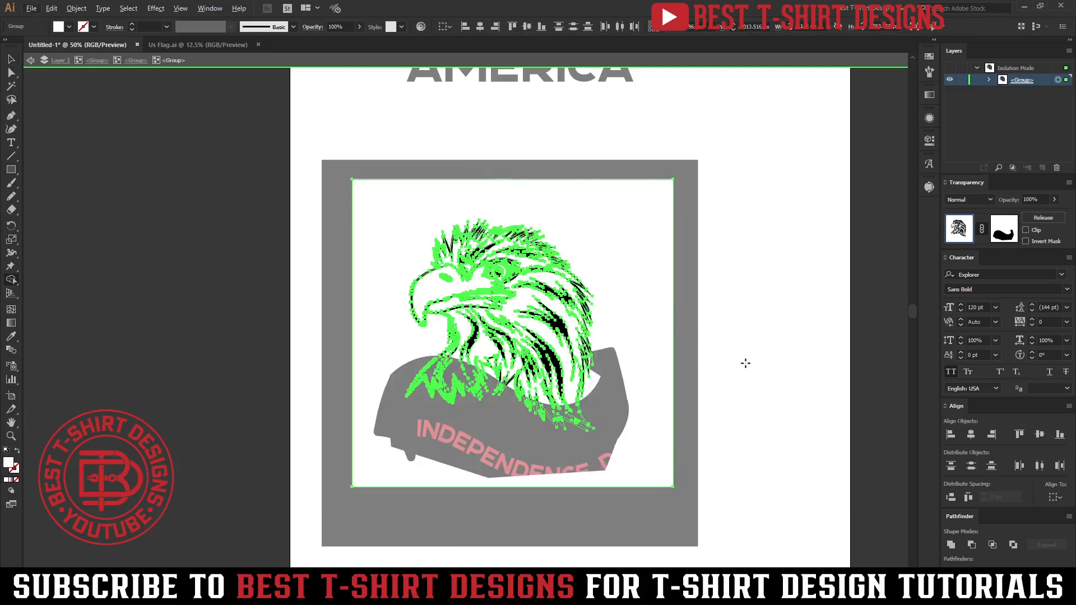
key(alt+v)
key(Escape)
key(v)
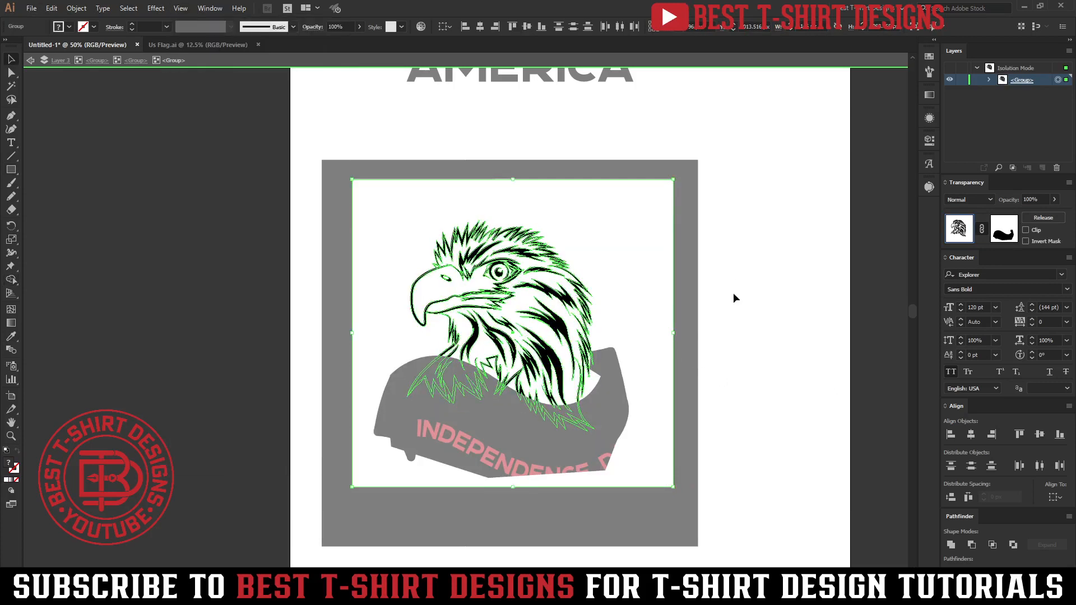
key(ctrl+shift+a)
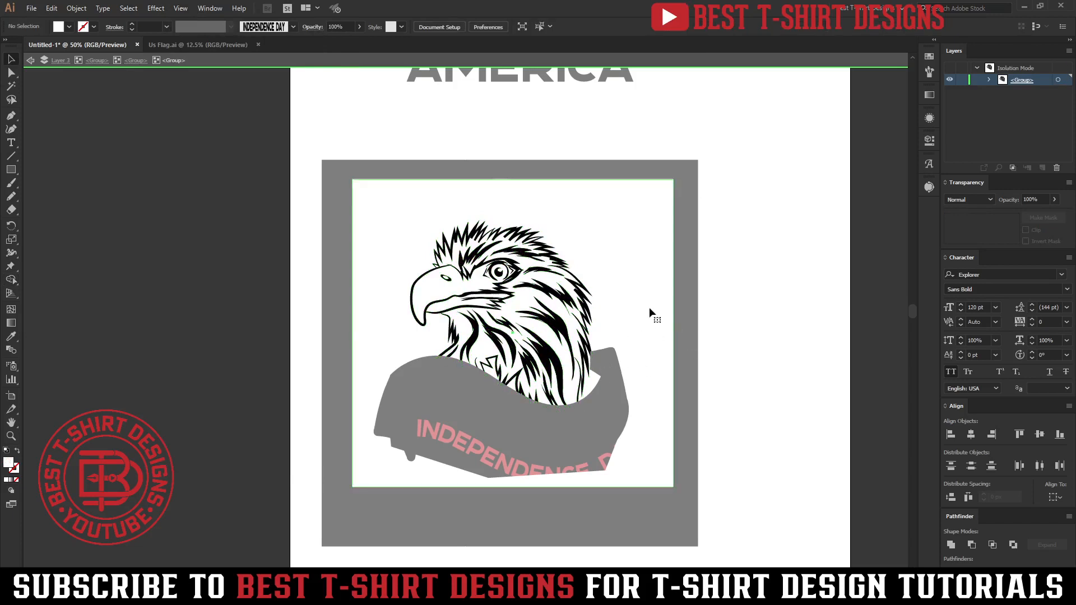
click(650, 311)
key(Delete)
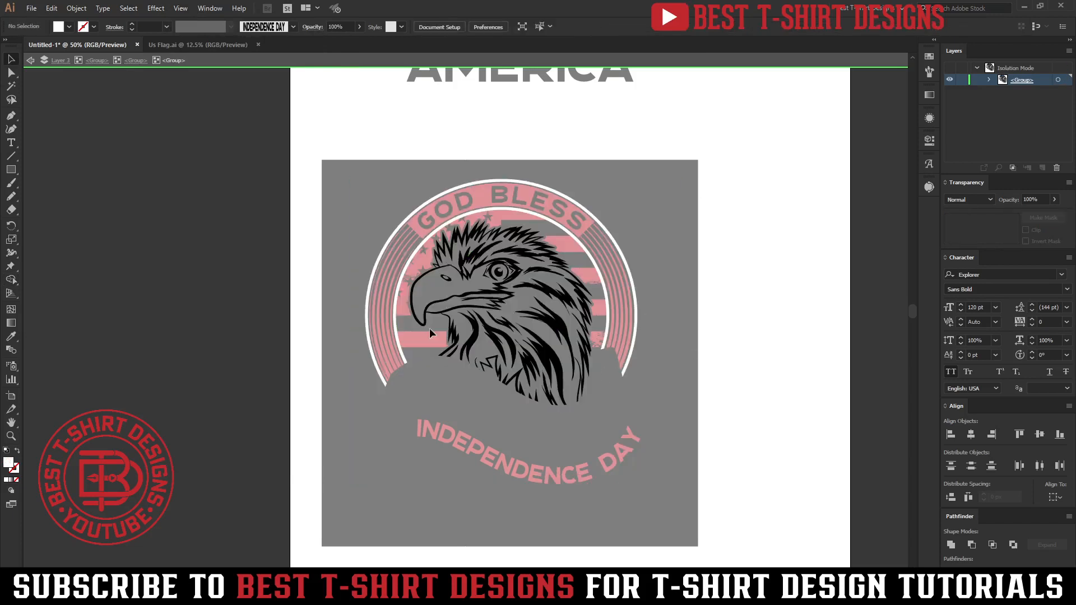
- Leave isolation mode and give the 4TH OF JULY badge the white fill of the inner ring line
scroll(511, 381, up, 2)
scroll(511, 381, up, 2)
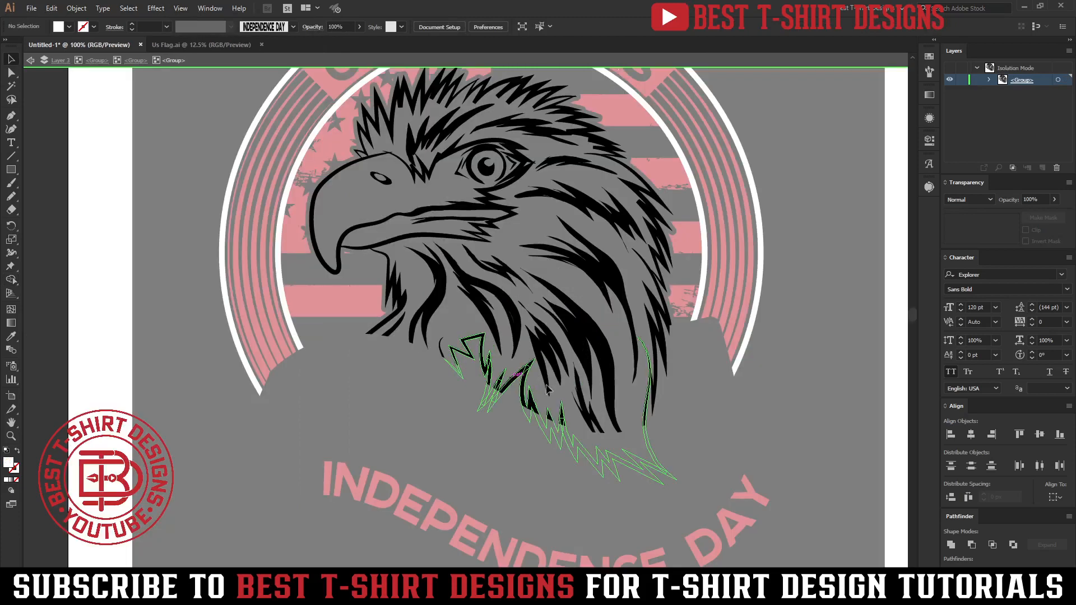
double_click(686, 388)
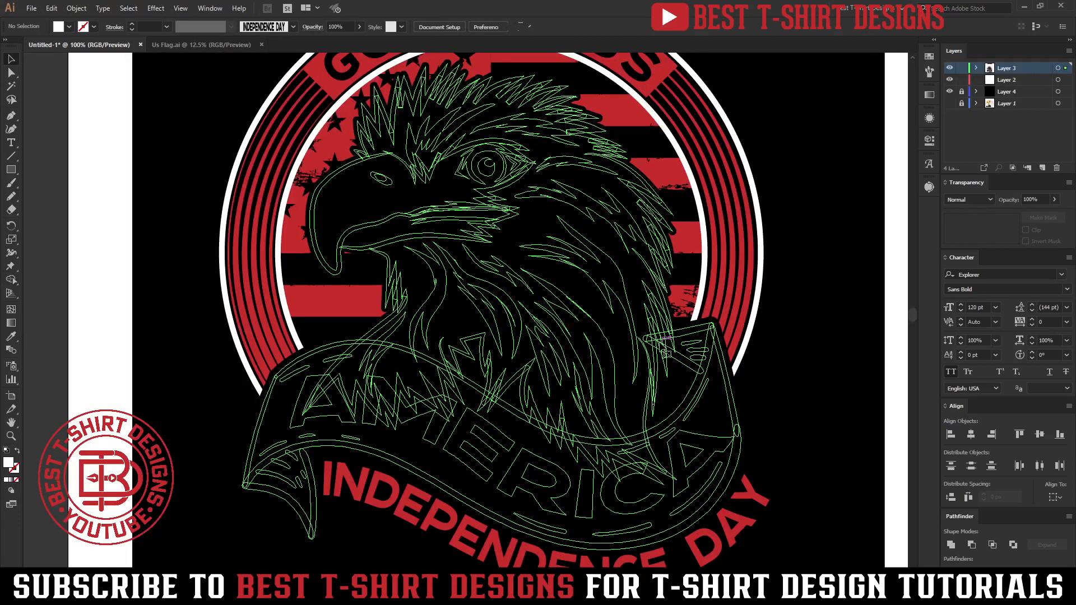
click(674, 386)
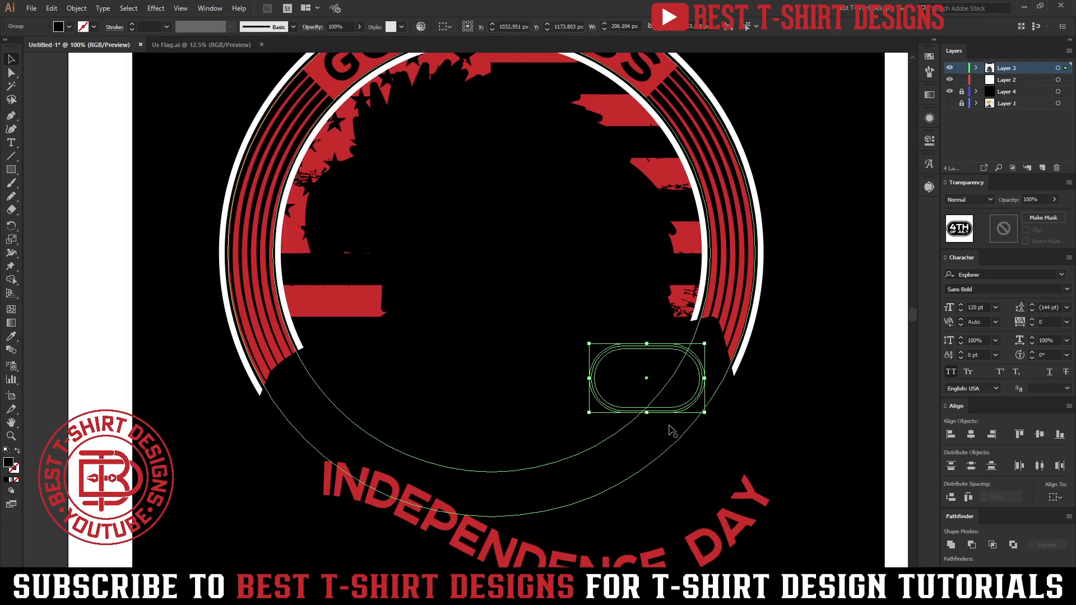
key(i)
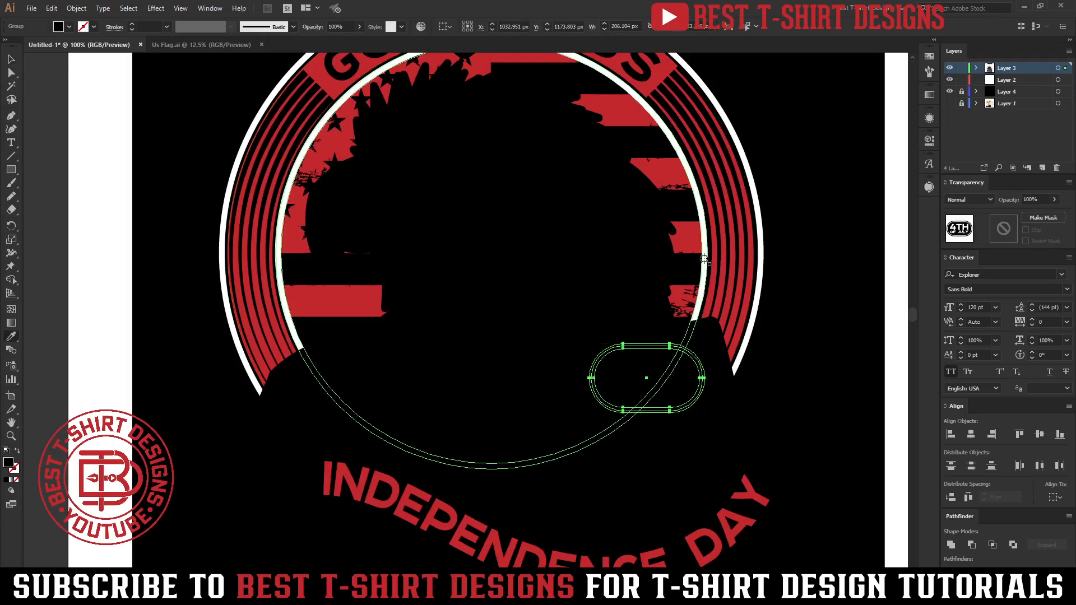
click(704, 258)
key(v)
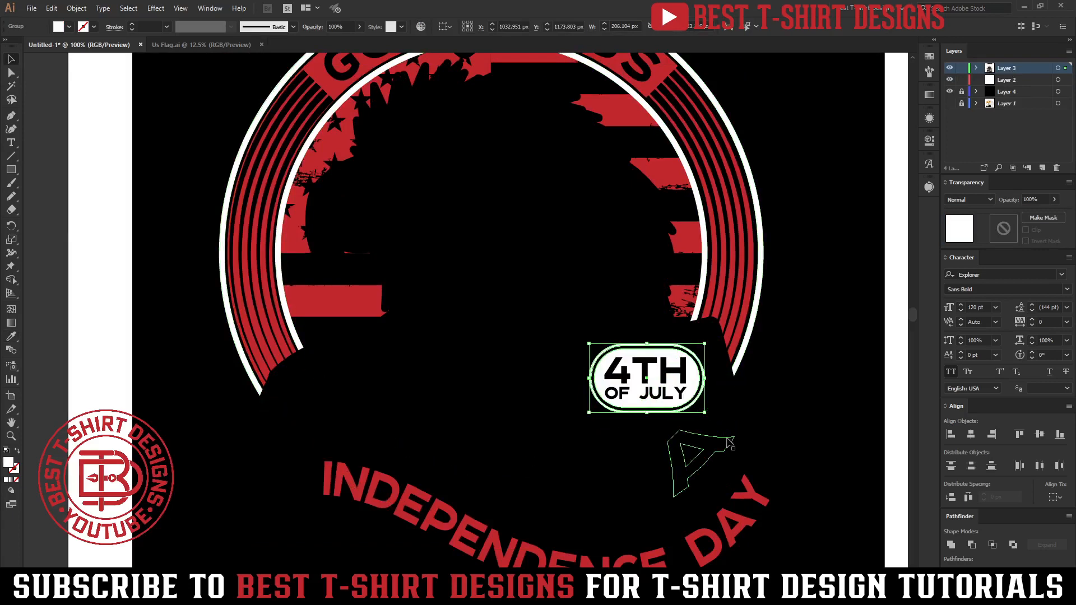
- Isolate the eagle and banner artwork down to the nested group without the AMERICA lettering and select the banner's line art
click(729, 443)
double_click(729, 443)
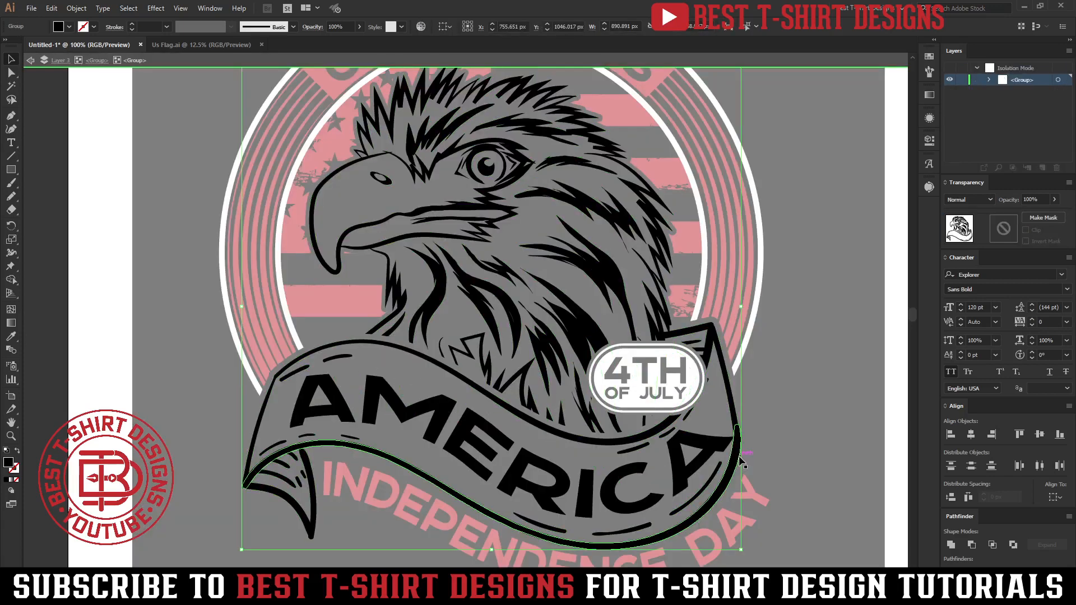
double_click(739, 461)
scroll(740, 460, down, 1)
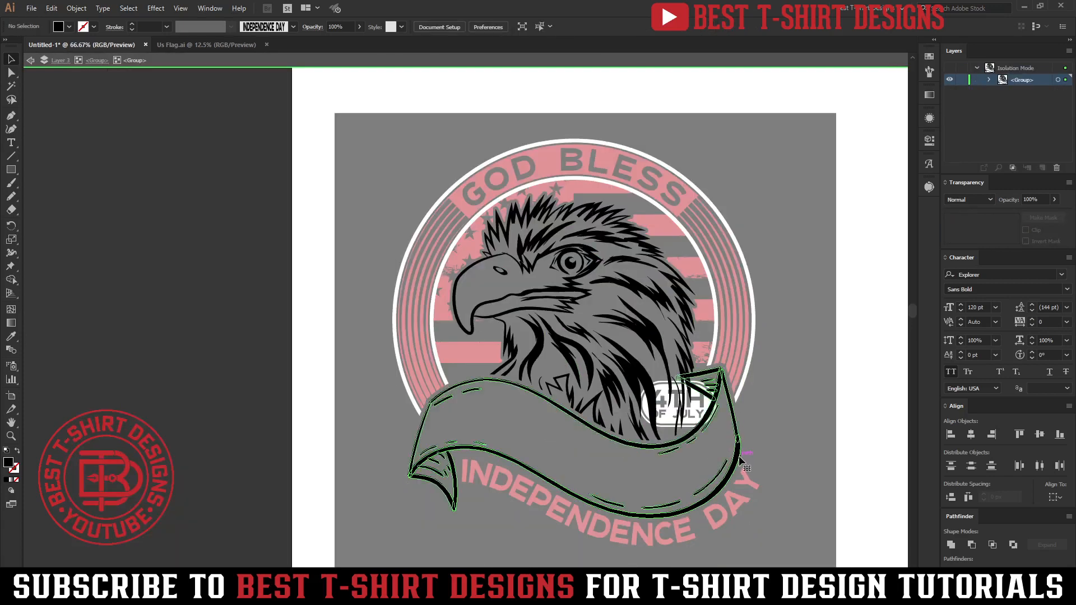
click(739, 460)
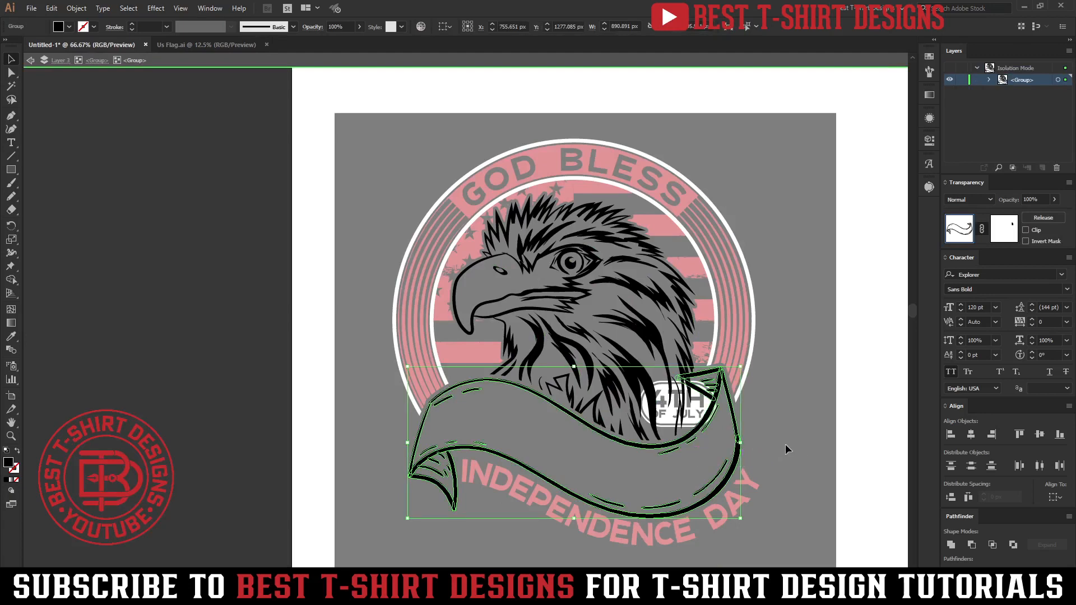
key(a)
key(v)
key(ctrl+n)
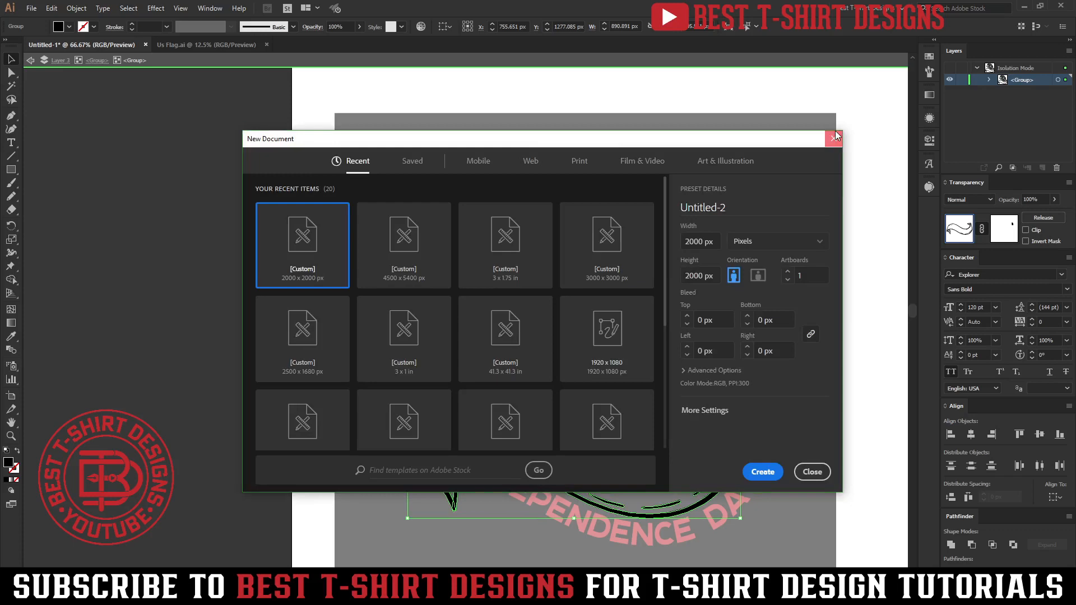
click(834, 139)
key(a)
key(v)
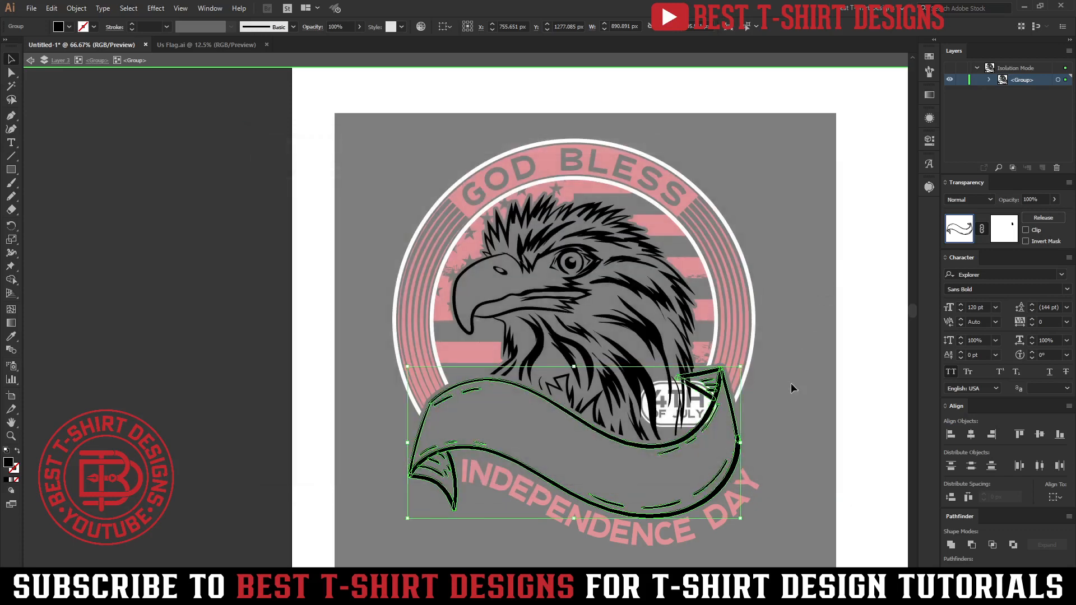
- Make a solid silhouette of the banner behind its line art and fill it with the red of the ring stripes
click(1043, 217)
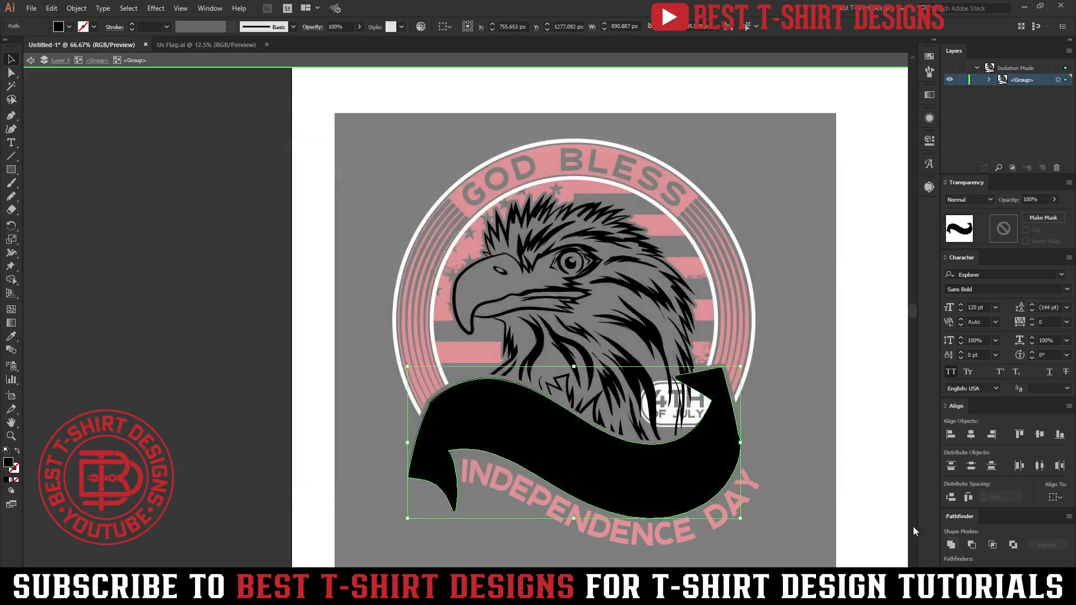
key(i)
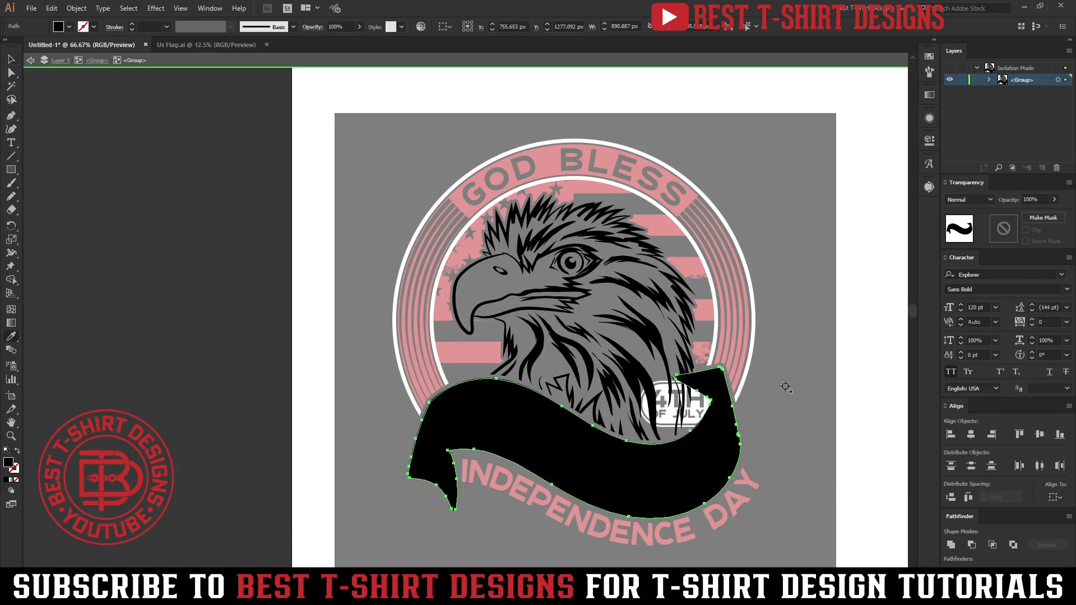
click(753, 344)
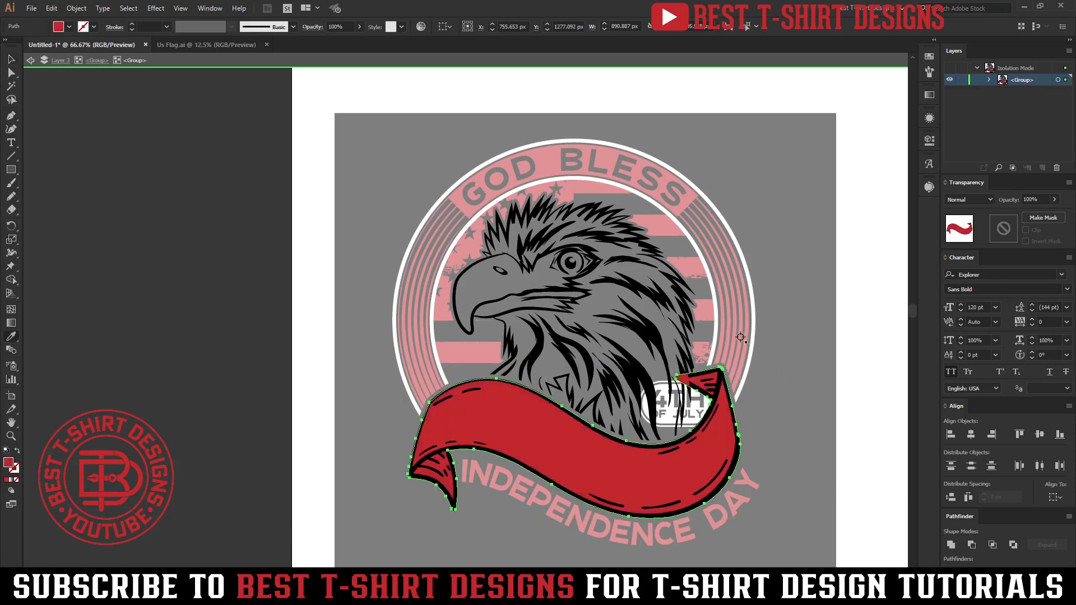
key(v)
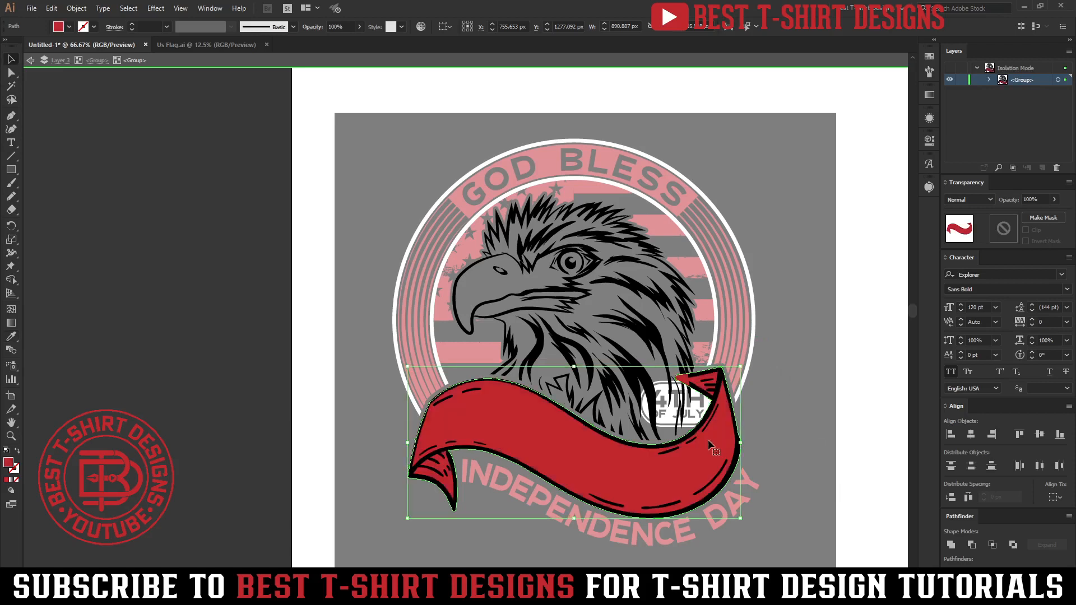
click(824, 467)
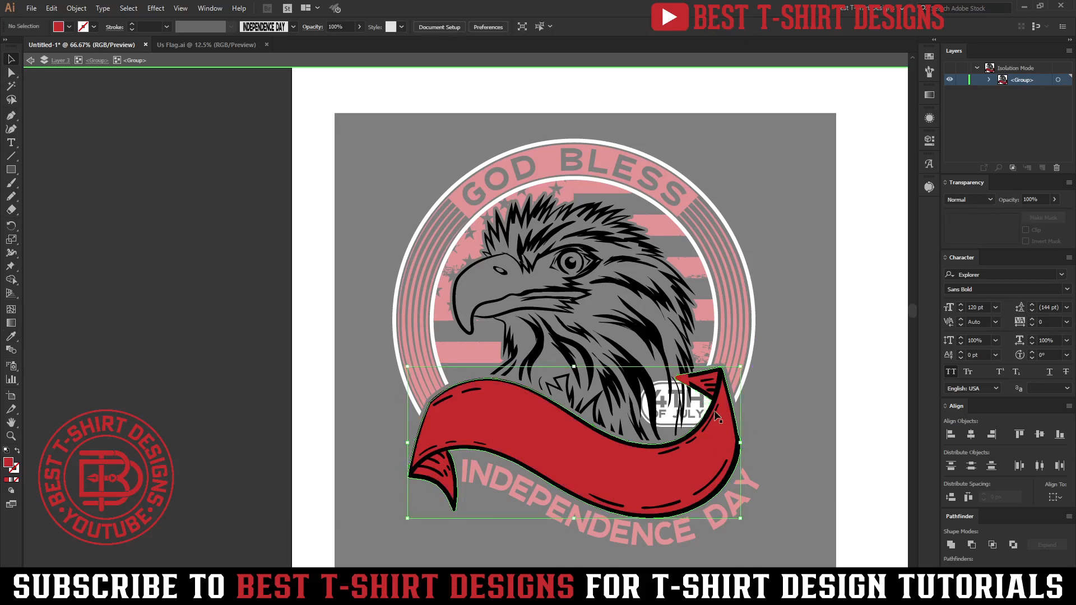
- Inspect the banner's folded end over the 4TH OF JULY badge and delete the red banner silhouette
scroll(711, 409, up, 2)
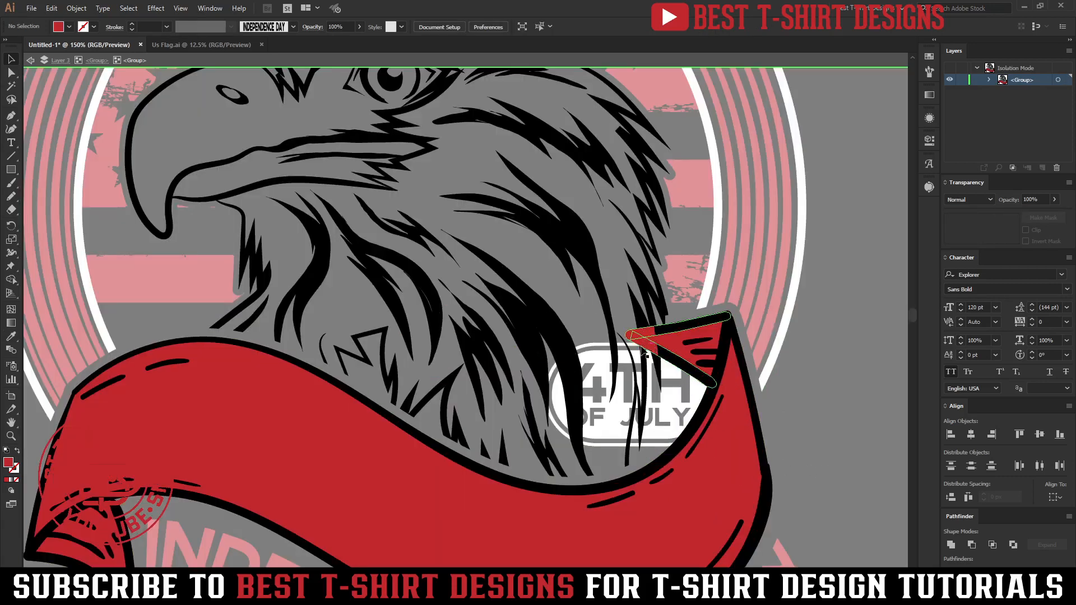
scroll(681, 360, down, 2)
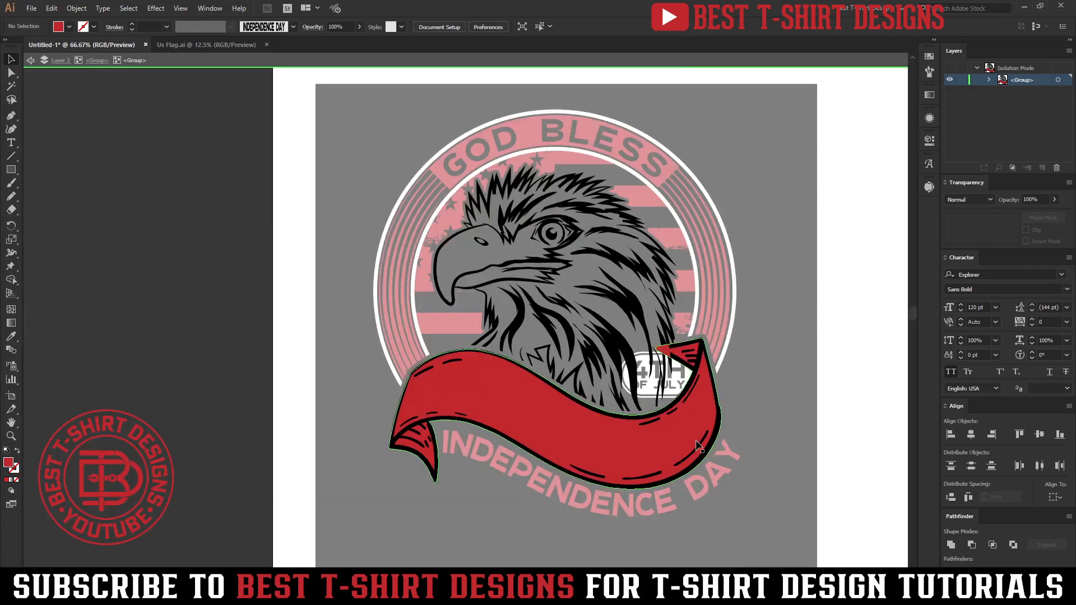
click(693, 437)
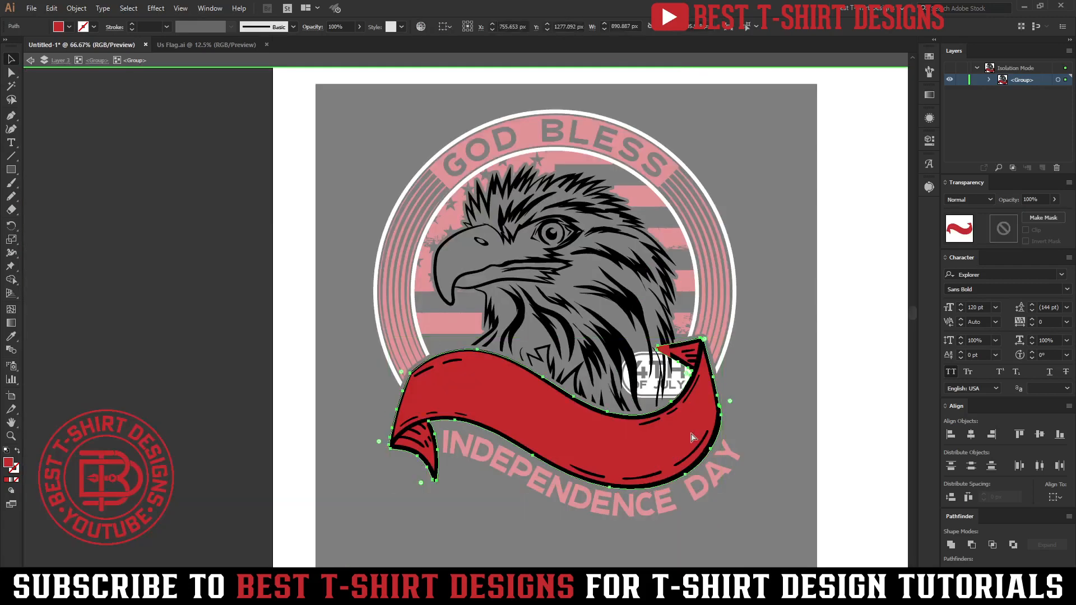
key(Delete)
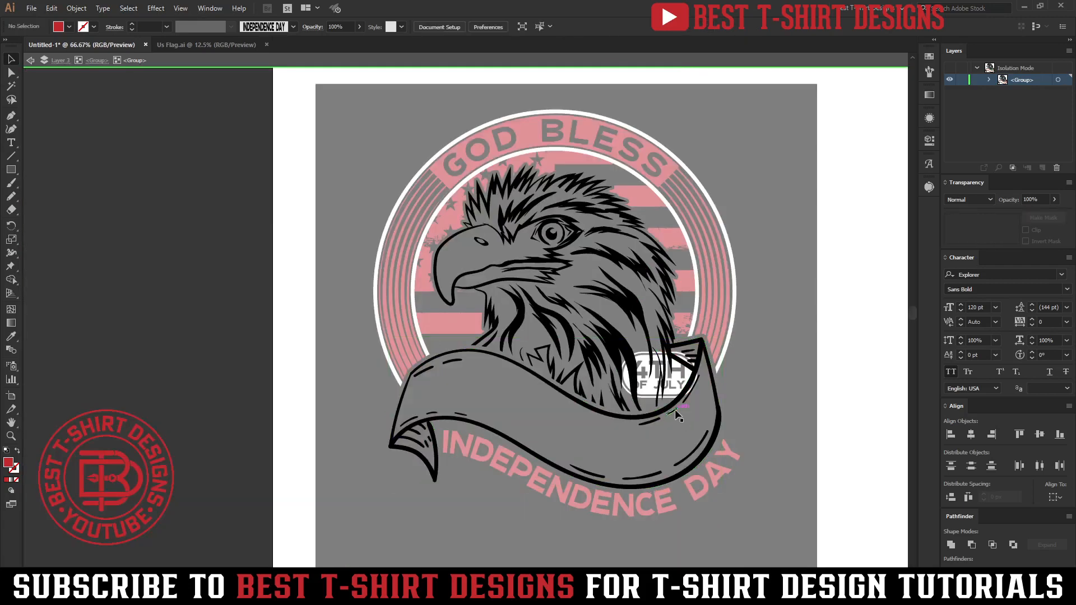
- Check the banner's line art in its nested group and undo the deletion of the red banner silhouette
click(674, 413)
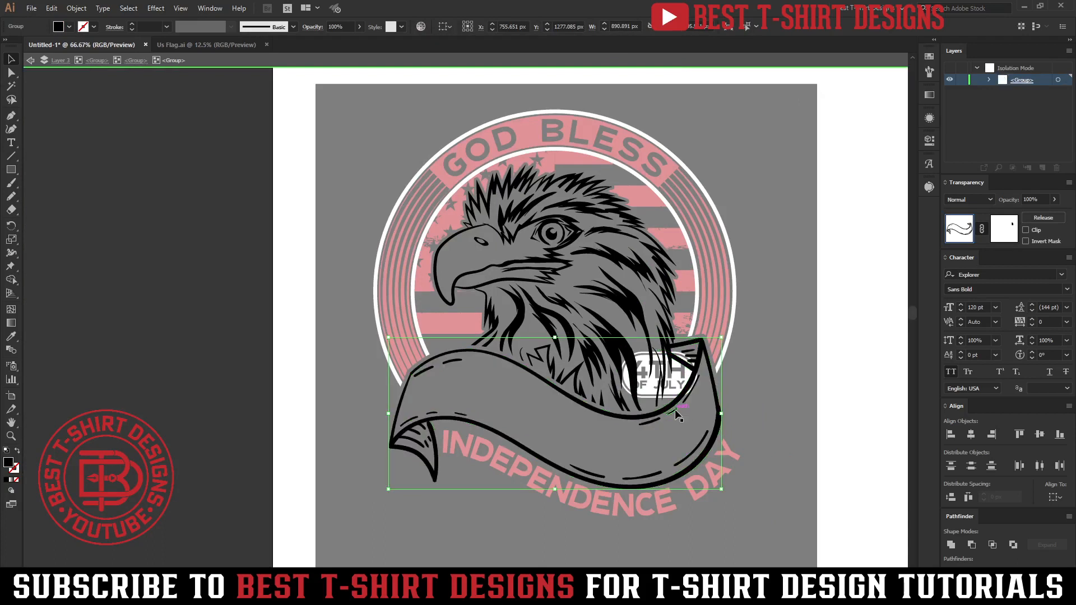
double_click(681, 430)
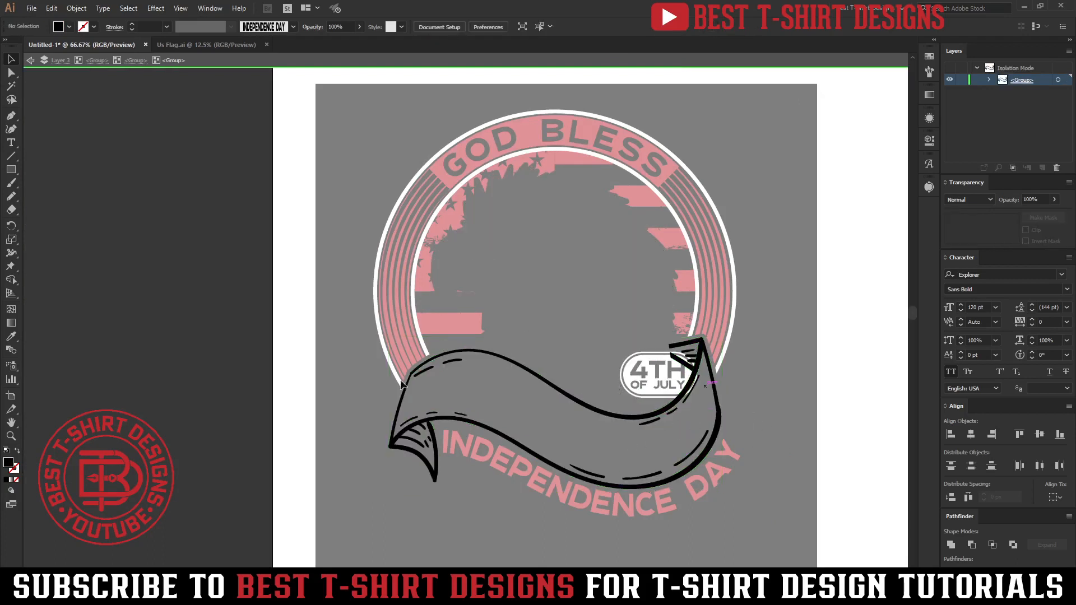
click(658, 414)
click(654, 475)
click(685, 460)
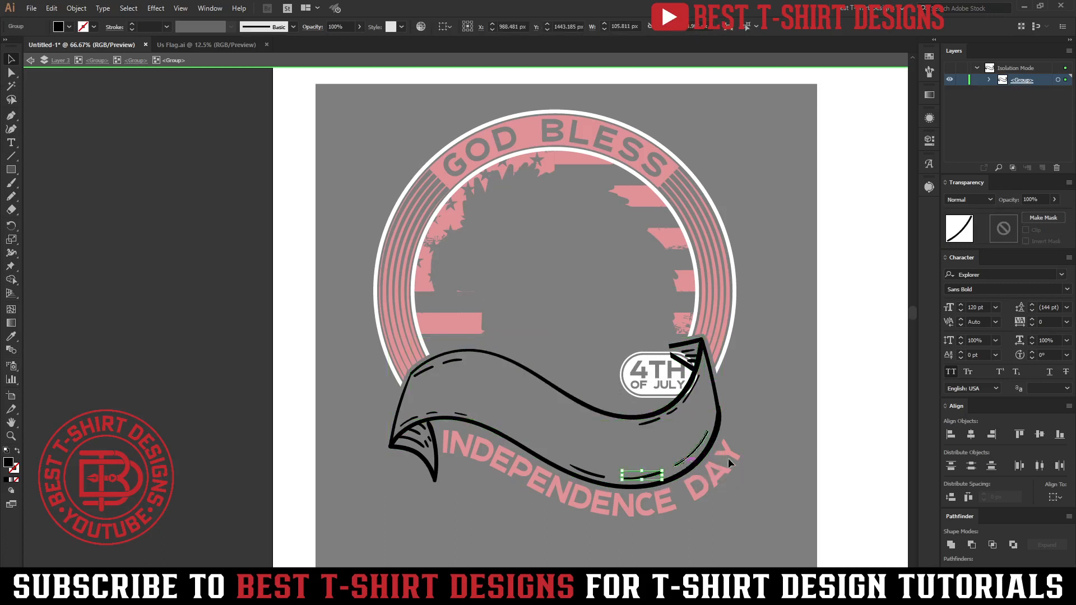
click(775, 437)
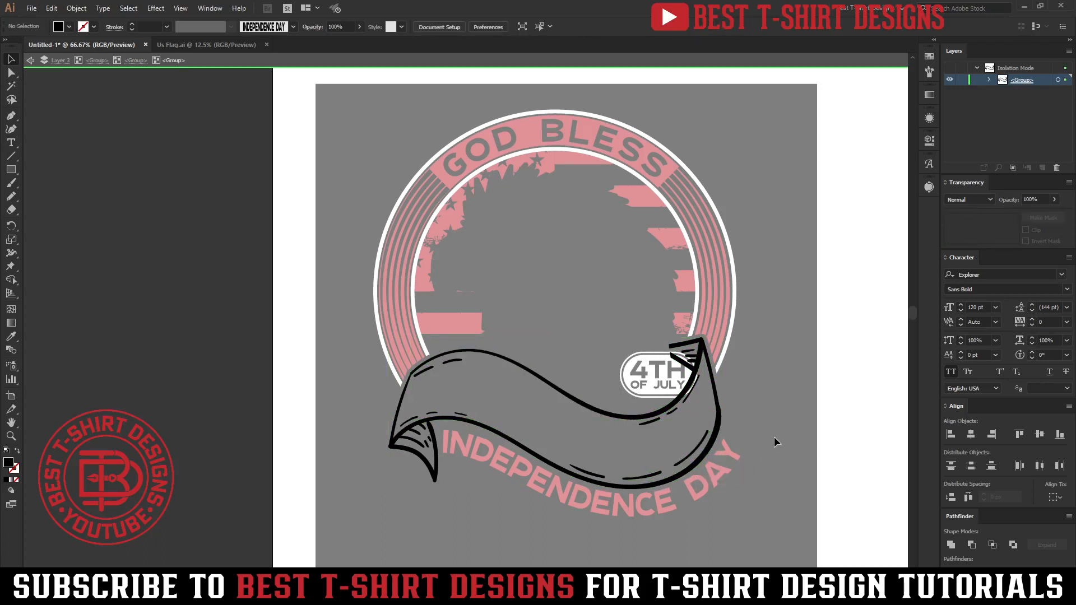
key(ctrl+z)
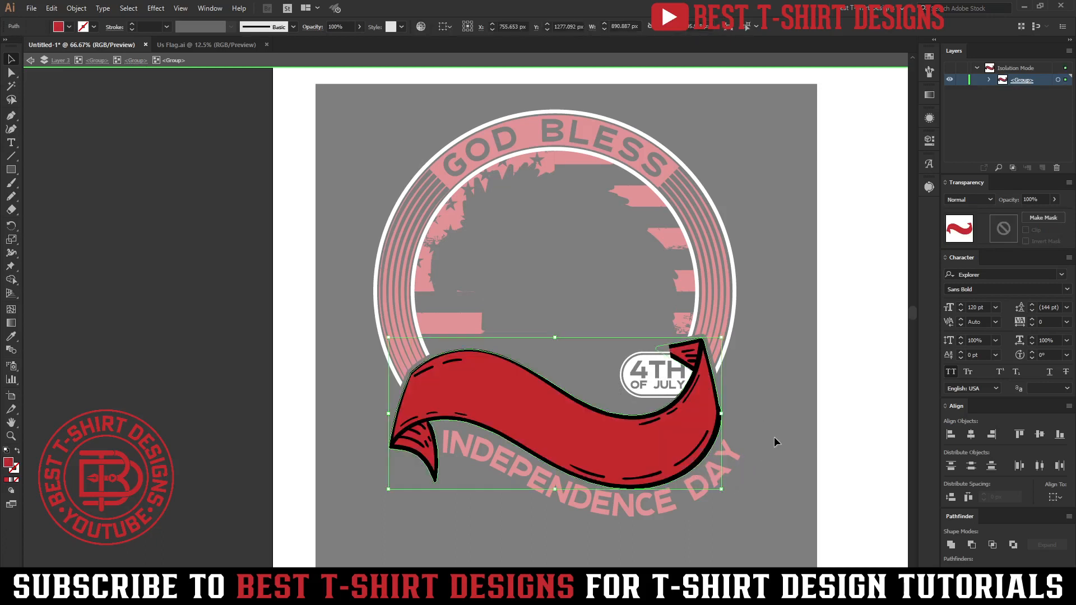
- Leave isolation mode and give the INDEPENDENCE DAY lettering the white fill of the outer ring line
click(806, 426)
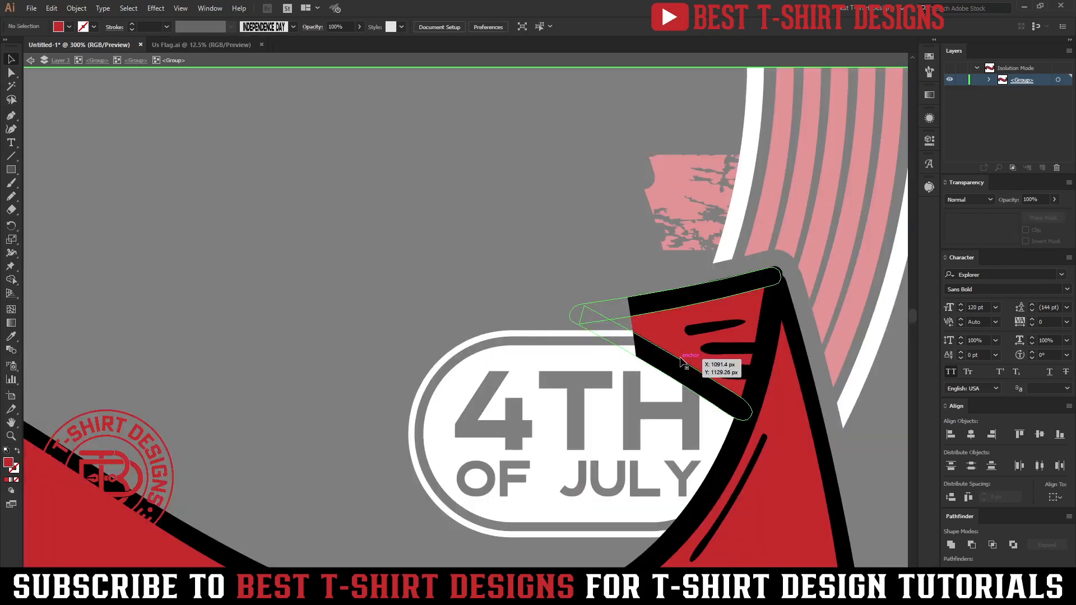
scroll(680, 359, up, 4)
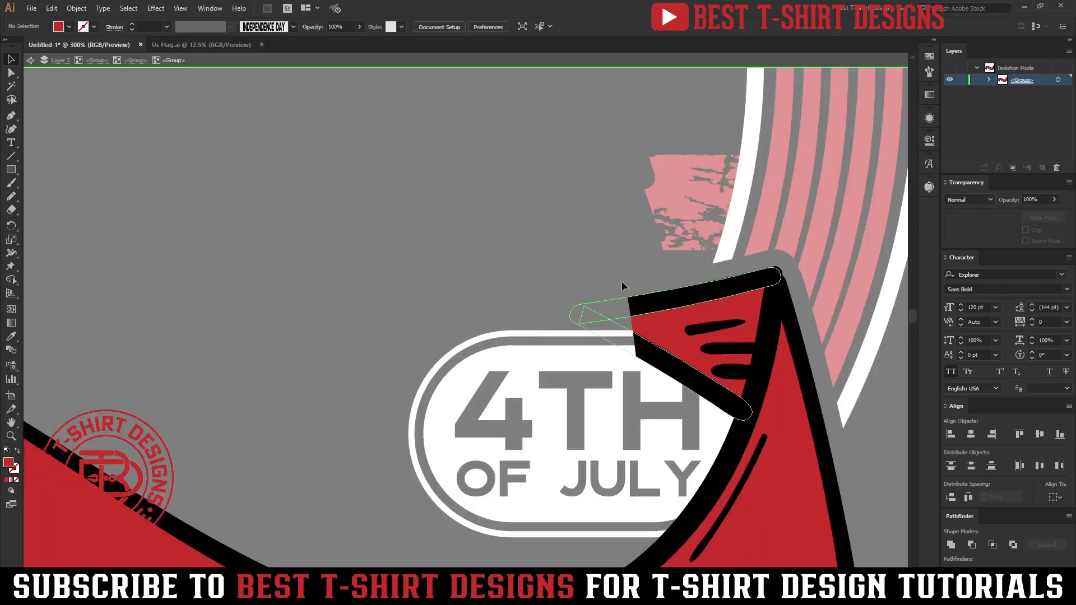
key(ctrl+0)
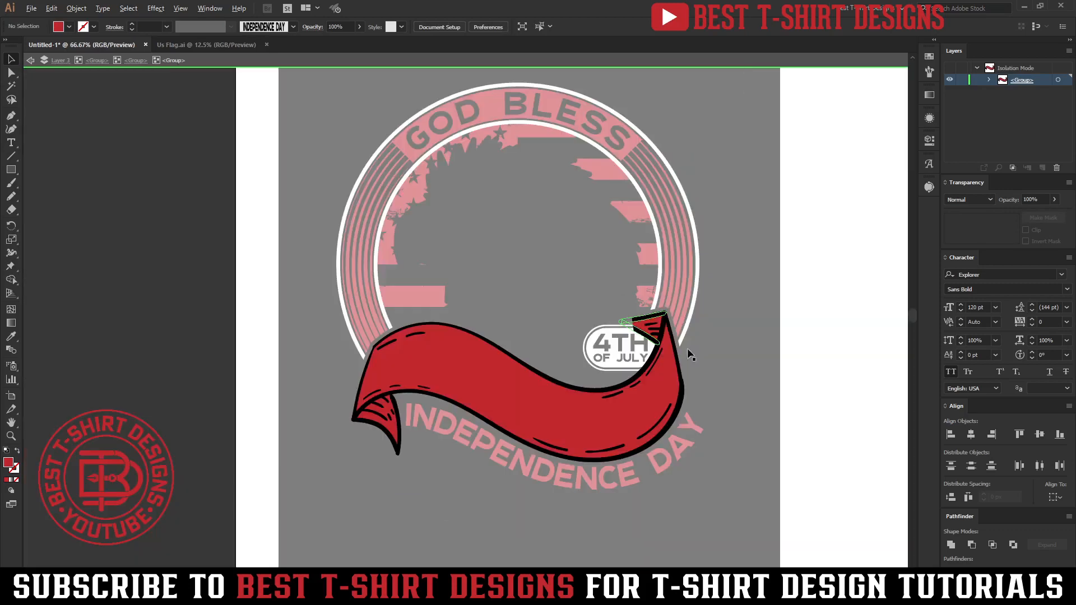
double_click(774, 371)
click(567, 483)
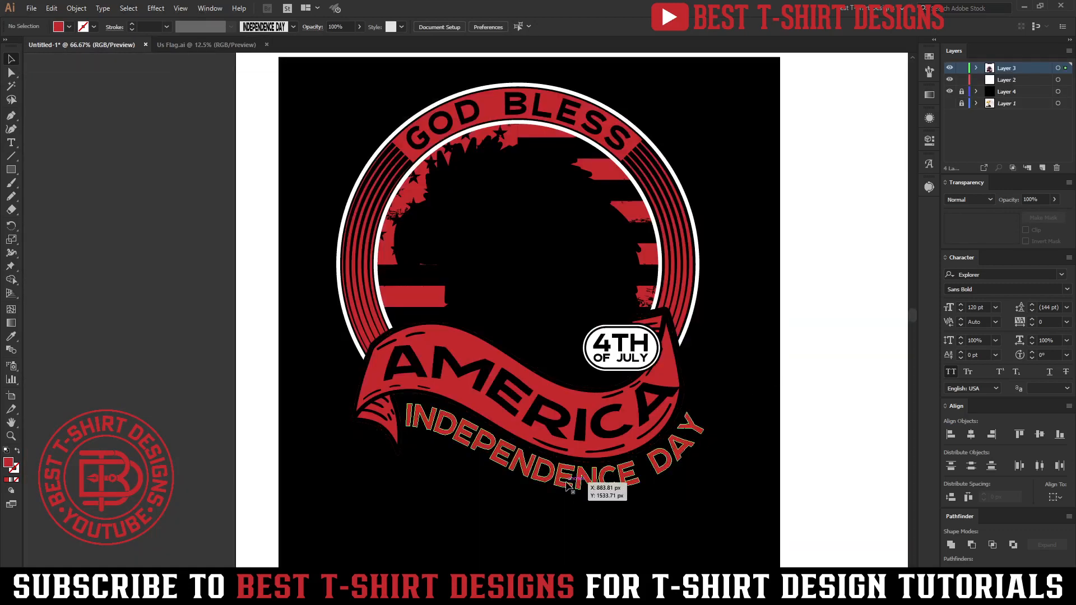
key(i)
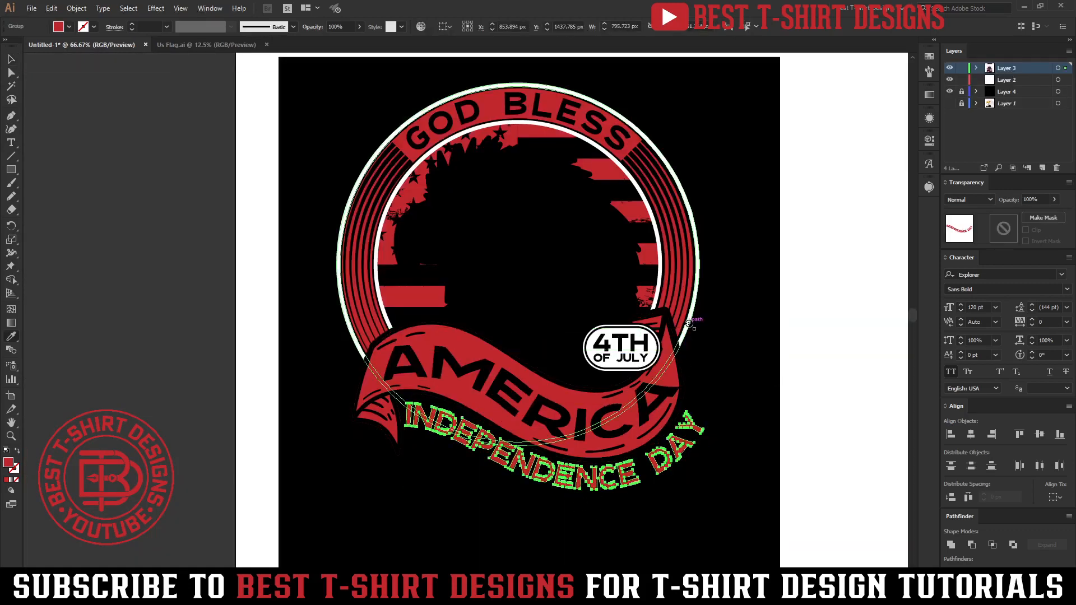
click(688, 324)
key(v)
- Isolate the eagle and banner group, fill the AMERICA lettering with the white of INDEPENDENCE DAY, and leave isolation mode
click(643, 415)
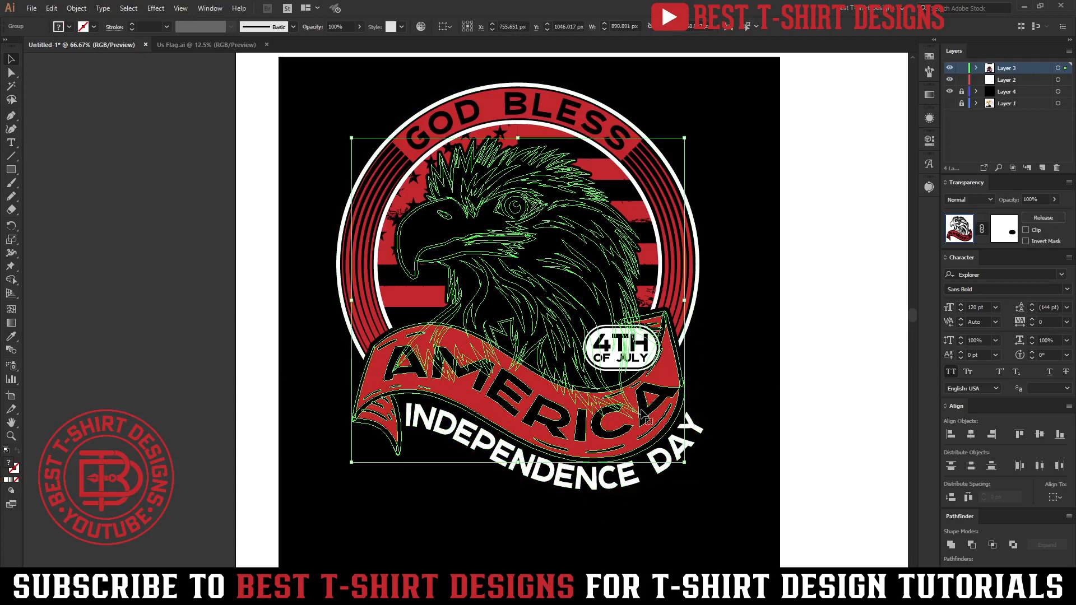
double_click(643, 415)
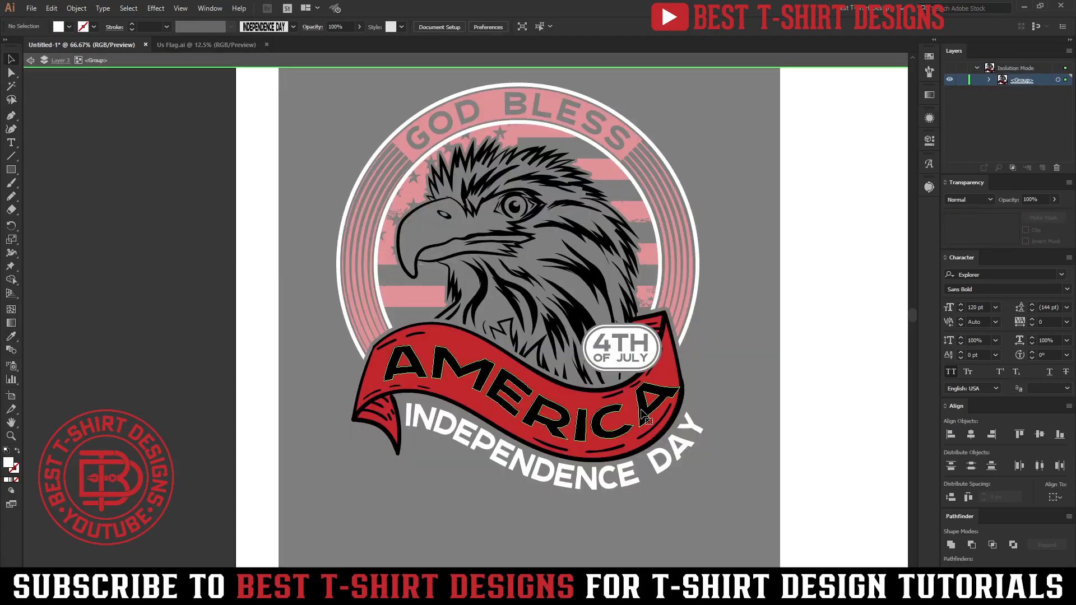
click(651, 429)
key(i)
click(655, 460)
key(v)
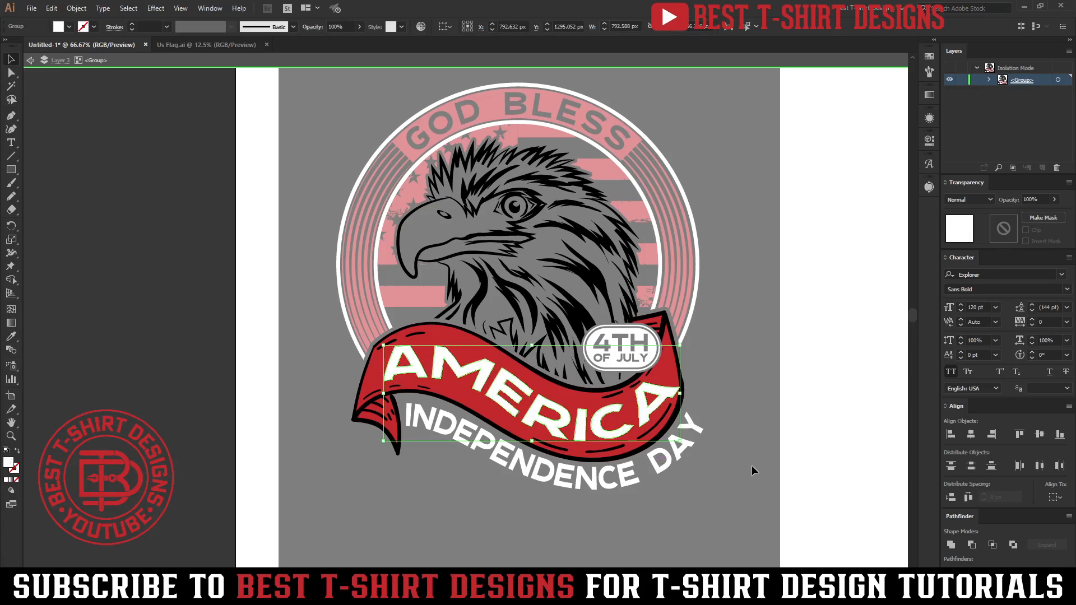
double_click(751, 470)
scroll(754, 470, up, 2)
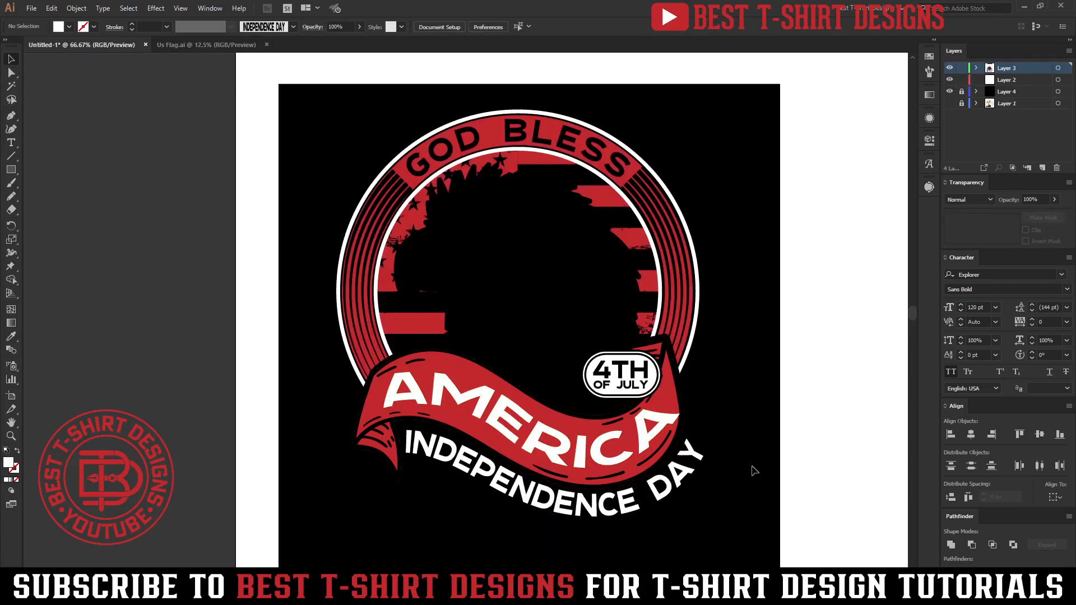
- Isolate the eagle artwork down to its nested masked group and select all of the eagle's line art
double_click(628, 313)
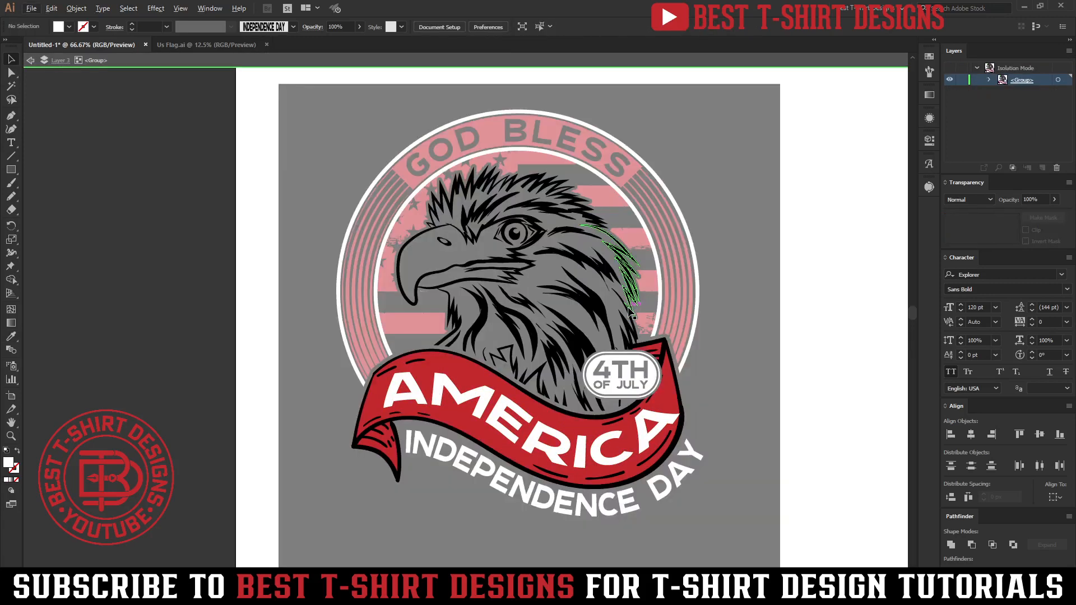
double_click(634, 318)
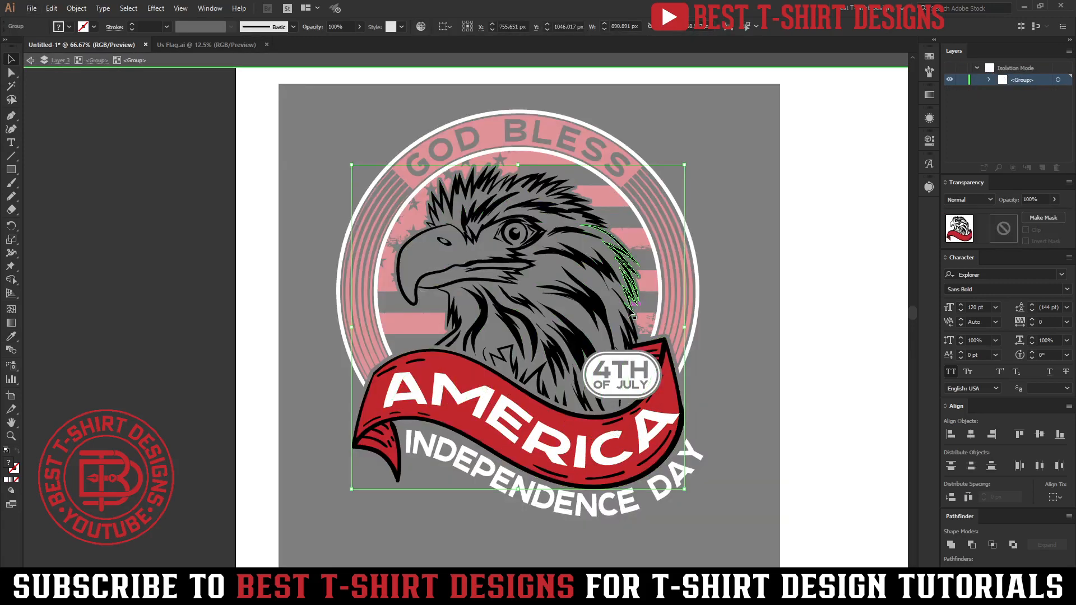
click(635, 318)
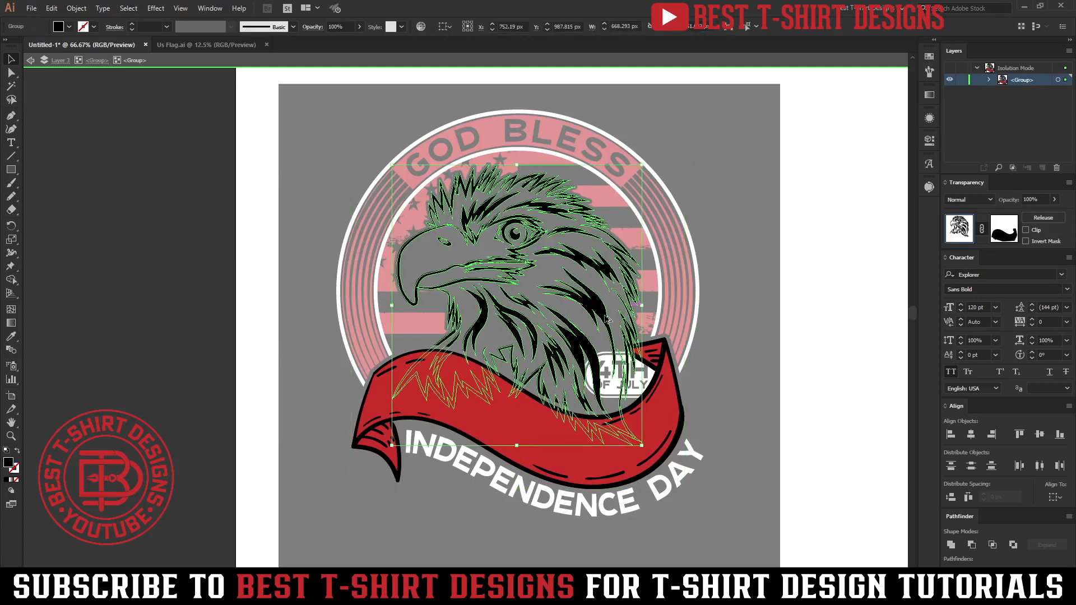
scroll(605, 317, up, 1)
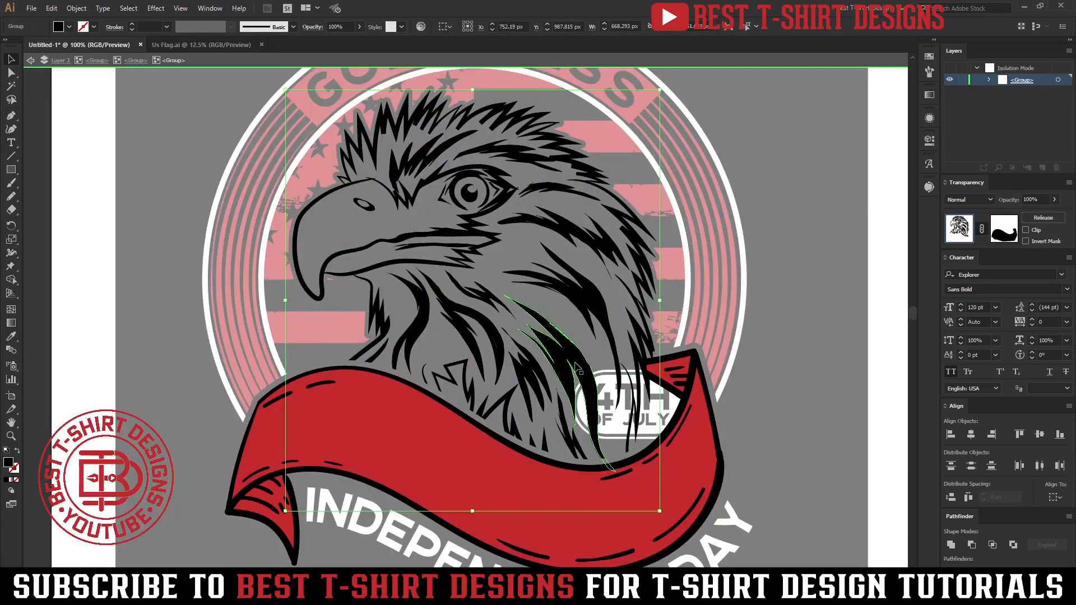
double_click(577, 367)
click(577, 367)
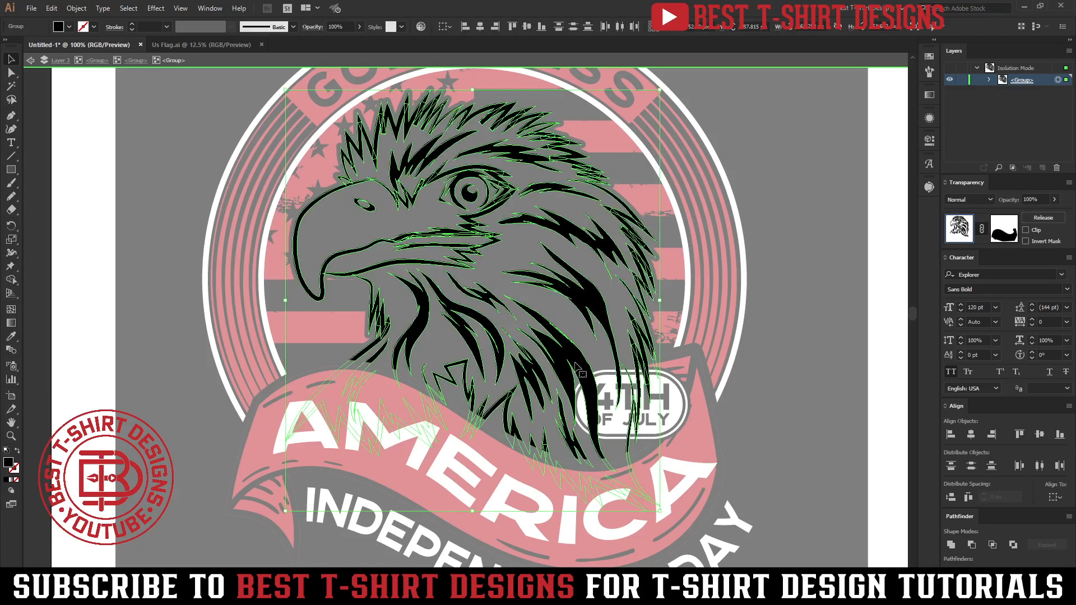
scroll(577, 366, down, 1)
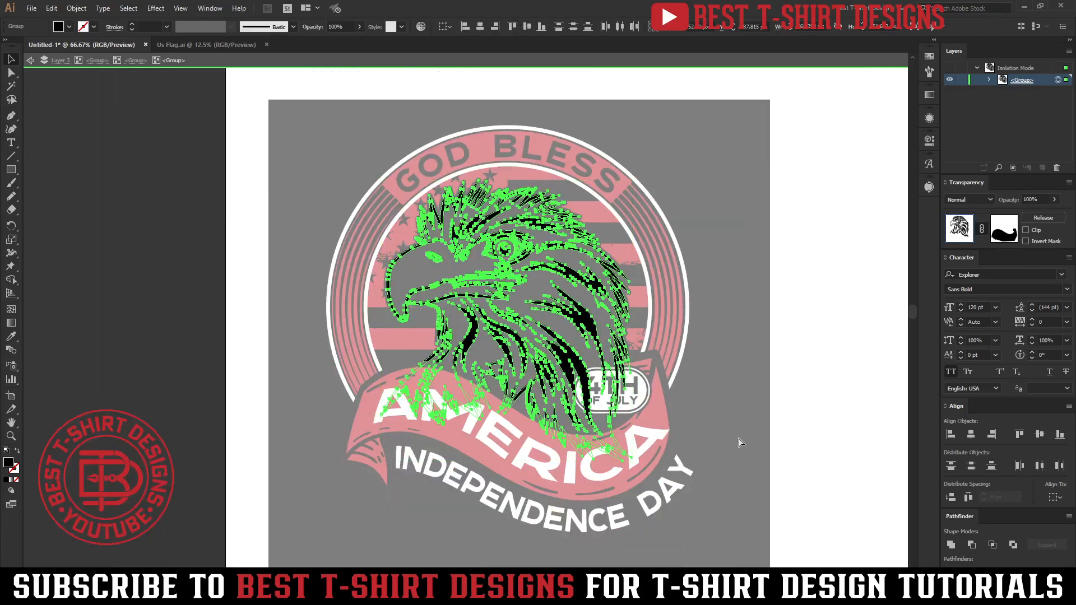
- Paste a copy of the eagle line art beside the badge, over the empty right part of the artboard
drag(689, 356, 369, 322)
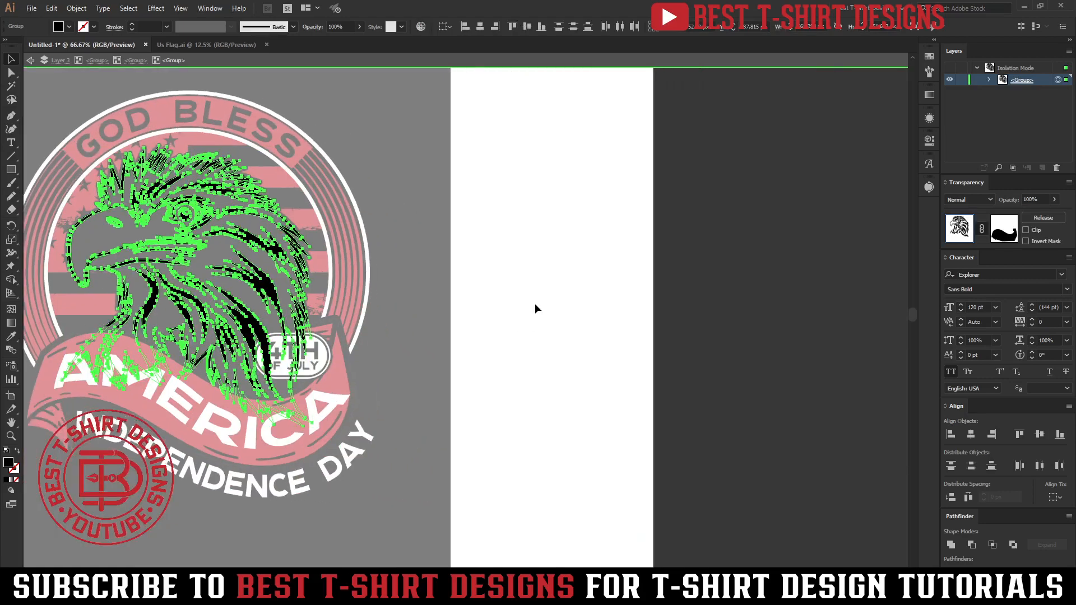
click(534, 304)
key(ctrl+v)
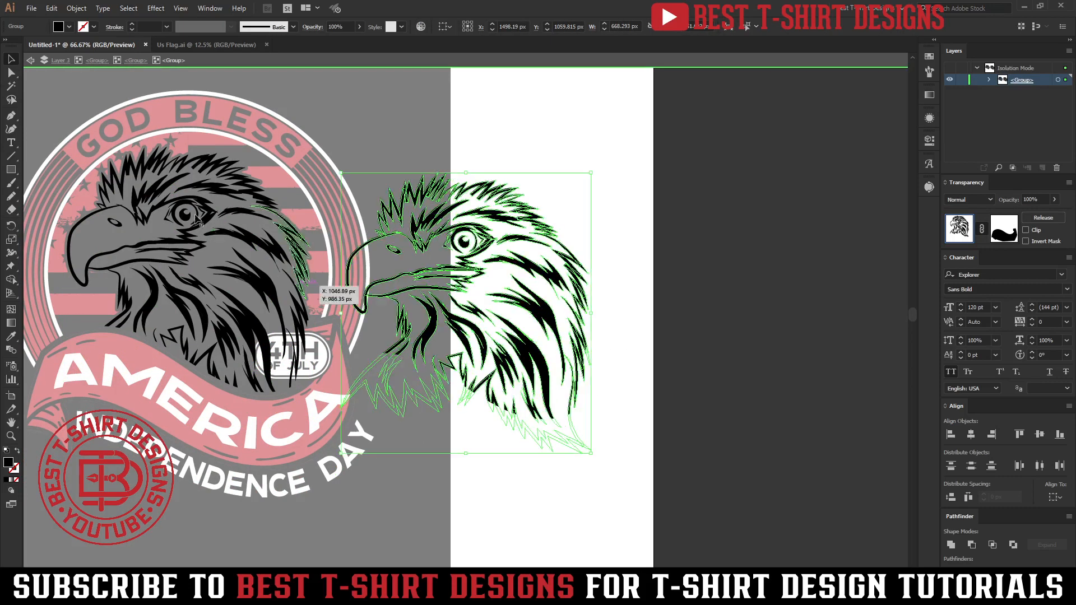
mouse_move(28, 135)
mouse_down()
mouse_move(122, 133)
mouse_move(420, 520)
mouse_up()
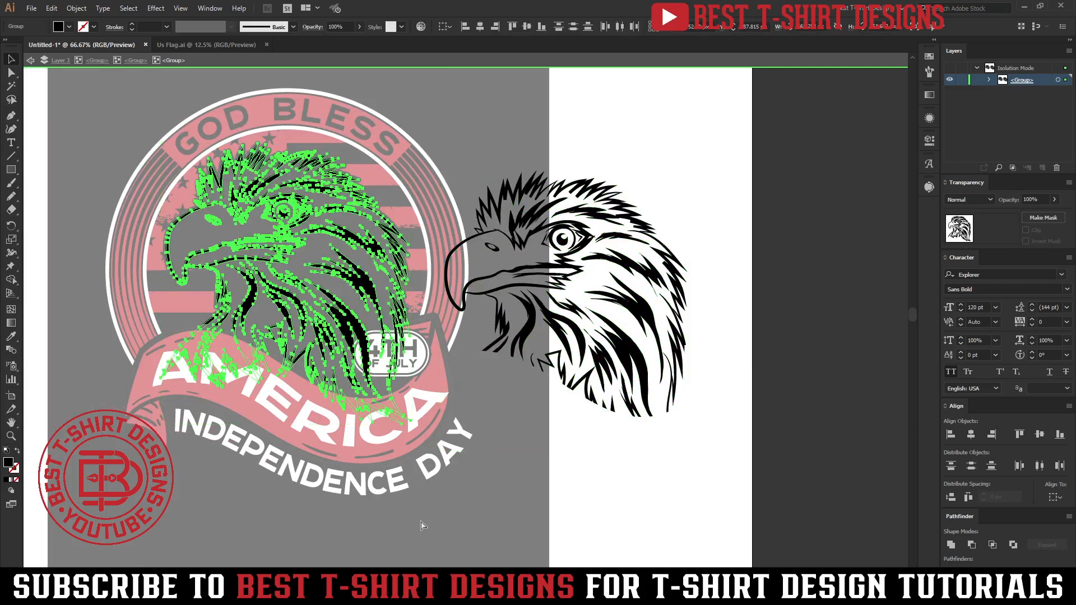
drag(288, 315, 565, 341)
- Delete the banner shape from the copied eagle's opacity mask and return to editing the eagle artwork
click(564, 338)
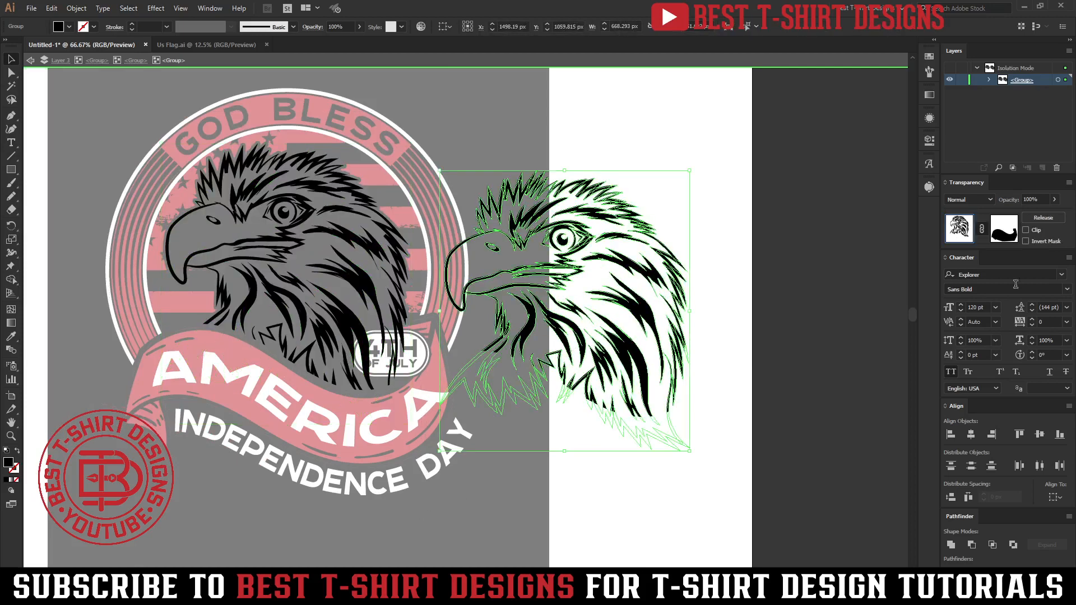
click(1008, 230)
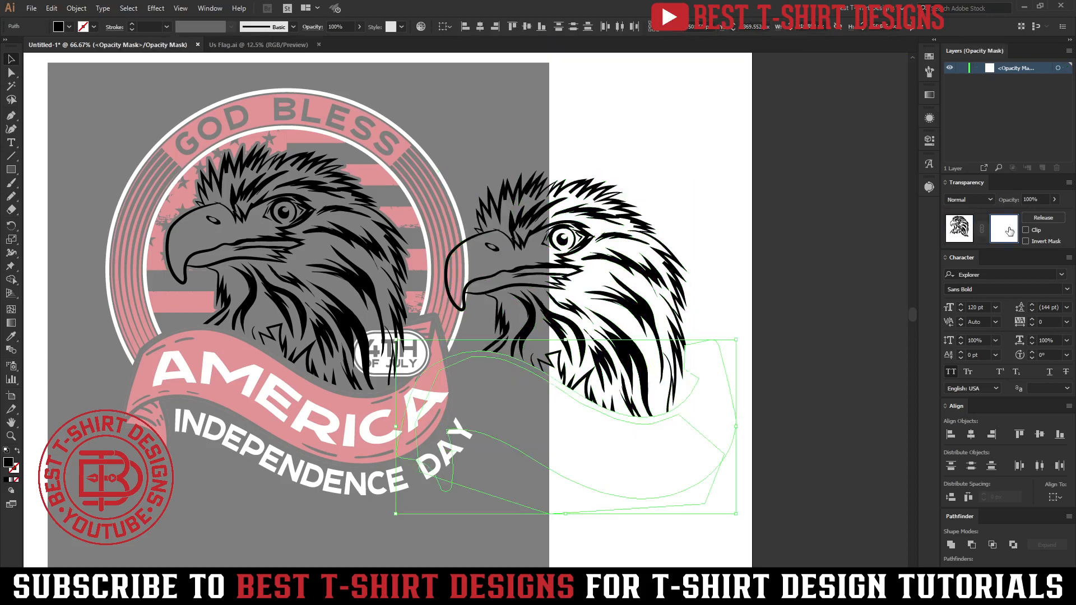
click(959, 230)
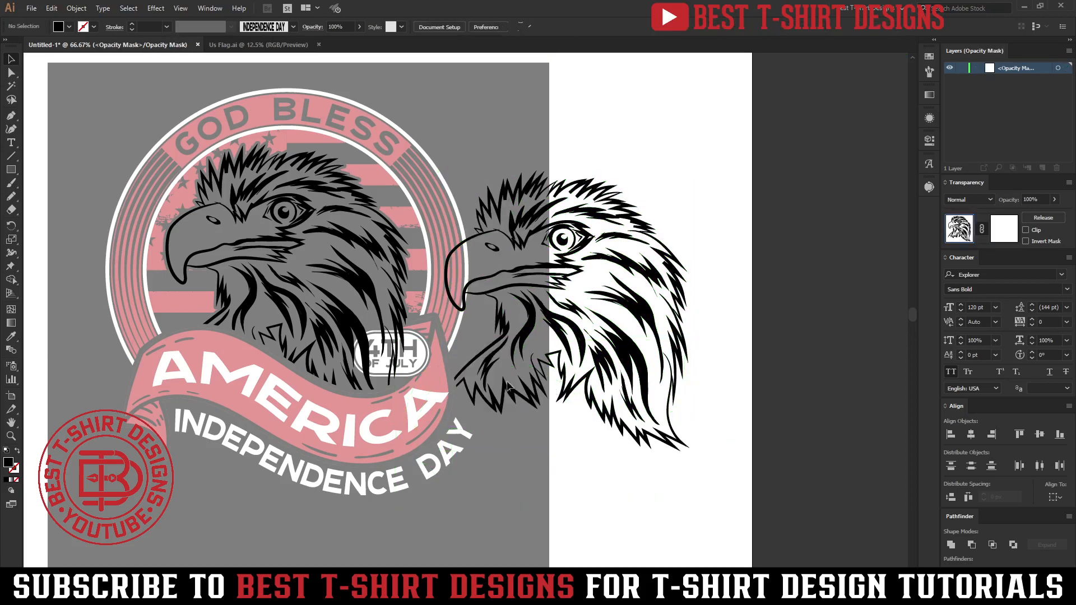
double_click(511, 363)
drag(511, 363, 559, 353)
click(595, 452)
- Examine the copied eagle's outline along the chest feathers, neck and back of the head for open gaps
scroll(510, 391, up, 5)
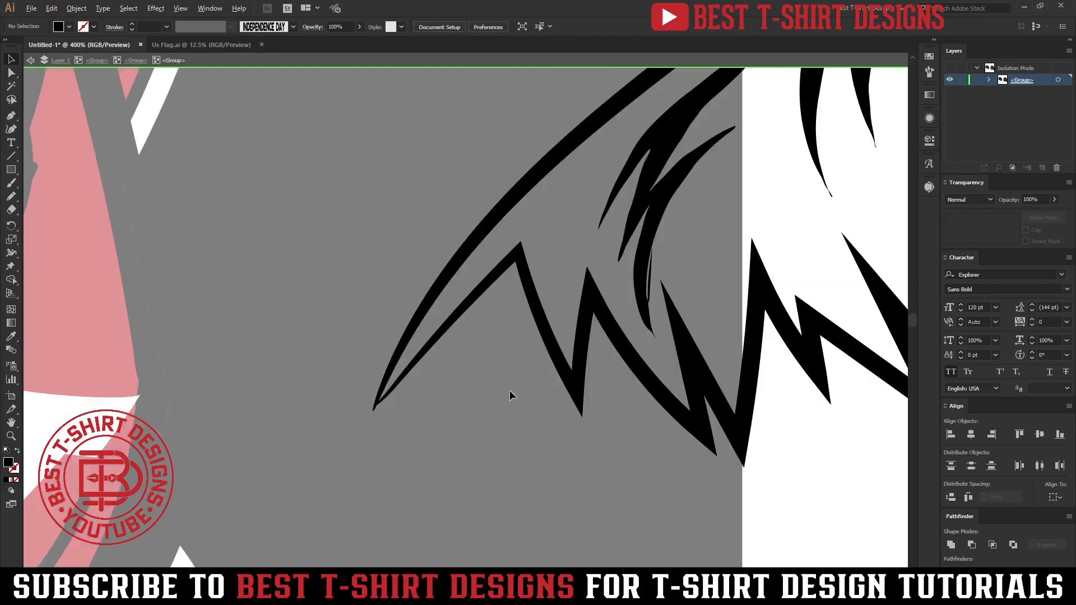
drag(653, 375, 605, 380)
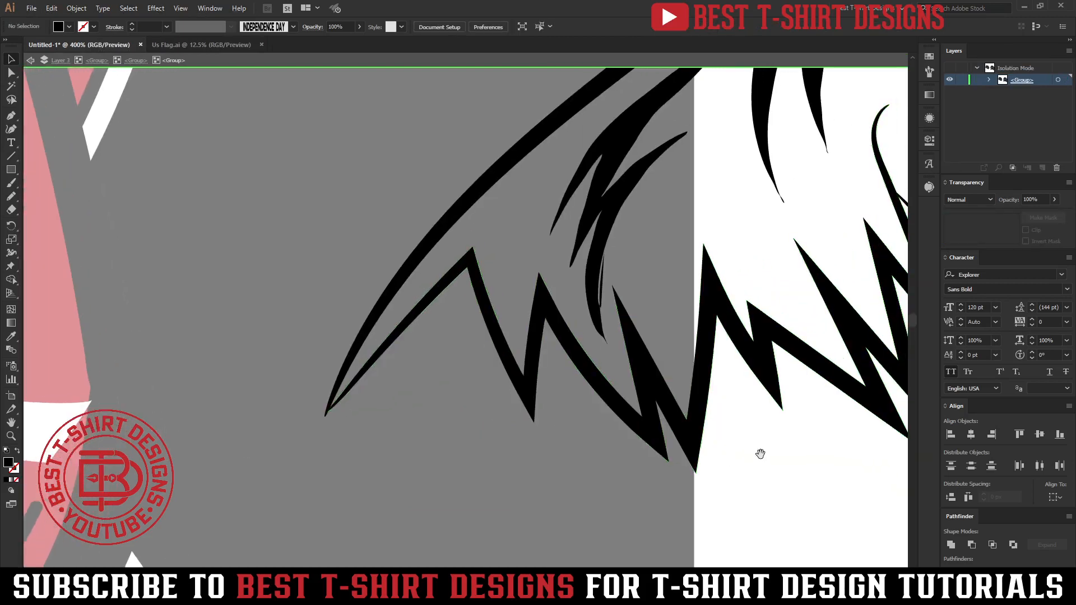
drag(759, 452, 423, 406)
drag(655, 346, 504, 402)
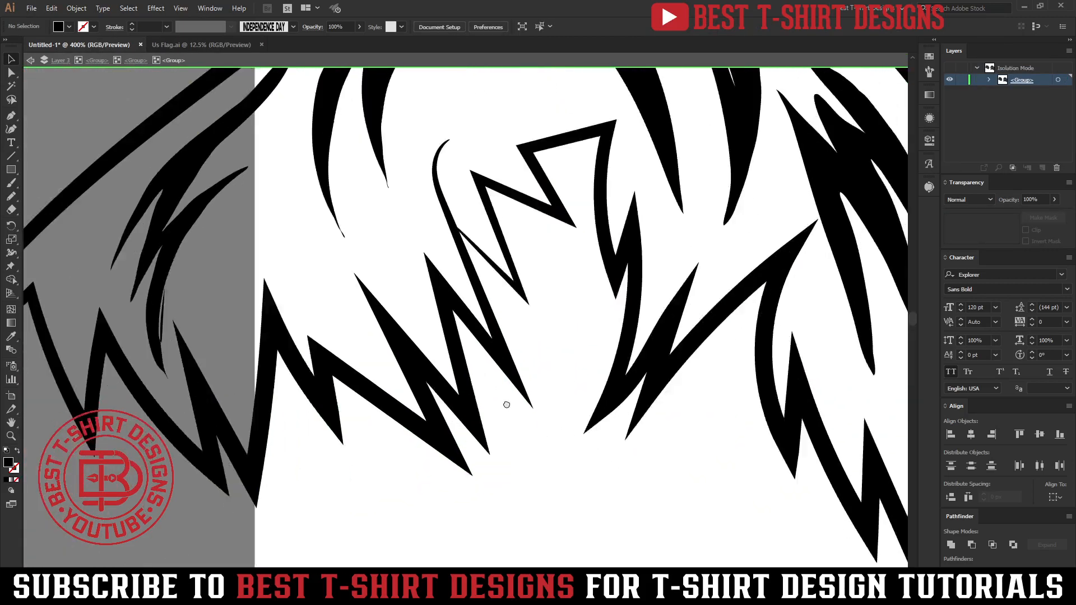
drag(756, 475, 399, 409)
drag(565, 462, 434, 276)
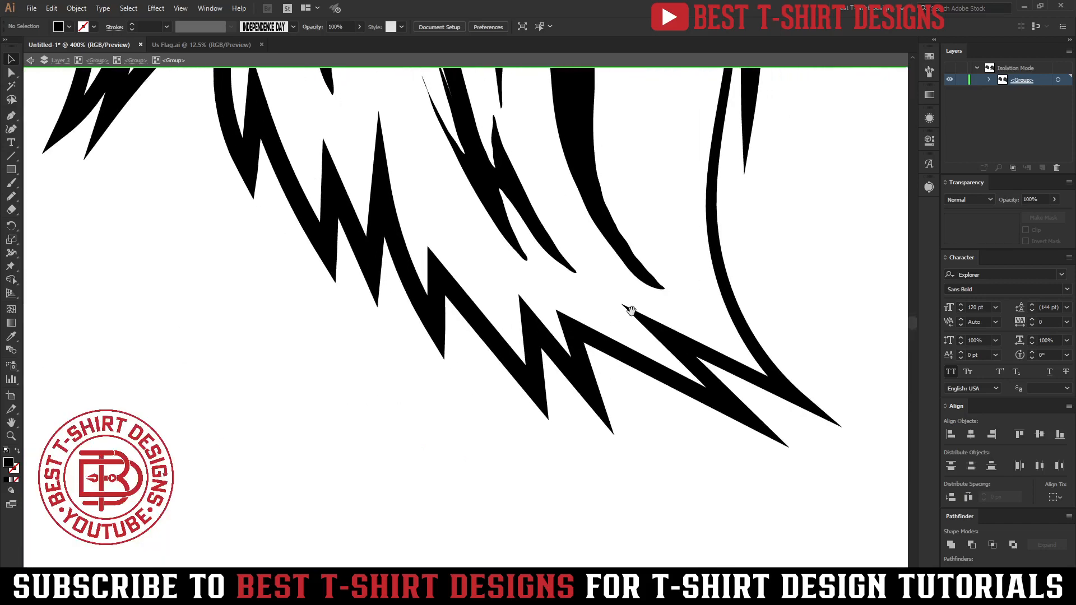
drag(659, 298, 595, 468)
drag(645, 285, 610, 430)
drag(659, 213, 650, 406)
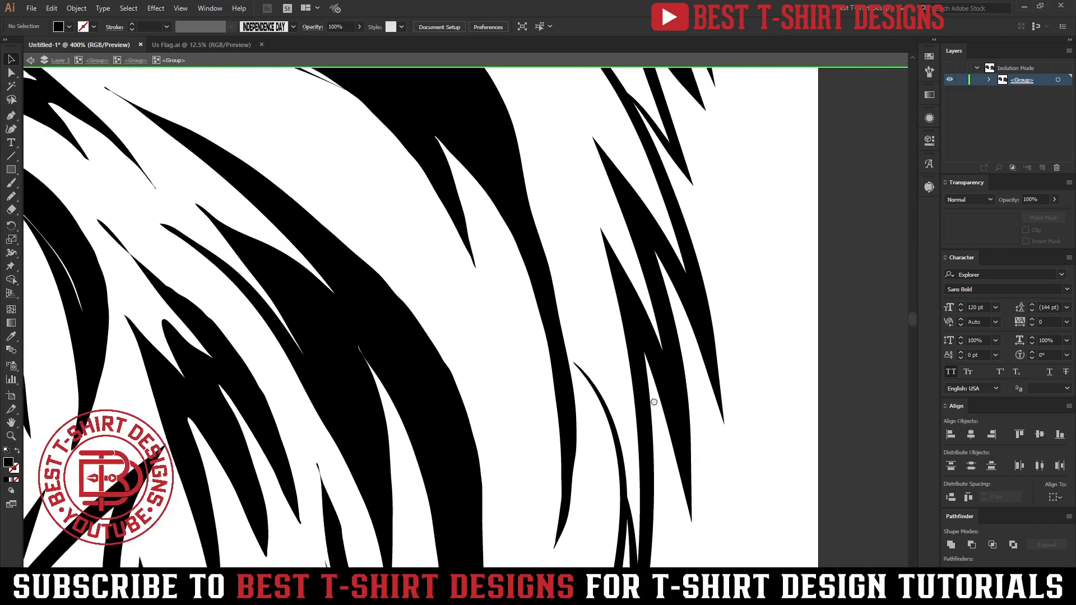
drag(661, 247, 701, 442)
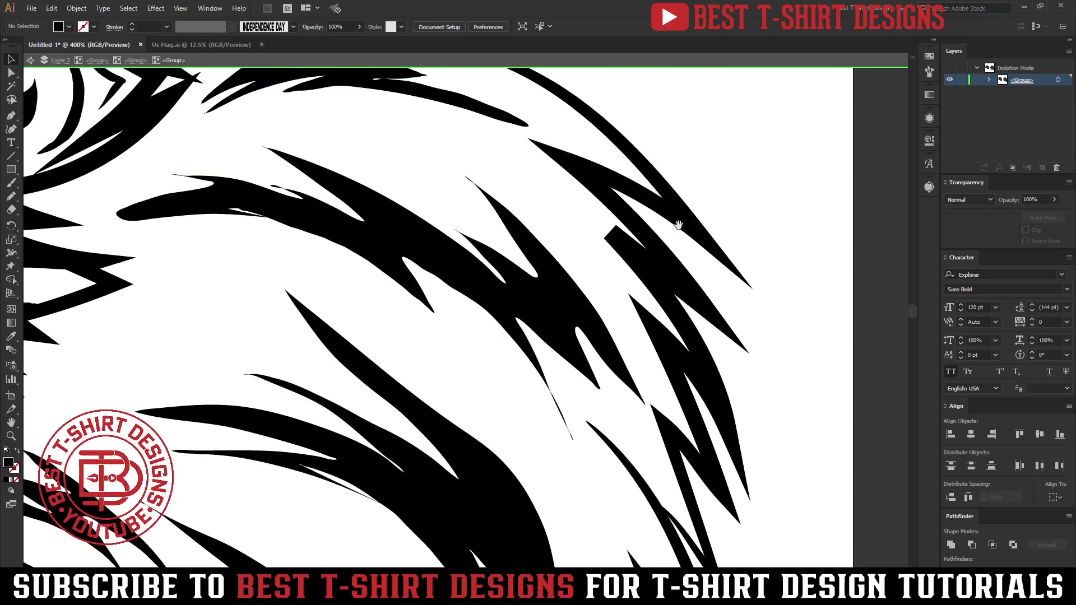
drag(679, 225, 766, 382)
drag(572, 235, 595, 272)
- Move the tip anchor of the lowest feather stroke behind the eagle's head onto the curved stroke beneath it to close the gap
scroll(589, 247, up, 4)
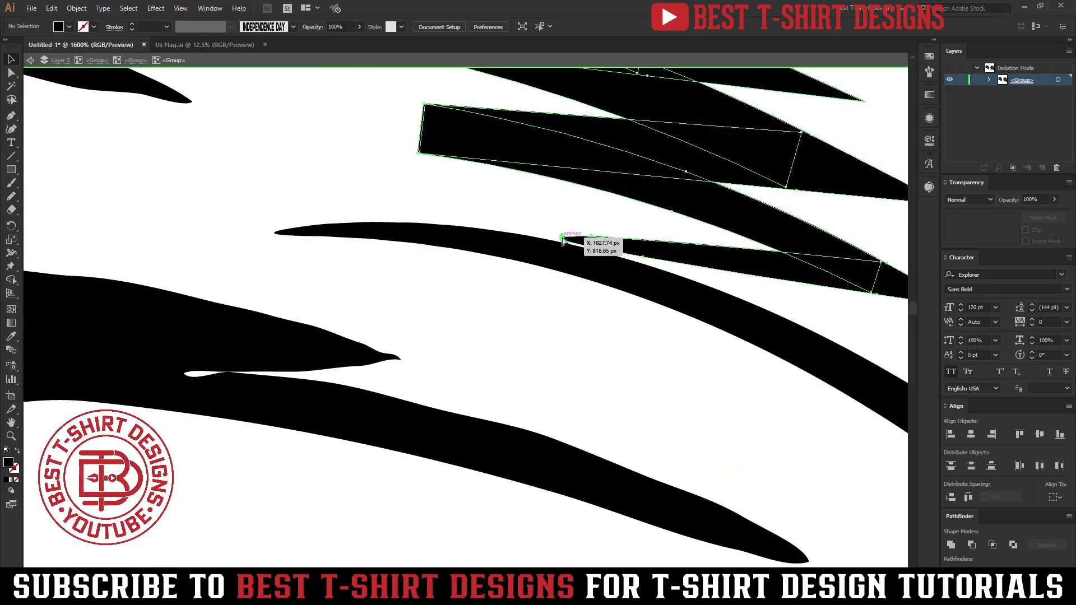
key(a)
drag(568, 245, 549, 251)
scroll(683, 313, down, 3)
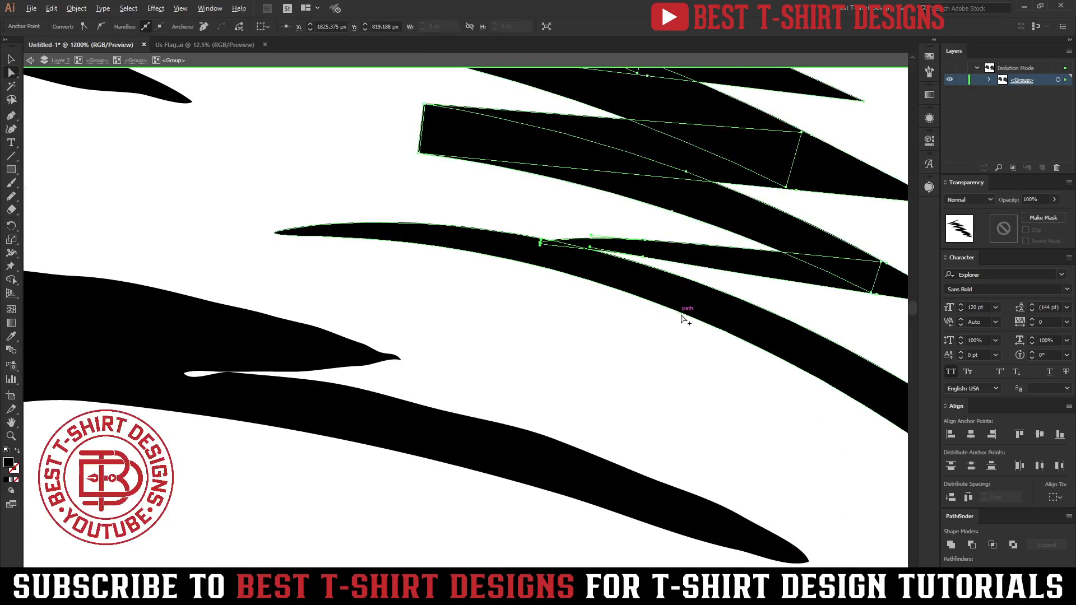
key(v)
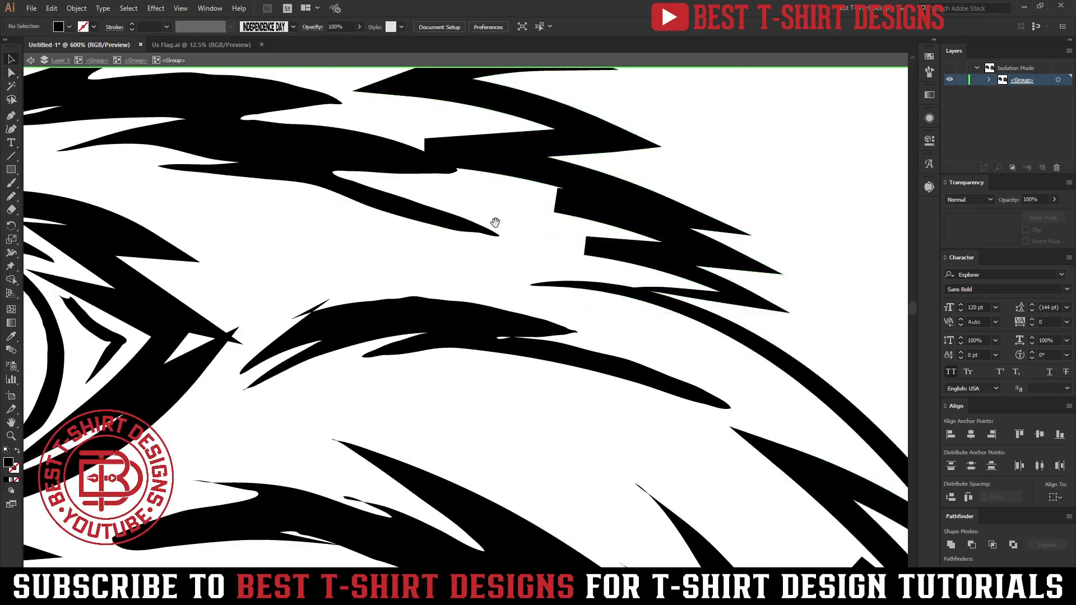
- Examine the copied eagle's outline along the crest feathers, forehead and beak for open gaps
drag(492, 224, 698, 419)
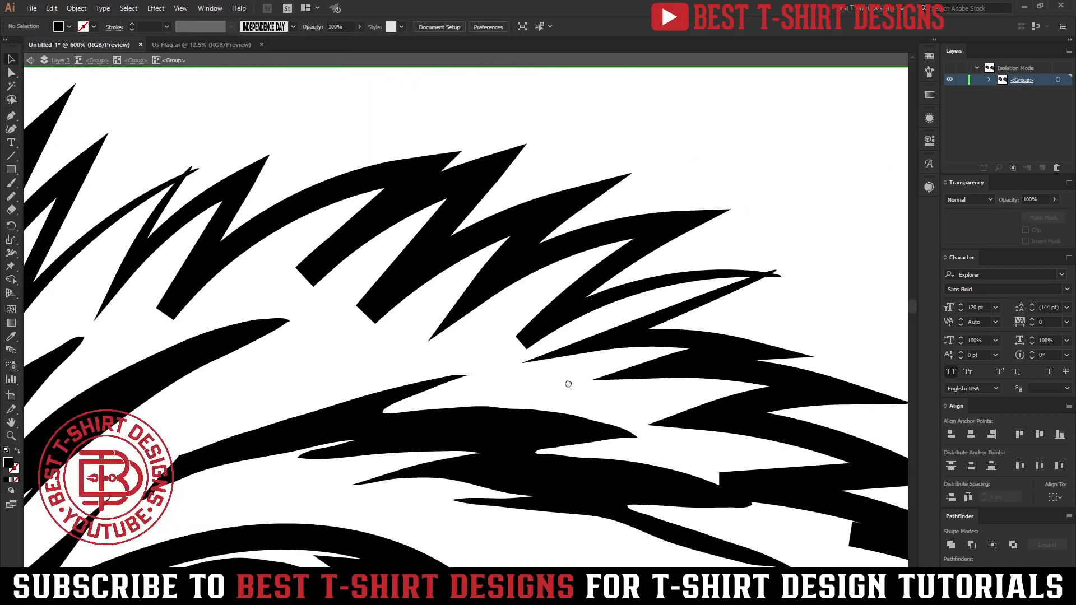
drag(568, 384, 618, 424)
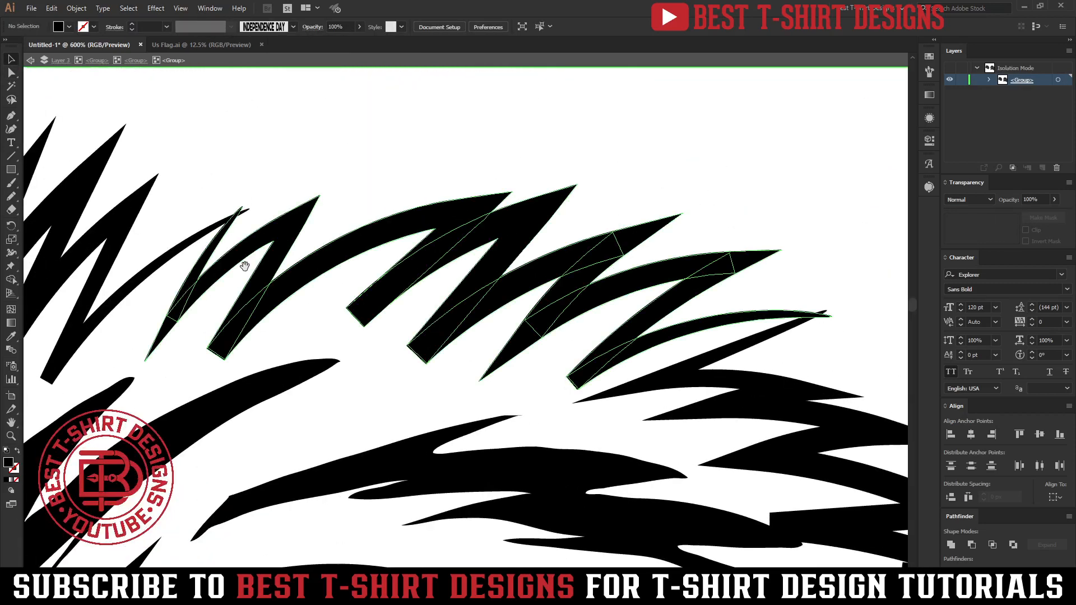
drag(244, 264, 563, 302)
drag(365, 297, 611, 288)
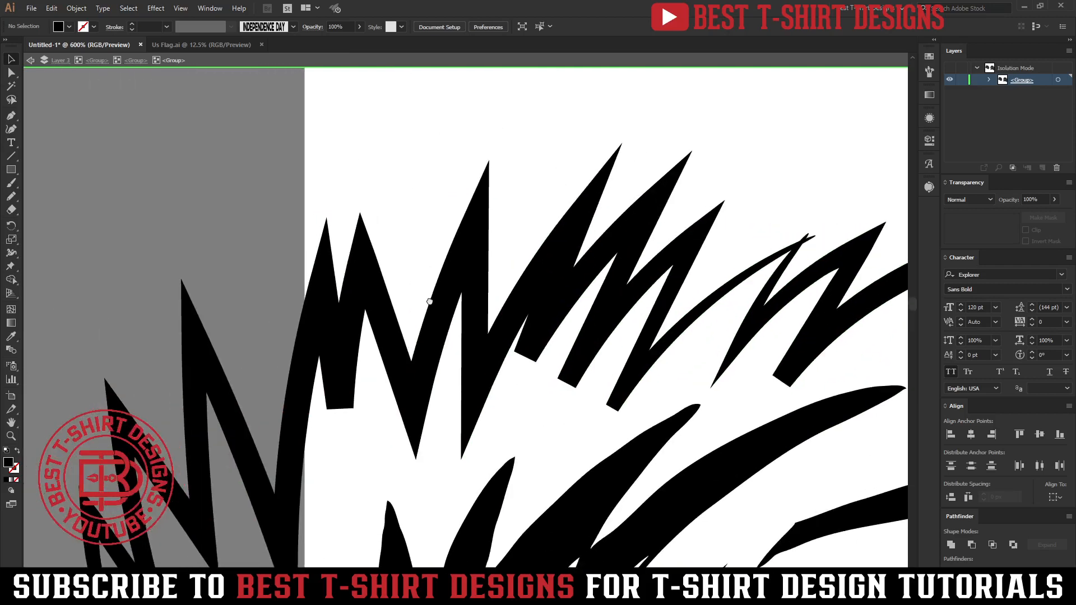
drag(429, 301, 551, 181)
drag(384, 396, 476, 245)
drag(476, 377, 537, 215)
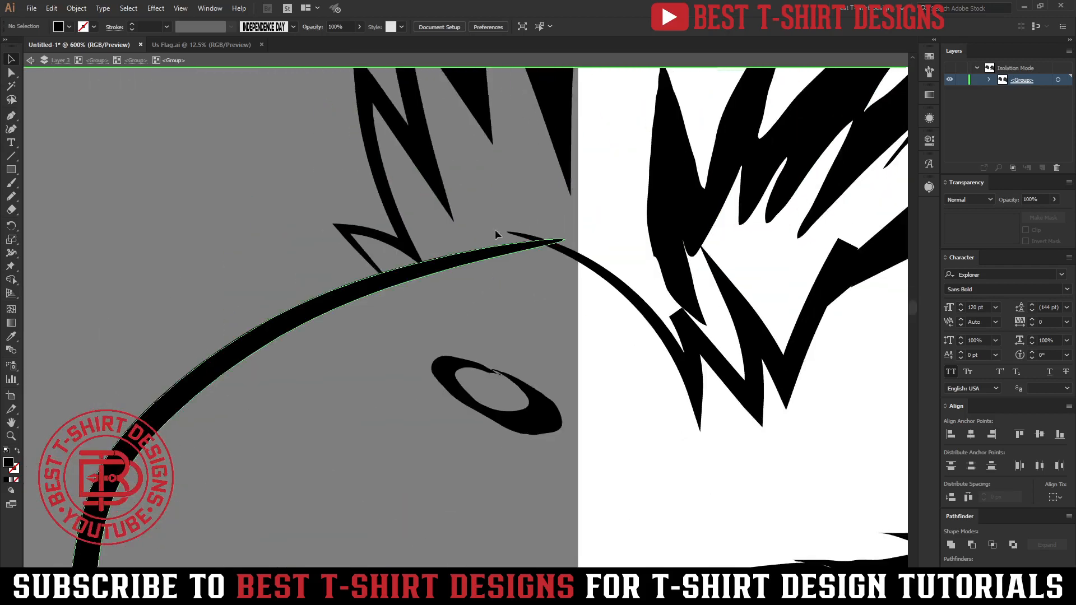
scroll(441, 216, down, 3)
scroll(442, 217, down, 2)
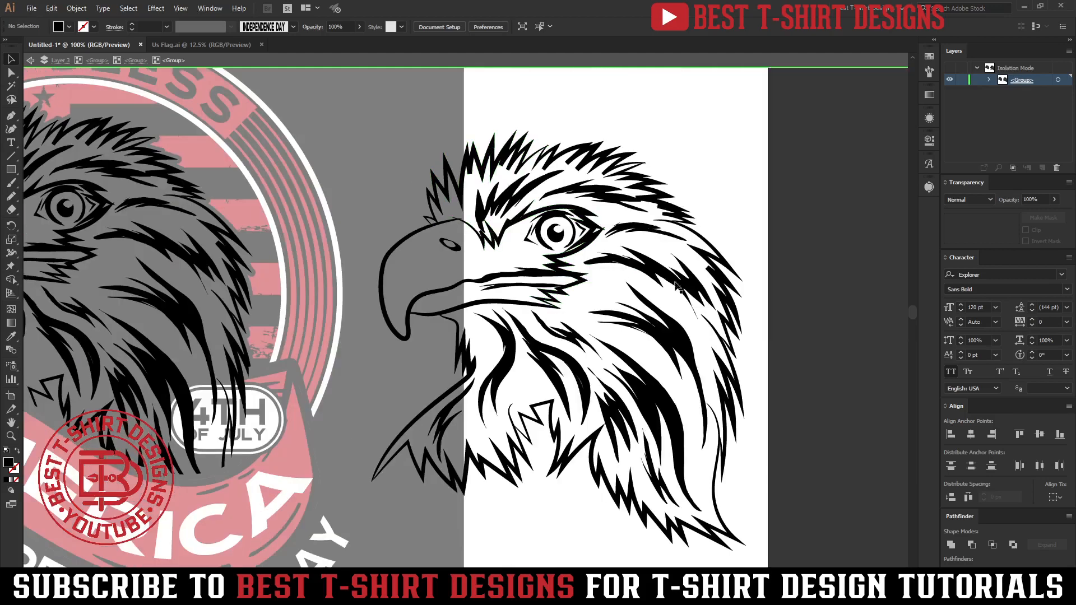
scroll(595, 275, down, 1)
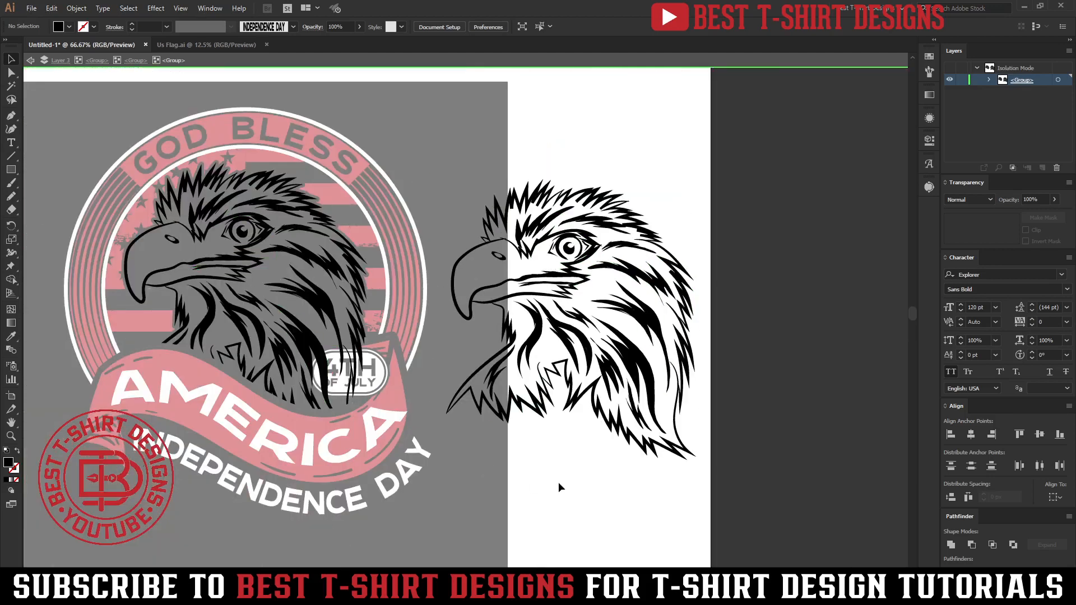
- Draw a white rectangle of about 759 by 879 px around the copied eagle and send it behind the line art
key(i)
click(600, 495)
key(m)
drag(427, 162, 711, 490)
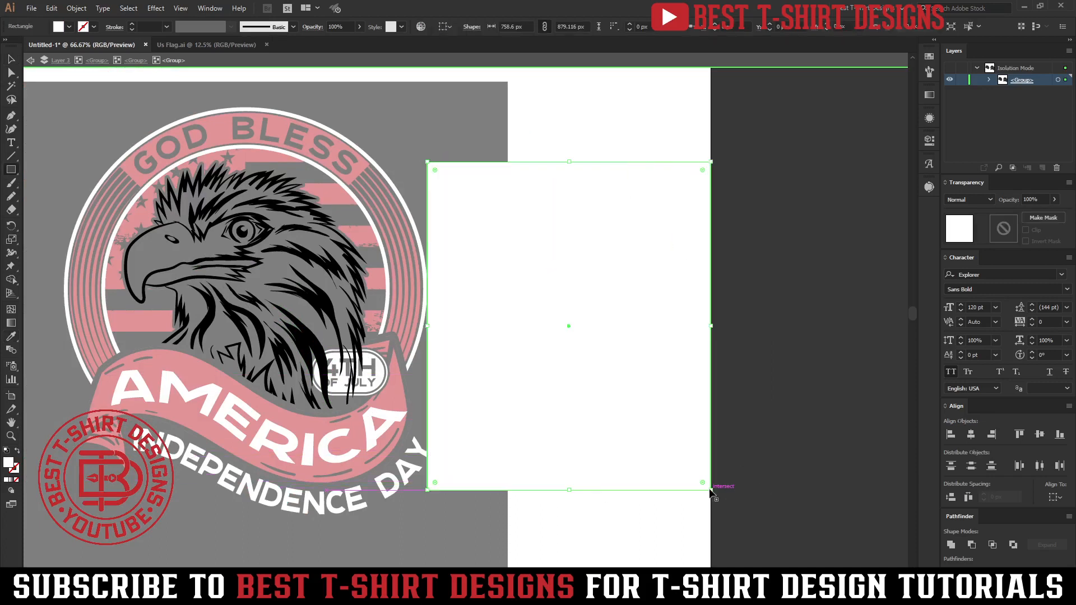
key(ctrl+shift+bracketleft)
key(v)
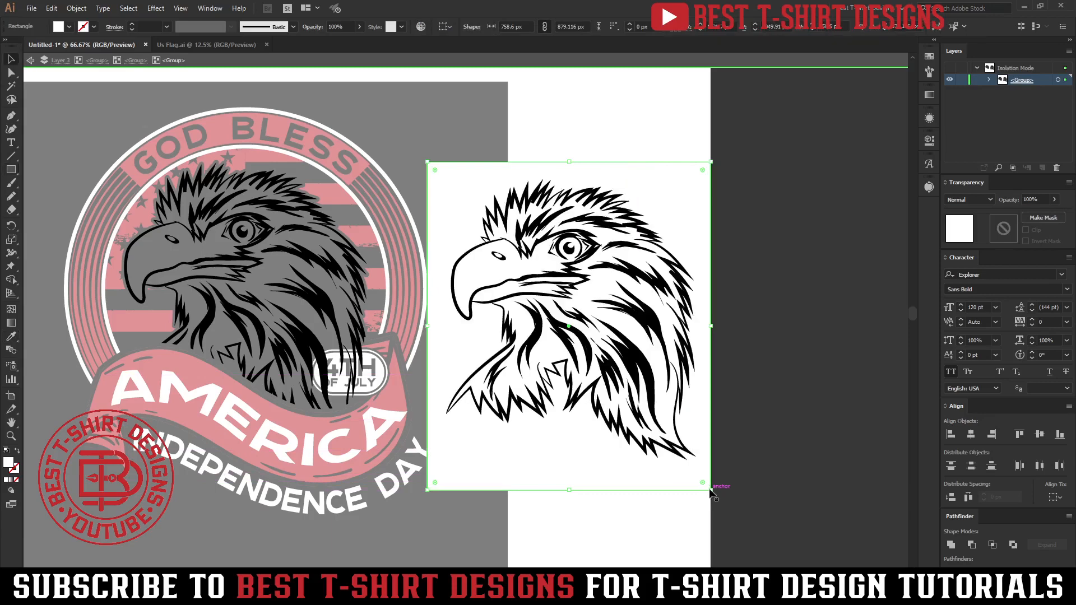
- Remove the white rectangle's area outside the copied eagle's outline with the Shape Builder tool
shift+click(650, 374)
key(shift+m)
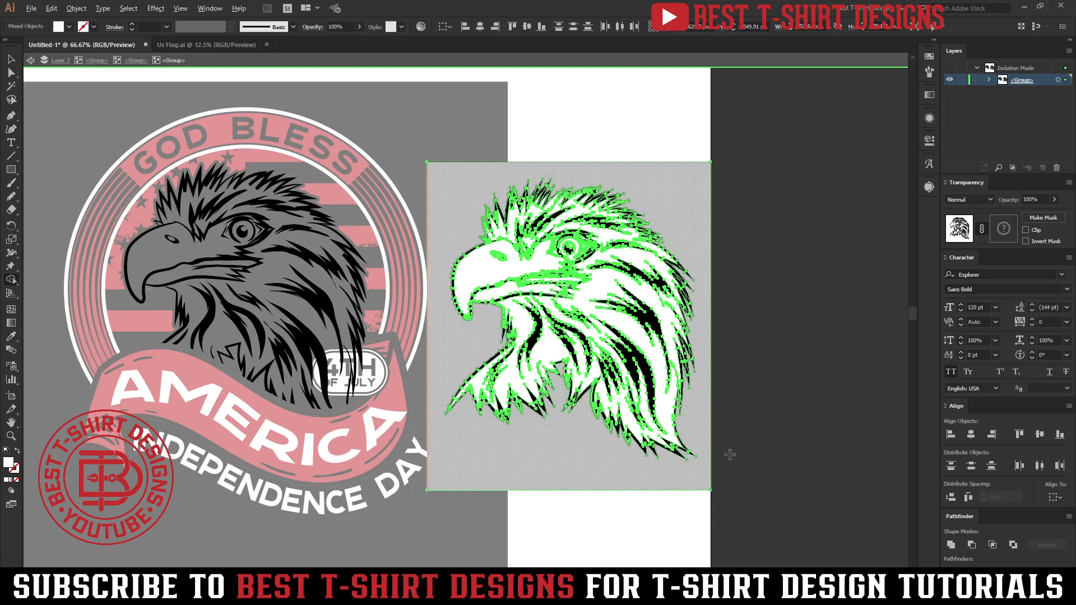
drag(729, 455, 729, 454)
- Move the white-filled eagle partly over the badge and group all of its shapes
key(v)
drag(640, 328, 508, 356)
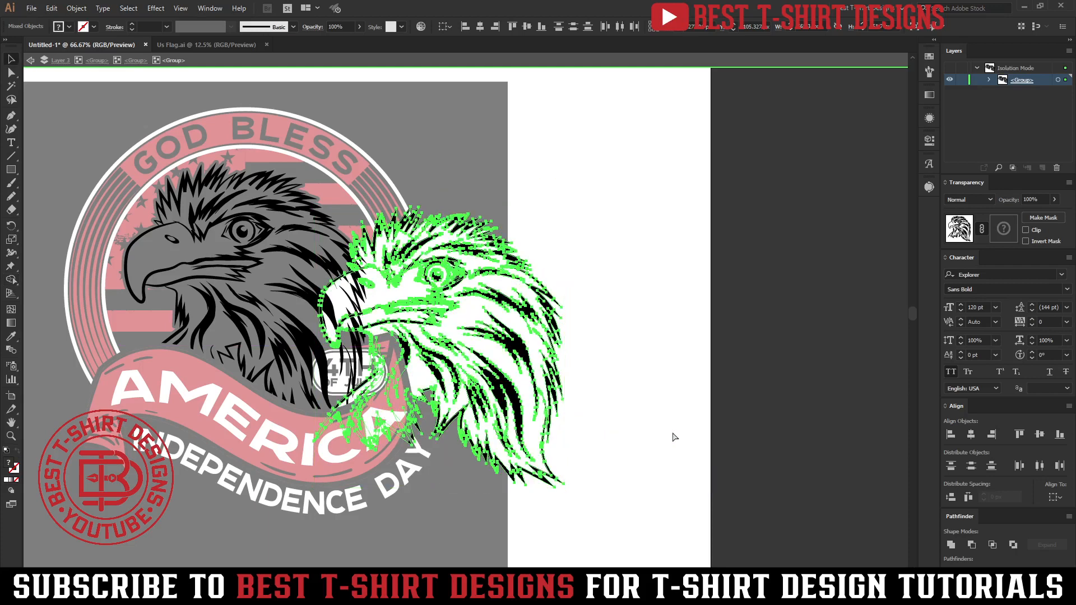
key(ctrl+g)
- Cut the white-filled eagle group and leave isolation mode to return to the full badge artwork
drag(546, 444, 778, 447)
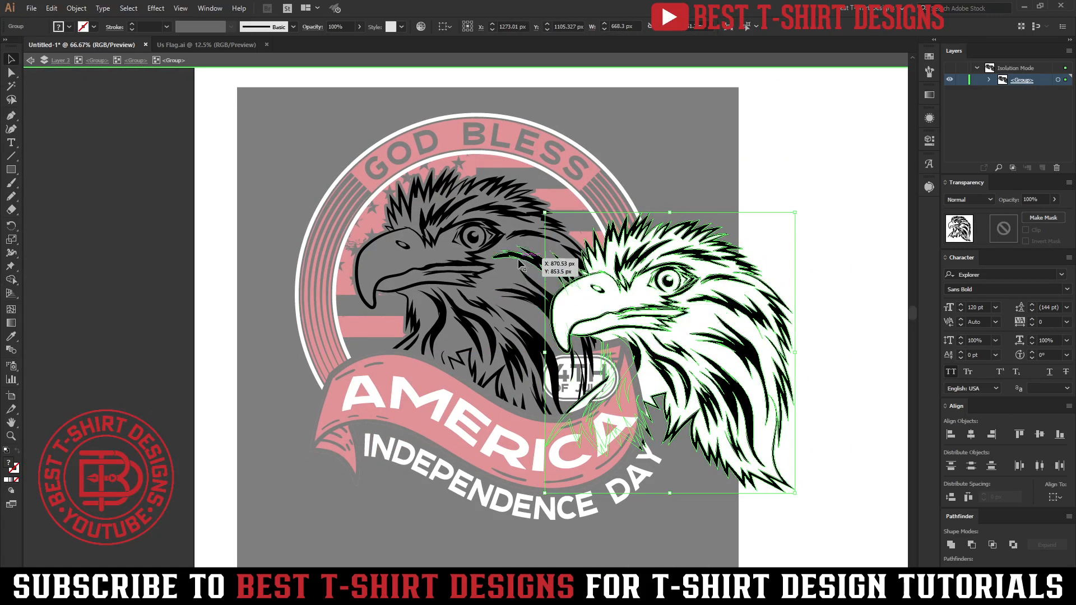
shift+click(520, 263)
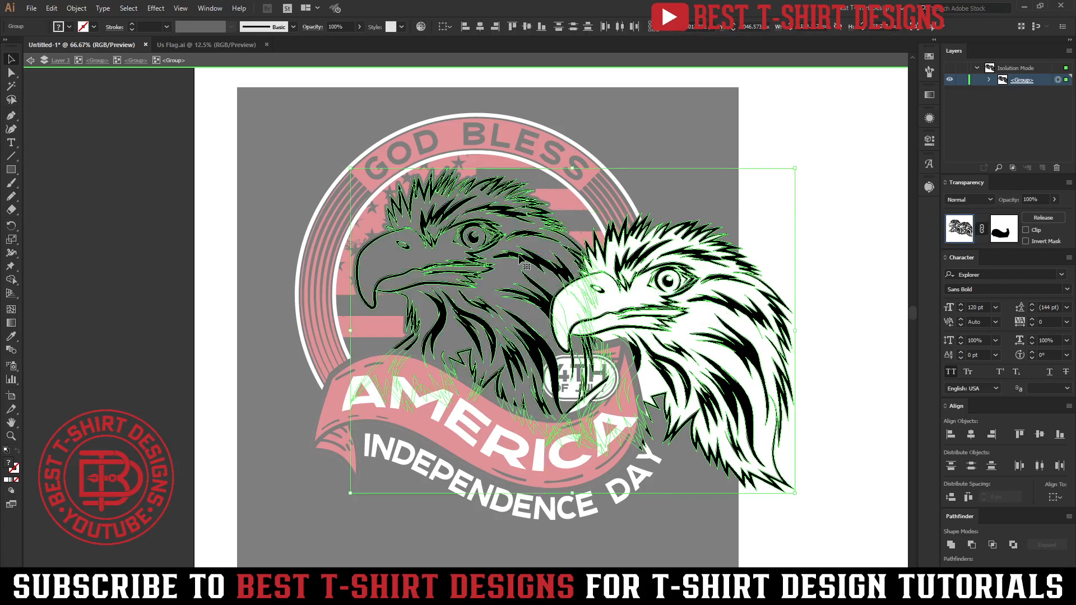
click(762, 242)
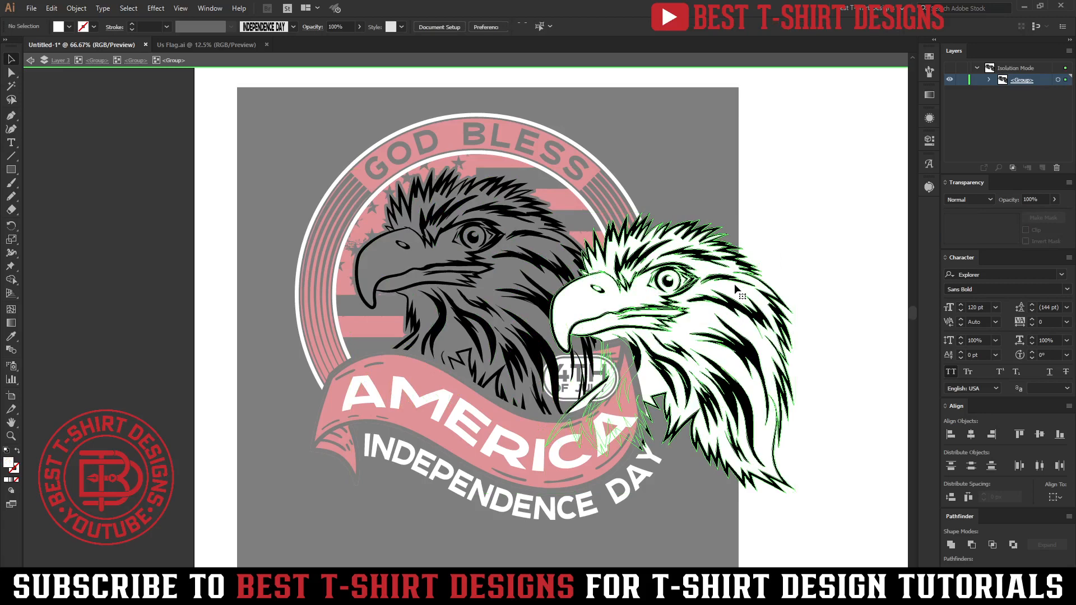
click(735, 289)
key(Delete)
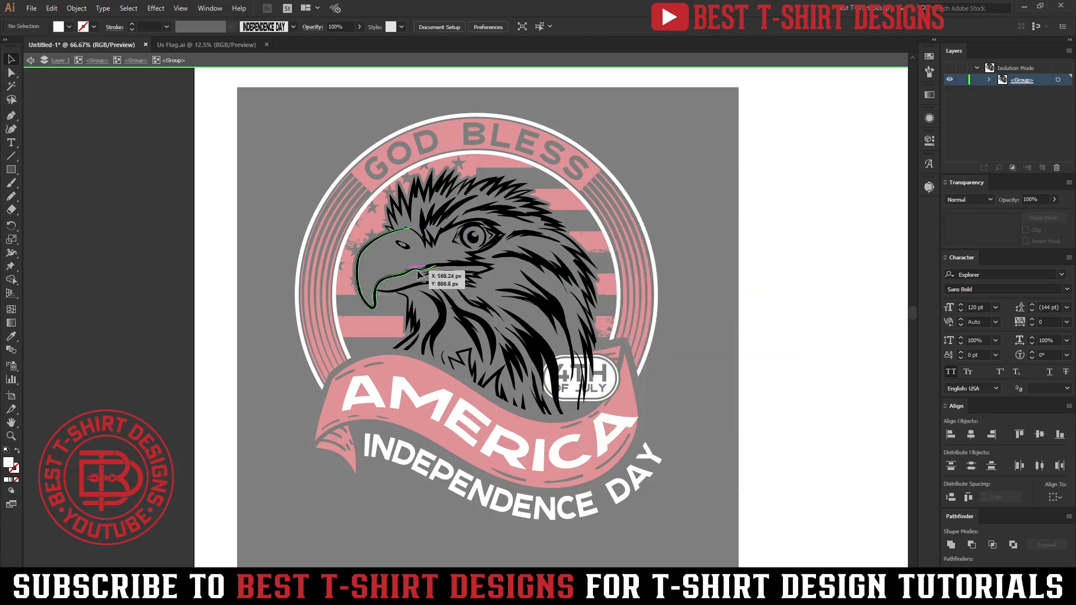
double_click(668, 314)
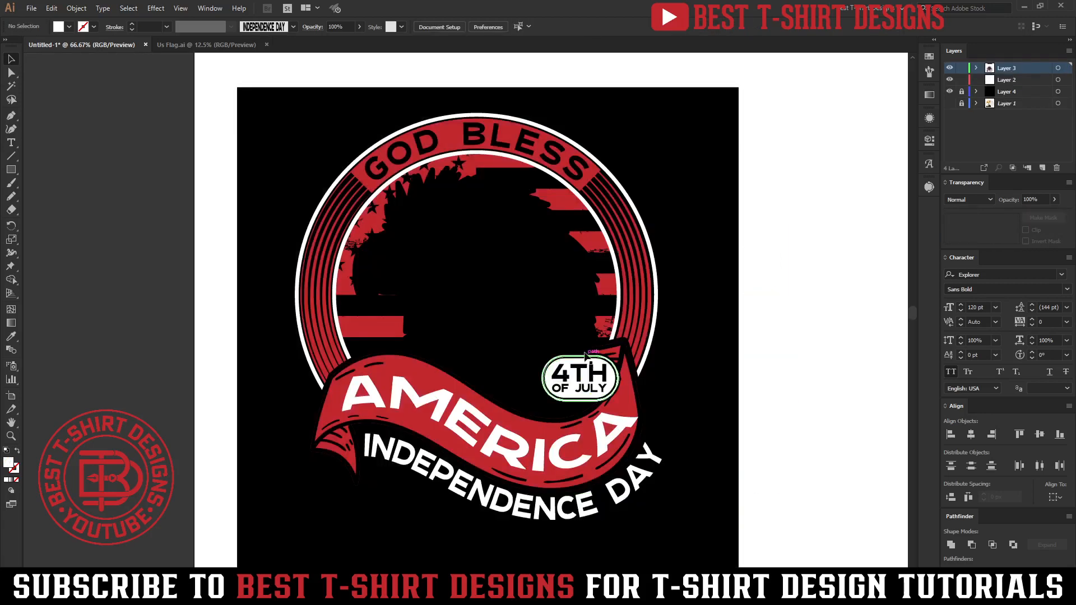
- Open the nested group that holds the badge's eagle and banner for editing
click(472, 290)
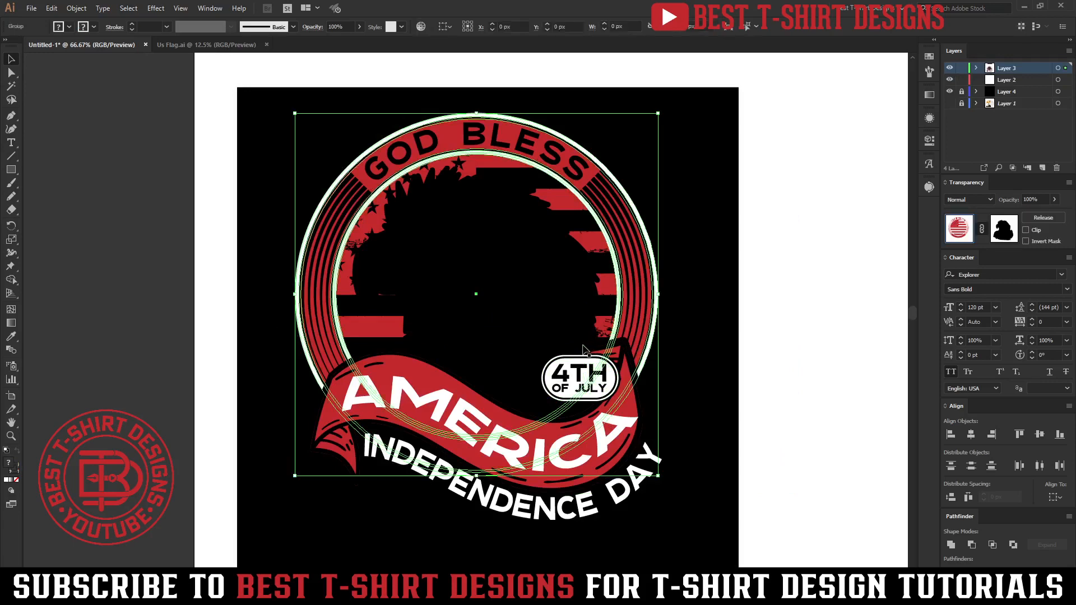
double_click(582, 346)
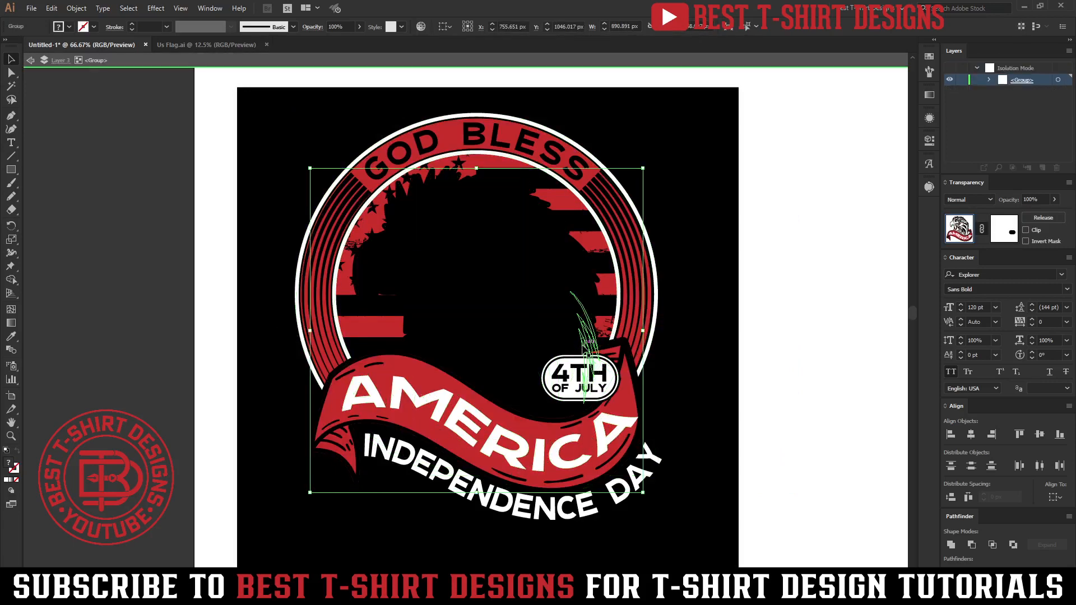
click(584, 347)
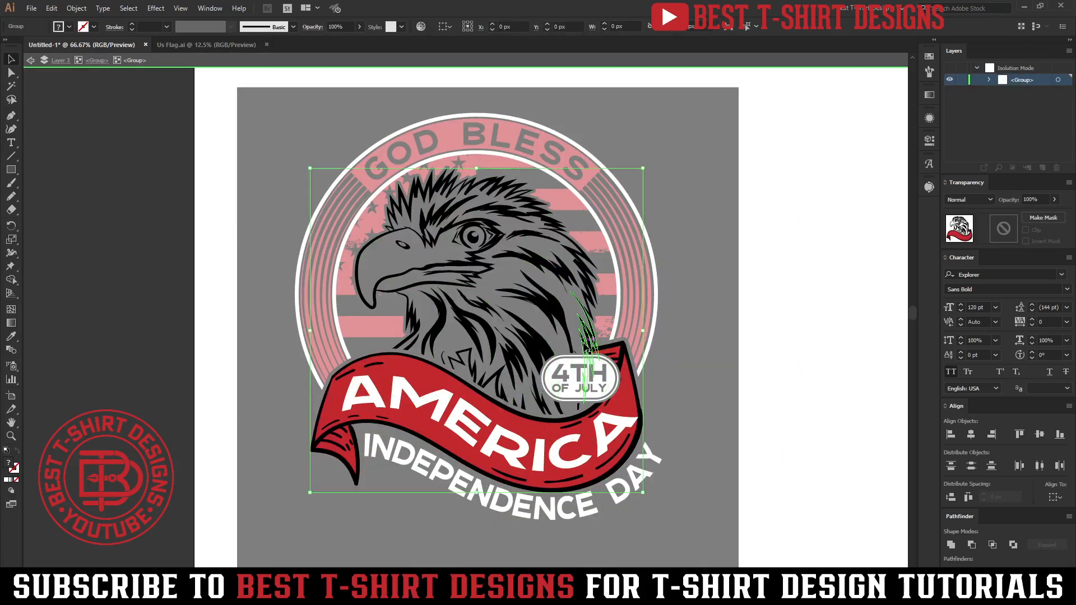
double_click(585, 347)
click(584, 348)
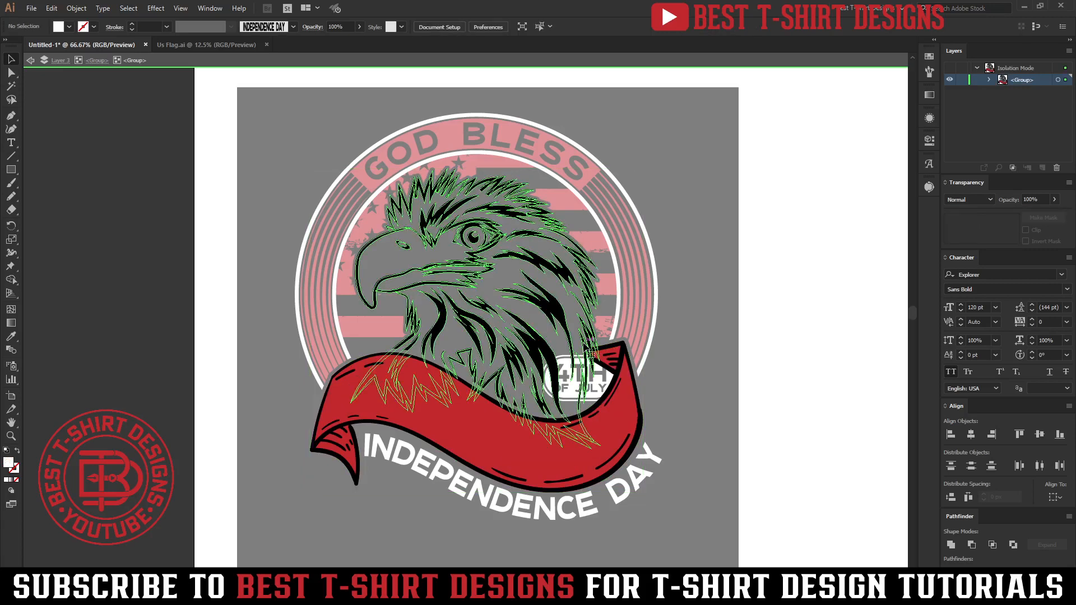
click(693, 369)
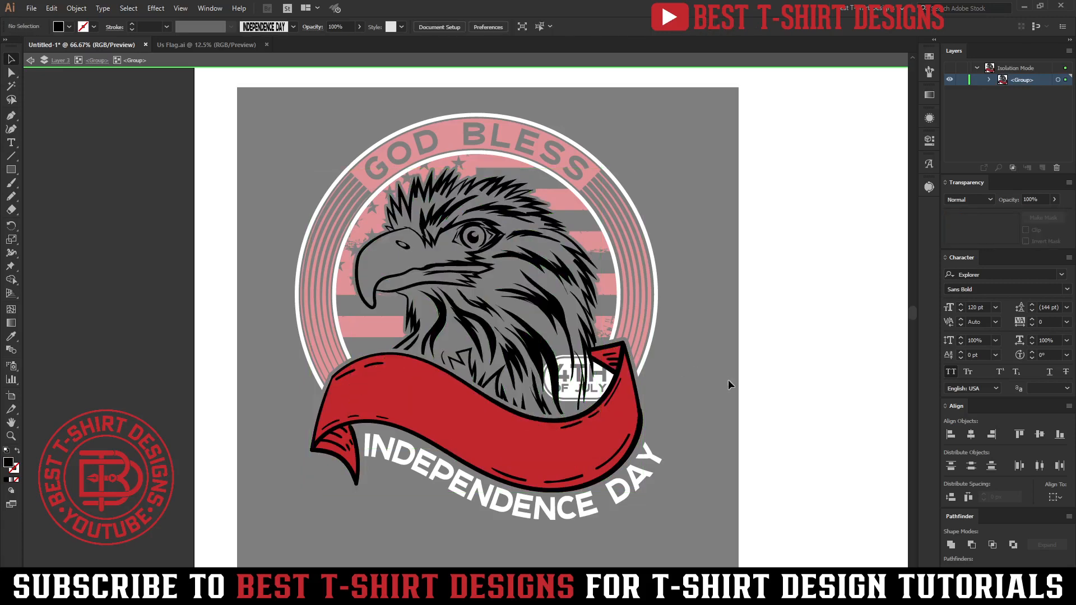
- Paste the white-filled eagle into the opened group and centre it horizontally and vertically on the original eagle line art
key(ctrl+a)
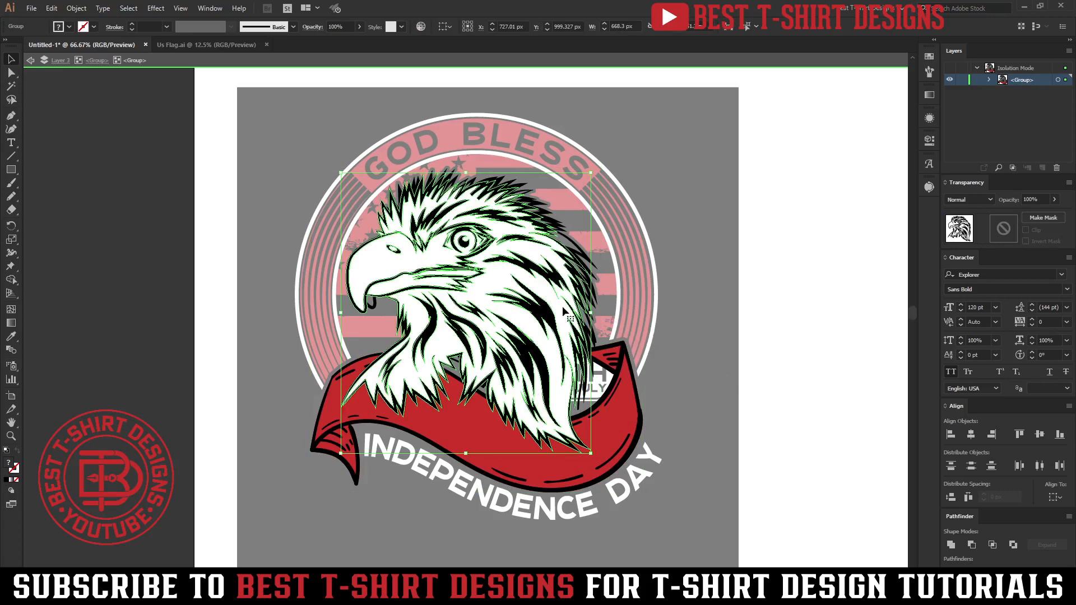
drag(563, 311, 810, 351)
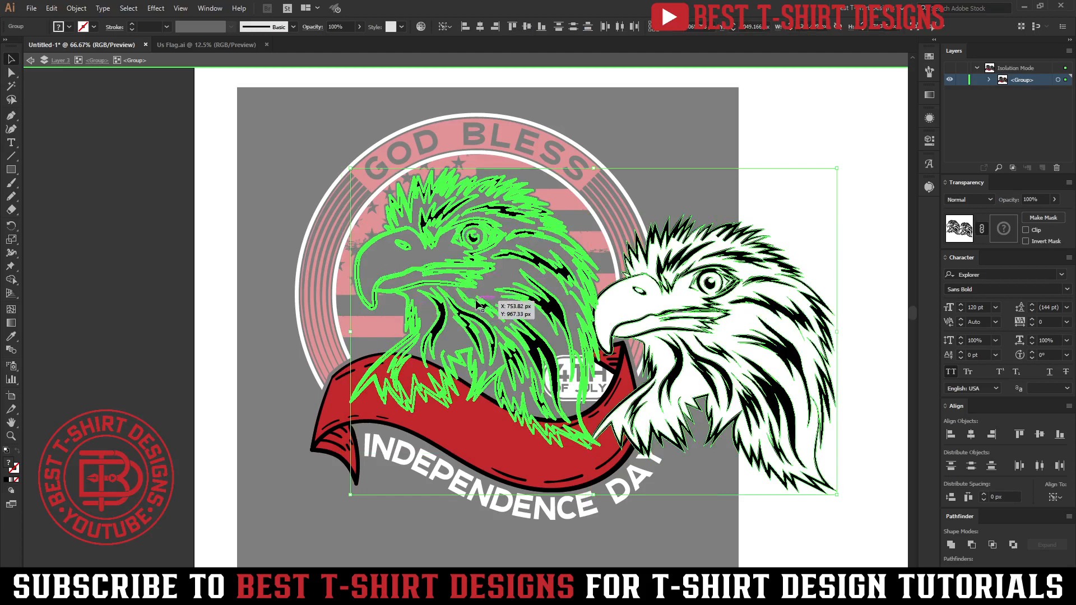
click(482, 28)
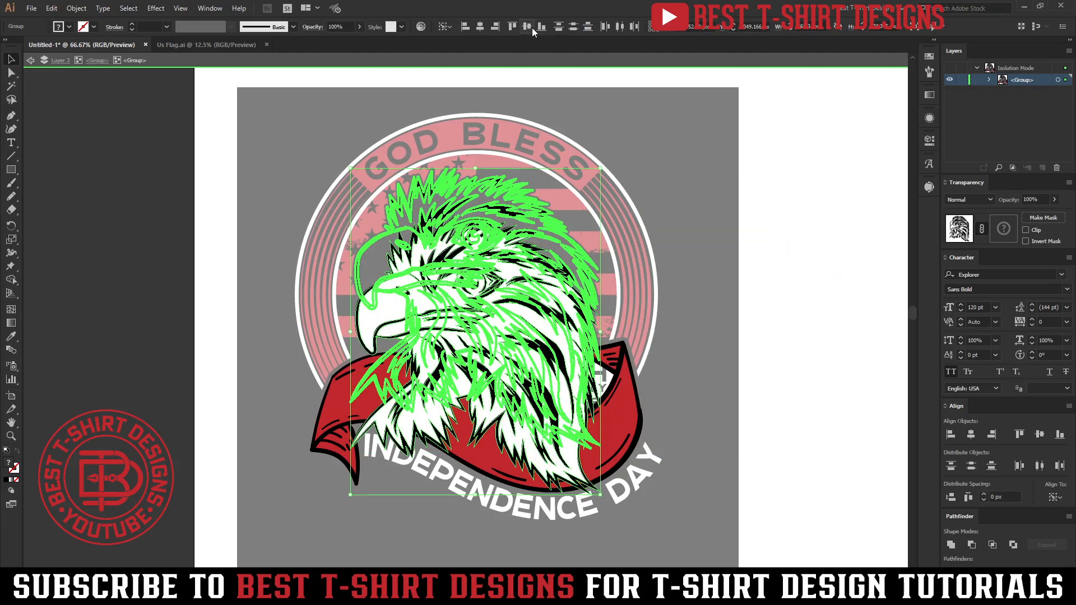
click(532, 28)
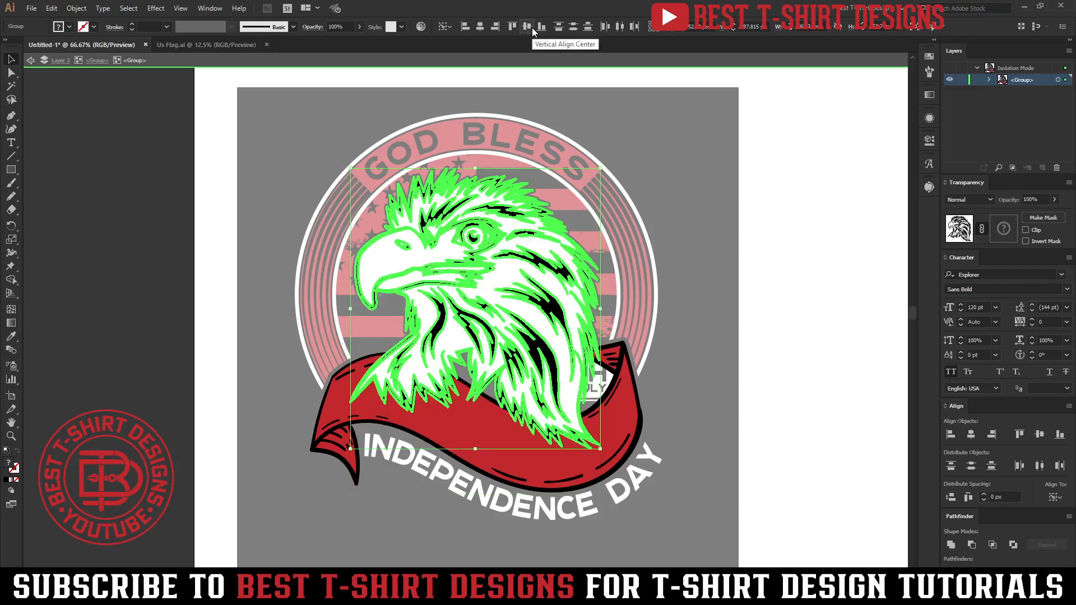
- Cut the aligned white-filled eagle from the eagle and banner group
click(690, 297)
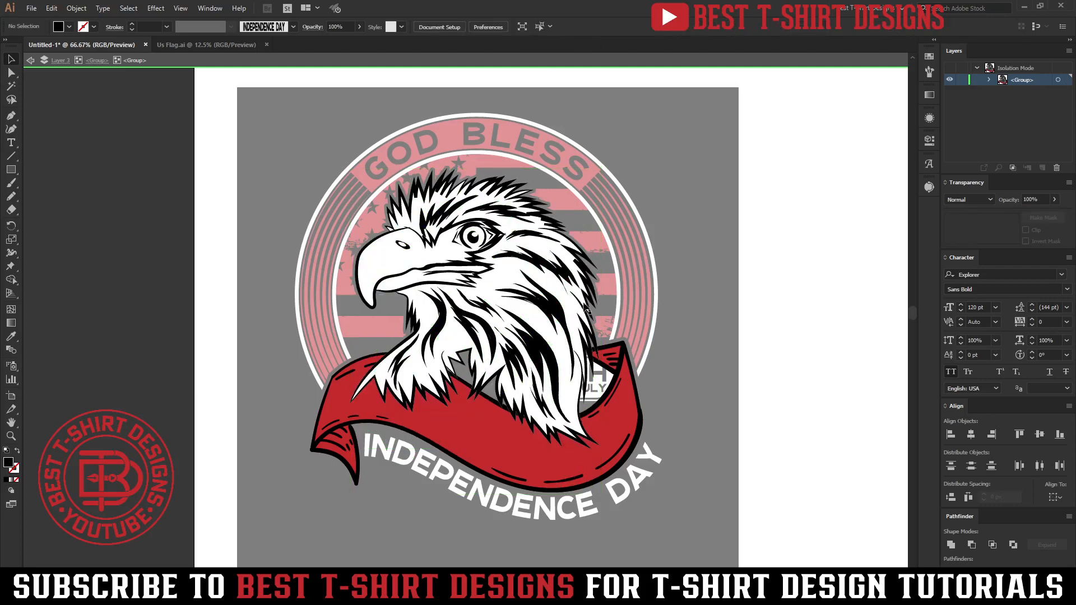
click(544, 305)
key(Delete)
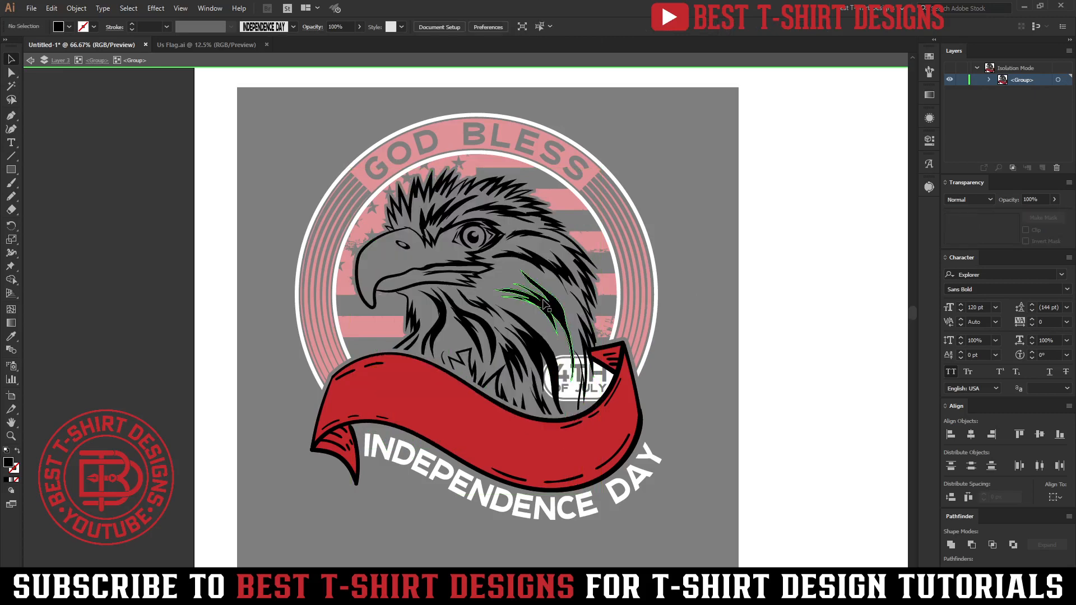
- Open the original eagle's group for editing and fill its line art with orange
double_click(543, 305)
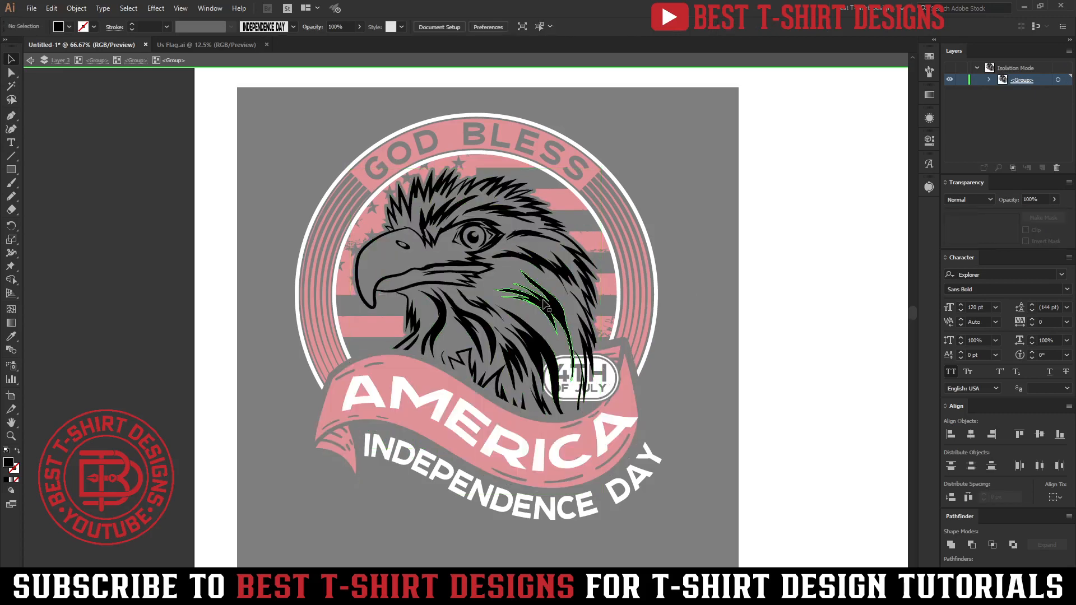
click(565, 297)
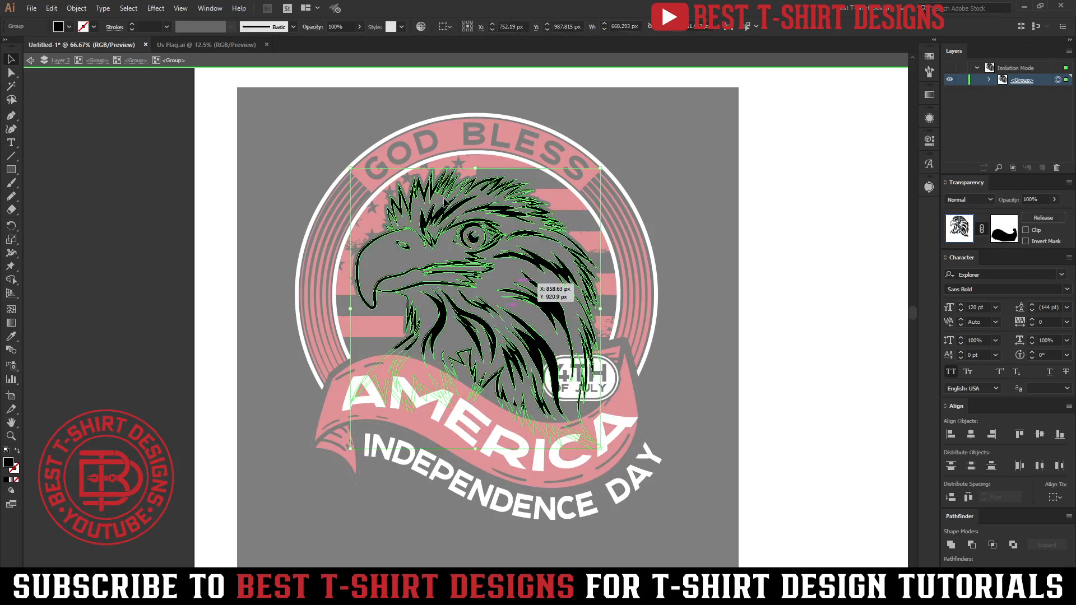
click(69, 26)
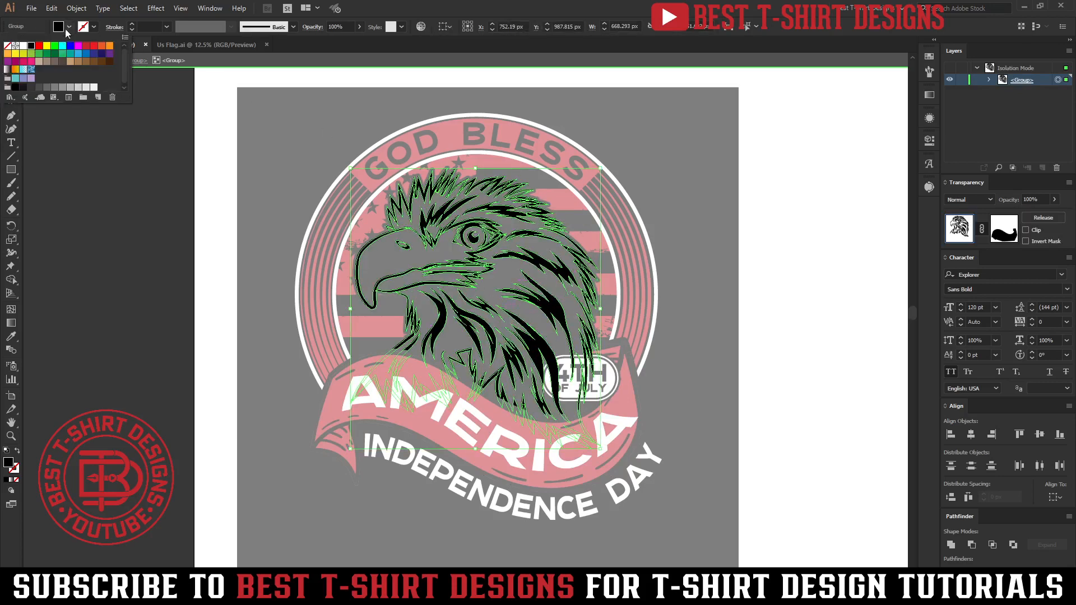
click(109, 46)
click(734, 396)
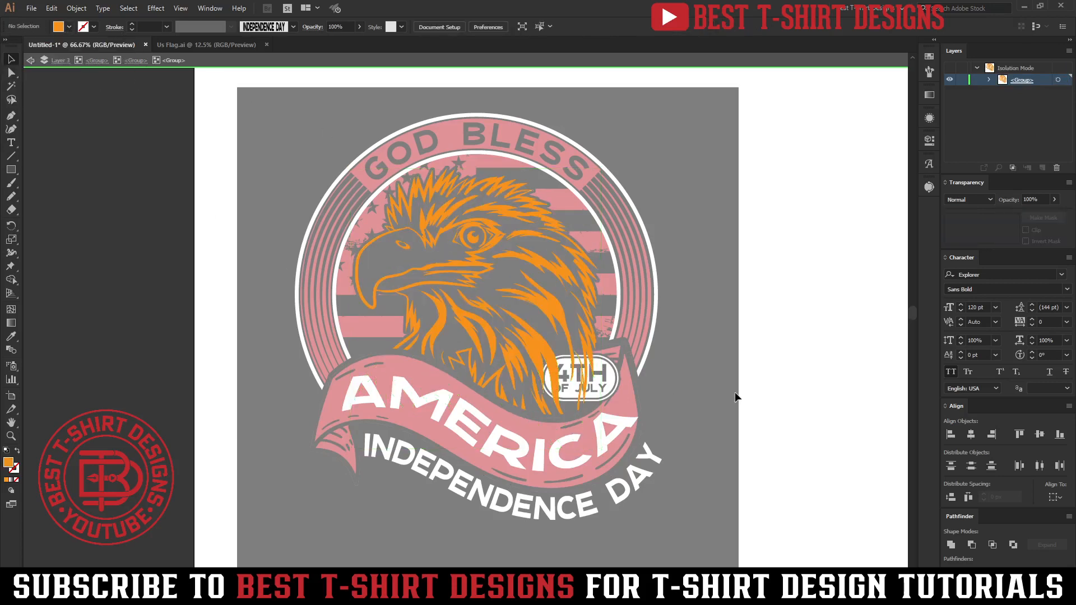
- Paste the white-filled eagle directly behind the orange line art and delete the orange line art
key(ctrl+b)
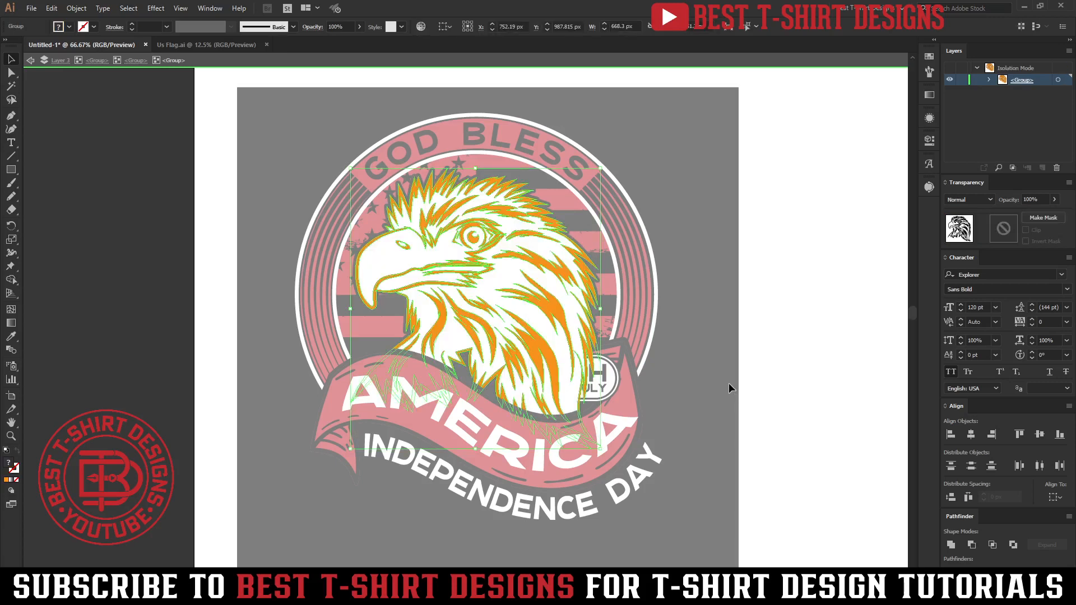
click(729, 387)
key(ctrl+plus)
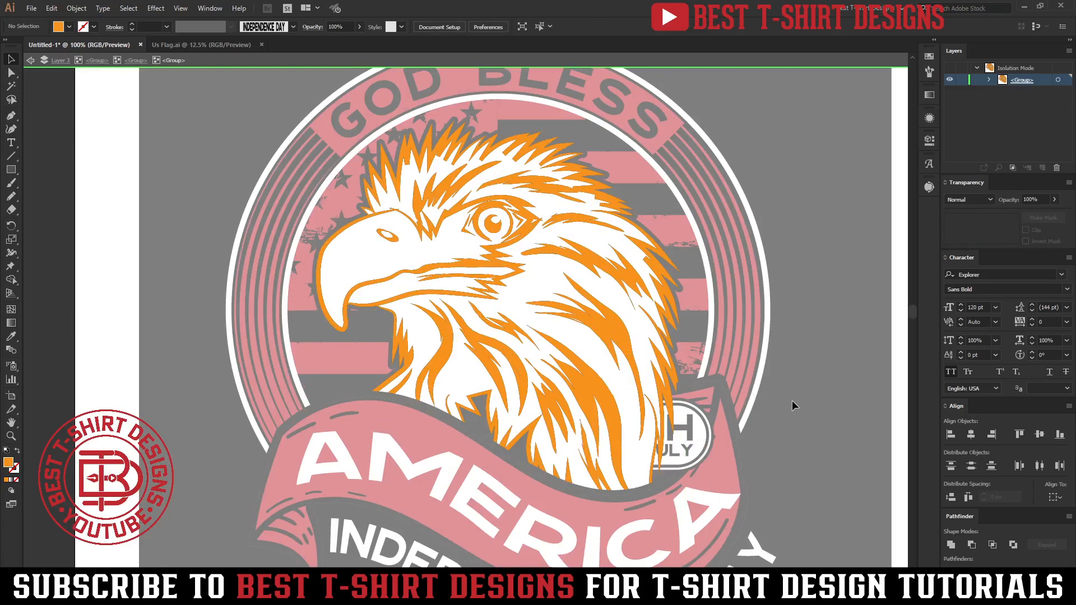
scroll(791, 400, up, 1)
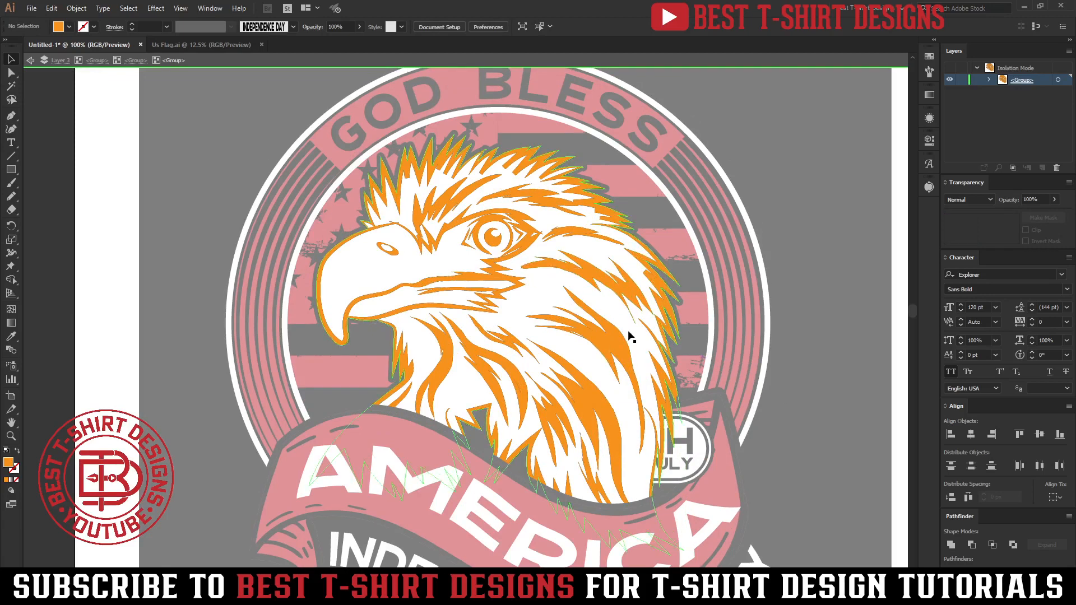
click(588, 340)
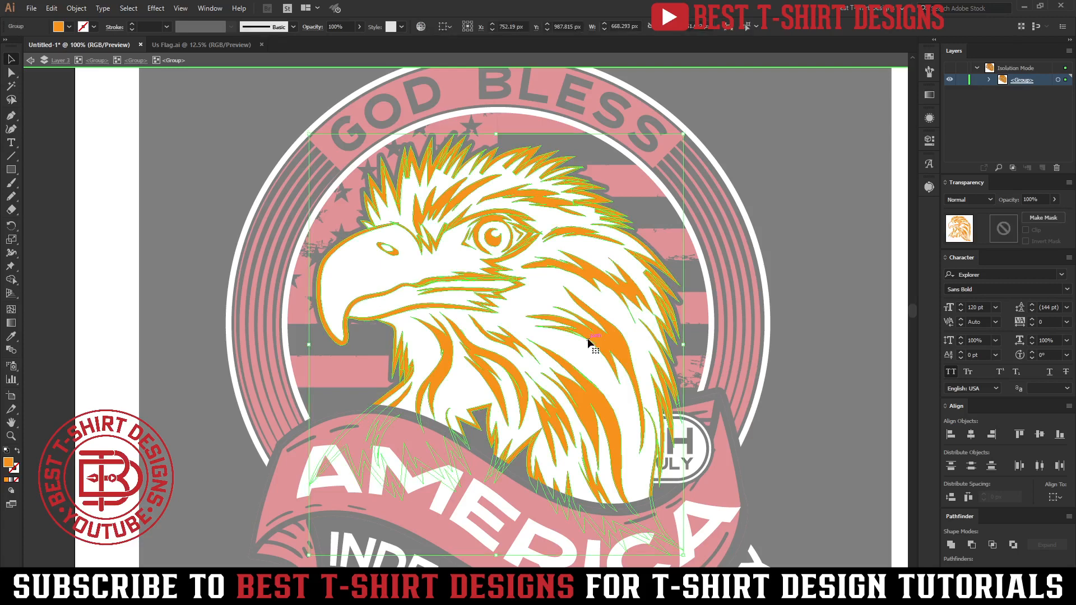
key(ctrl+z)
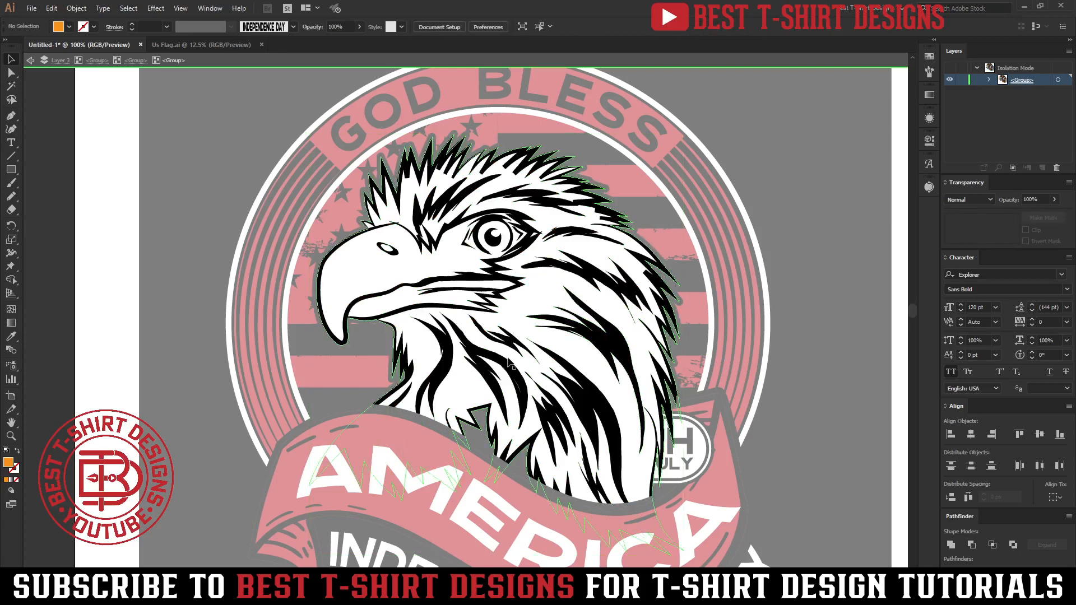
- Leave the isolated eagle group and review the whole badge on the black background
scroll(507, 358, down, 1)
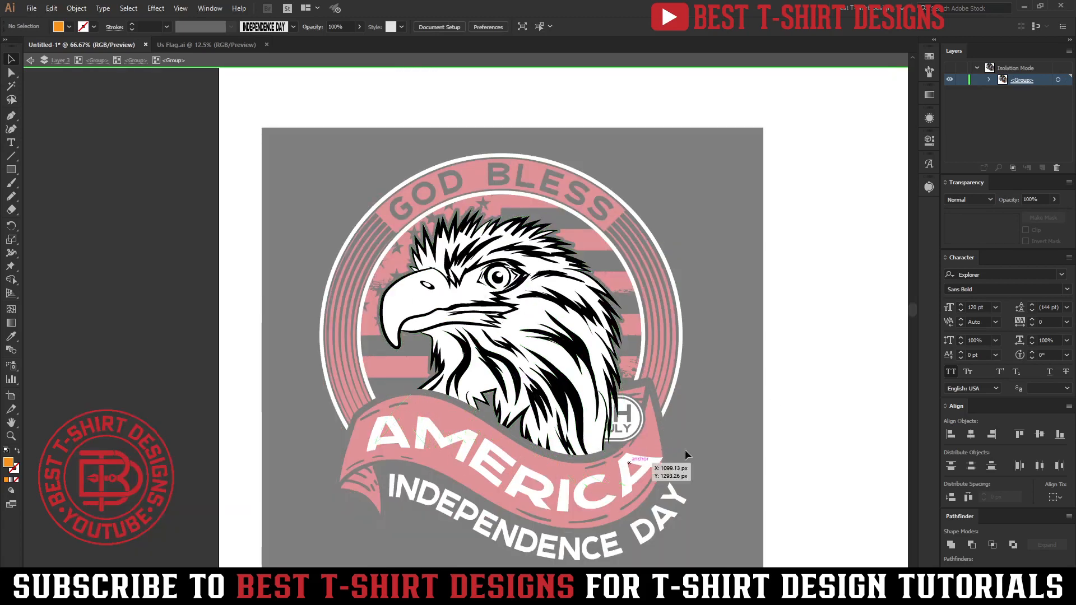
double_click(728, 384)
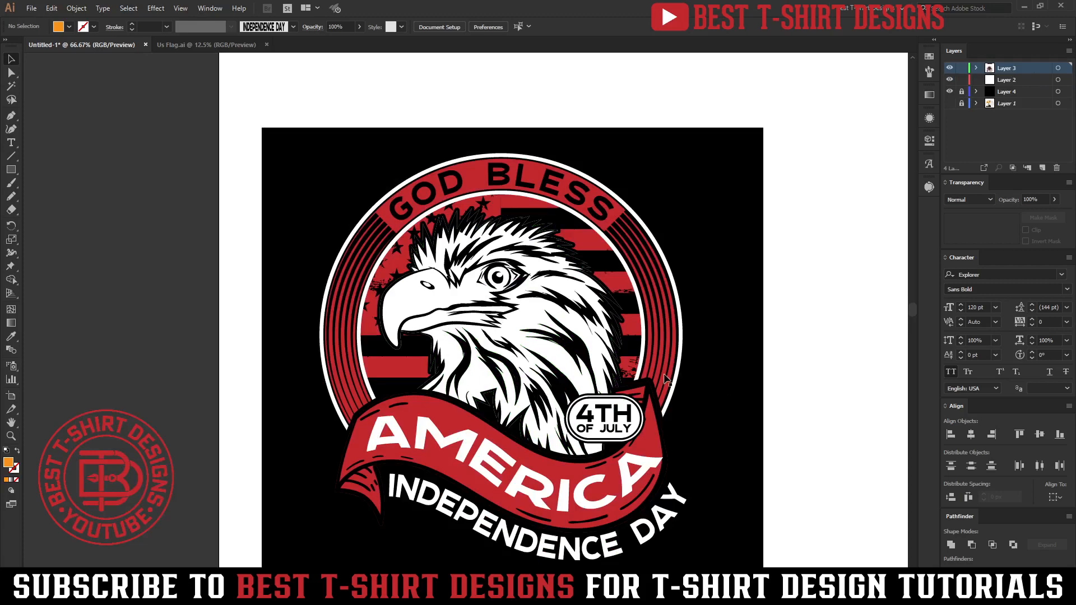
scroll(664, 379, down, 1)
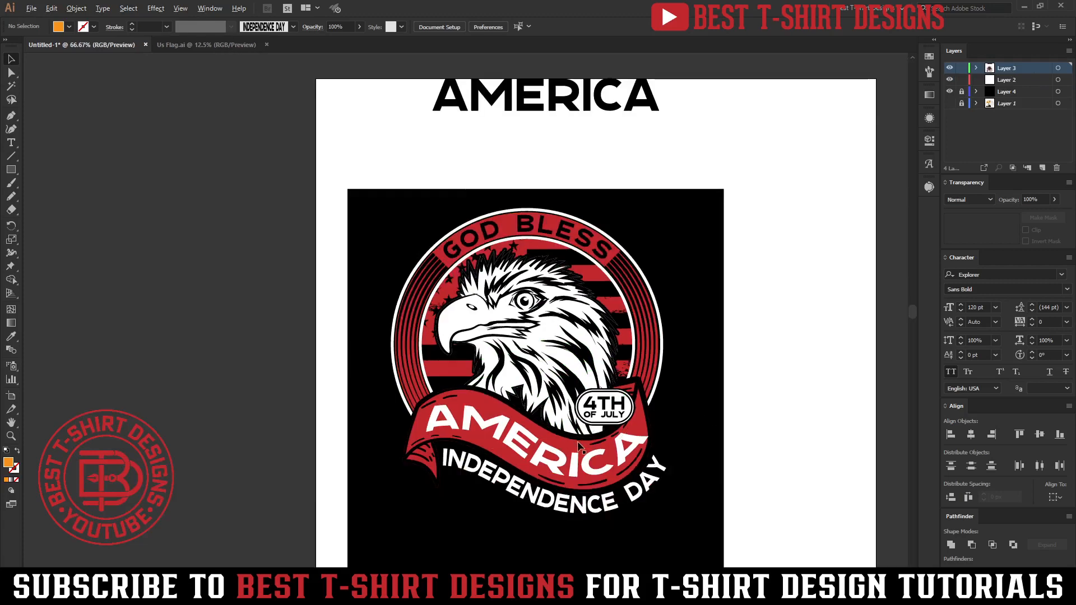
scroll(578, 446, up, 1)
scroll(616, 437, down, 1)
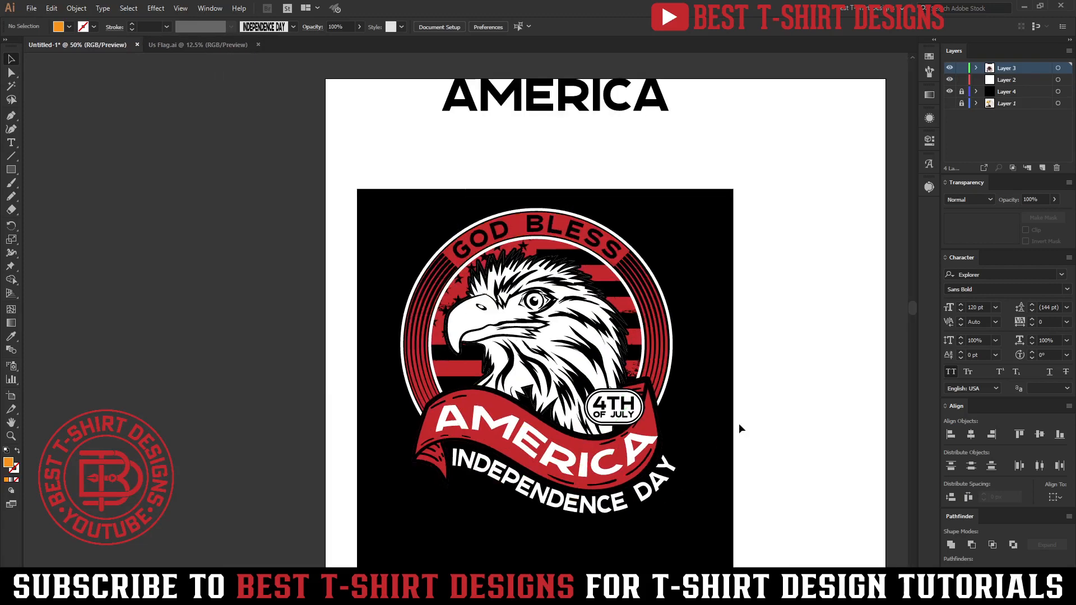
scroll(585, 420, up, 1)
scroll(822, 432, up, 1)
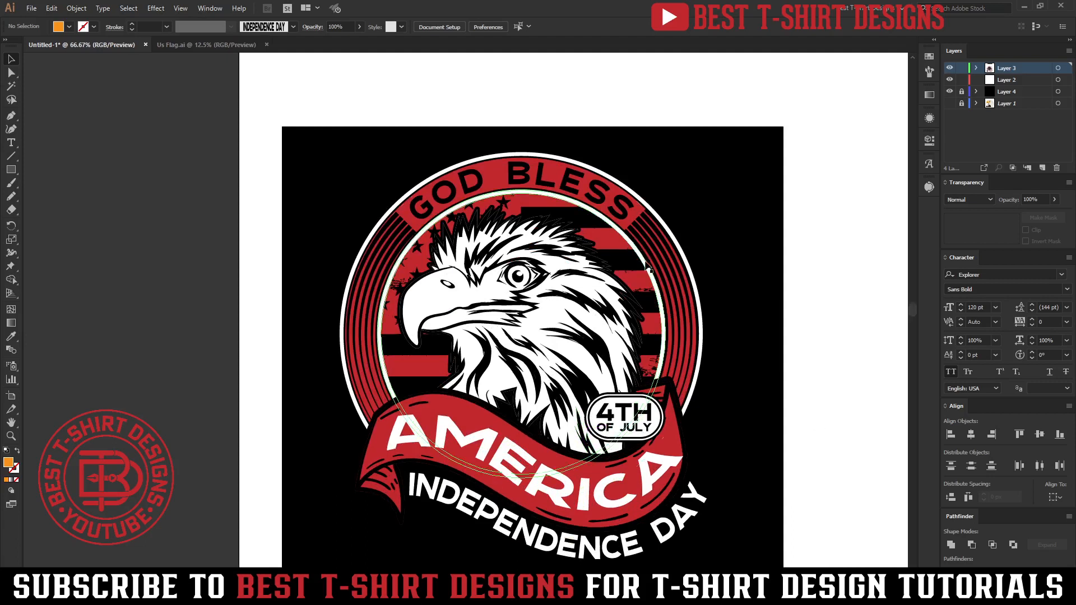
- Open the ring group's opacity mask and cut the GOD BLESS lettering out of it
click(624, 209)
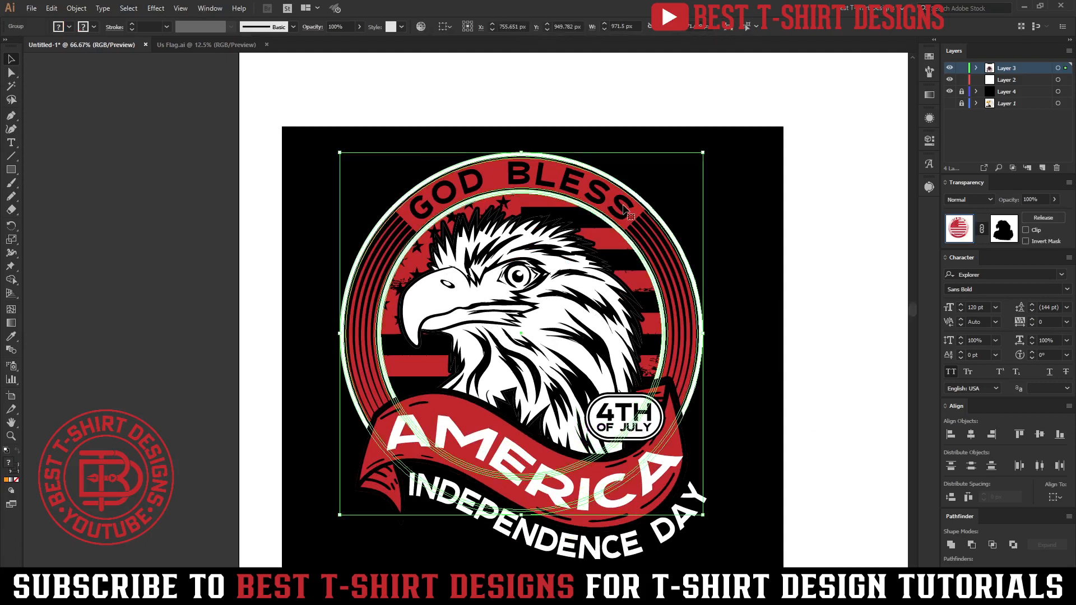
double_click(623, 205)
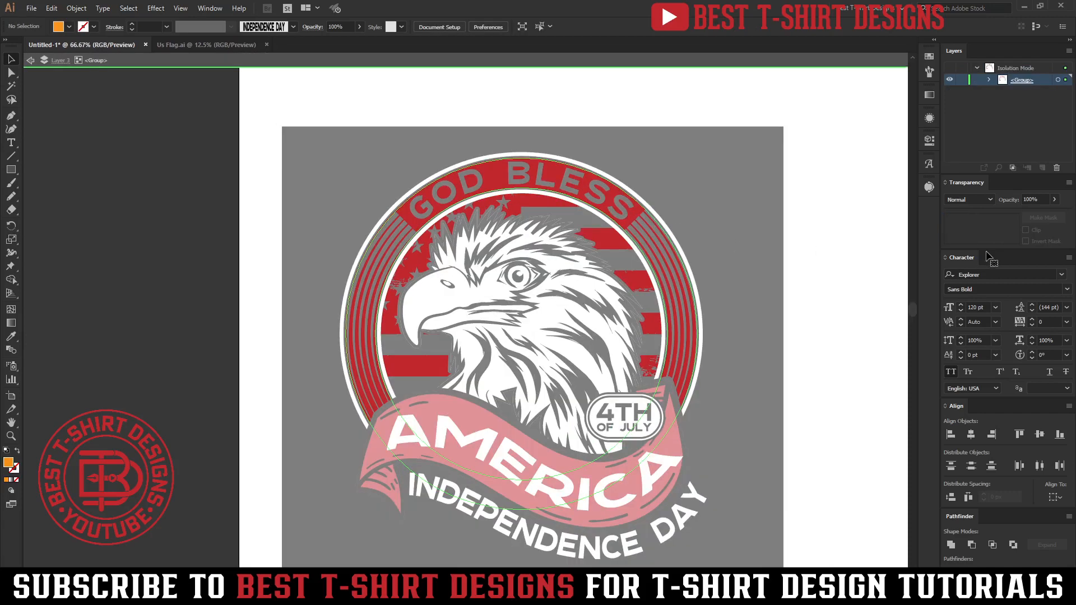
key(ctrl+a)
click(1004, 229)
key(ctrl+a)
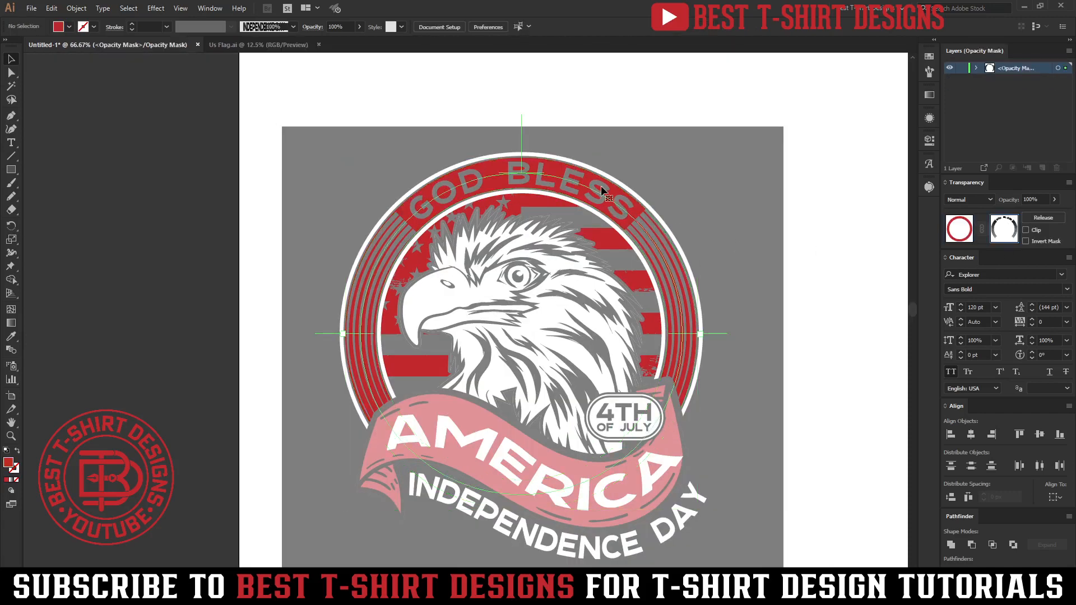
key(Delete)
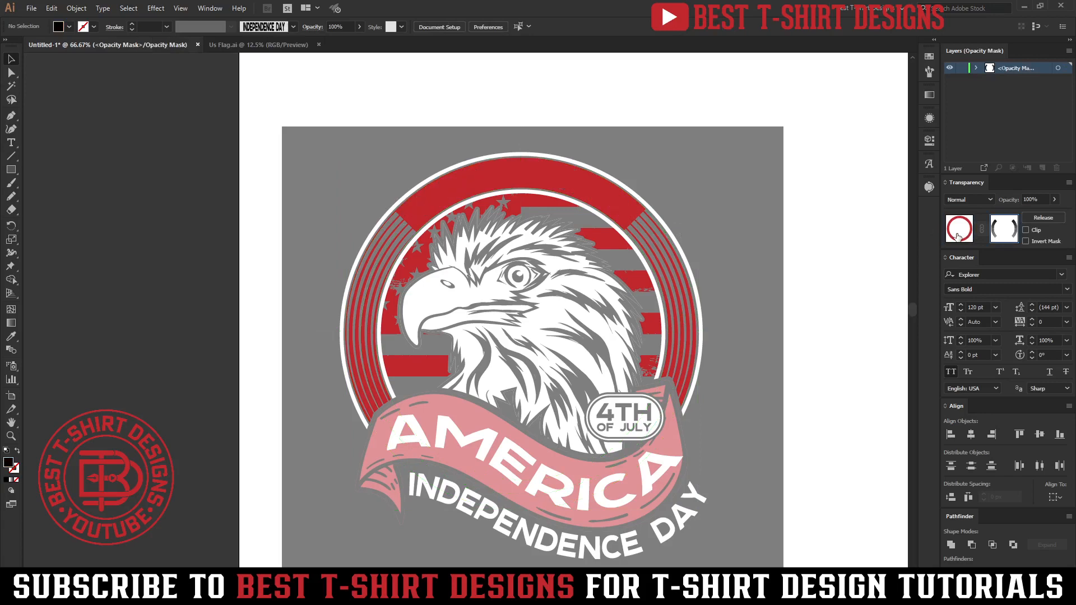
- Paste the GOD BLESS lettering in place on the ring artwork outside the mask, fill it with white sampled from the artboard, and exit the group
key(ctrl+z)
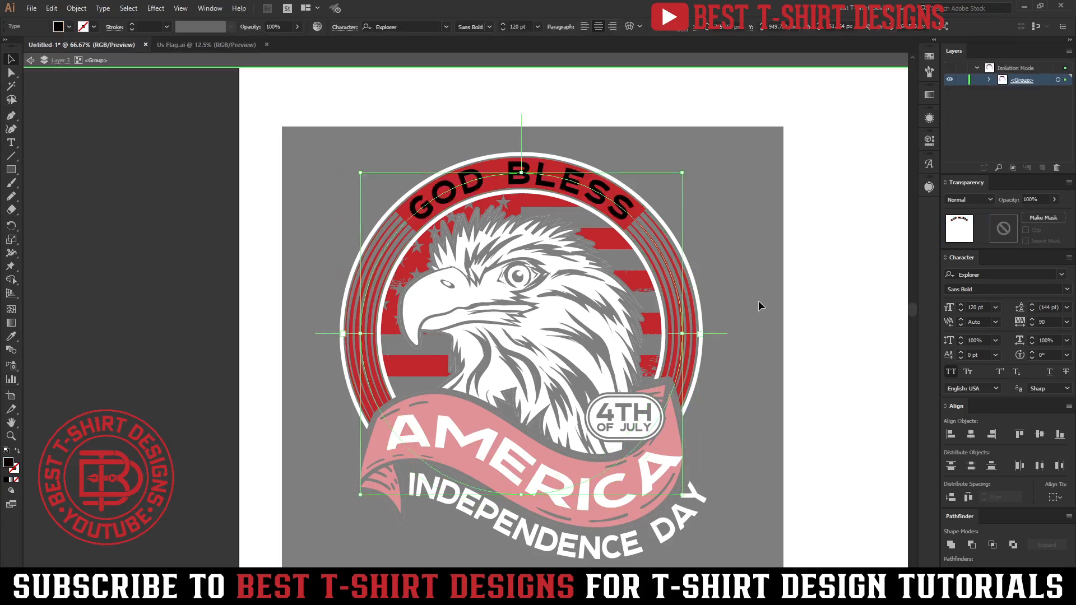
key(i)
click(826, 291)
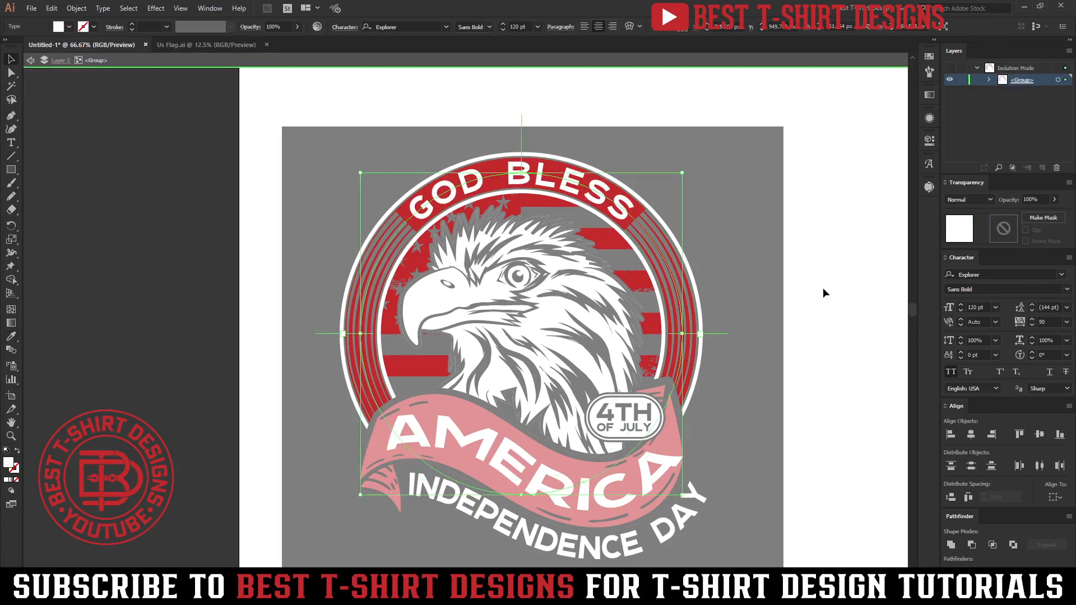
key(v)
key(Escape)
scroll(823, 289, down, 1)
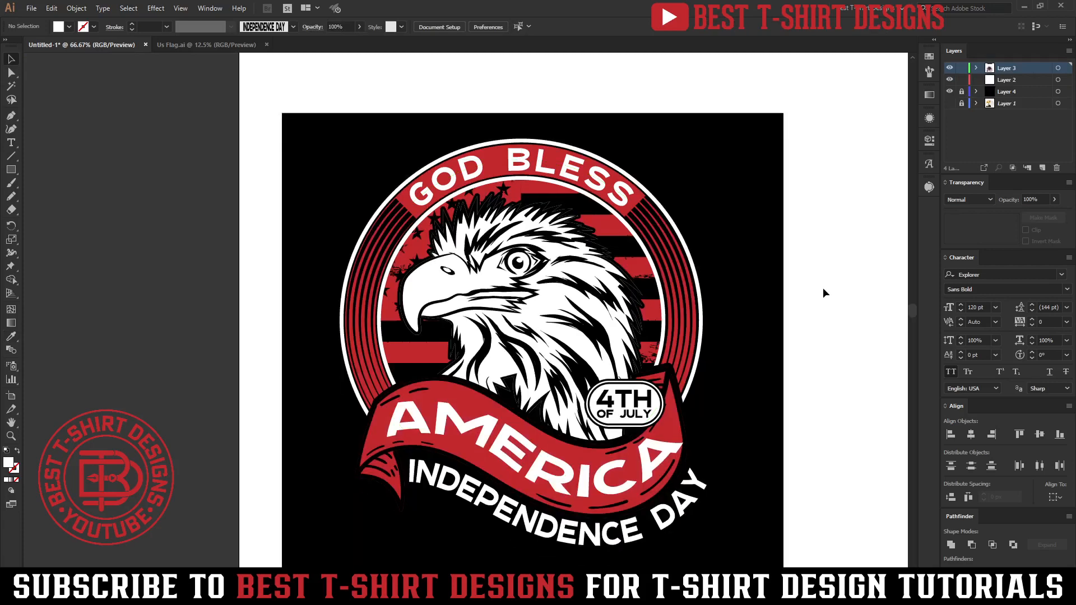